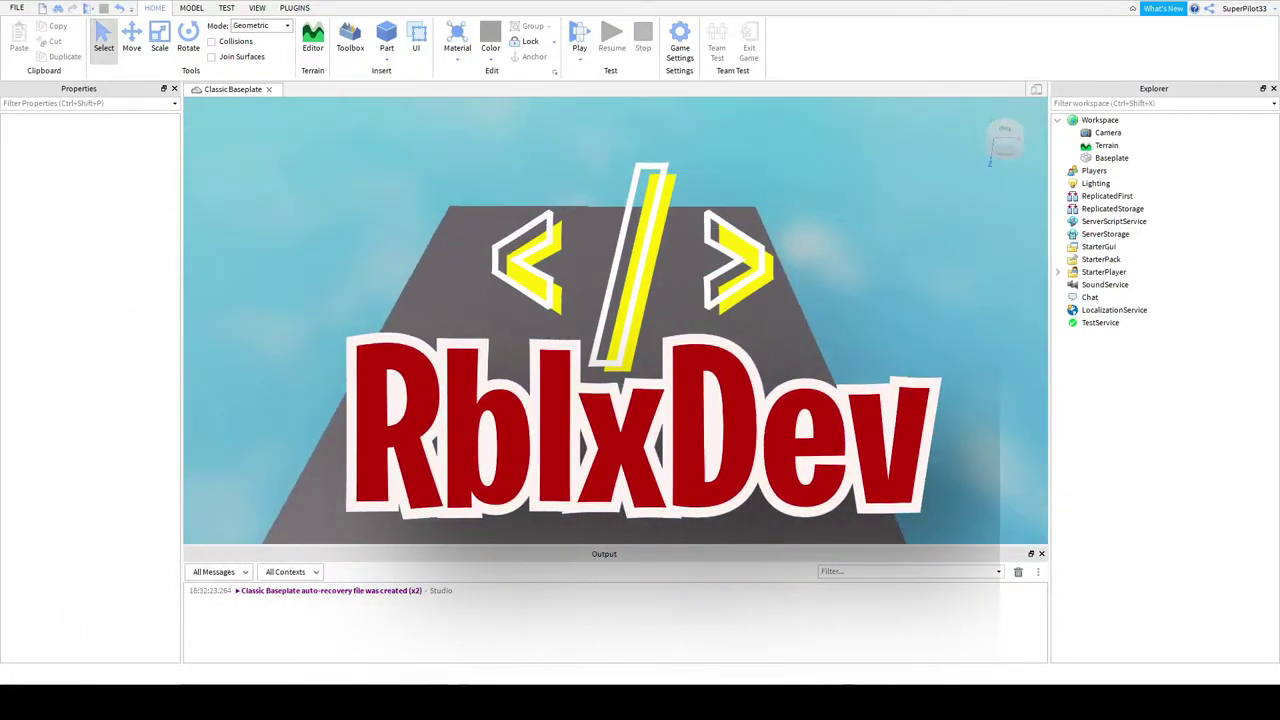
right_drag(669, 410, 646, 420)
scroll(669, 411, up, 10)
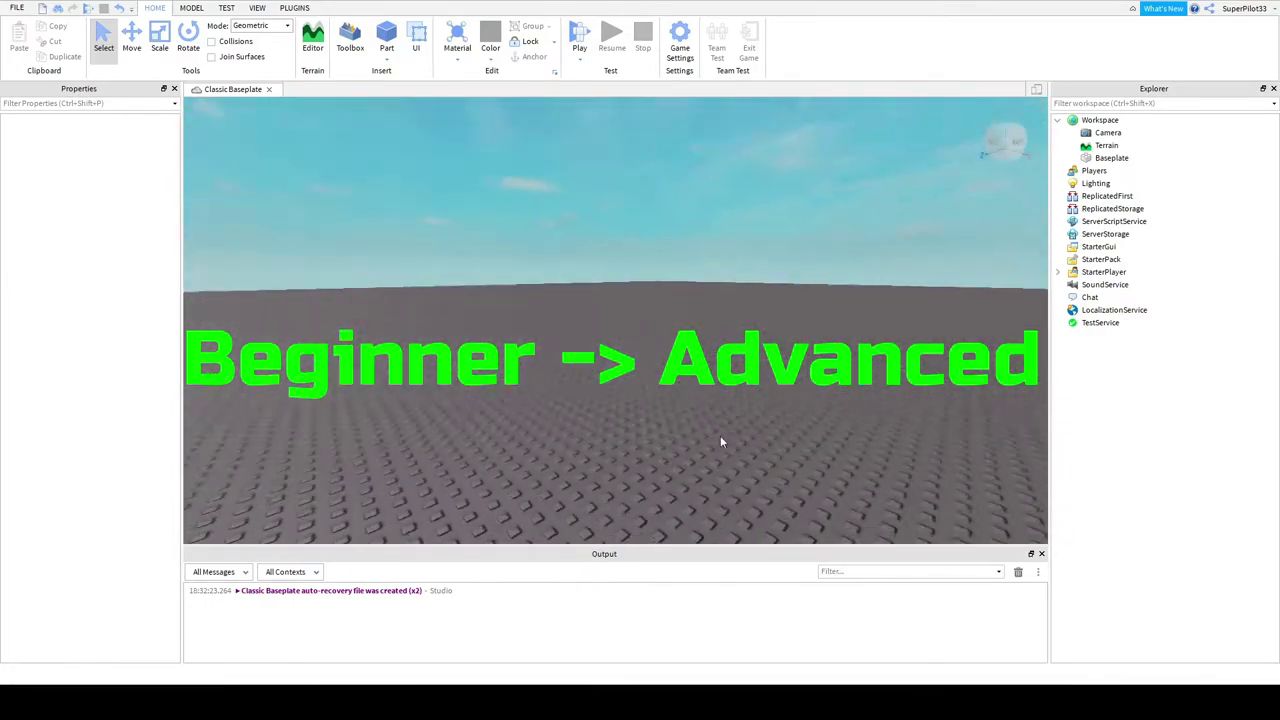
right_drag(721, 438, 720, 438)
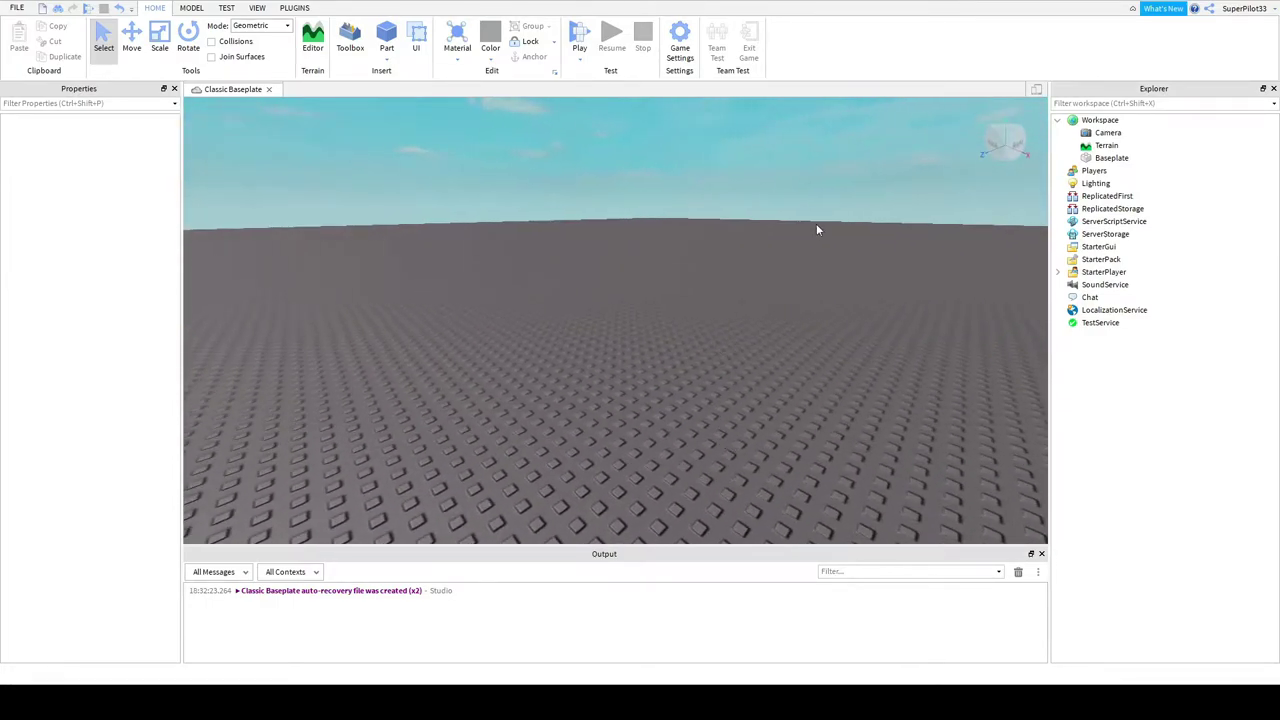
Collapse and re-expand the Workspace tree, and select Workspace to display its properties
click(1058, 120)
click(1092, 121)
click(1058, 120)
right_drag(910, 230, 910, 230)
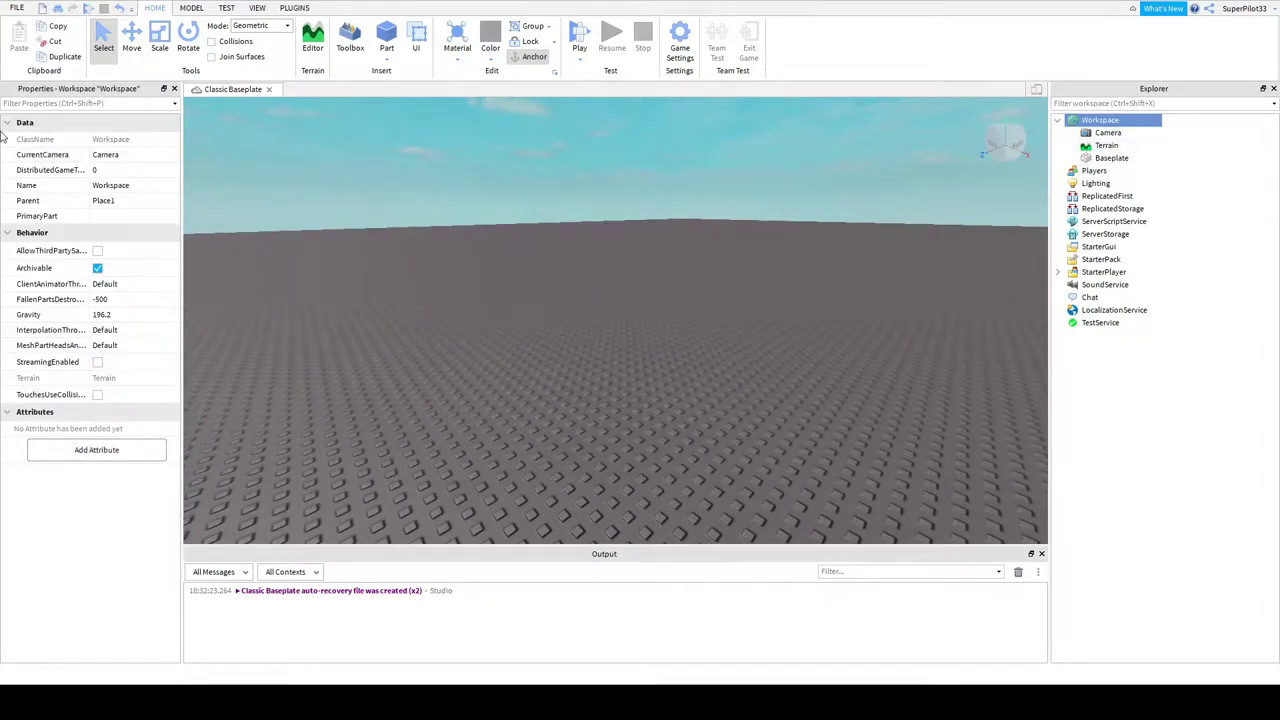
Hide and show again the Explorer, Properties and Output windows
click(257, 8)
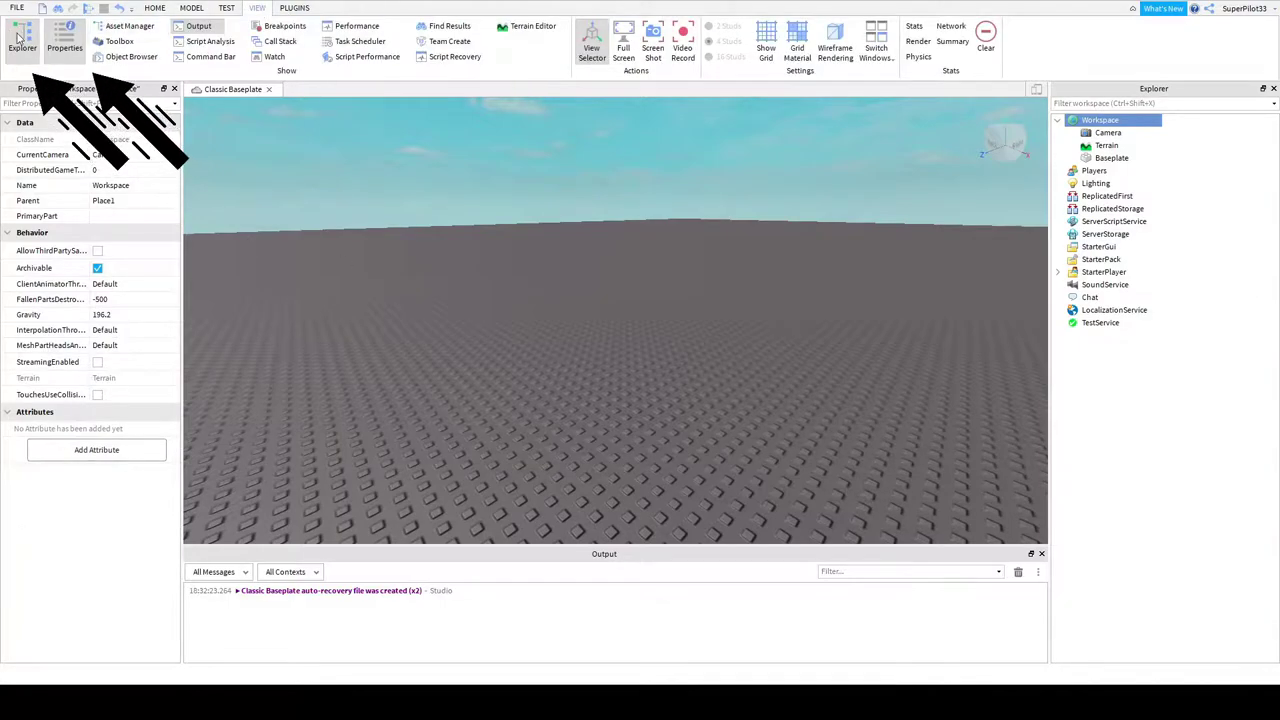
click(22, 40)
click(64, 40)
click(22, 42)
click(64, 42)
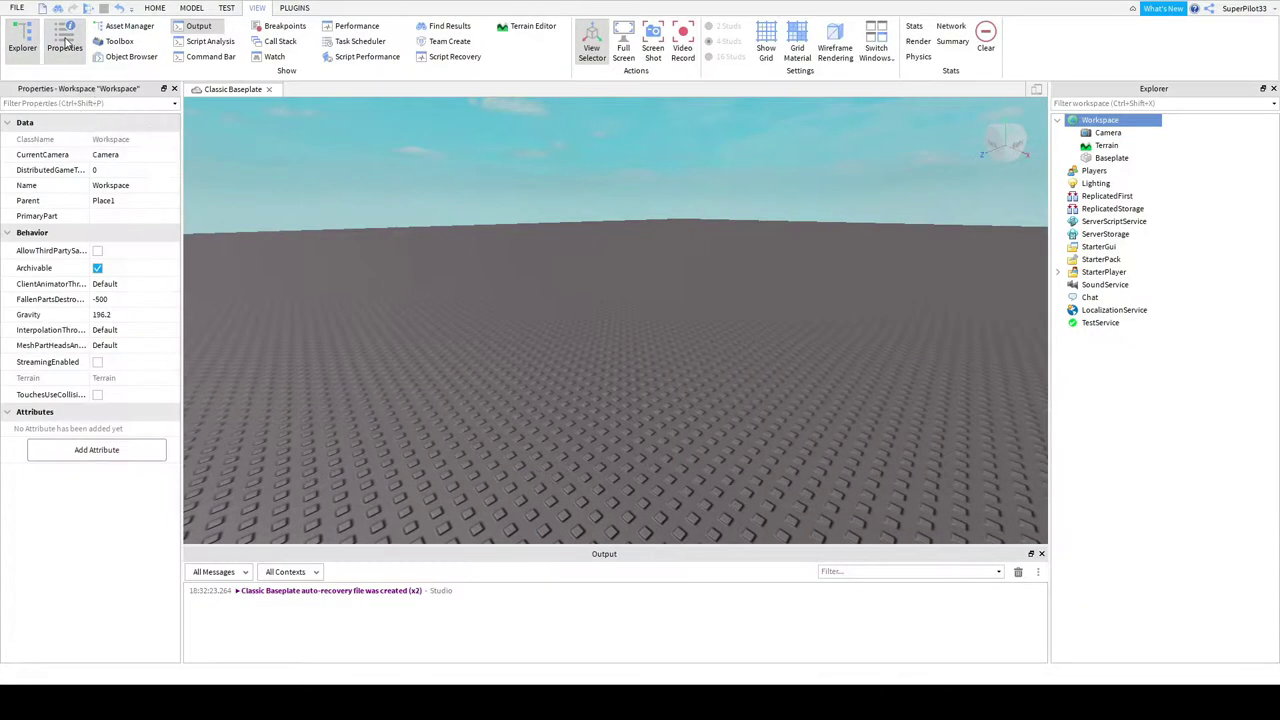
click(213, 33)
click(213, 33)
click(155, 9)
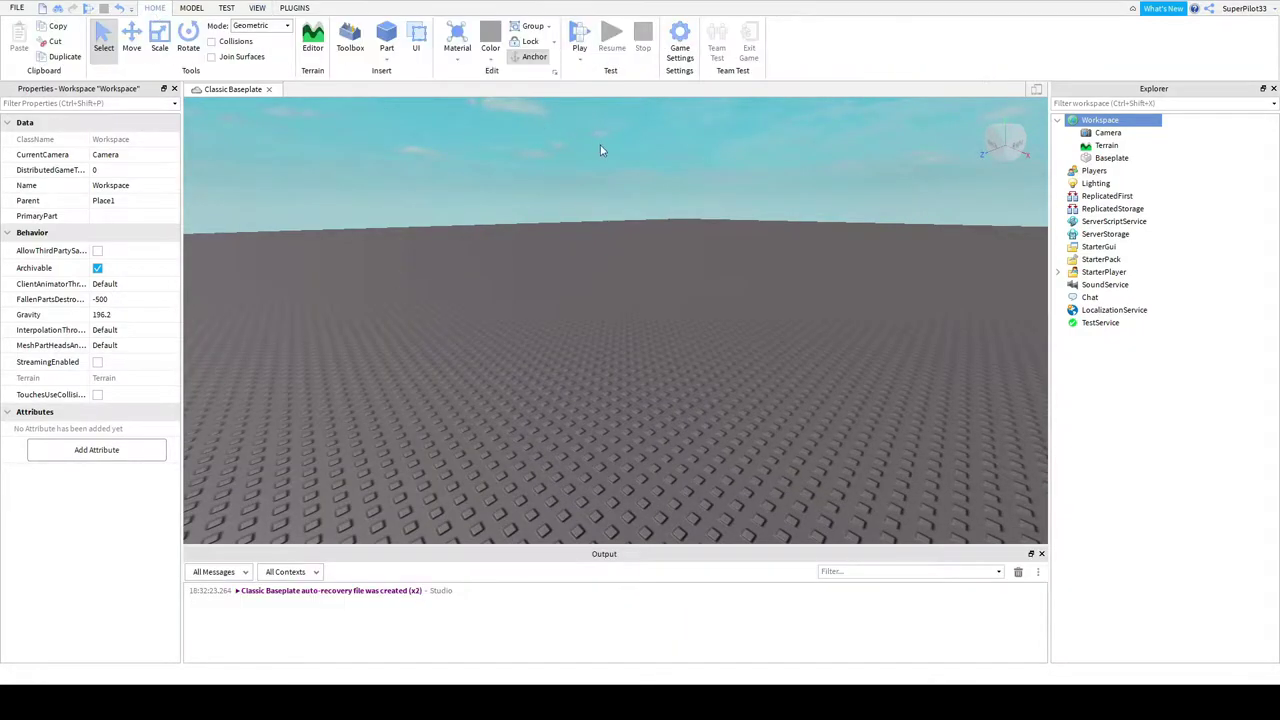
right_drag(476, 153, 476, 154)
click(1196, 162)
right_drag(626, 278, 626, 278)
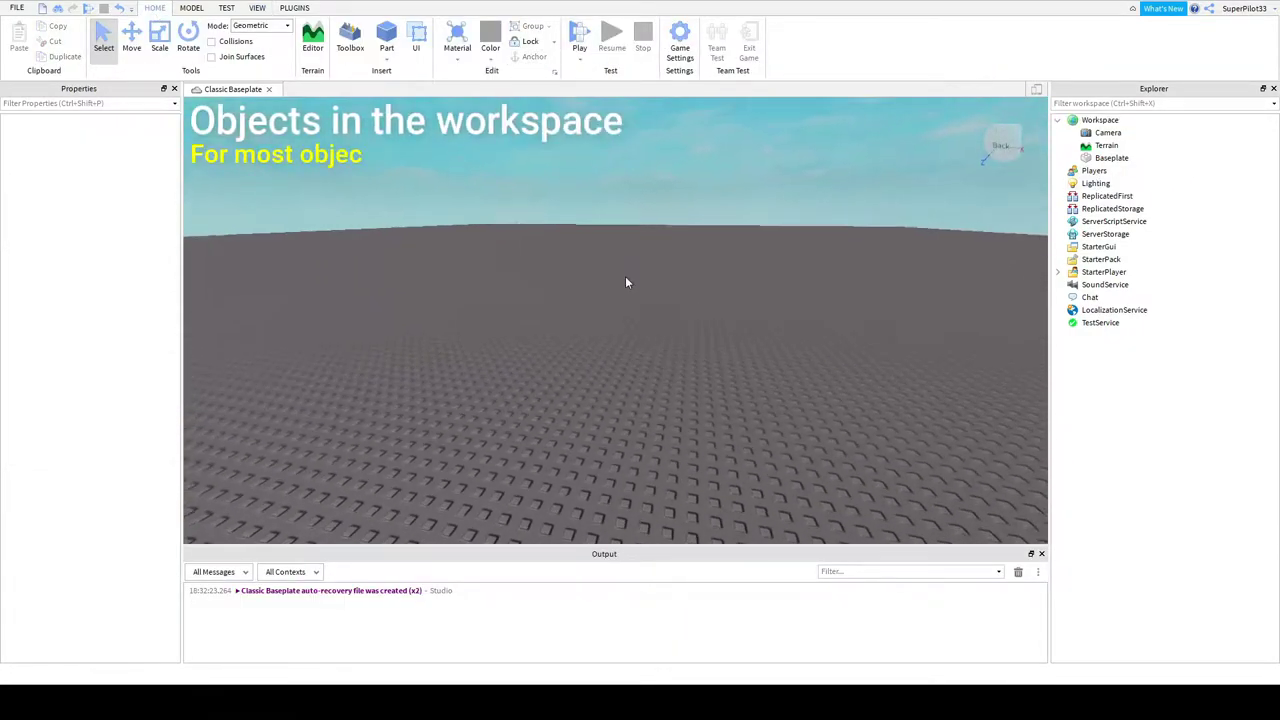
click(1058, 120)
click(1058, 120)
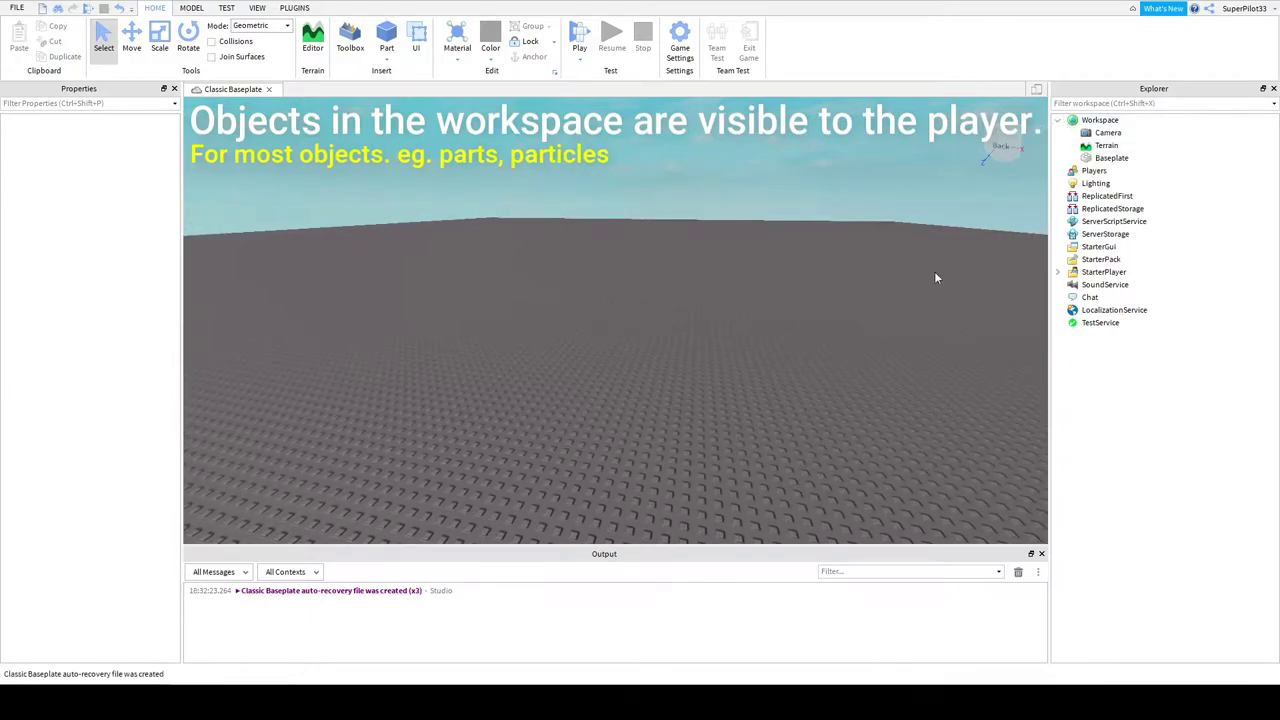
Select the Baseplate to inspect its outline and properties, and clear the selection
scroll(520, 267, down, 10)
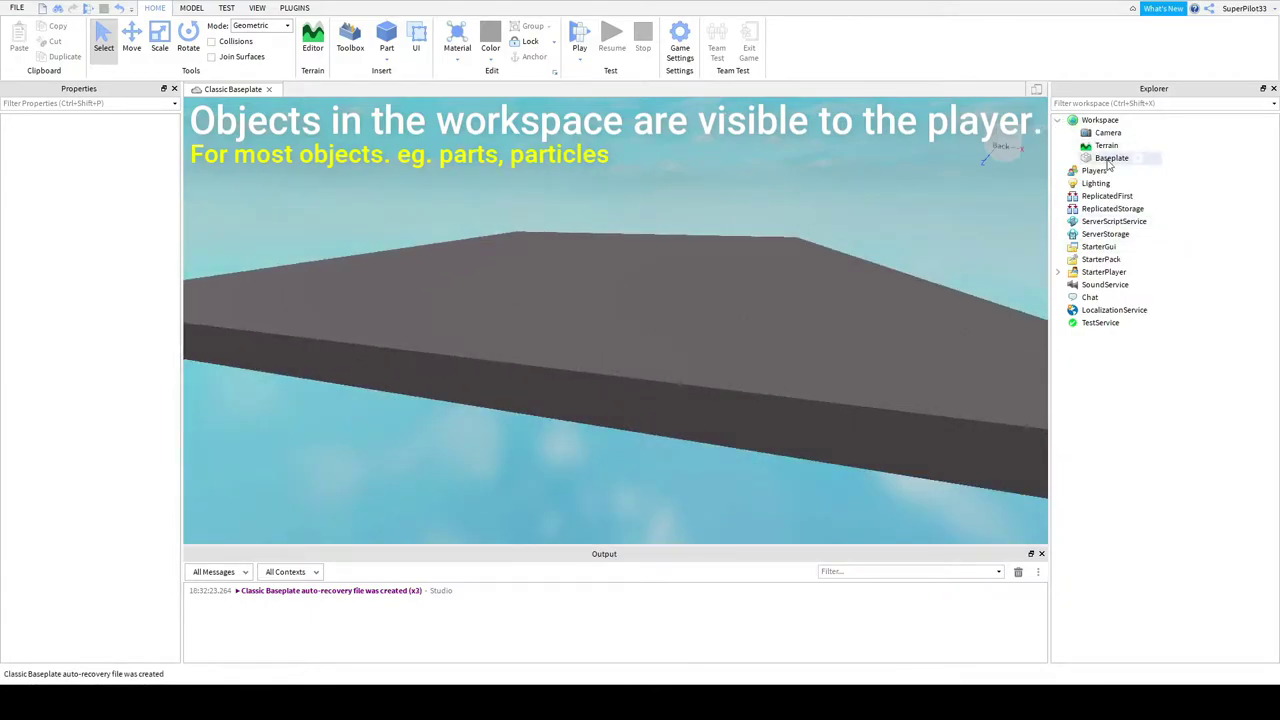
click(1110, 158)
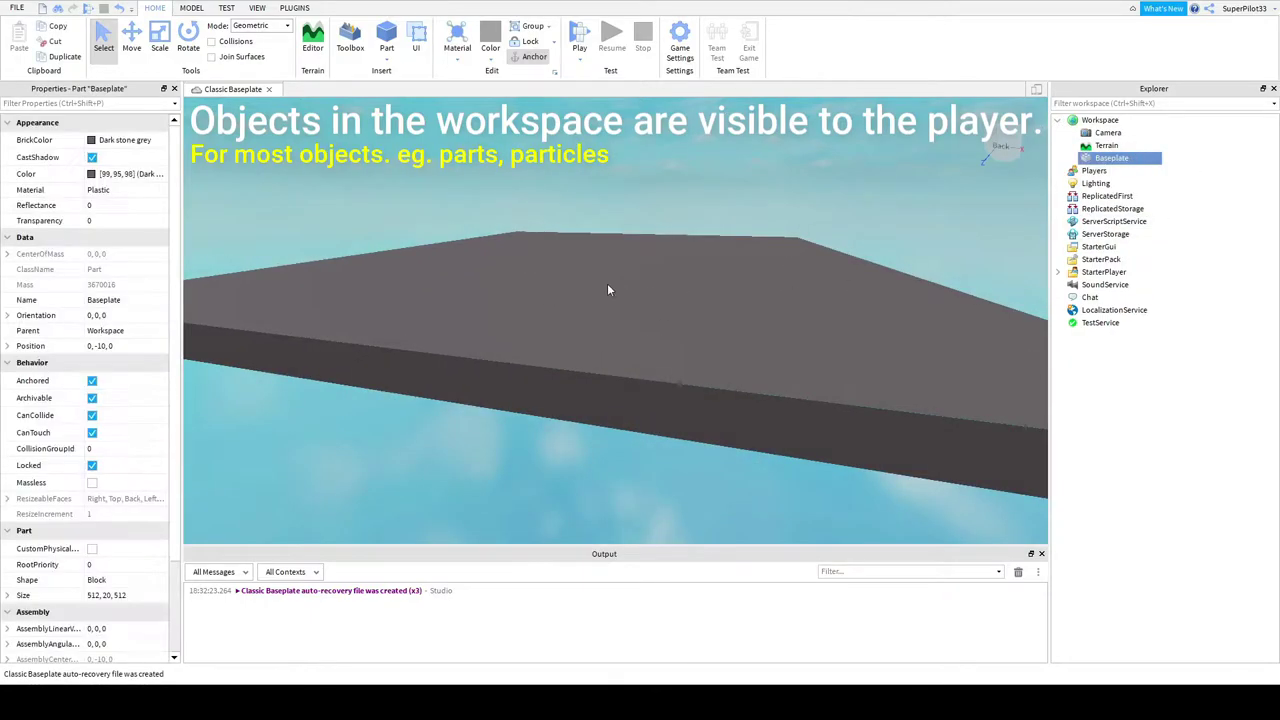
right_drag(607, 283, 536, 298)
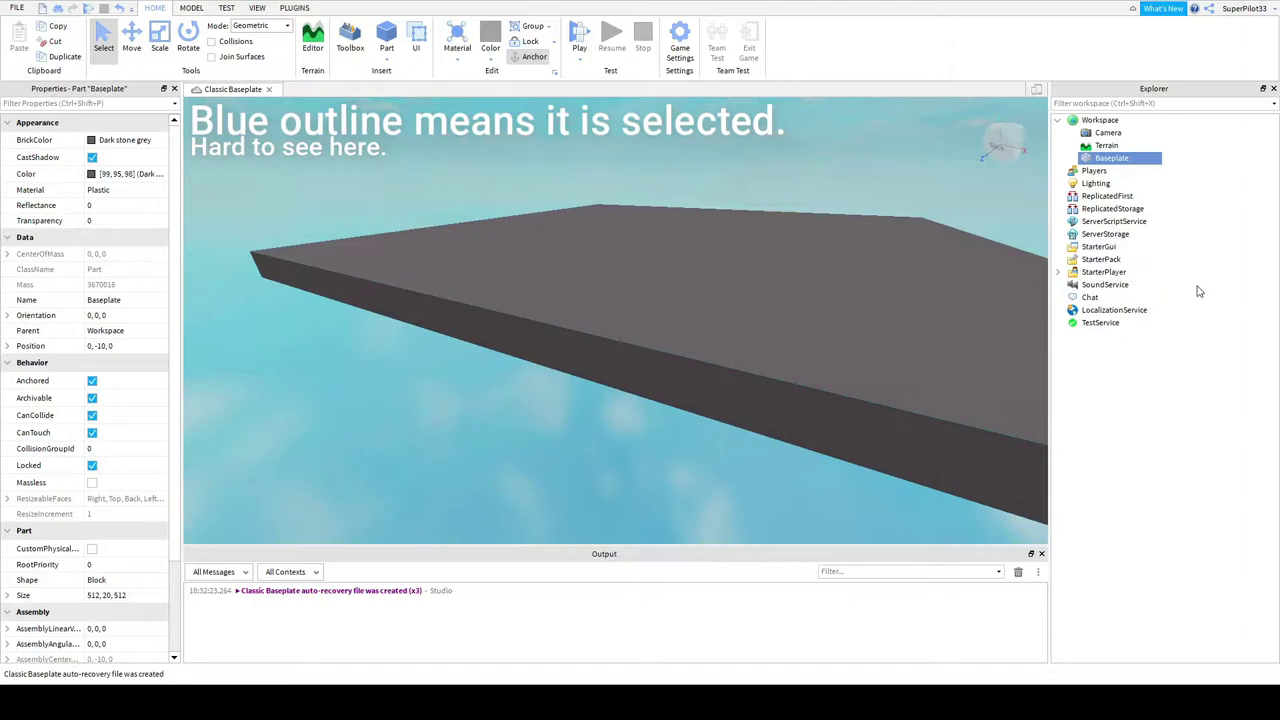
click(1183, 154)
Insert a block part on the baseplate and move it to about position 104.6, 0.5, 93.8
key(w)
right_drag(870, 238, 849, 257)
scroll(844, 258, up, 3)
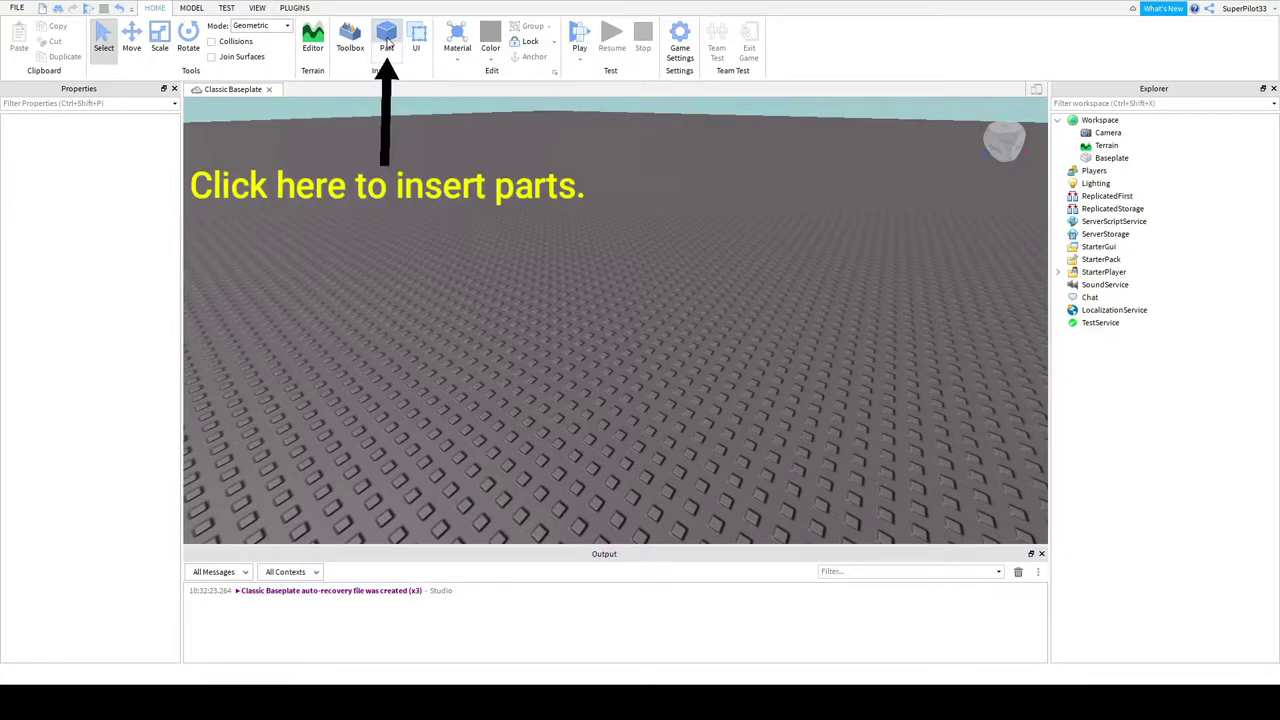
click(387, 40)
scroll(591, 254, up, 8)
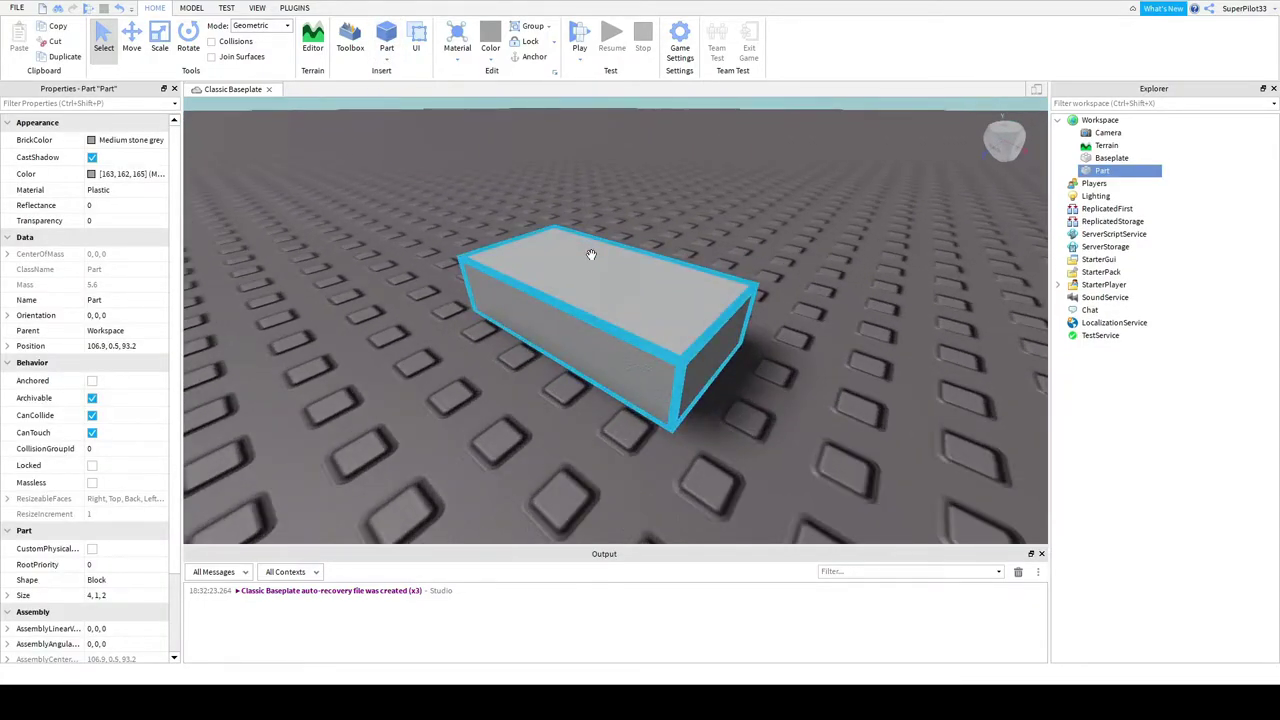
scroll(591, 254, down, 10)
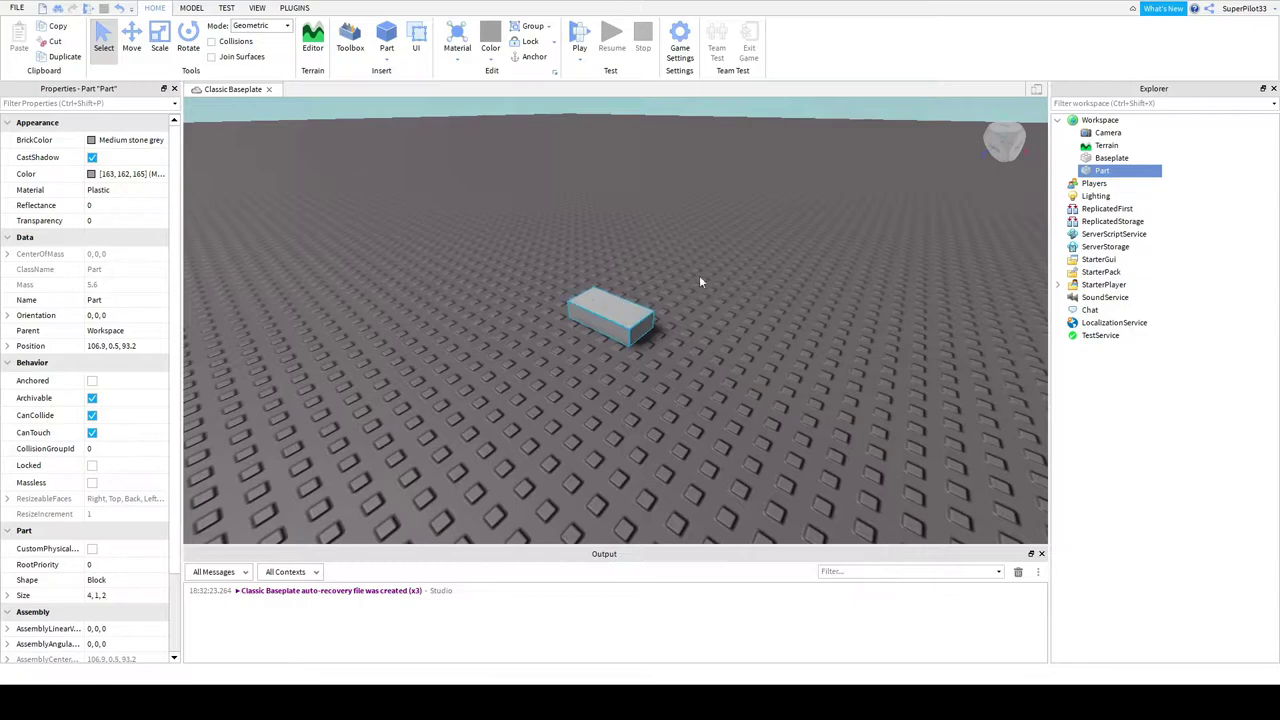
drag(612, 312, 572, 318)
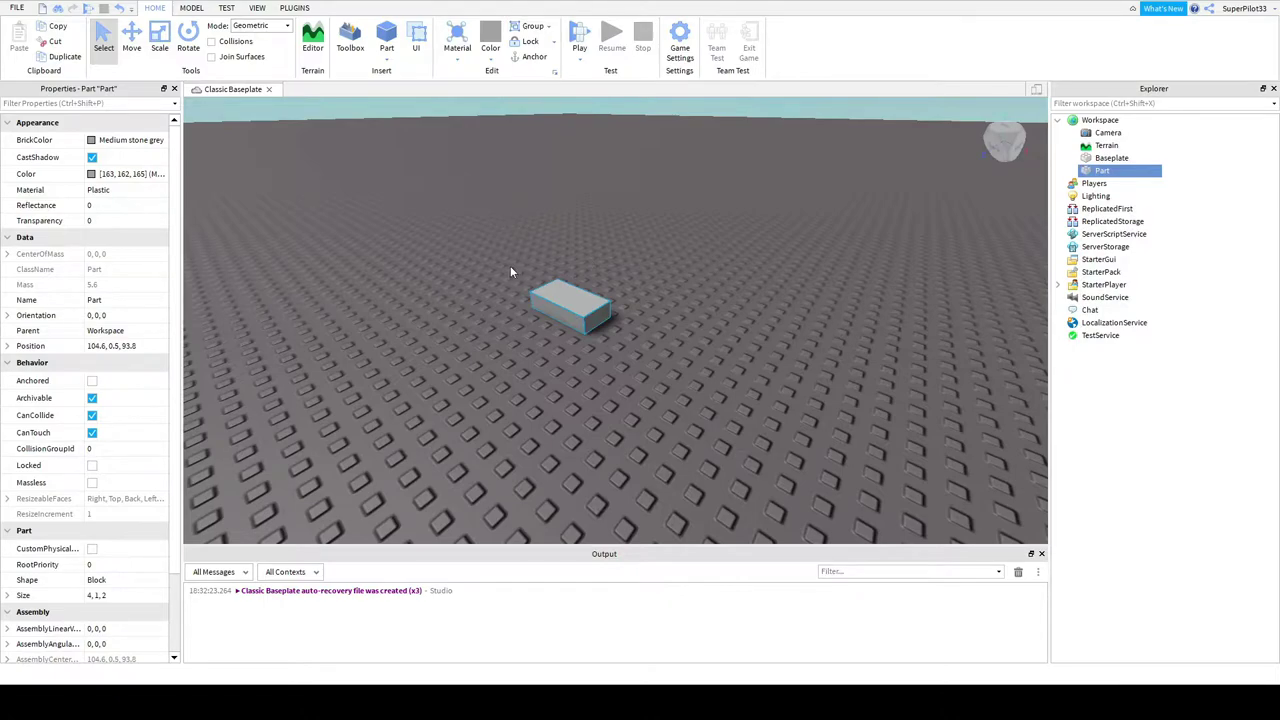
Insert a sphere, a wedge and a cylinder part, arranging them in a row beside the block
click(407, 92)
drag(586, 276, 686, 305)
click(430, 102)
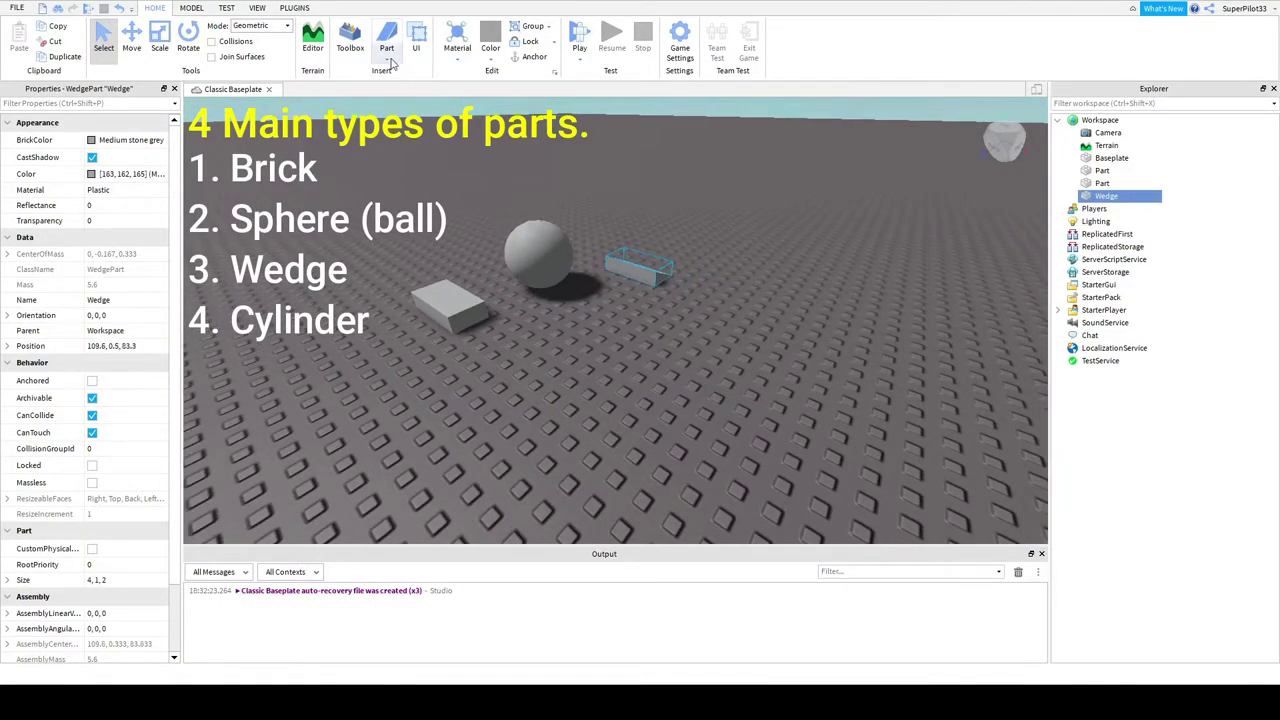
click(418, 122)
drag(611, 316, 700, 290)
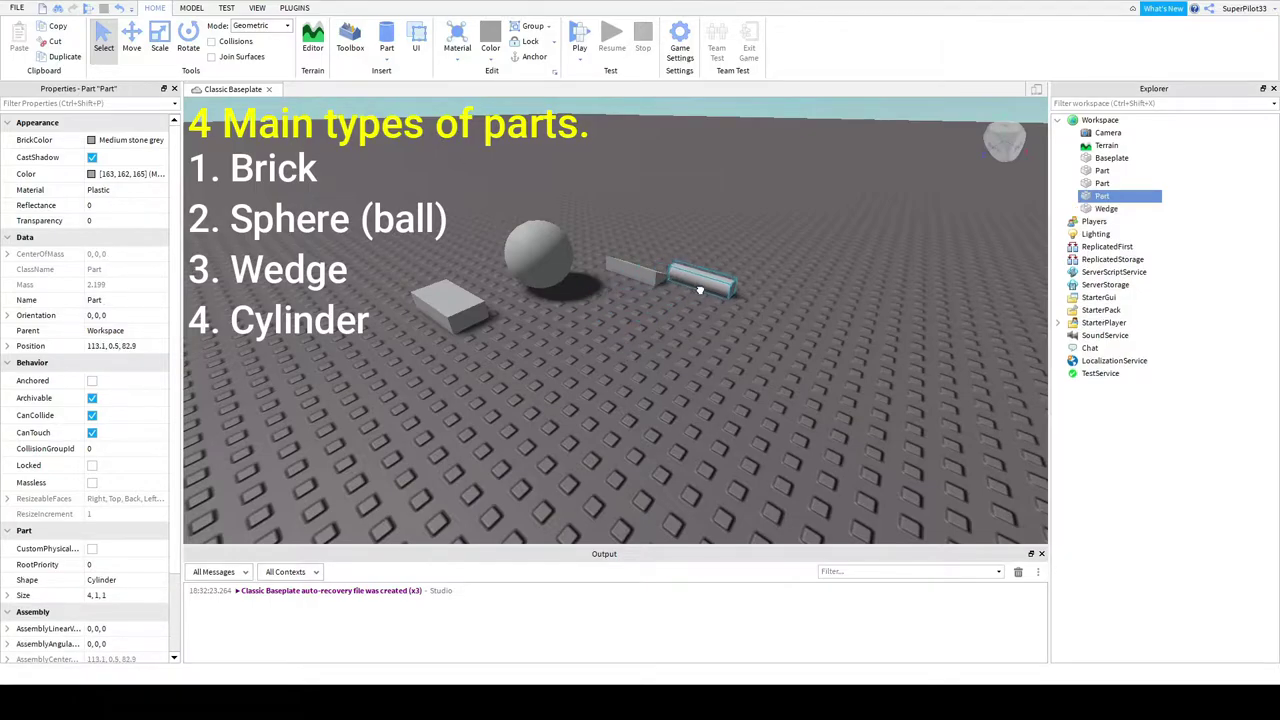
Tilt the cylinder twice, to an orientation of 0, 180, 180
key(ctrl+t)
key(ctrl+t)
right_drag(704, 310, 704, 316)
click(300, 7)
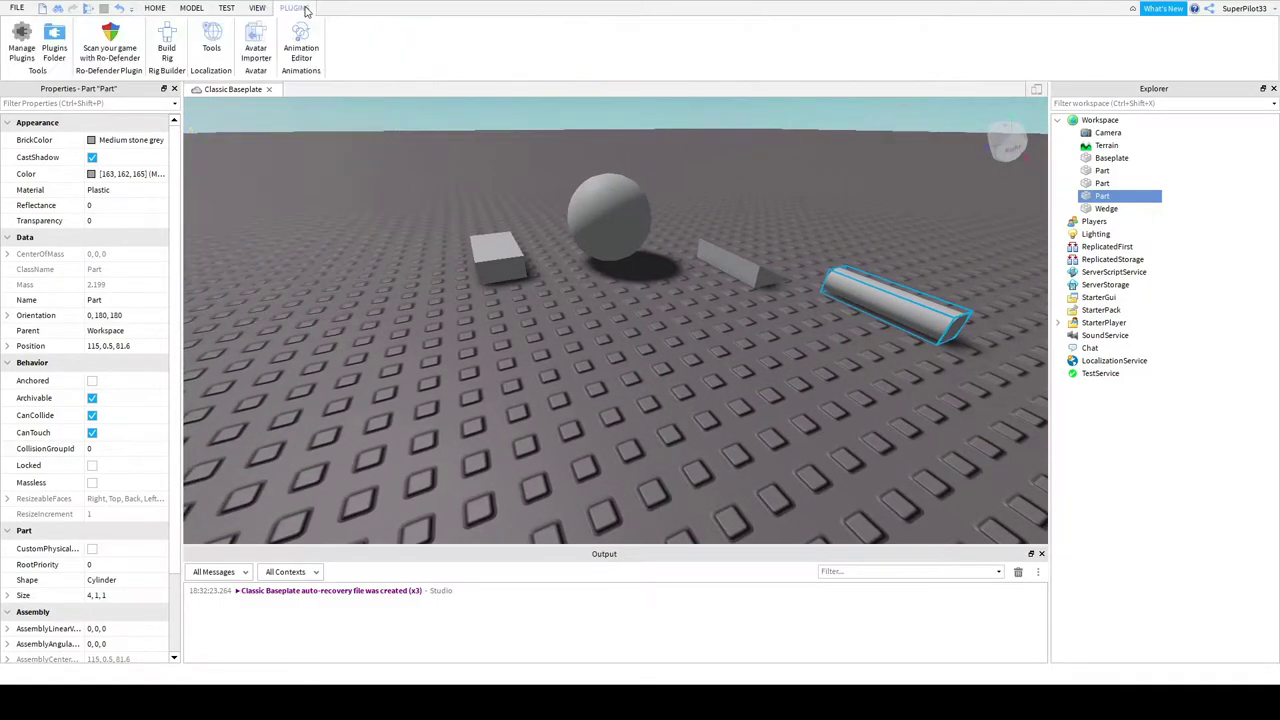
click(153, 8)
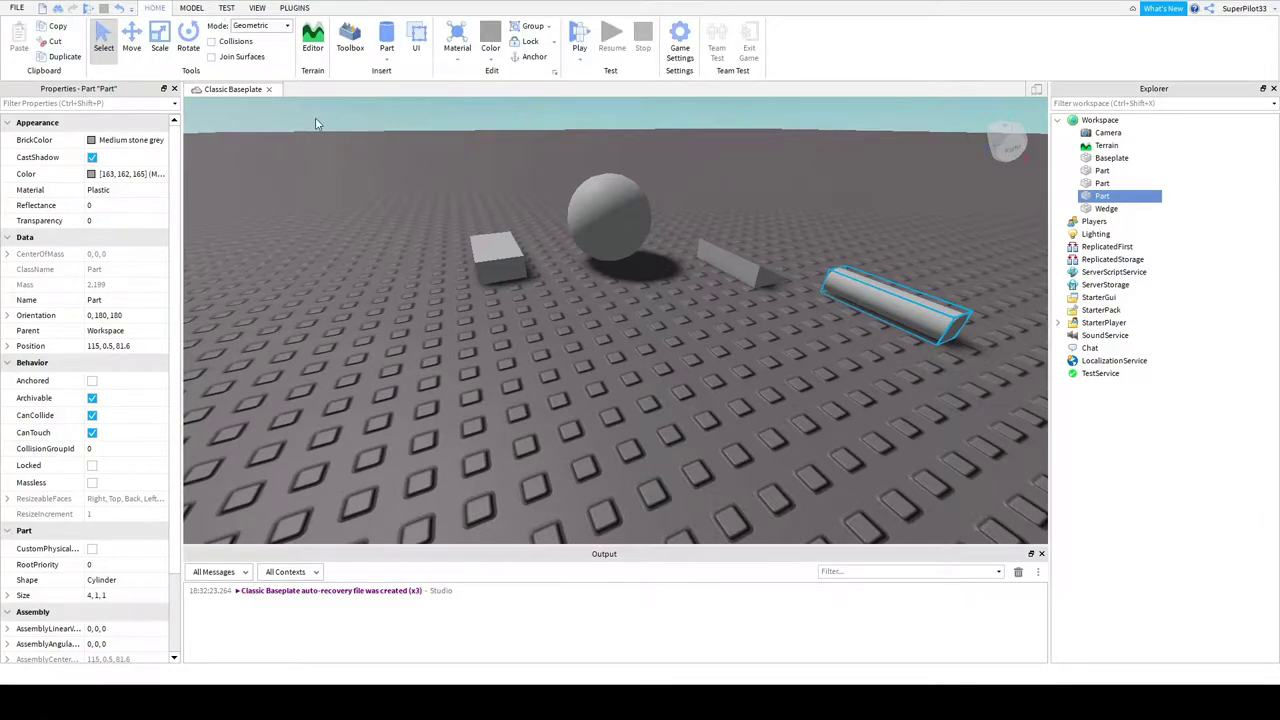
Move the block part away from the other parts to about position 87.5, 0.5, 125
right_drag(620, 256, 620, 256)
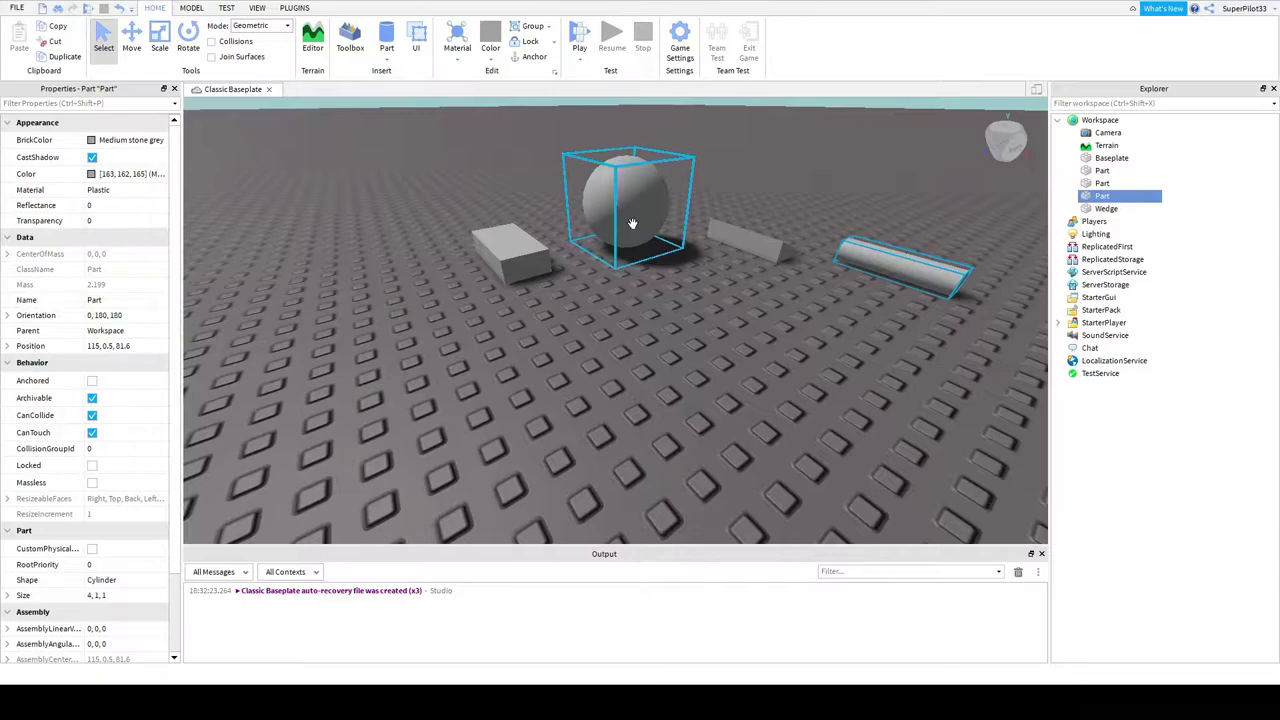
click(510, 250)
scroll(524, 281, up, 5)
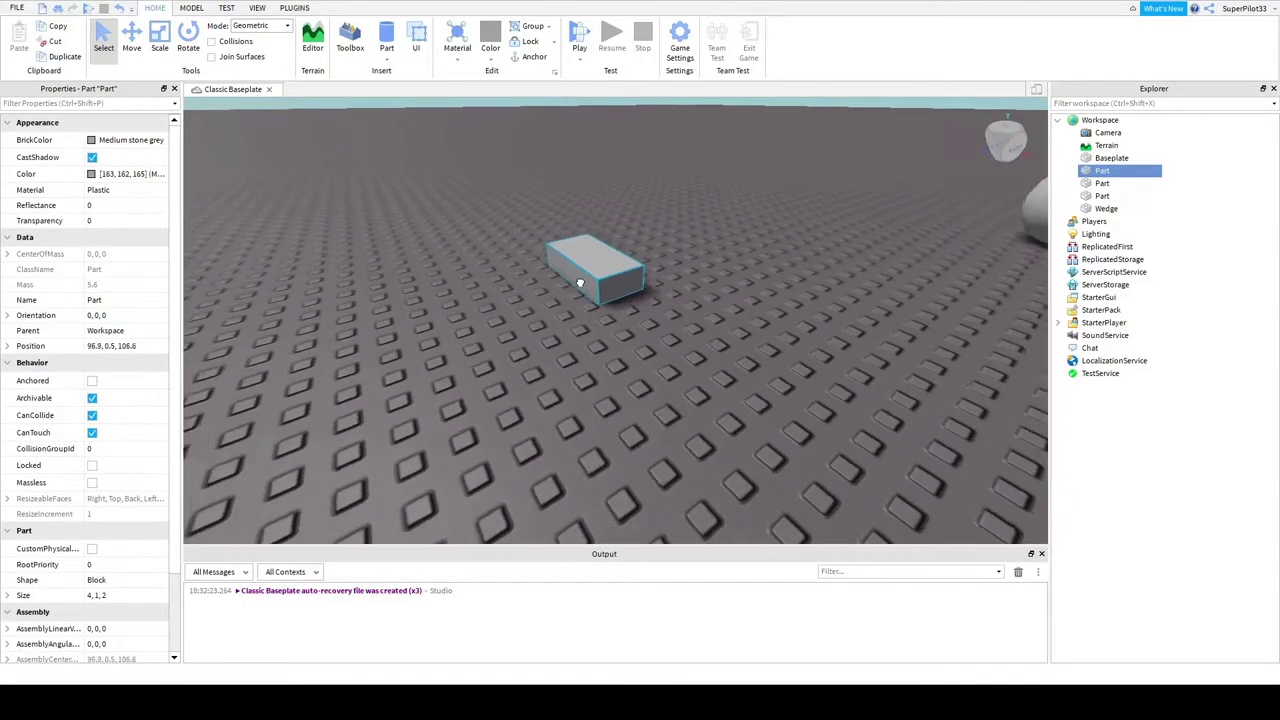
drag(524, 281, 634, 293)
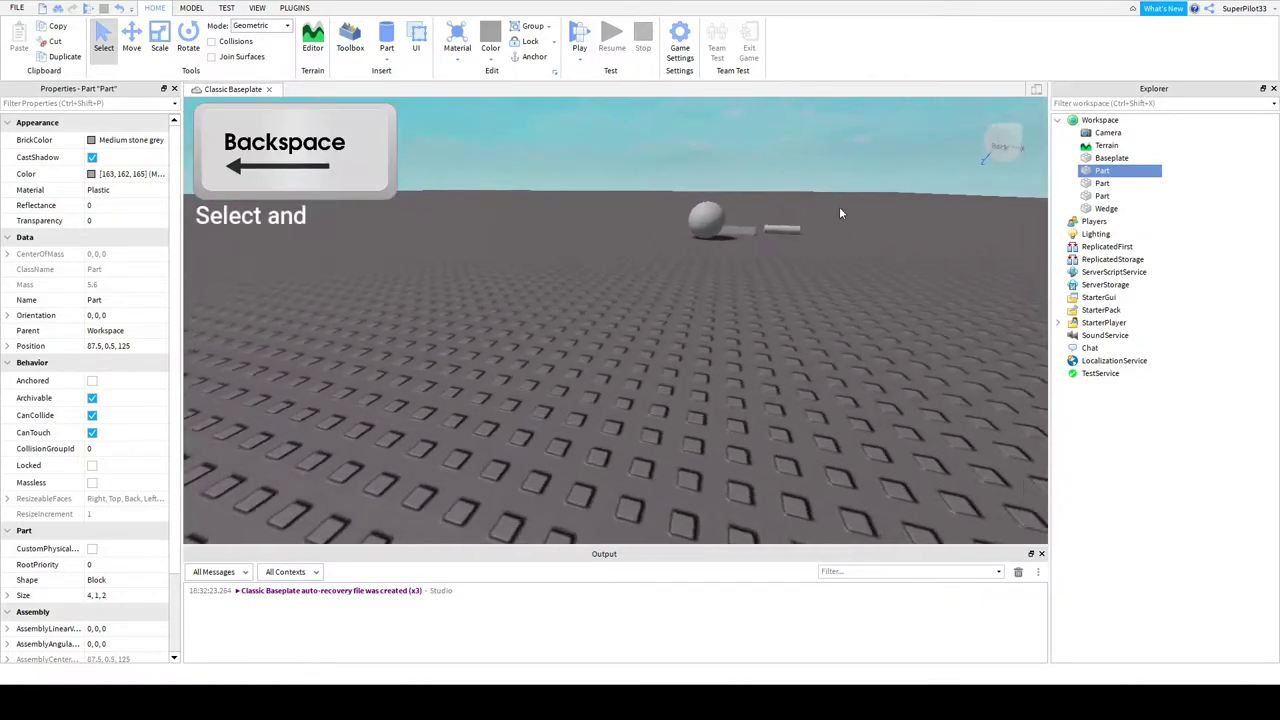
Delete the sphere, the wedge and the cylinder parts, keeping only the block
key(w)
right_drag(840, 213, 840, 213)
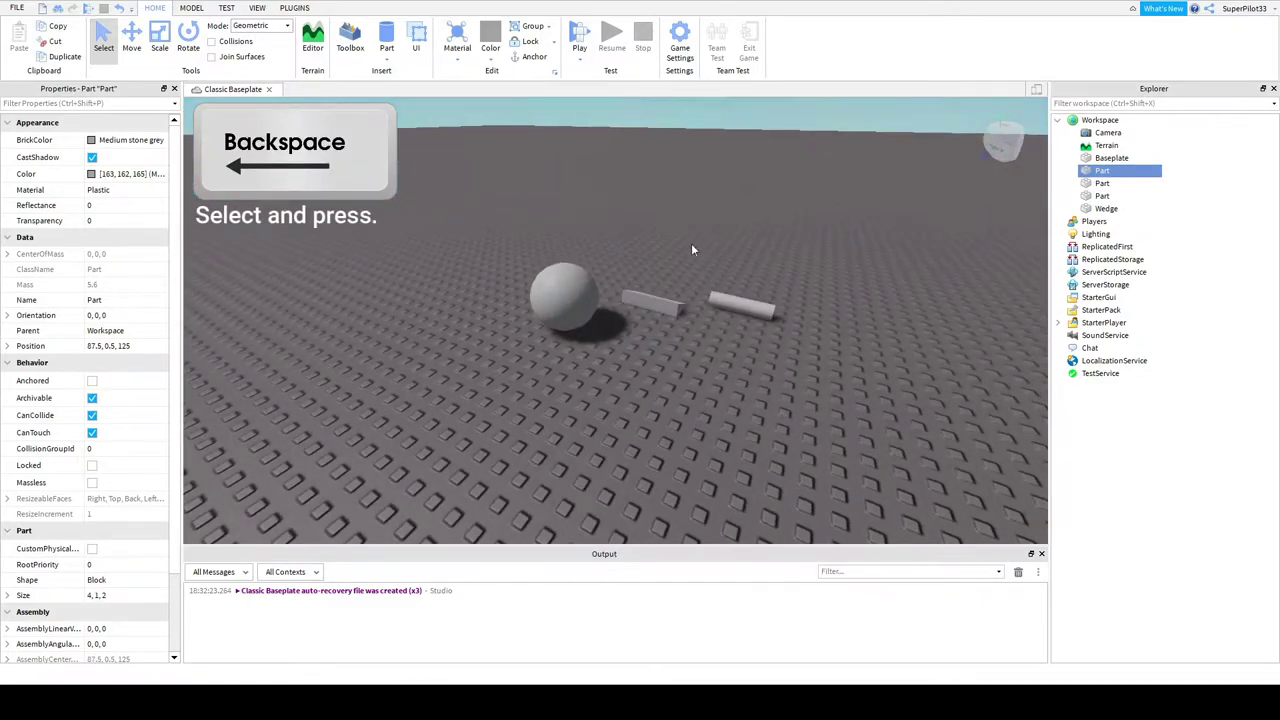
click(575, 295)
key(BackSpace)
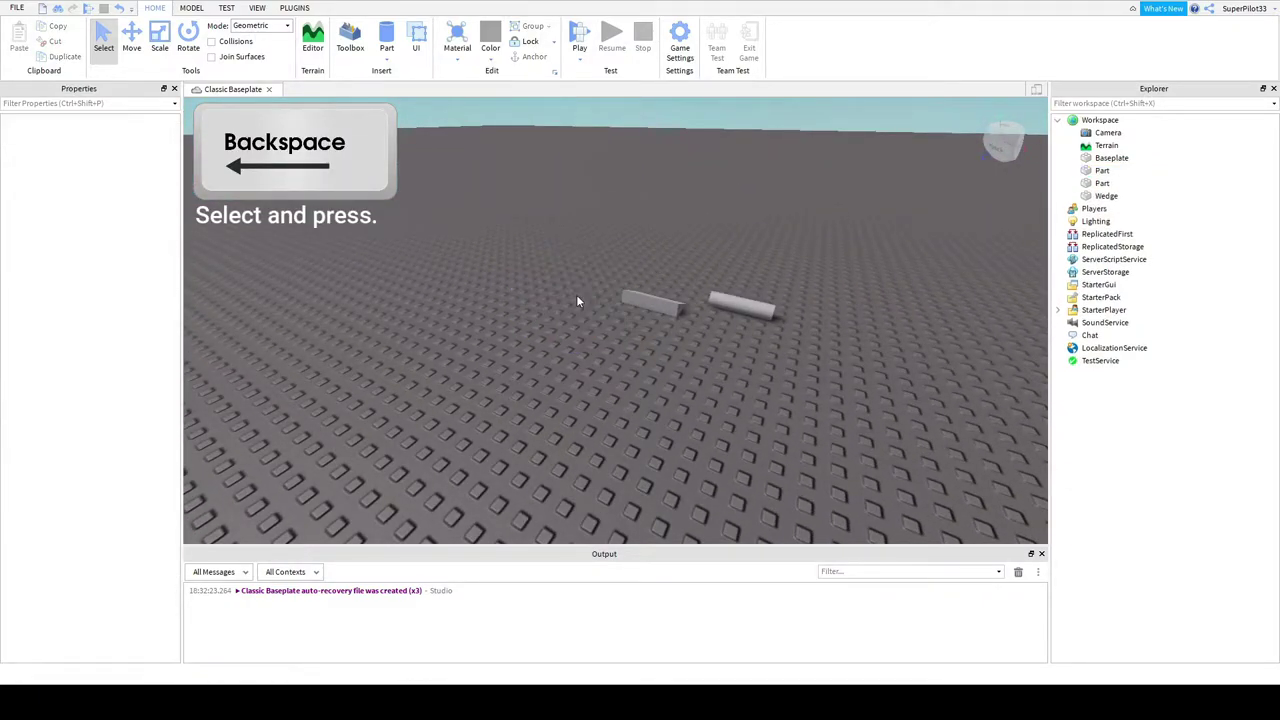
click(659, 303)
key(BackSpace)
click(712, 302)
key(BackSpace)
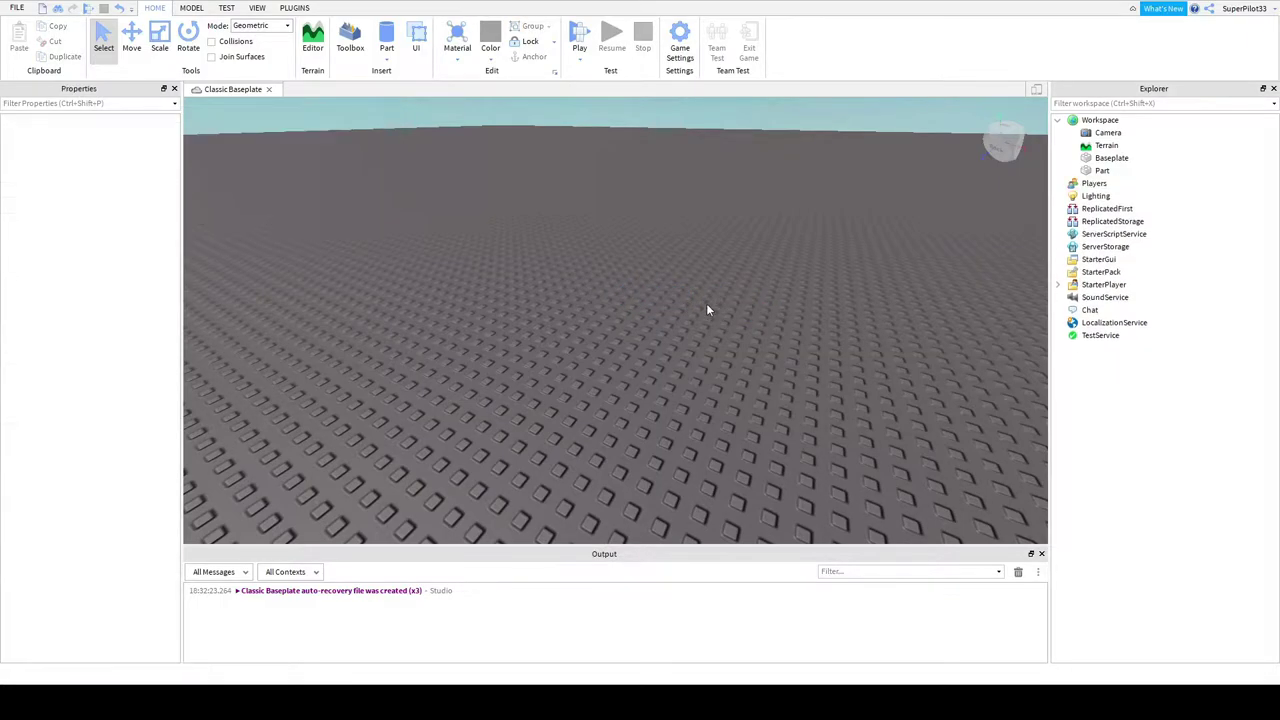
Select the remaining block part and activate the Scale tool on it
right_drag(706, 303, 468, 307)
key(w)
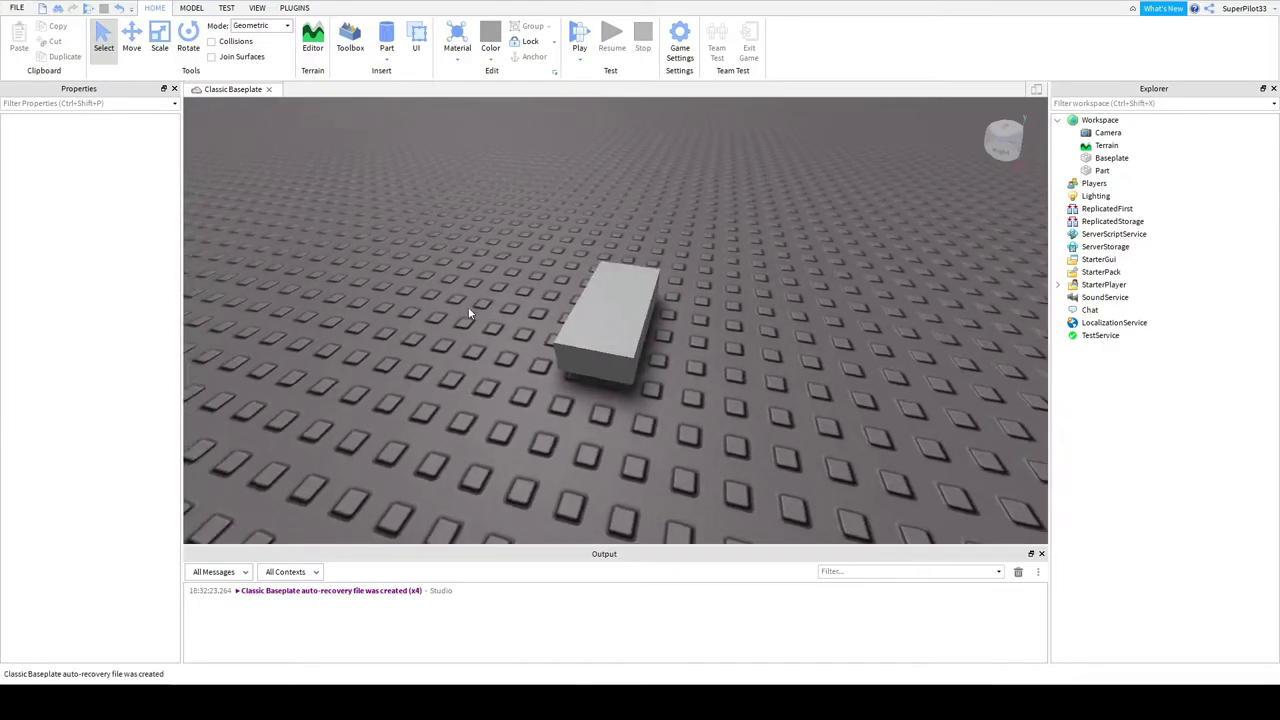
click(634, 342)
scroll(634, 342, down, 3)
click(161, 42)
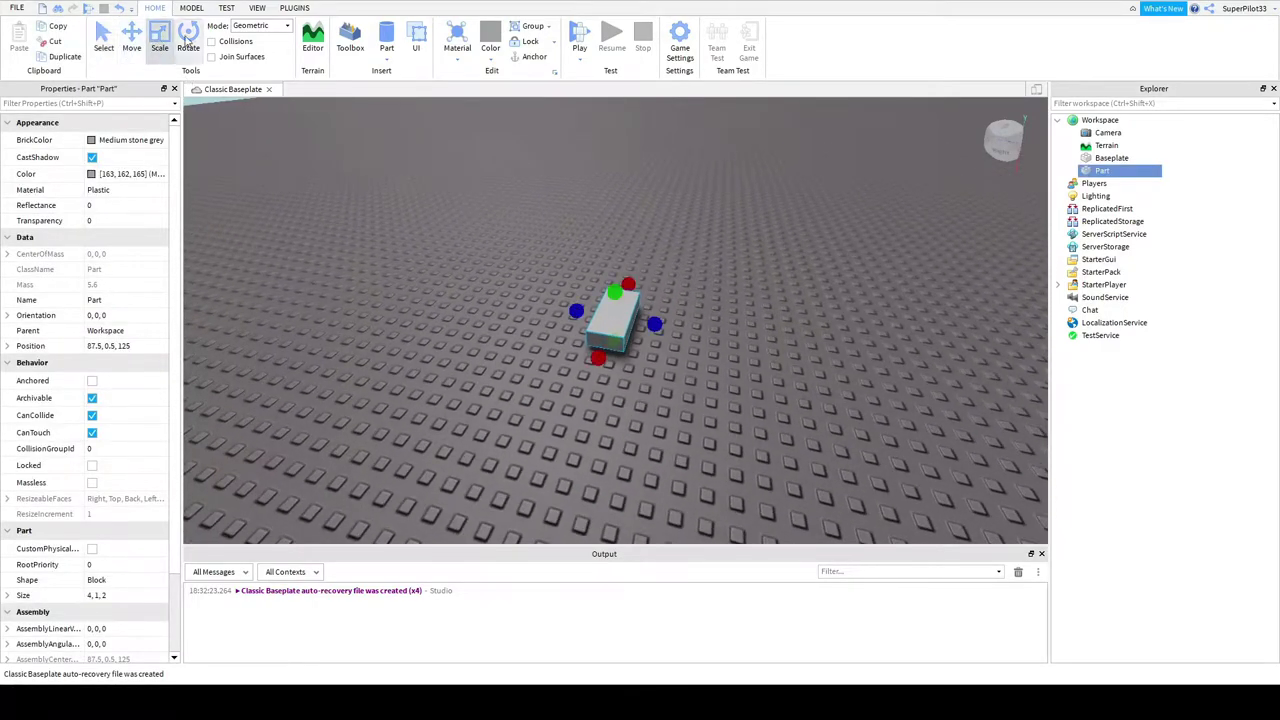
Scale the block up to about 5.5 studs high and lengthen it to about 5.4 studs along X
key(d)
right_drag(652, 262, 652, 262)
key(w)
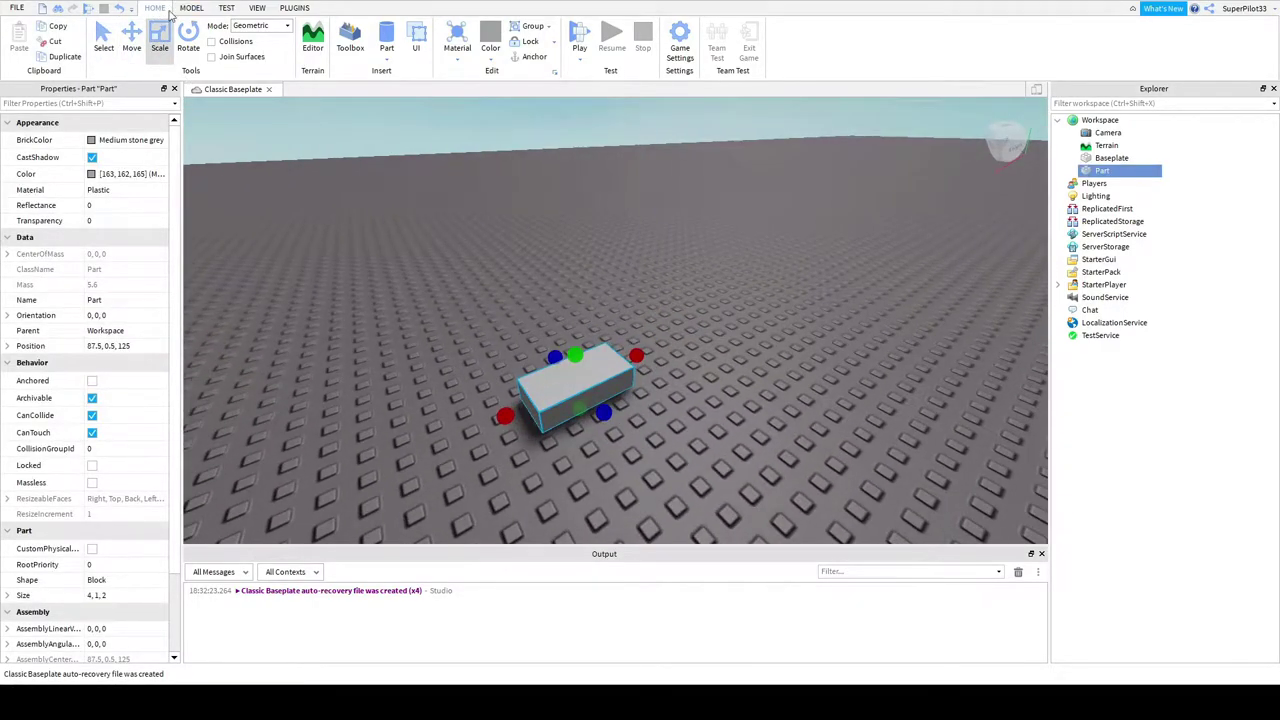
right_drag(600, 219, 600, 219)
key(q)
key(e)
key(a)
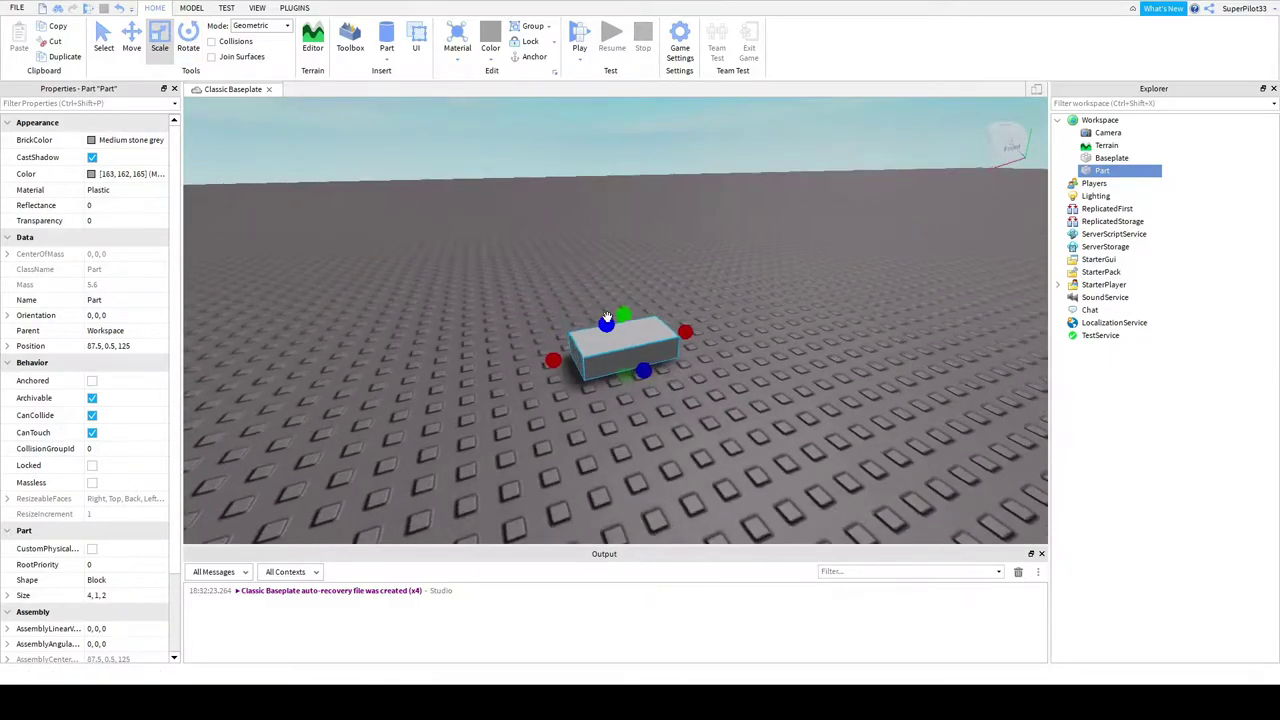
right_drag(611, 304, 611, 304)
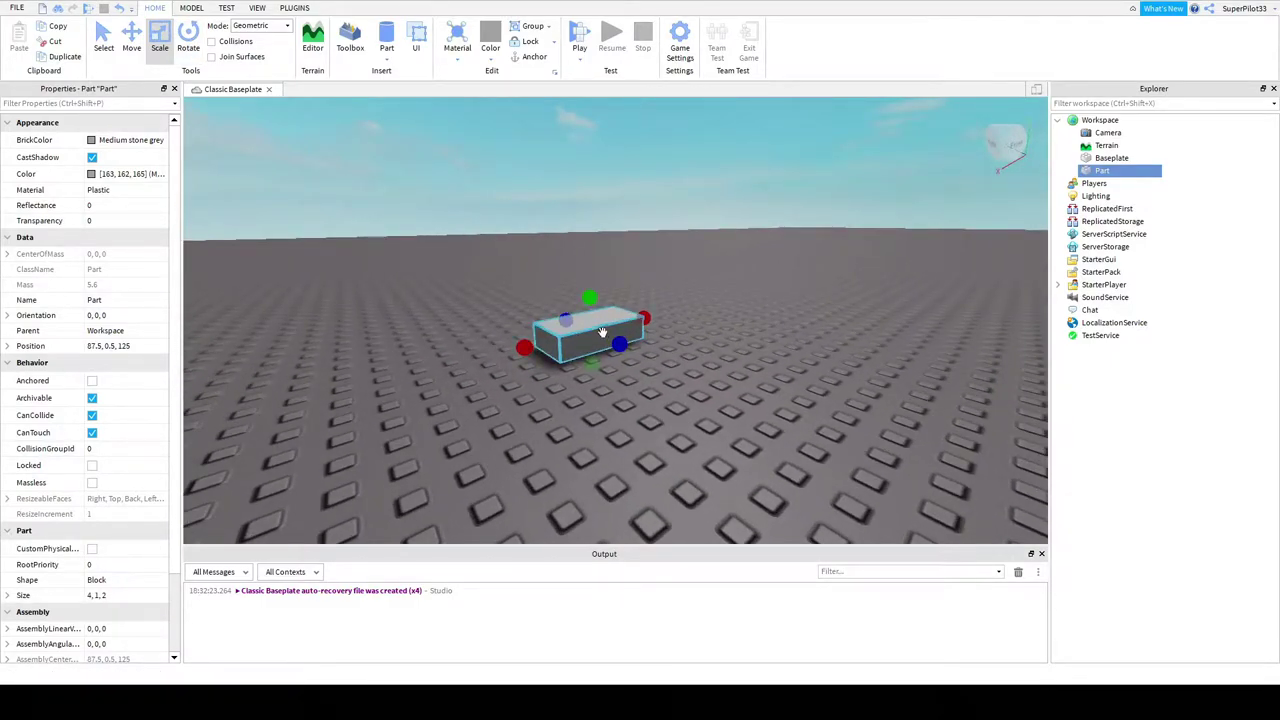
drag(590, 298, 597, 173)
drag(520, 284, 482, 288)
Enlarge the block's footprint to about 7.6 studs along X and 7.3 studs along Z
right_drag(515, 263, 515, 263)
key(d)
drag(716, 250, 761, 255)
key(e)
right_drag(768, 269, 766, 290)
drag(562, 212, 618, 275)
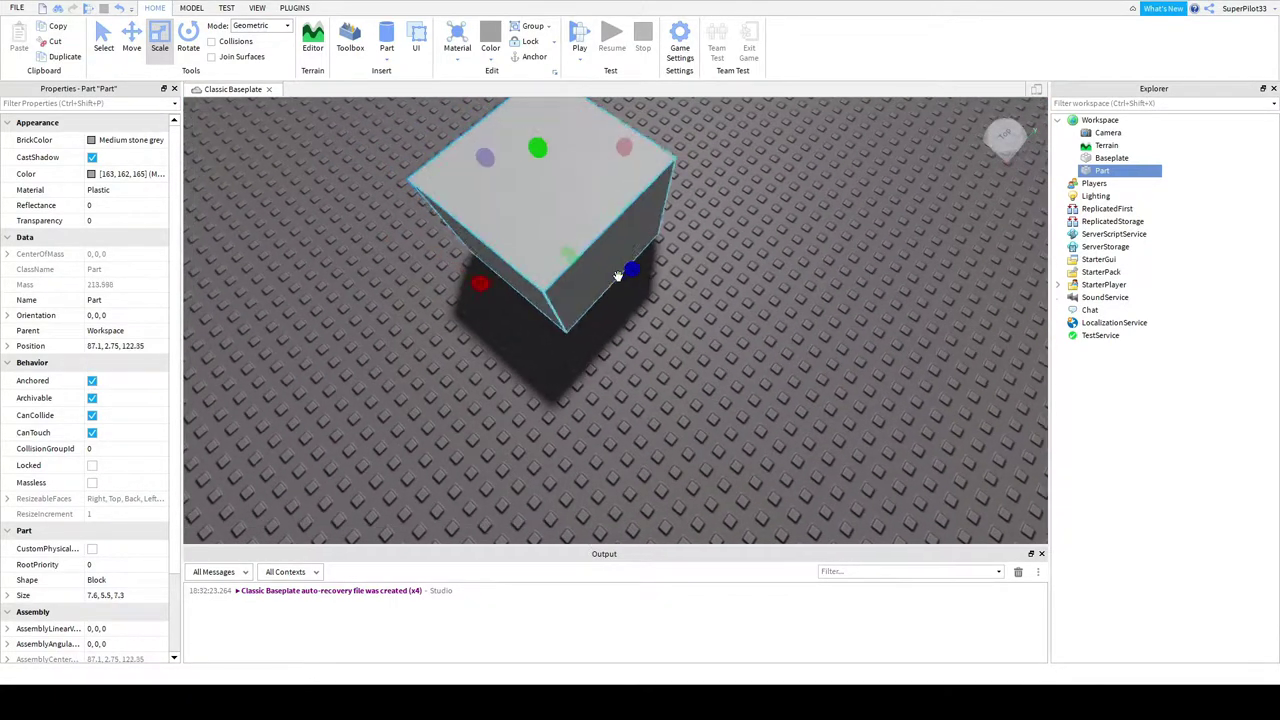
Undo all the scaling changes made to the block and select the block again
right_drag(618, 275, 606, 271)
key(ctrl+z)
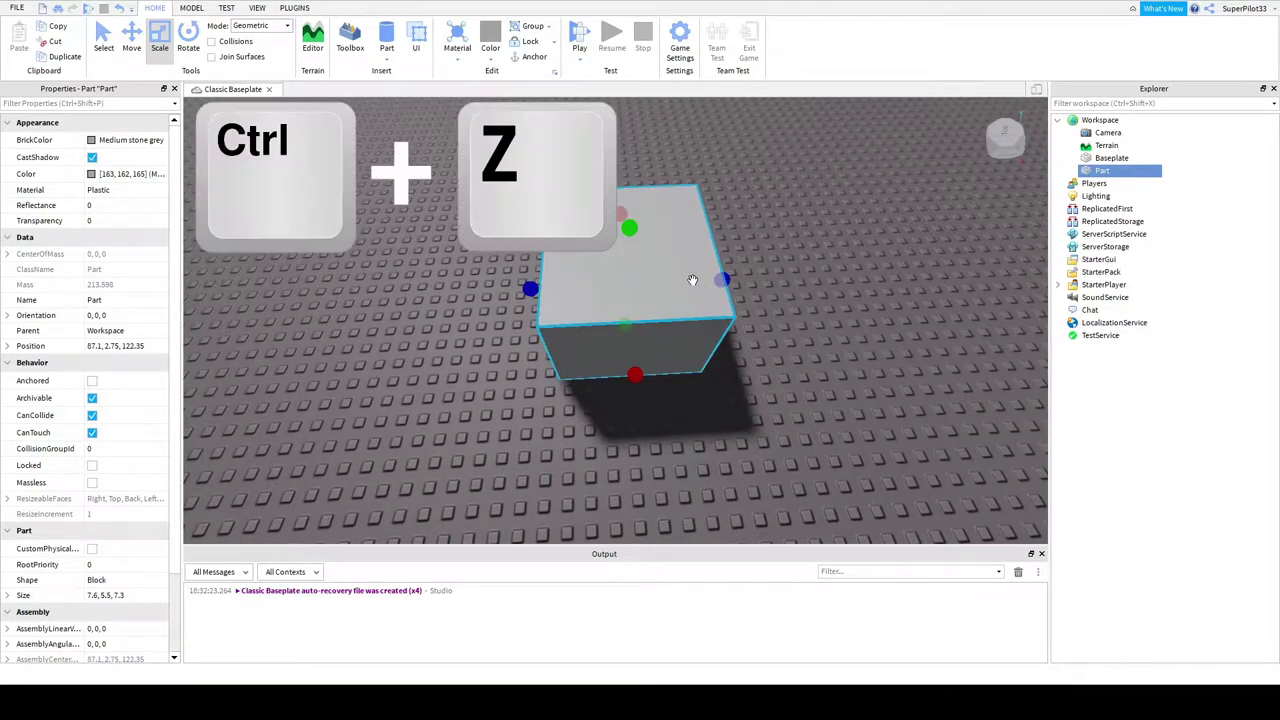
key(ctrl+z)
key(ctrl+z)
key(ctrl+z)
key(ctrl+z)
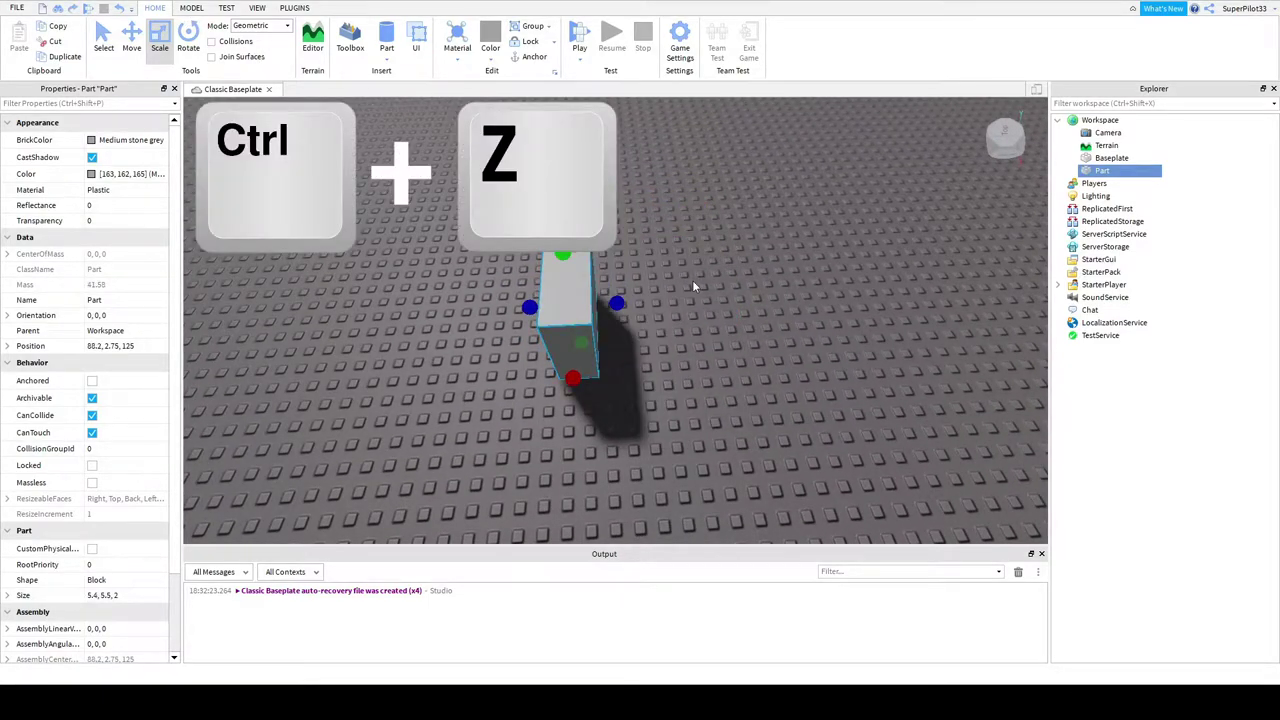
key(ctrl+z)
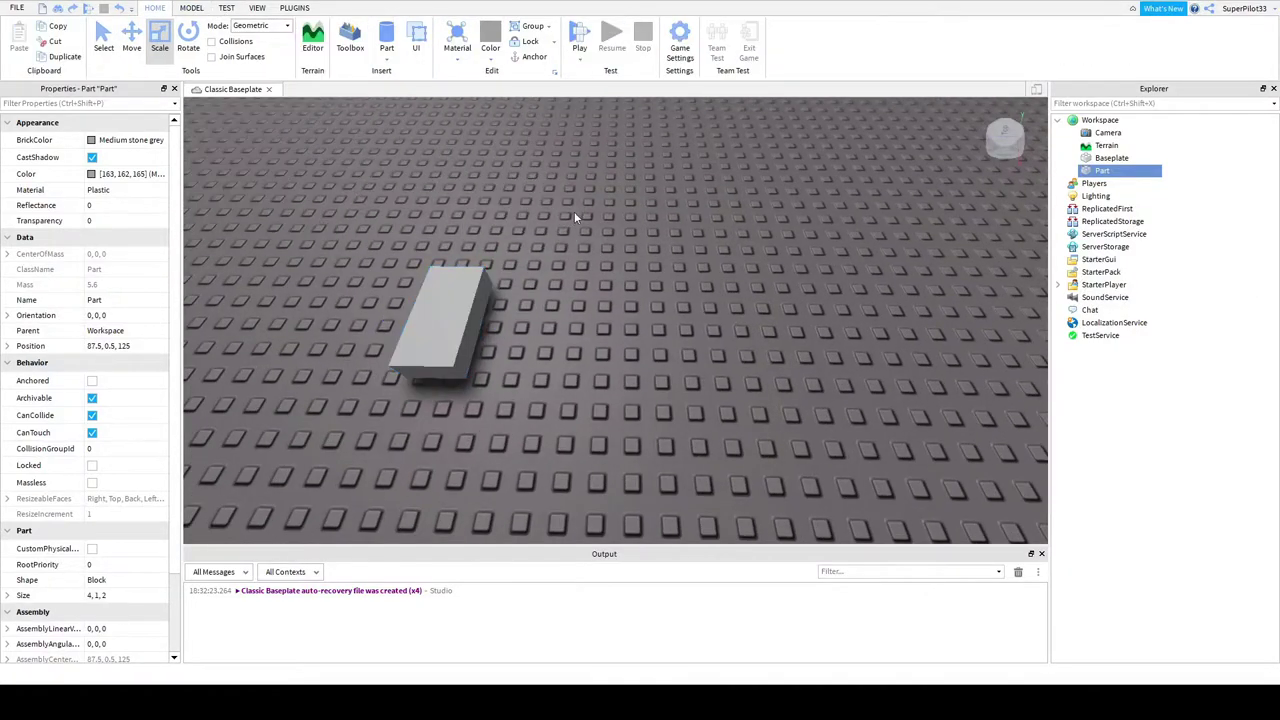
click(574, 211)
click(600, 325)
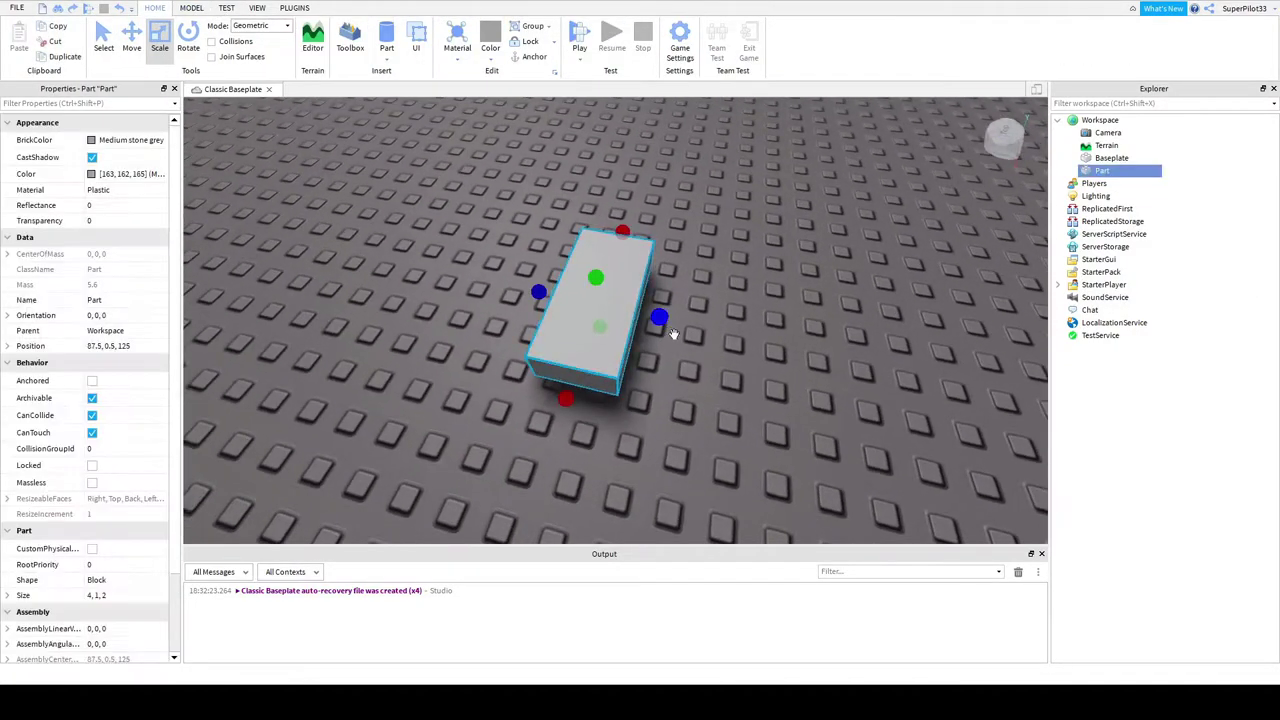
Scale the block part up to a size of 7, 6, 11 studs
drag(647, 320, 901, 388)
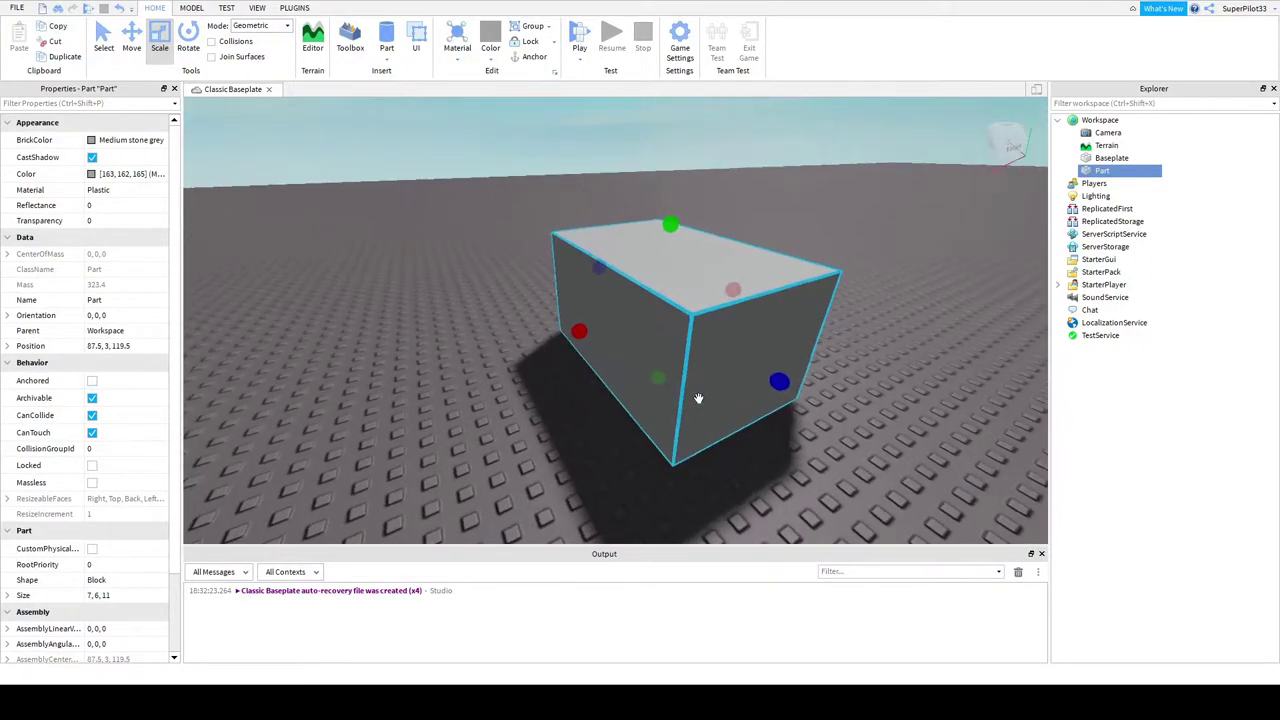
right_drag(698, 398, 656, 291)
key(d)
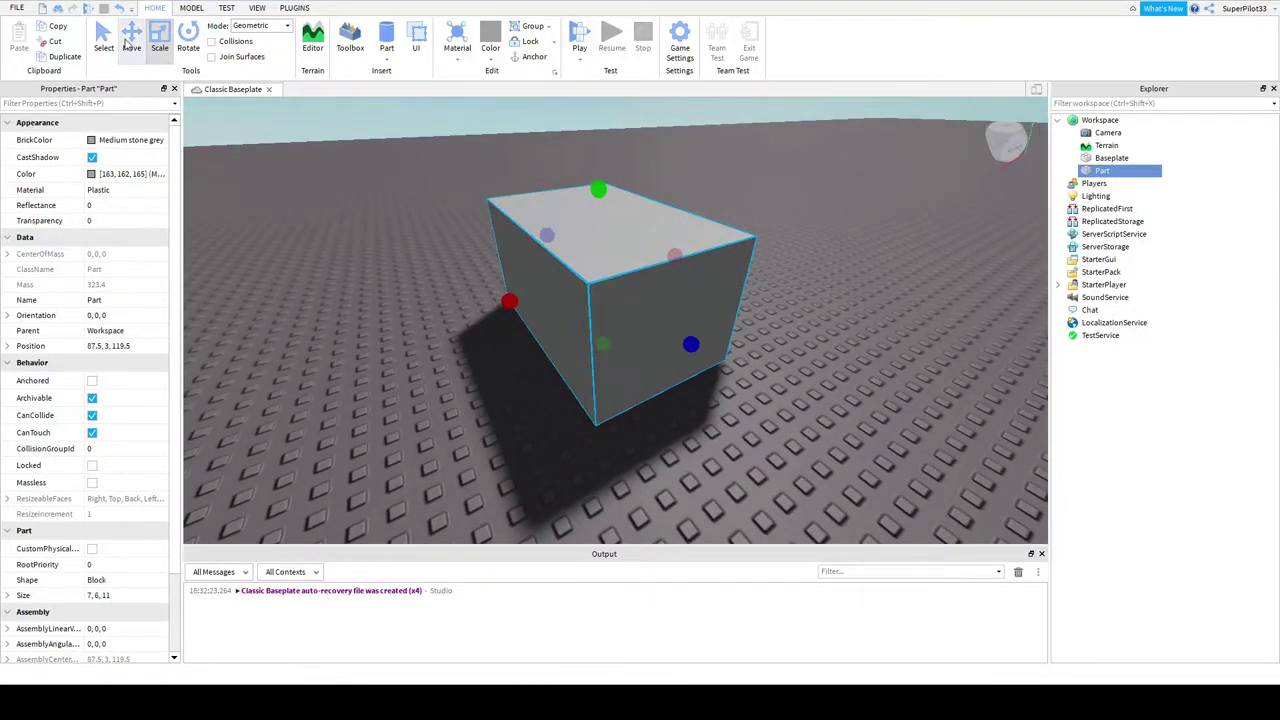
Move the block along its axes with the Move tool to position 88.5, 3, 118.5
click(131, 45)
mouse_move(472, 311)
mouse_down()
mouse_move(563, 302)
mouse_move(497, 308)
mouse_up()
mouse_move(768, 355)
mouse_down()
mouse_move(675, 288)
mouse_move(721, 338)
mouse_move(765, 358)
mouse_up()
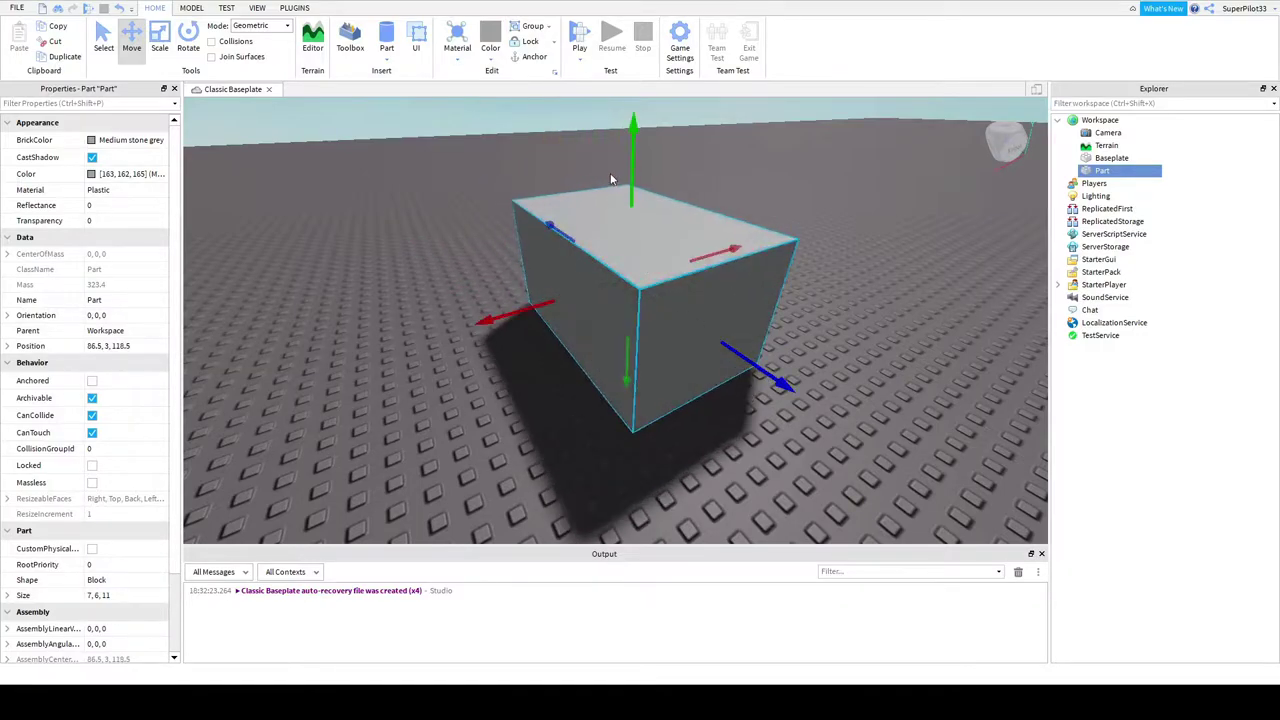
mouse_move(633, 148)
mouse_down()
mouse_move(634, 126)
mouse_move(635, 150)
mouse_up()
drag(628, 366, 626, 367)
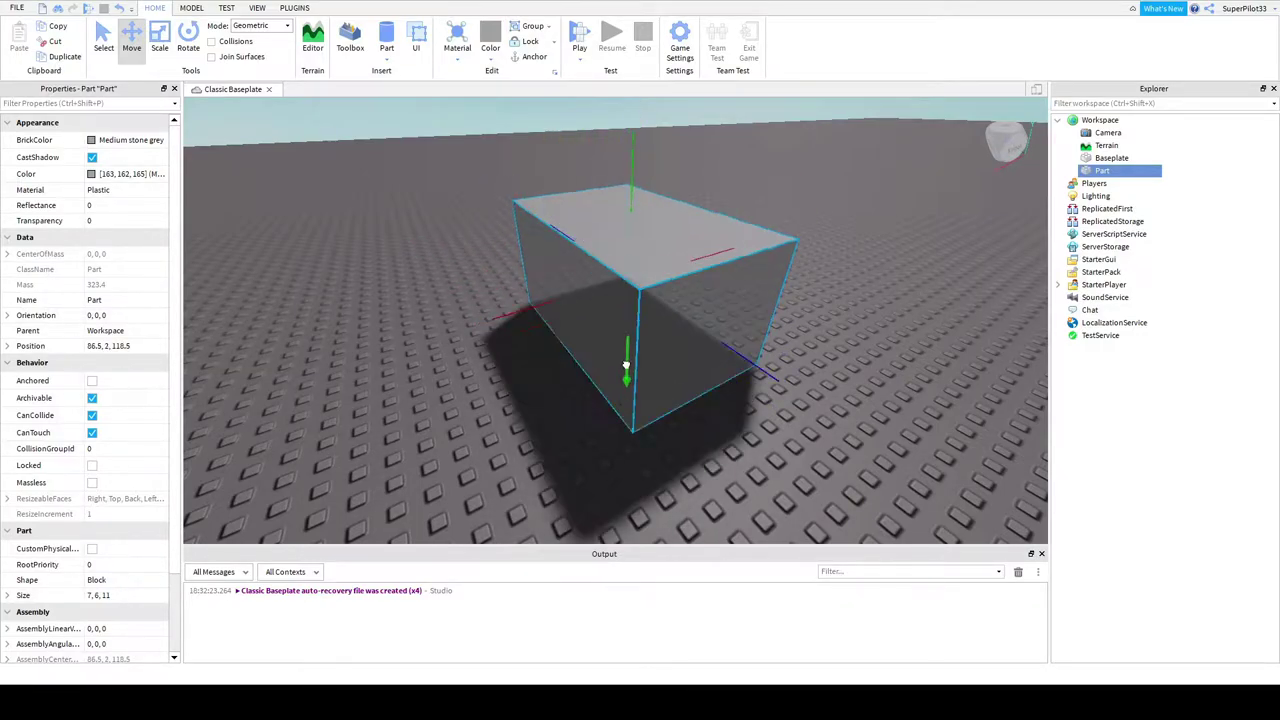
drag(530, 309, 473, 328)
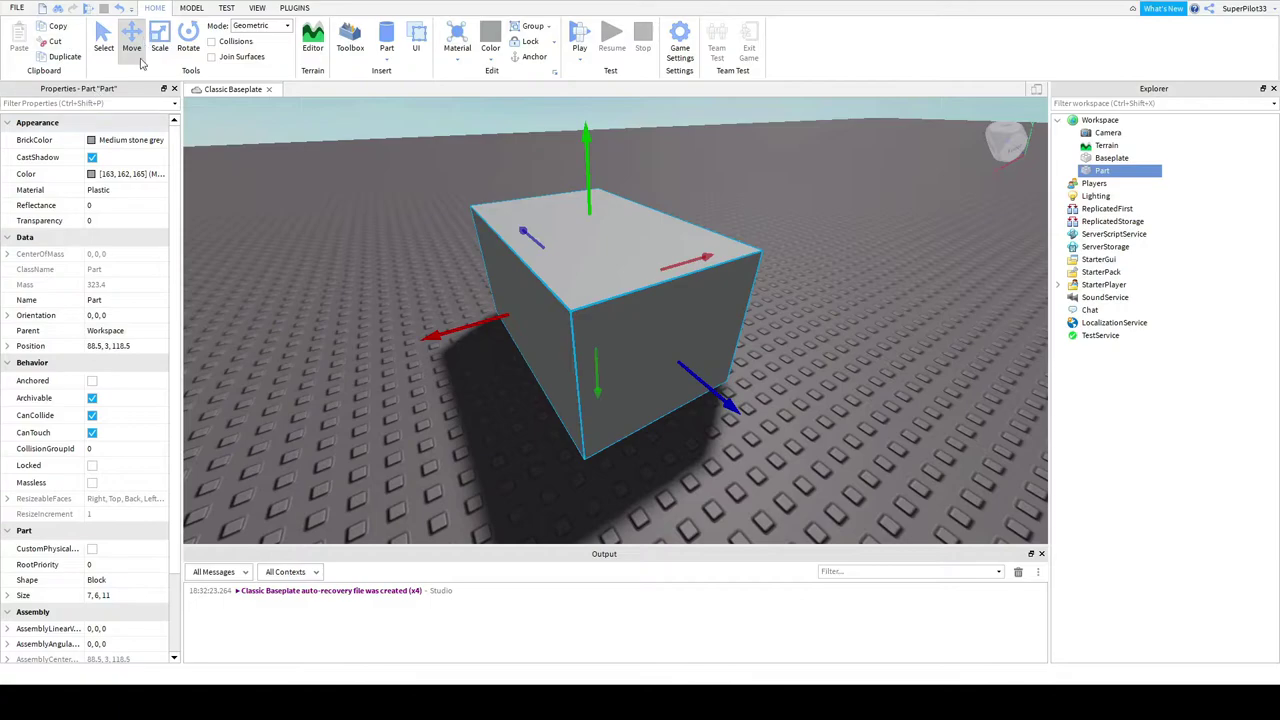
Rotate the block 60 degrees about Y, and tilt it about its other axes to an orientation of about -37.8, 86.6, -39.2
click(187, 38)
drag(558, 326, 613, 313)
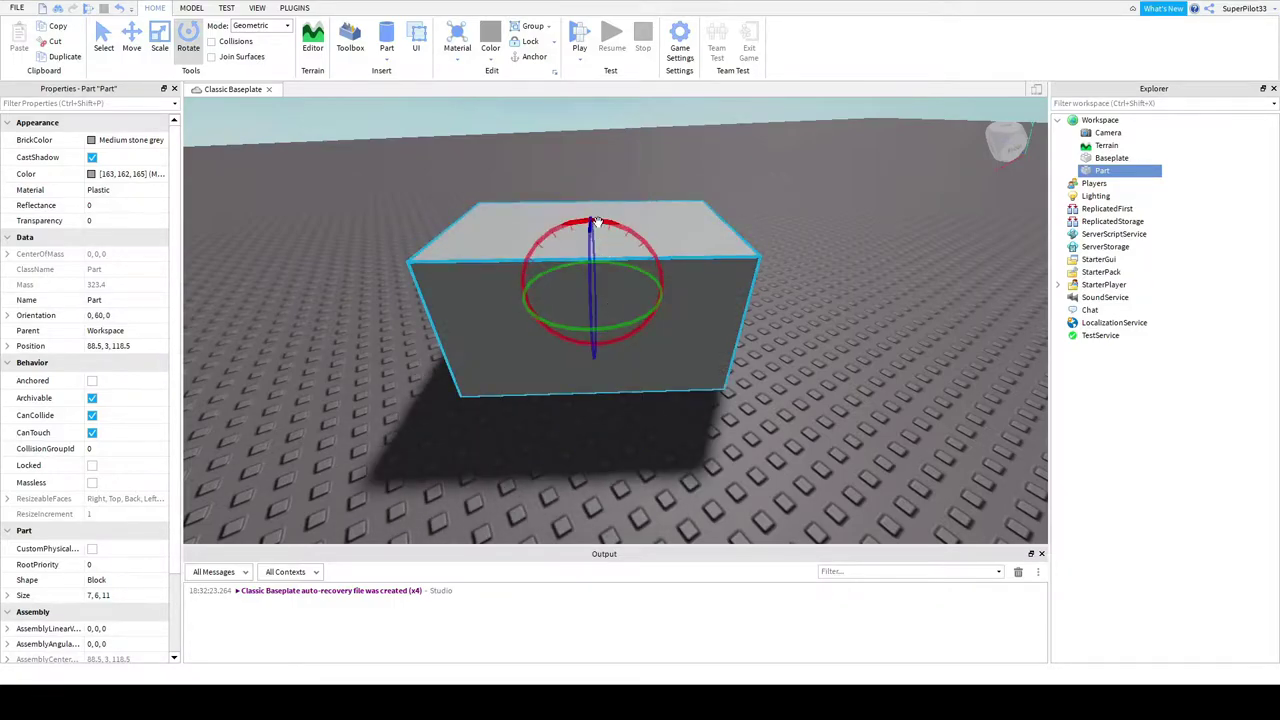
drag(595, 223, 577, 281)
right_drag(577, 281, 573, 277)
drag(570, 251, 608, 289)
right_drag(608, 289, 610, 291)
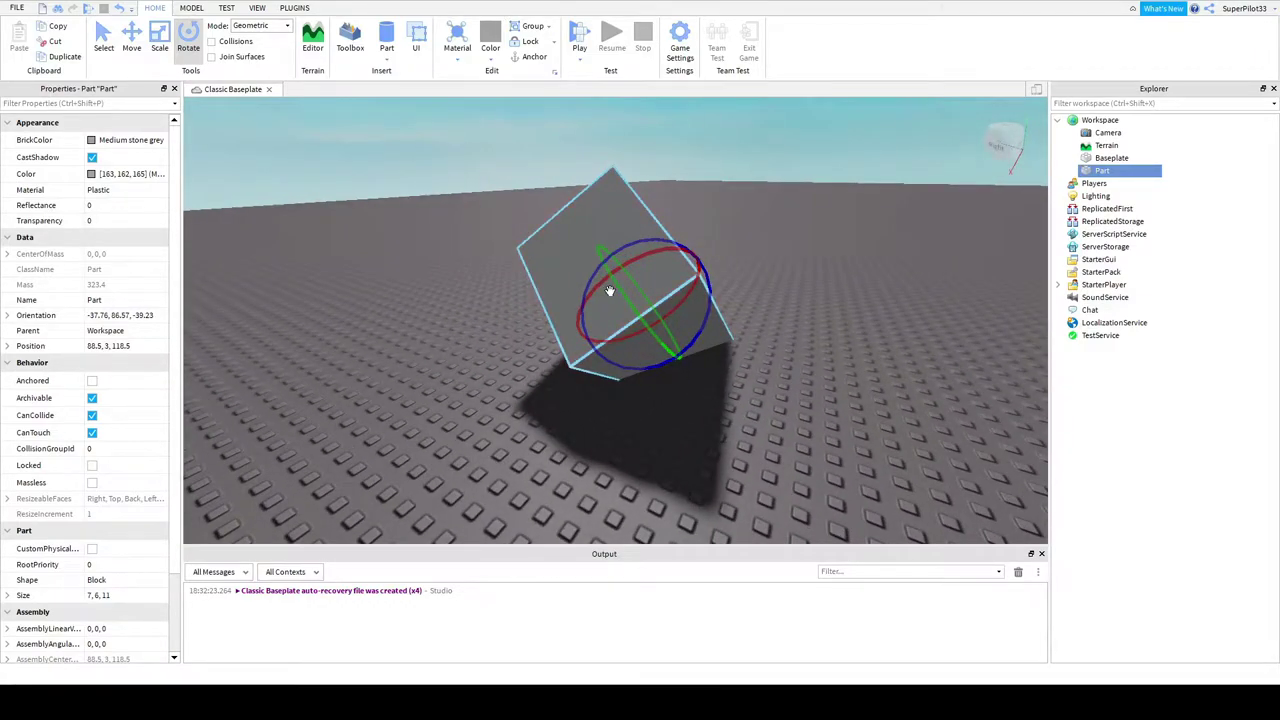
Undo all the block's rotations and its last move along X
key(ctrl+z)
key(ctrl+z)
key(ctrl+z)
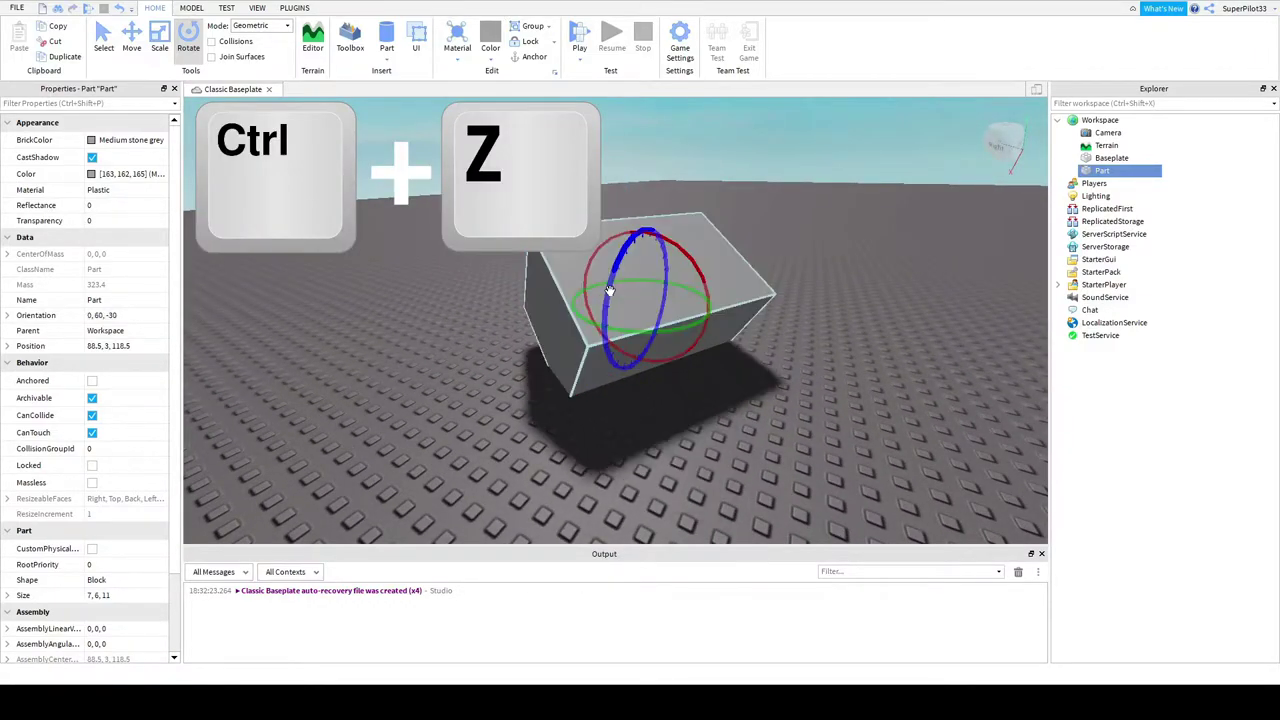
key(ctrl+z)
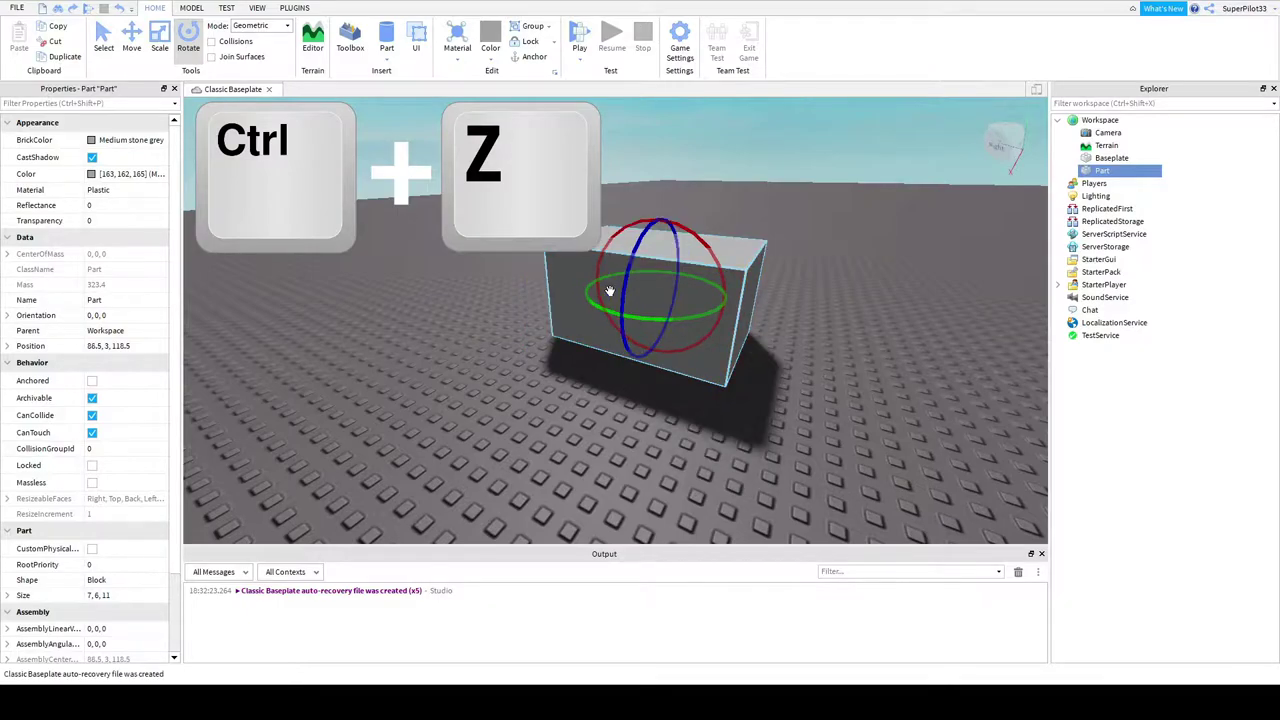
right_drag(602, 290, 603, 291)
scroll(603, 291, down, 3)
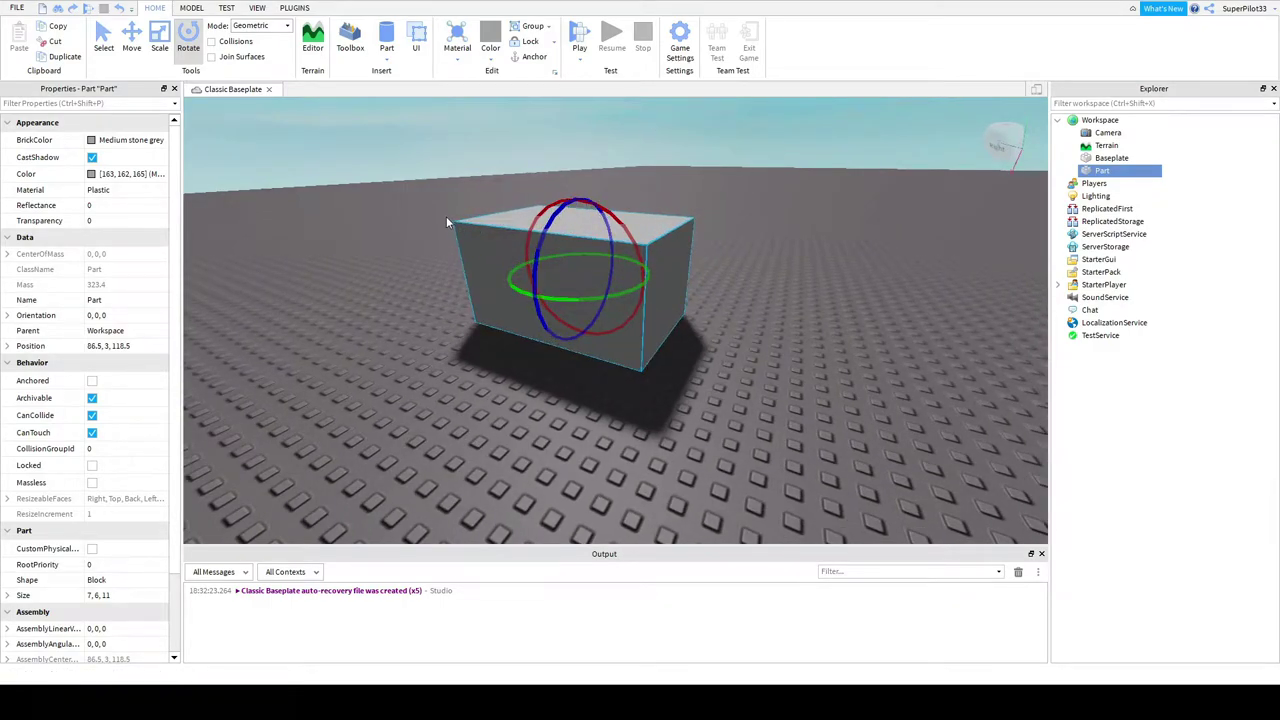
Rename the block part as Brick and move it to position 89.5, 3, 117.5
click(1183, 177)
click(1104, 171)
click(1150, 184)
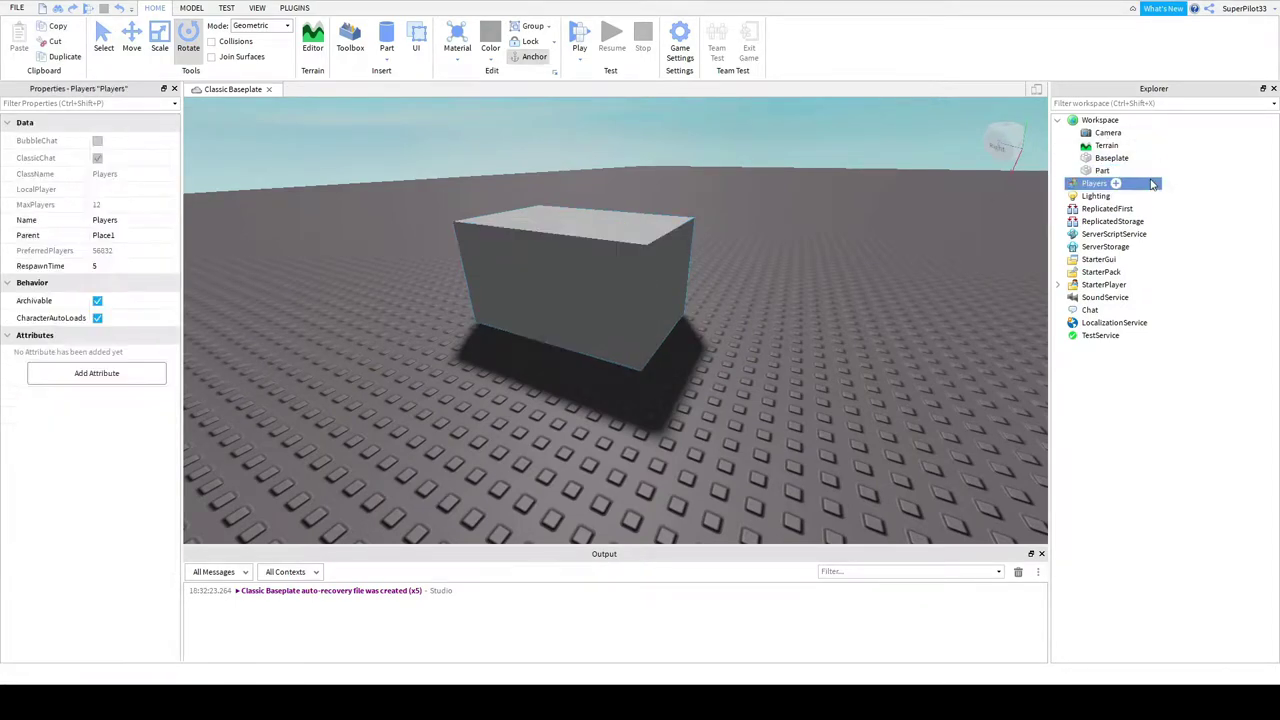
click(1104, 171)
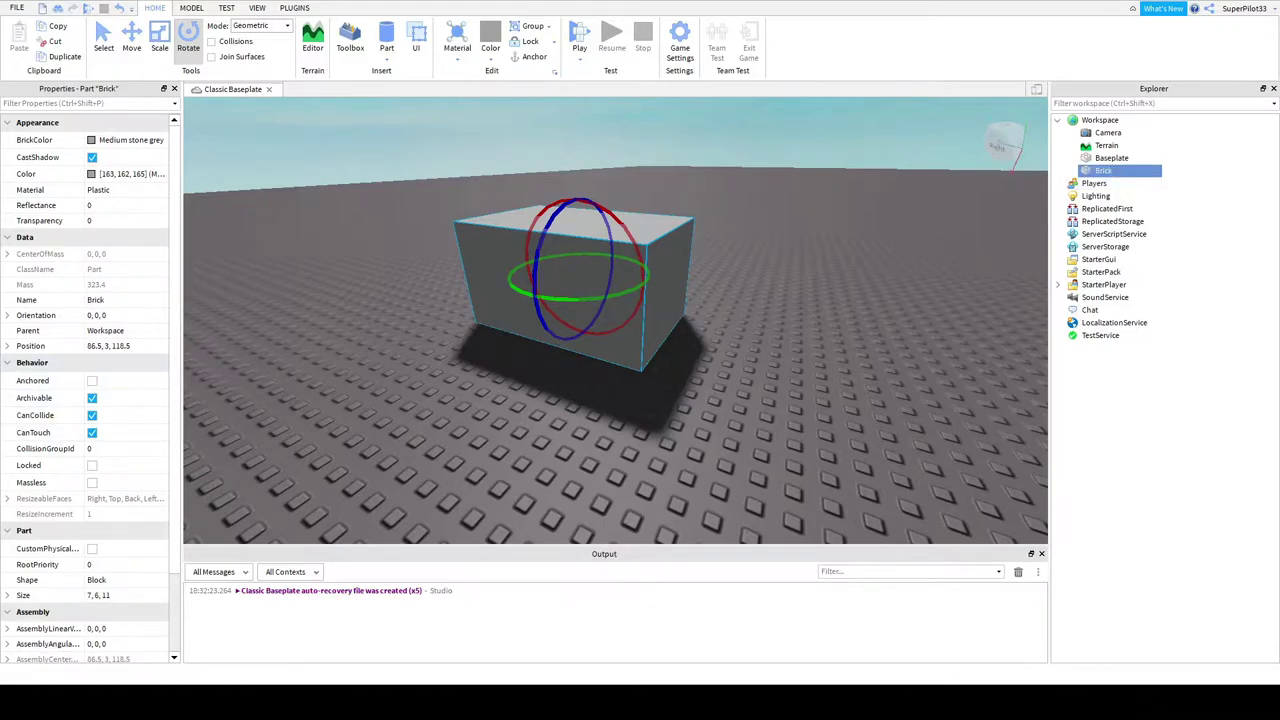
drag(625, 355, 617, 408)
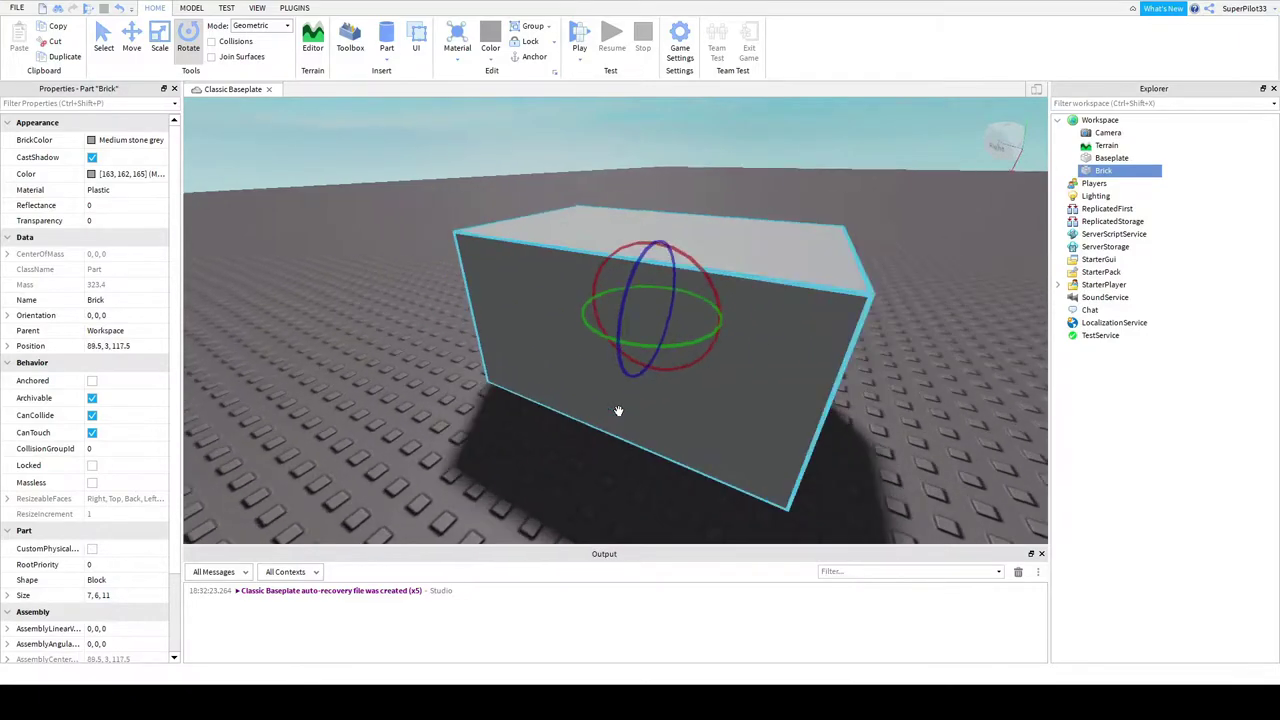
key(w)
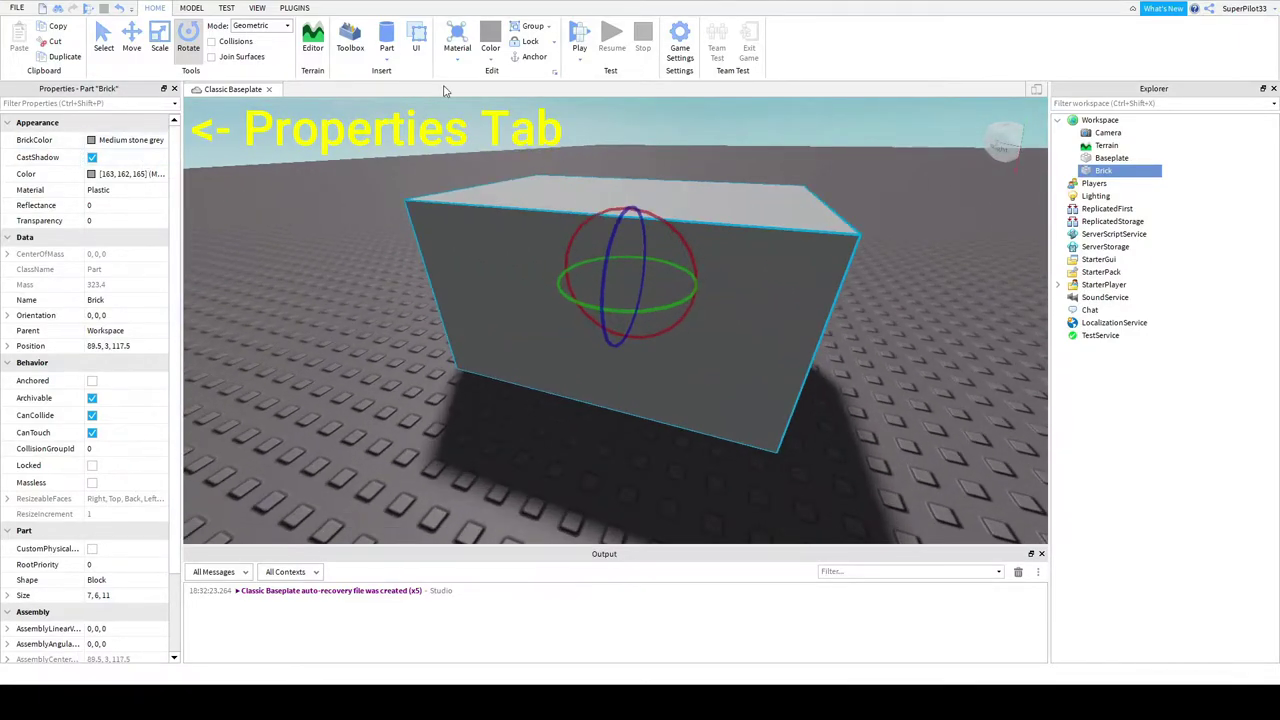
Examine the properties of the Workspace, the Camera and the Terrain
click(1097, 120)
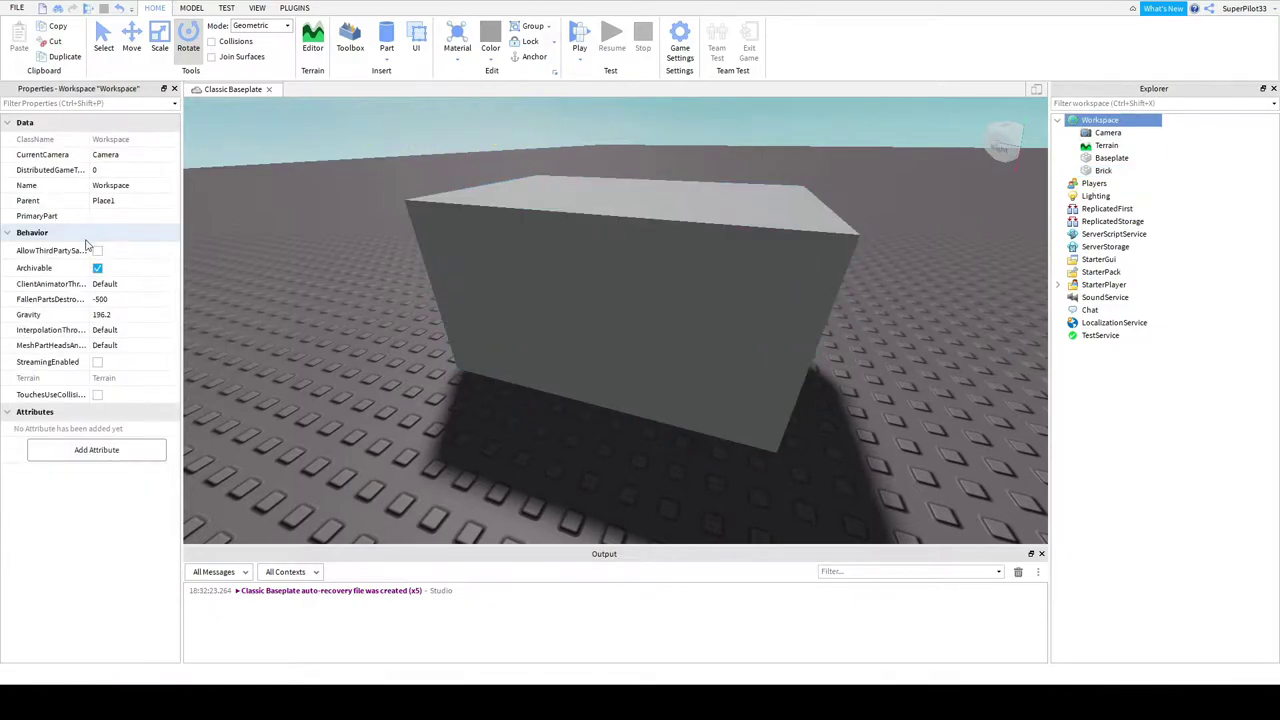
click(1107, 132)
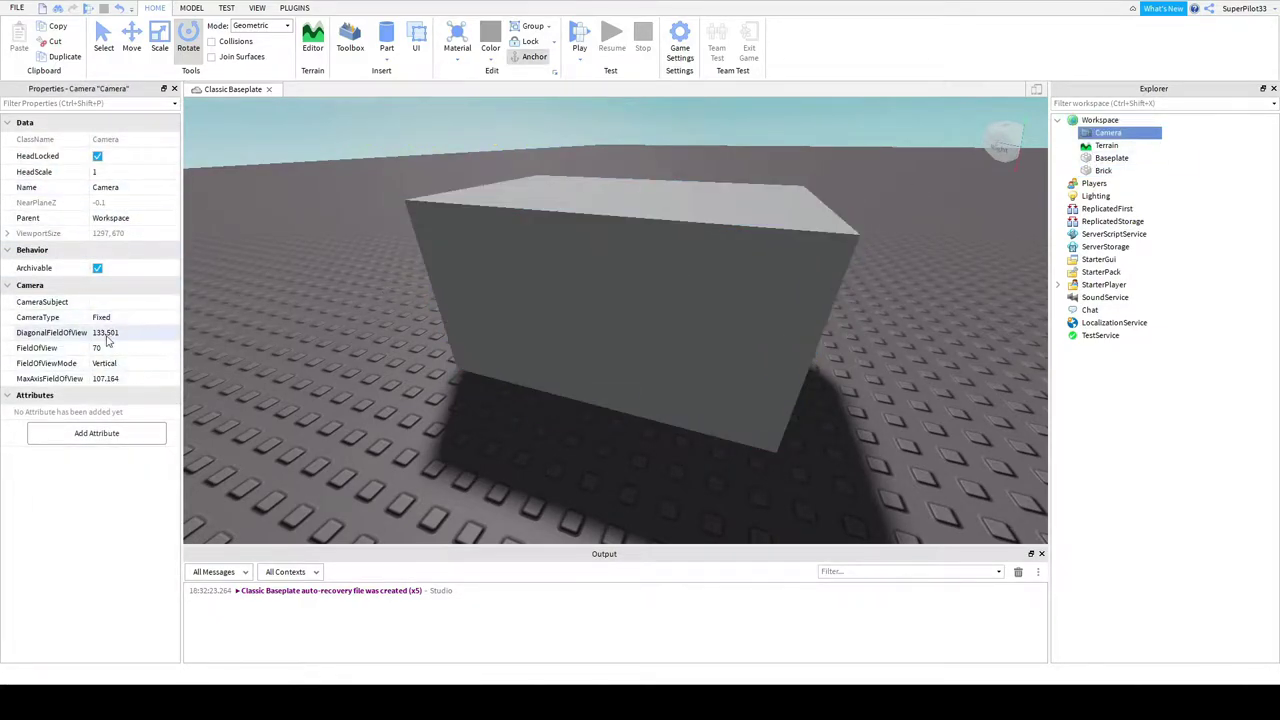
click(1106, 145)
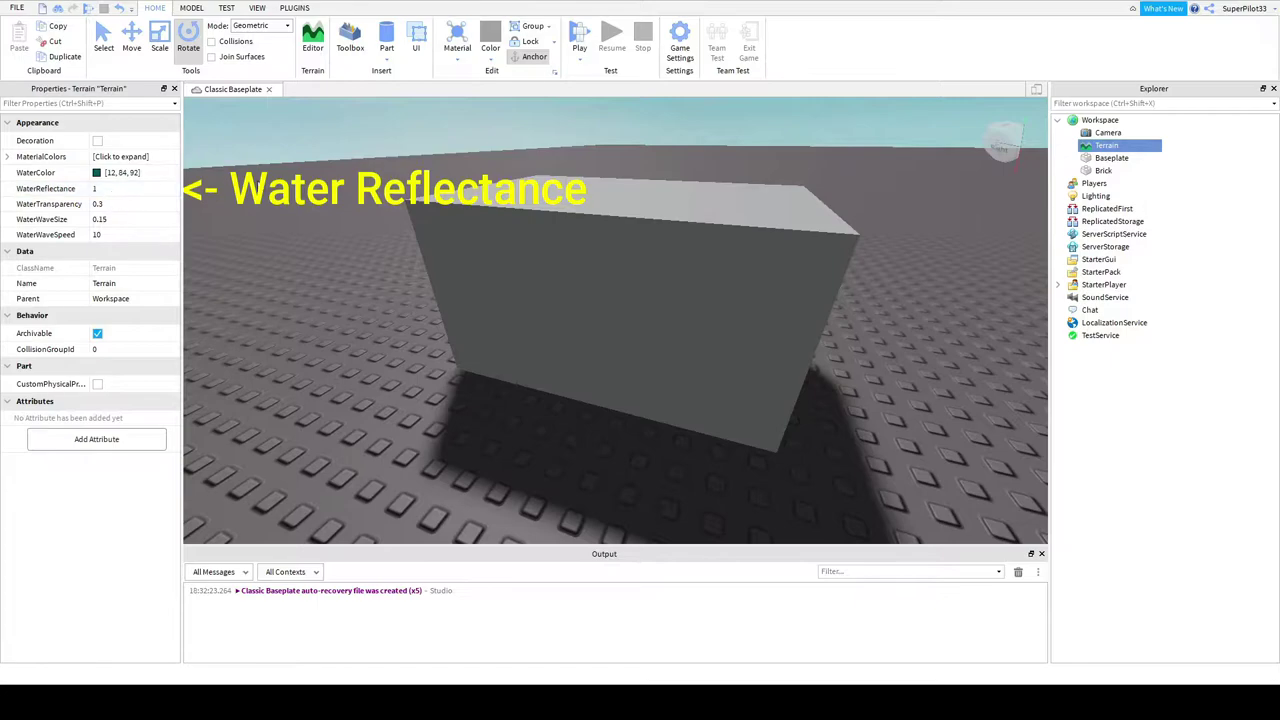
click(1117, 121)
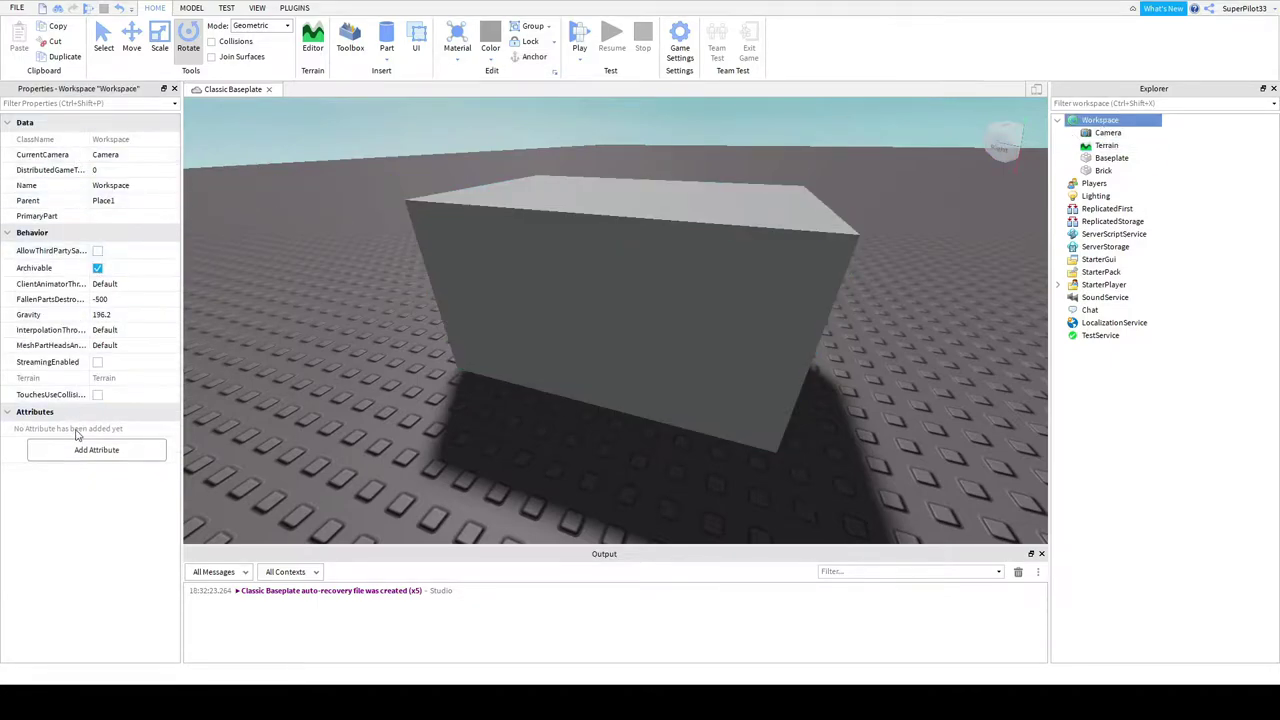
Select the Brick part again and switch from the Rotate tool to the Select tool
click(1102, 171)
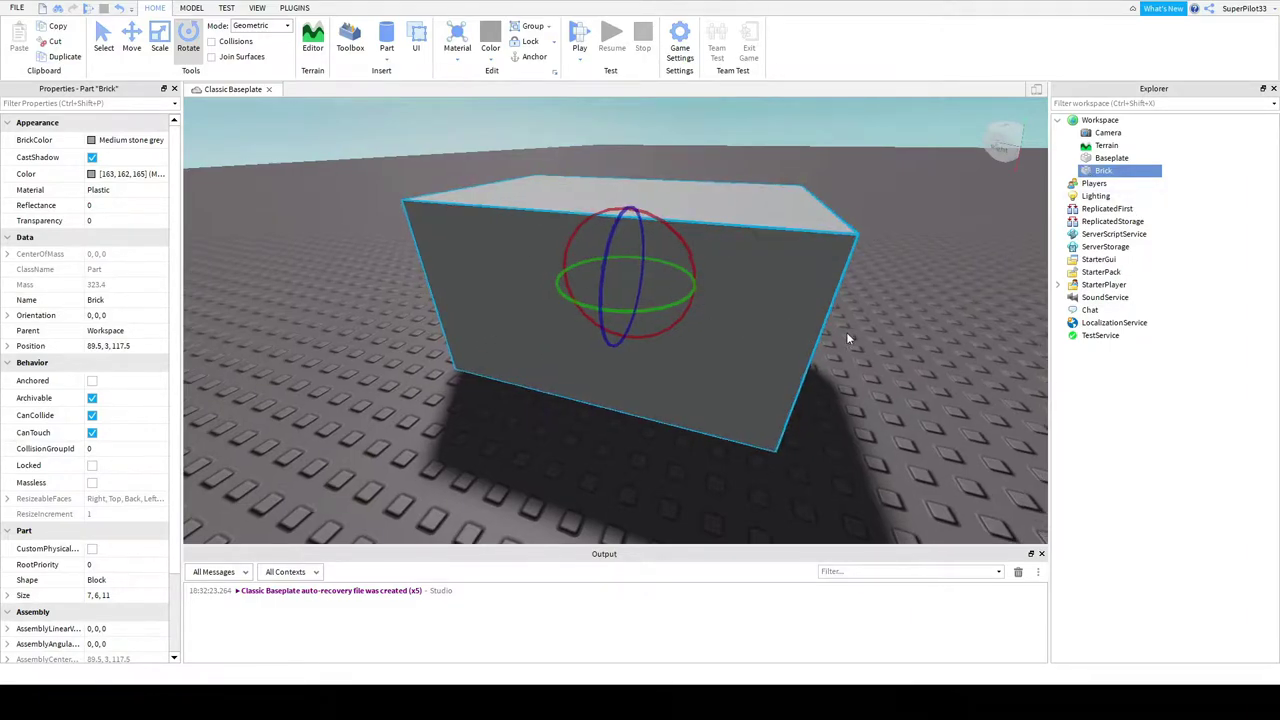
right_drag(846, 338, 847, 338)
key(s)
key(e)
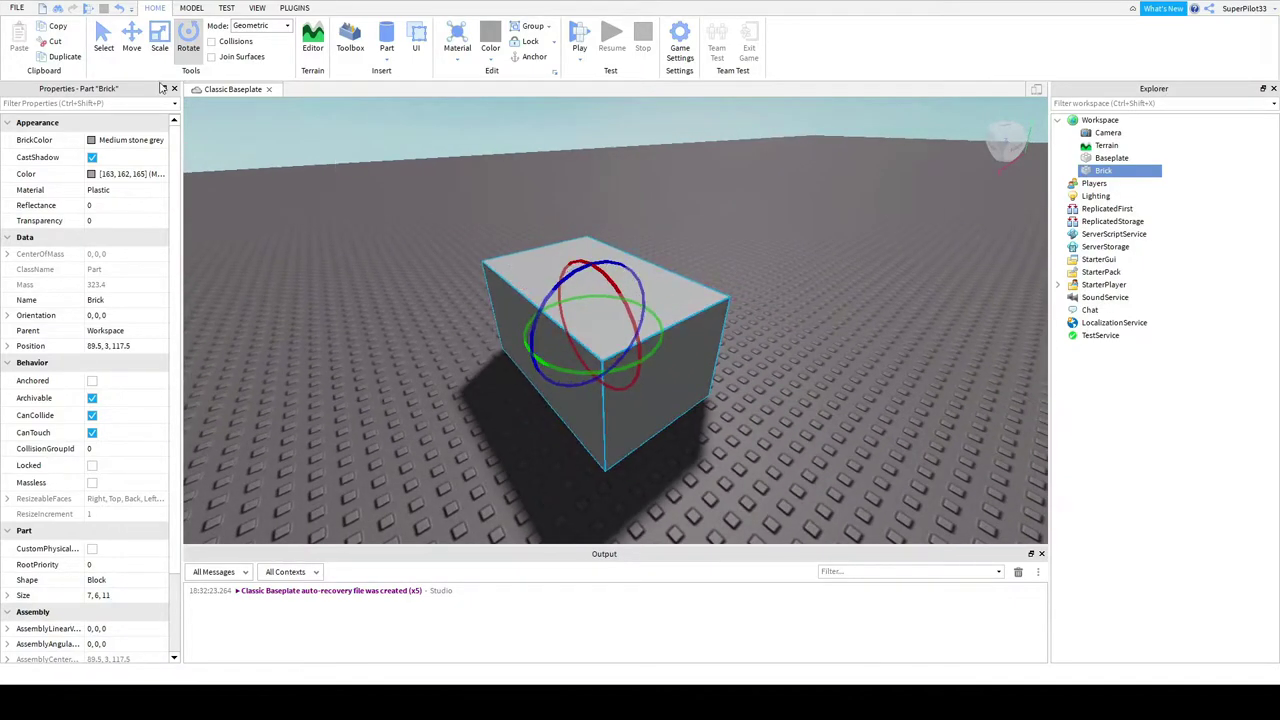
click(107, 50)
right_drag(571, 224, 571, 220)
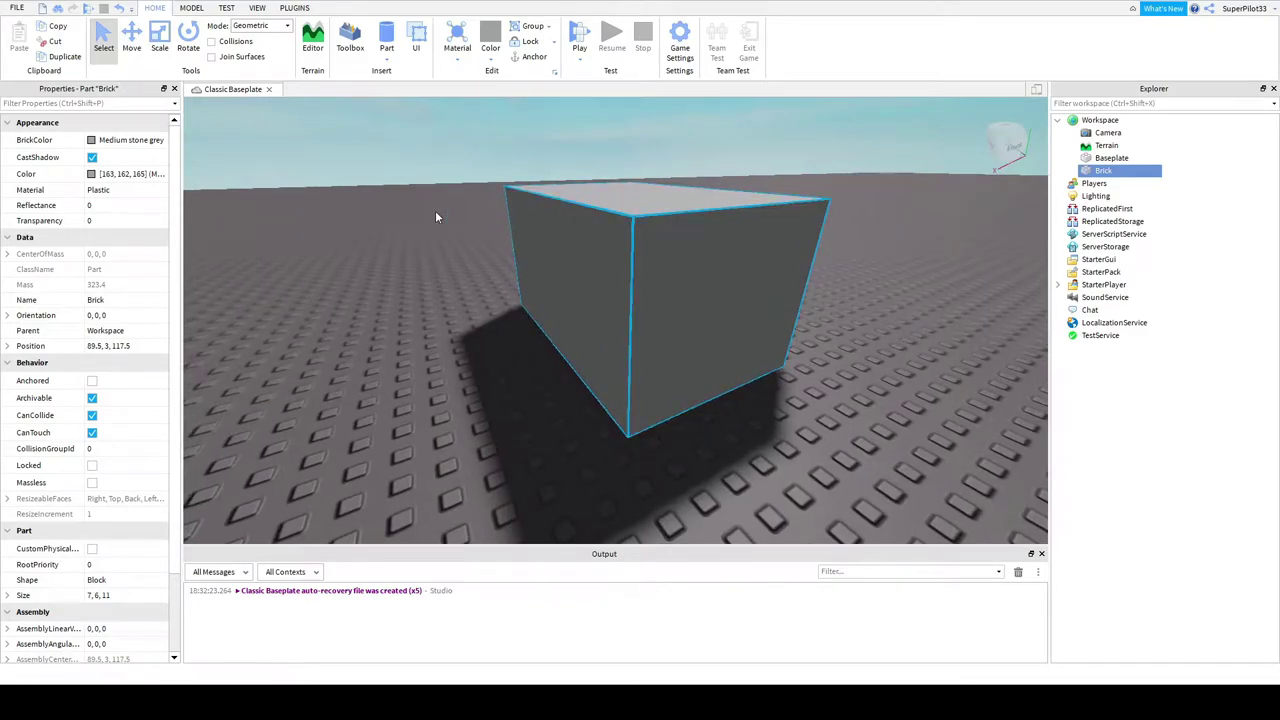
Set the brick's BrickColor to Really red
click(90, 140)
text(White)
key(Return)
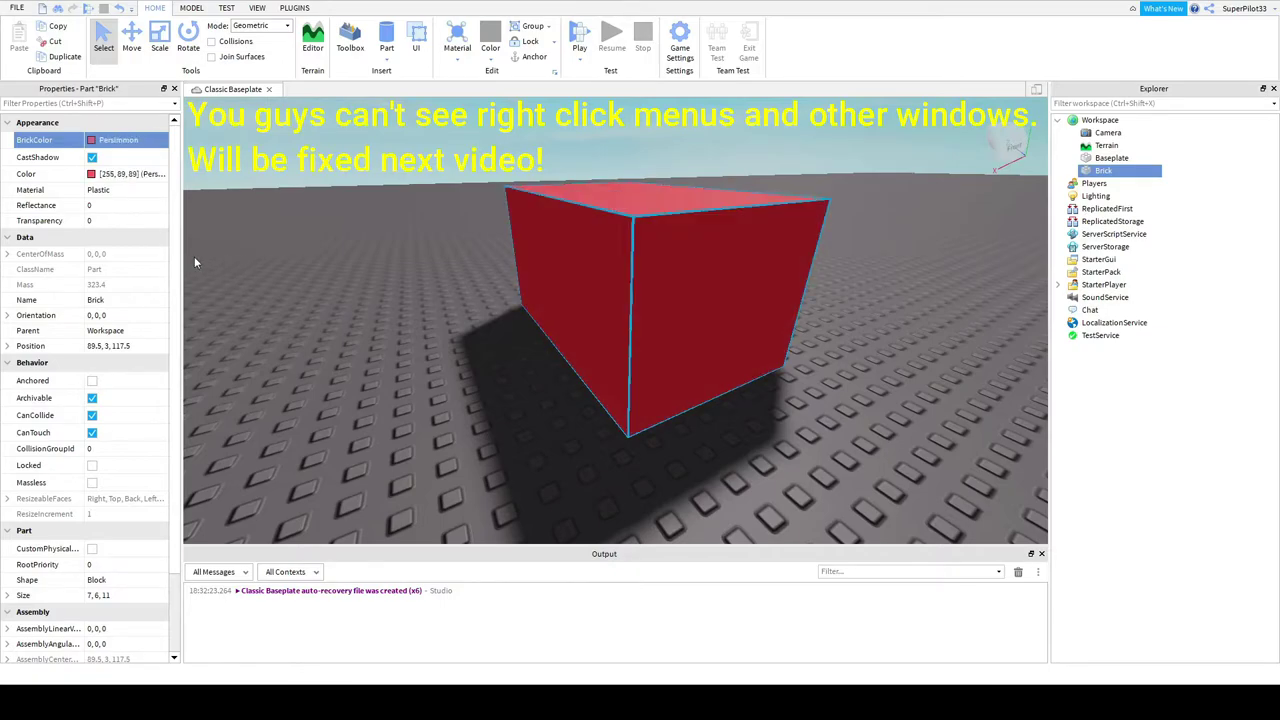
right_drag(405, 297, 405, 297)
key(a)
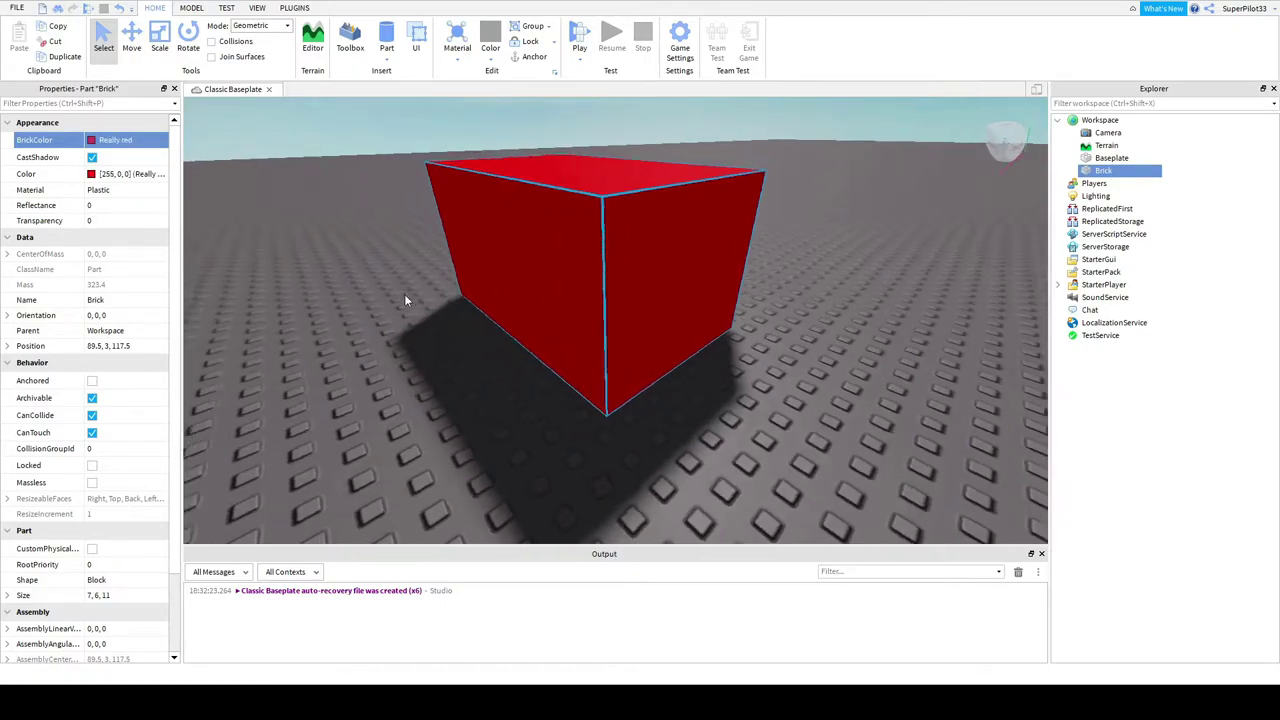
key(a)
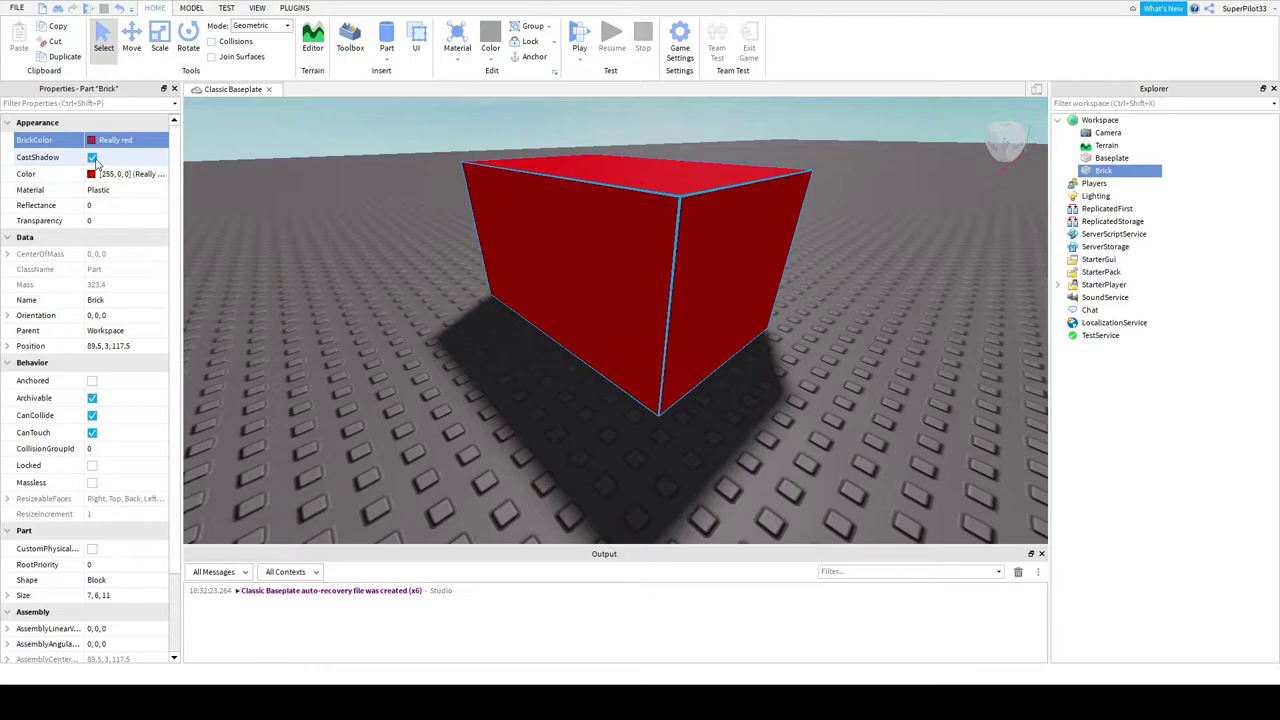
Toggle the brick's CastShadow property and leave it disabled
click(92, 158)
click(92, 159)
click(92, 159)
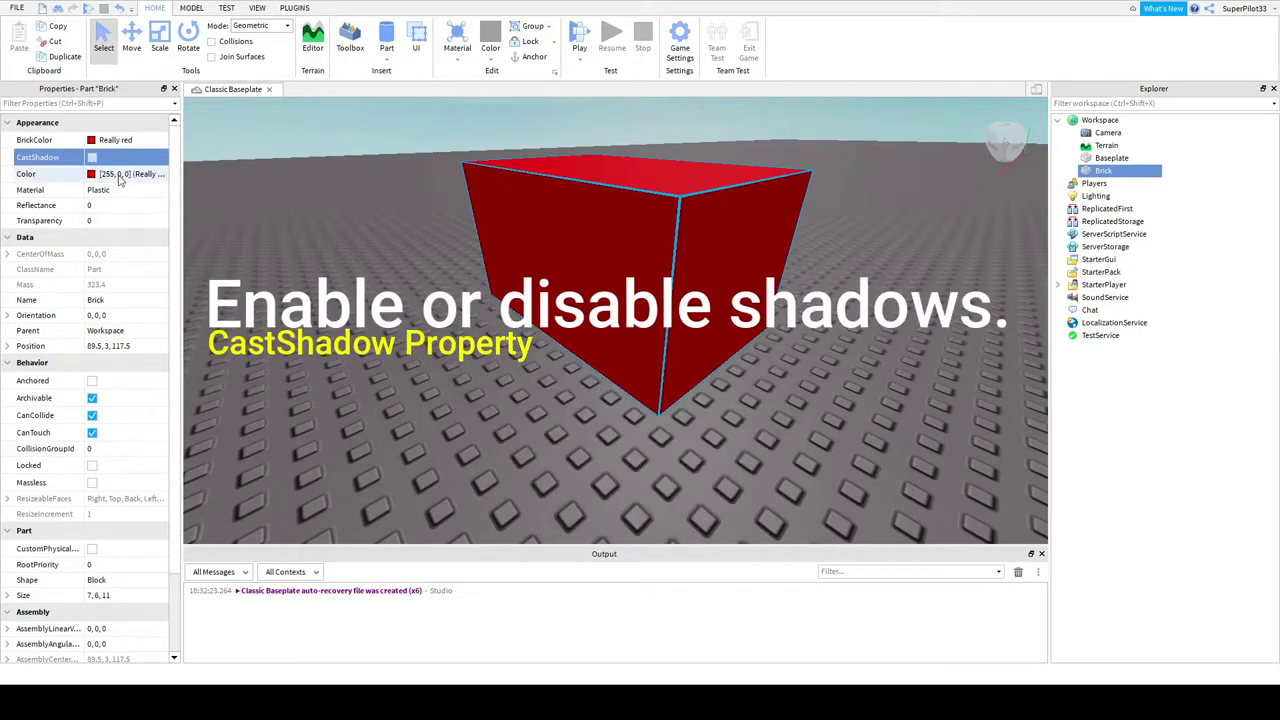
Set the brick's Color property to the custom light blue 138, 154, 255
key(d)
right_drag(257, 215, 257, 215)
right_drag(369, 241, 266, 214)
click(92, 175)
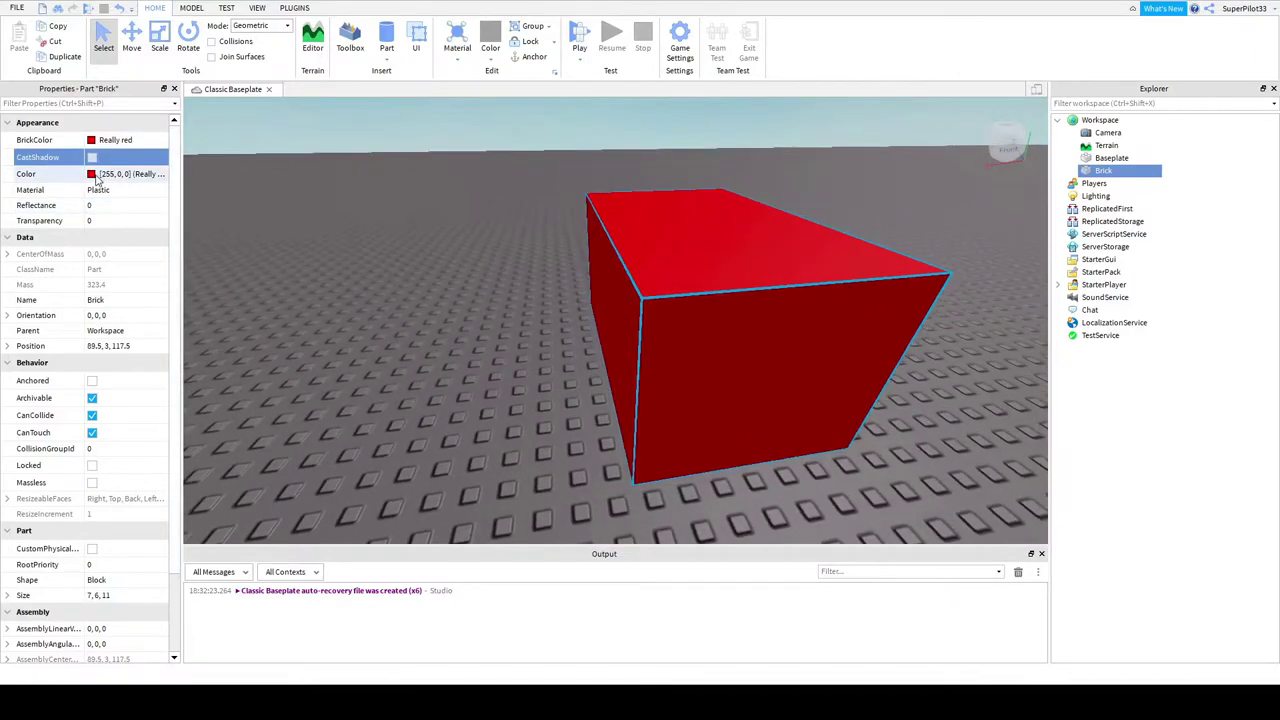
click(506, 240)
click(482, 238)
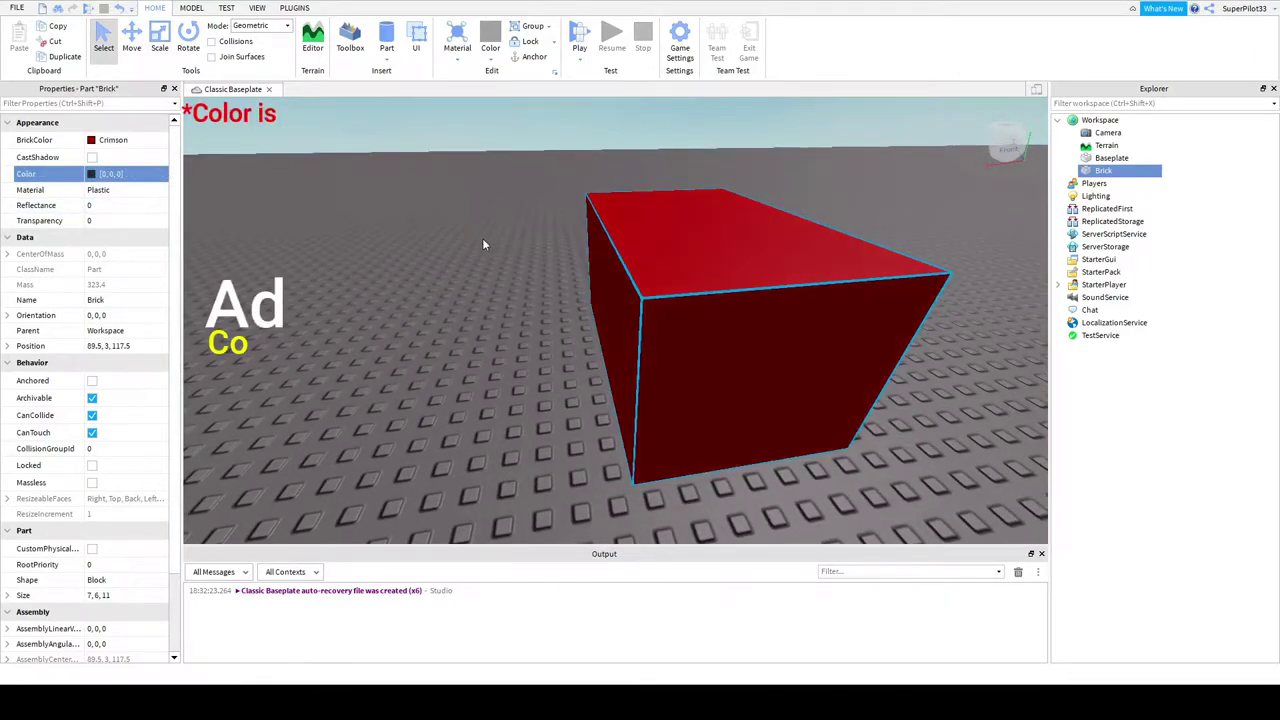
click(483, 273)
click(504, 290)
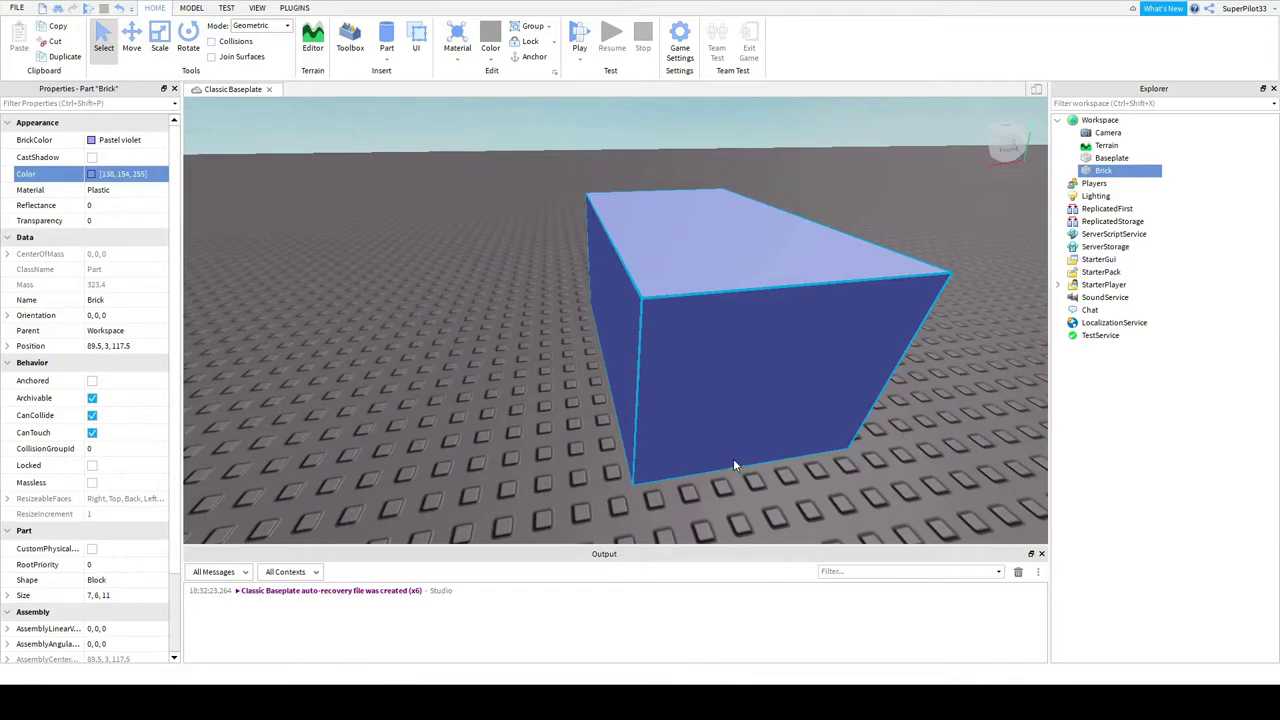
Return the brick's BrickColor to Medium stone grey
right_drag(669, 343, 669, 343)
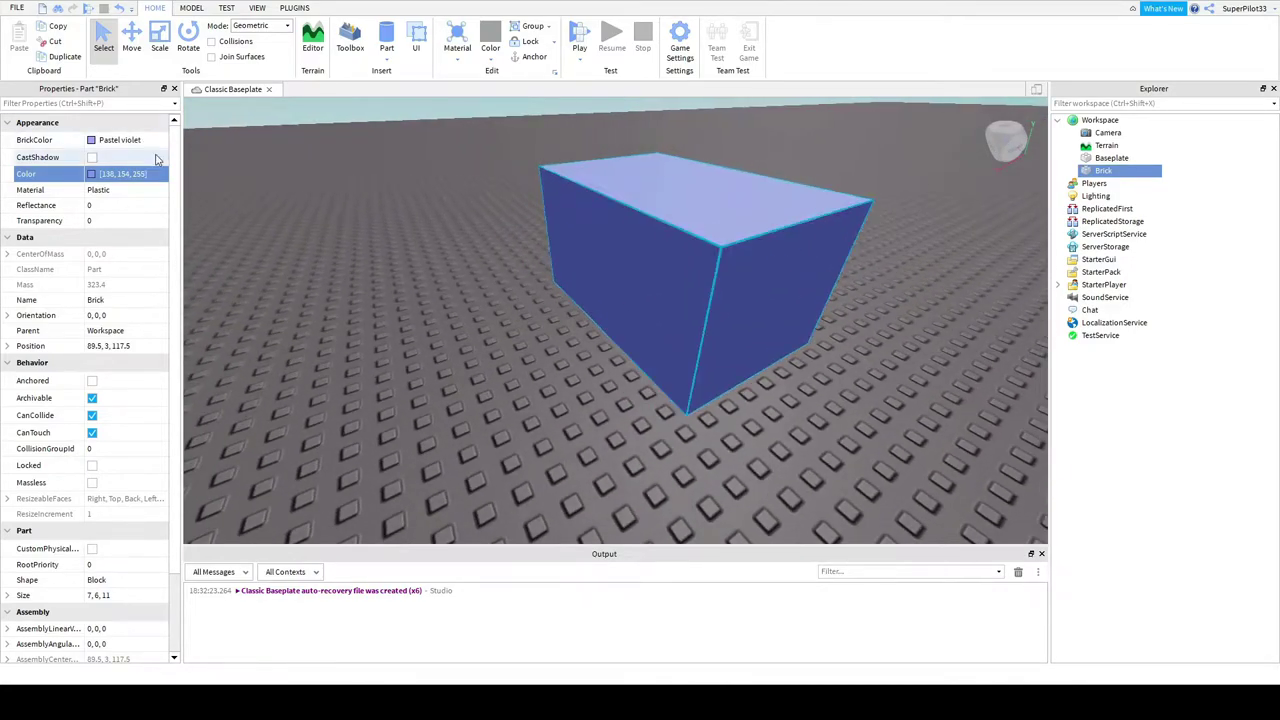
click(110, 191)
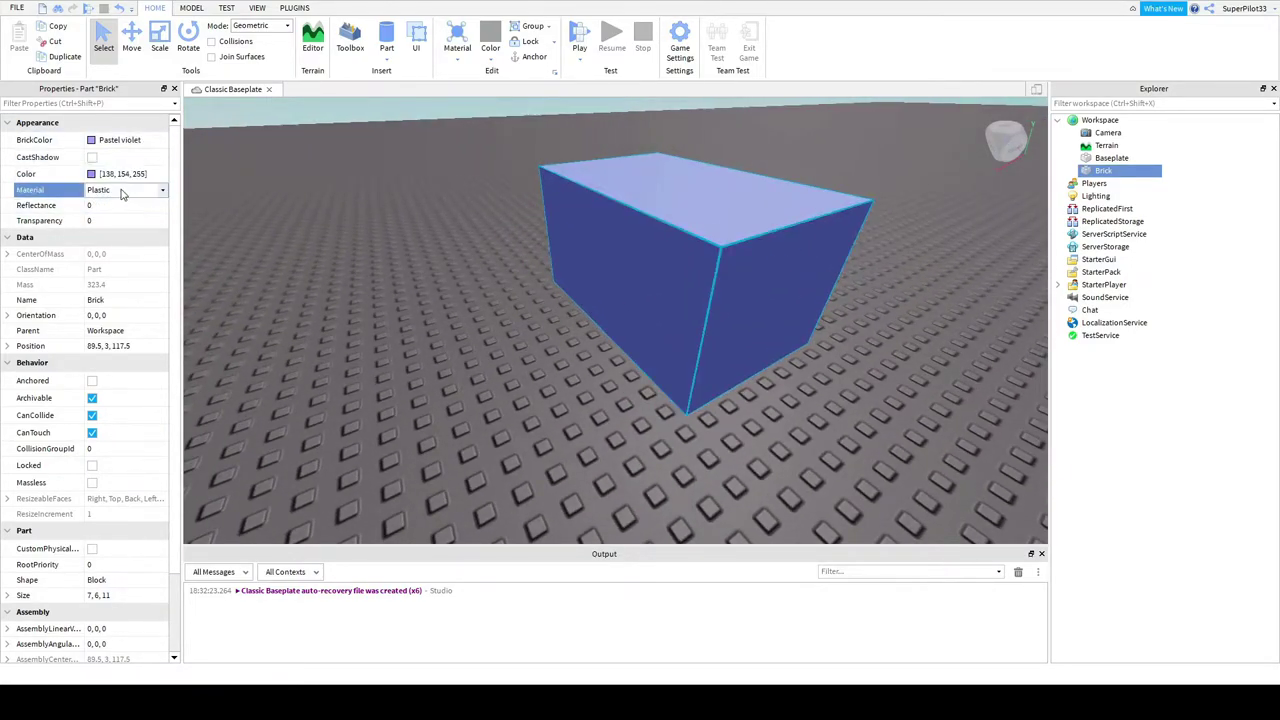
scroll(580, 263, up, 5)
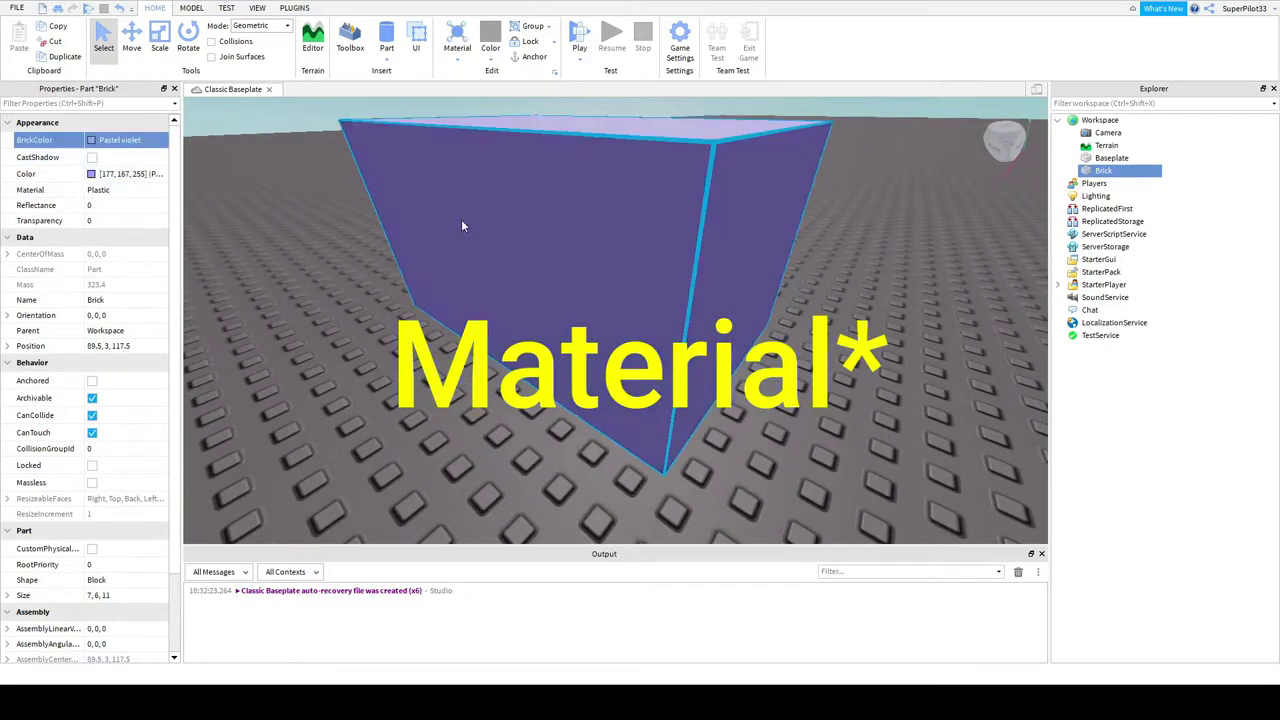
click(123, 297)
key(ctrl+z)
key(ctrl+z)
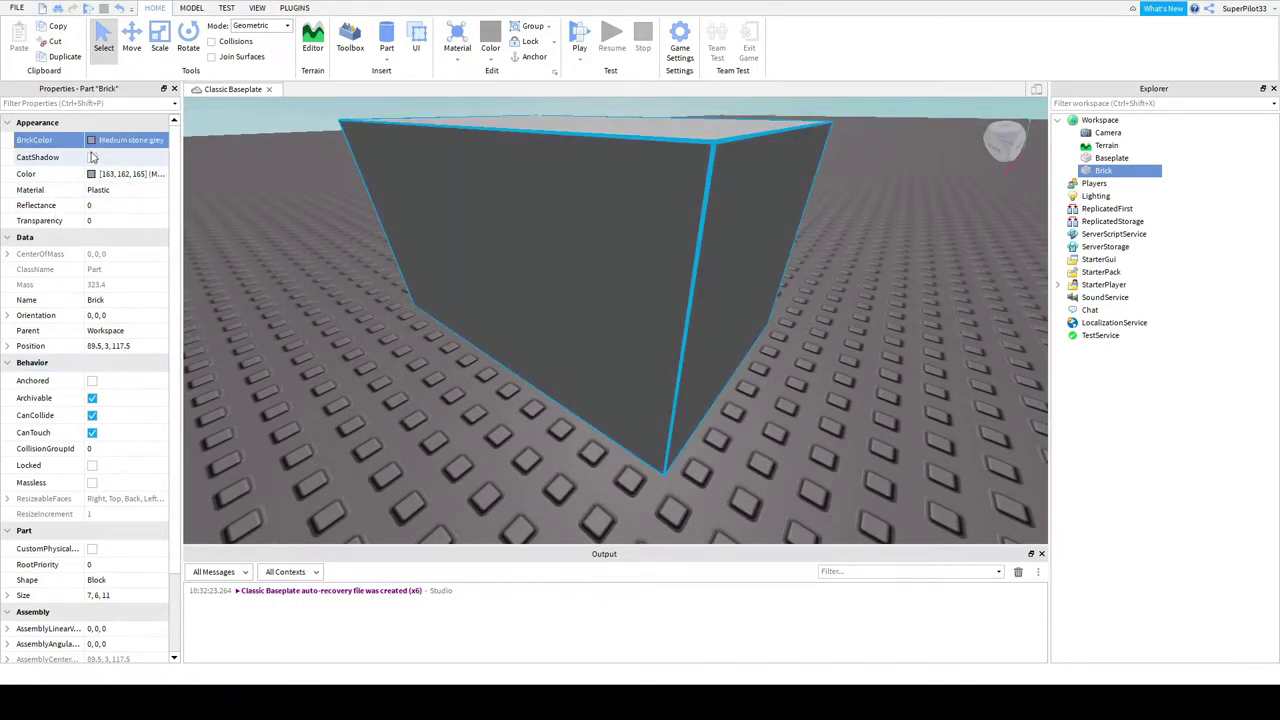
Try the Wood material on the brick and set its Material to SmoothPlastic
scroll(389, 194, up, 5)
click(115, 190)
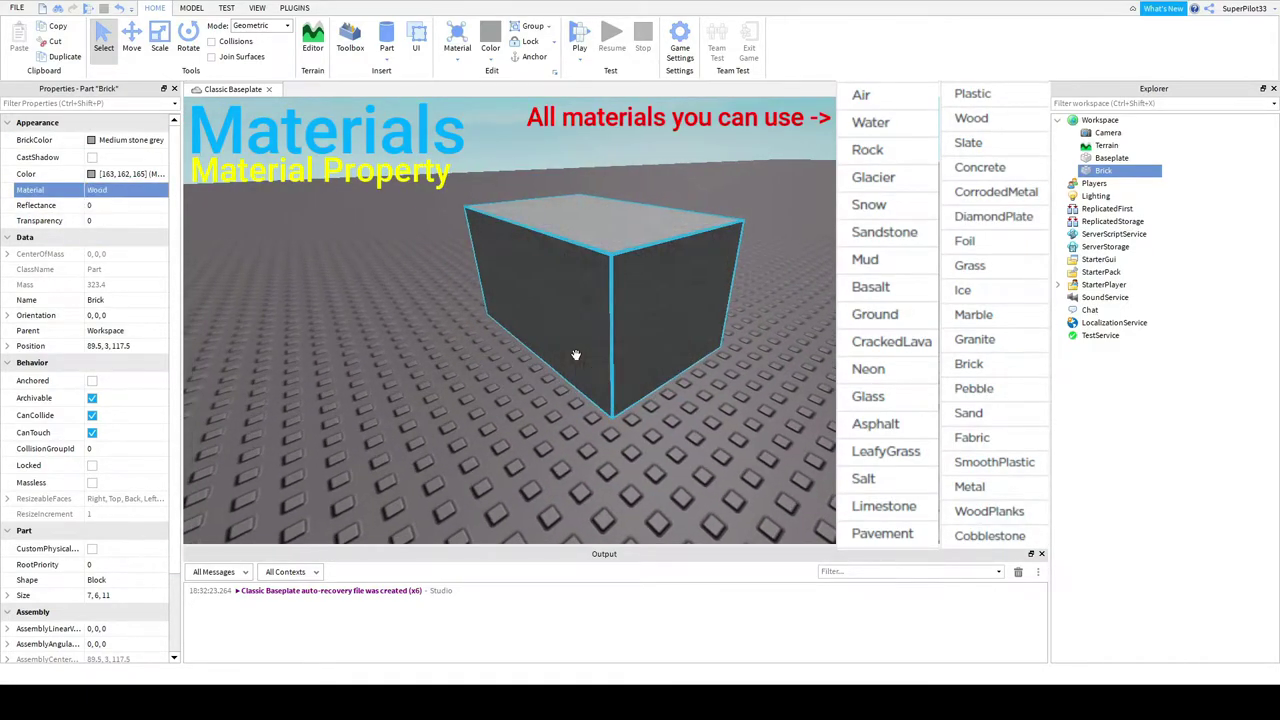
scroll(571, 357, up, 5)
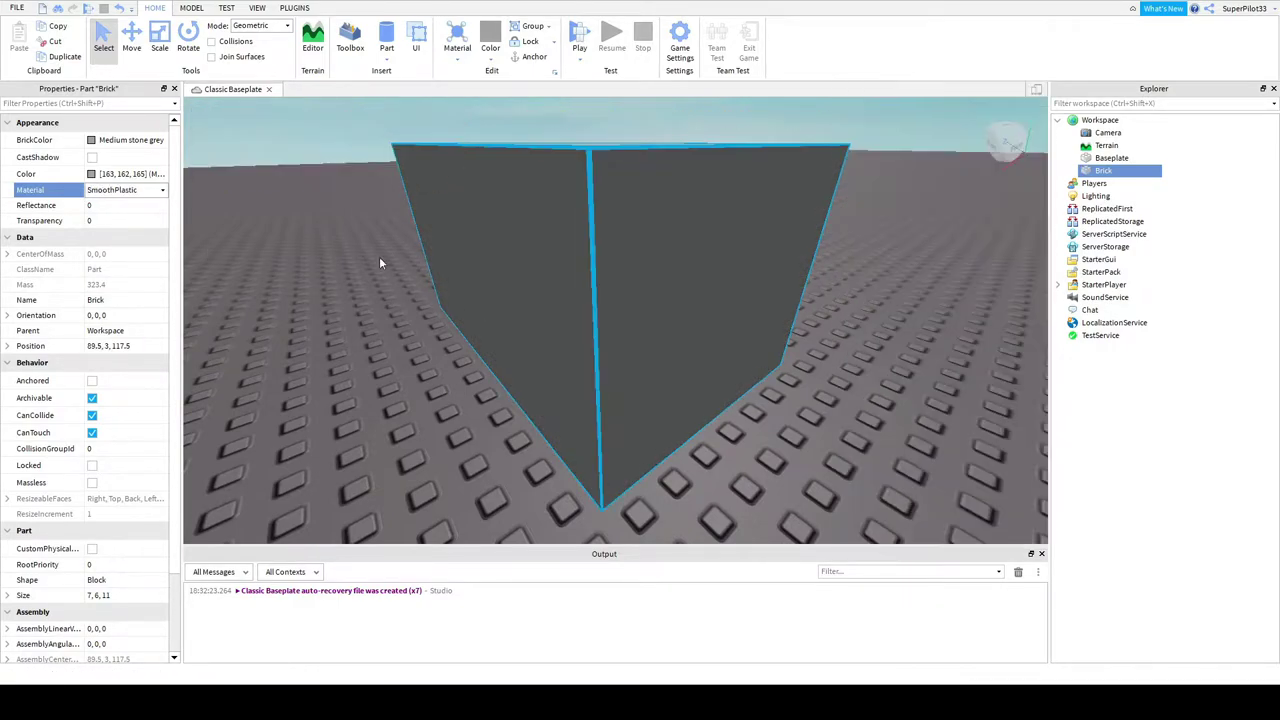
Raise the brick's Reflectance to 1
click(103, 206)
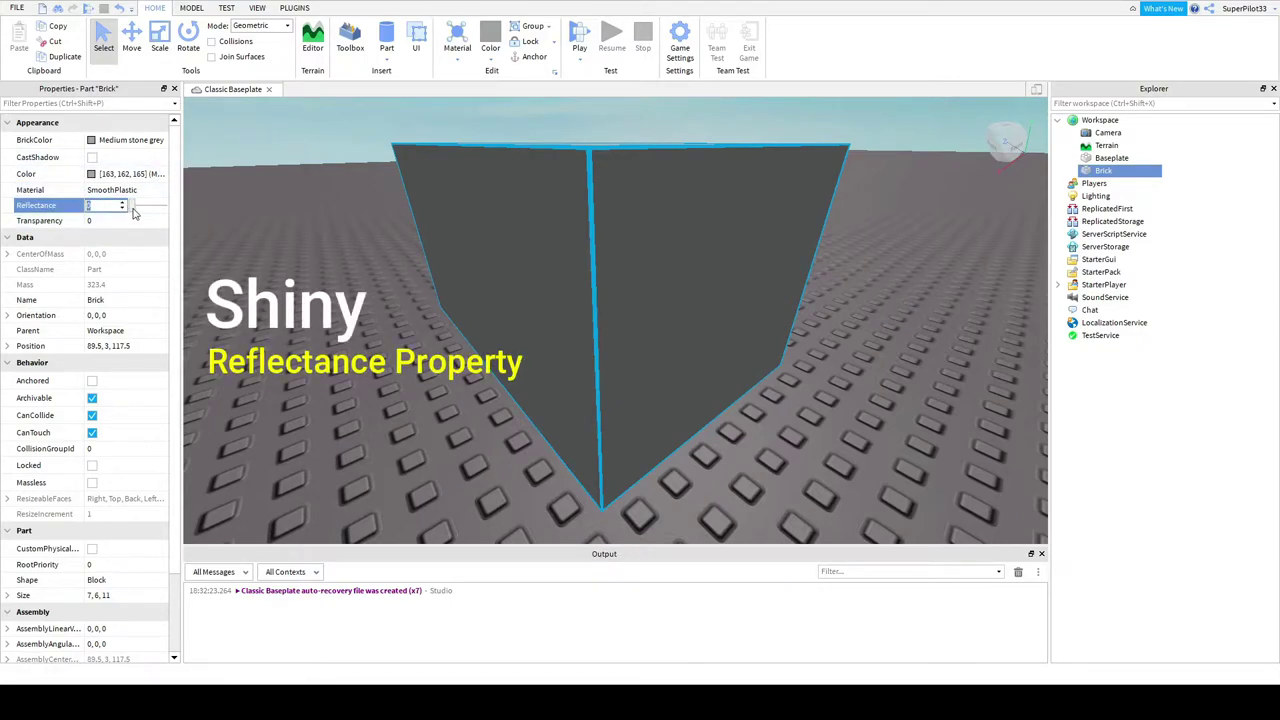
drag(138, 211, 165, 213)
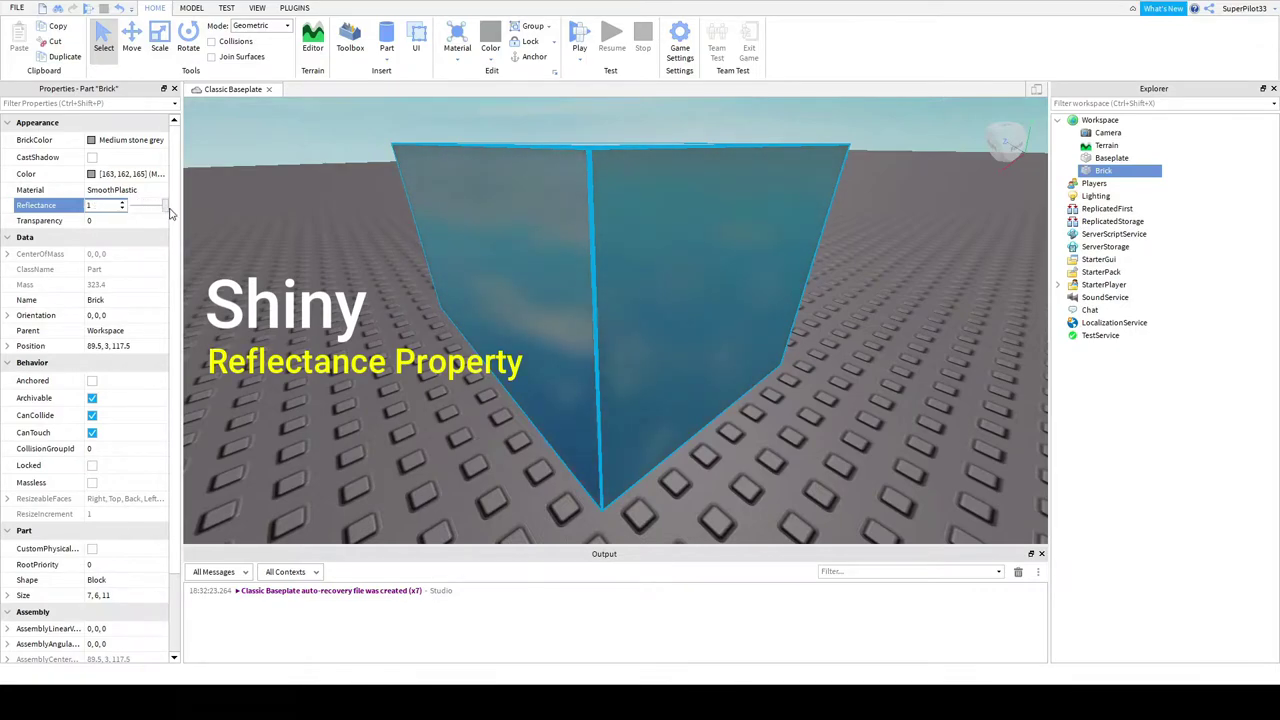
right_drag(455, 251, 455, 251)
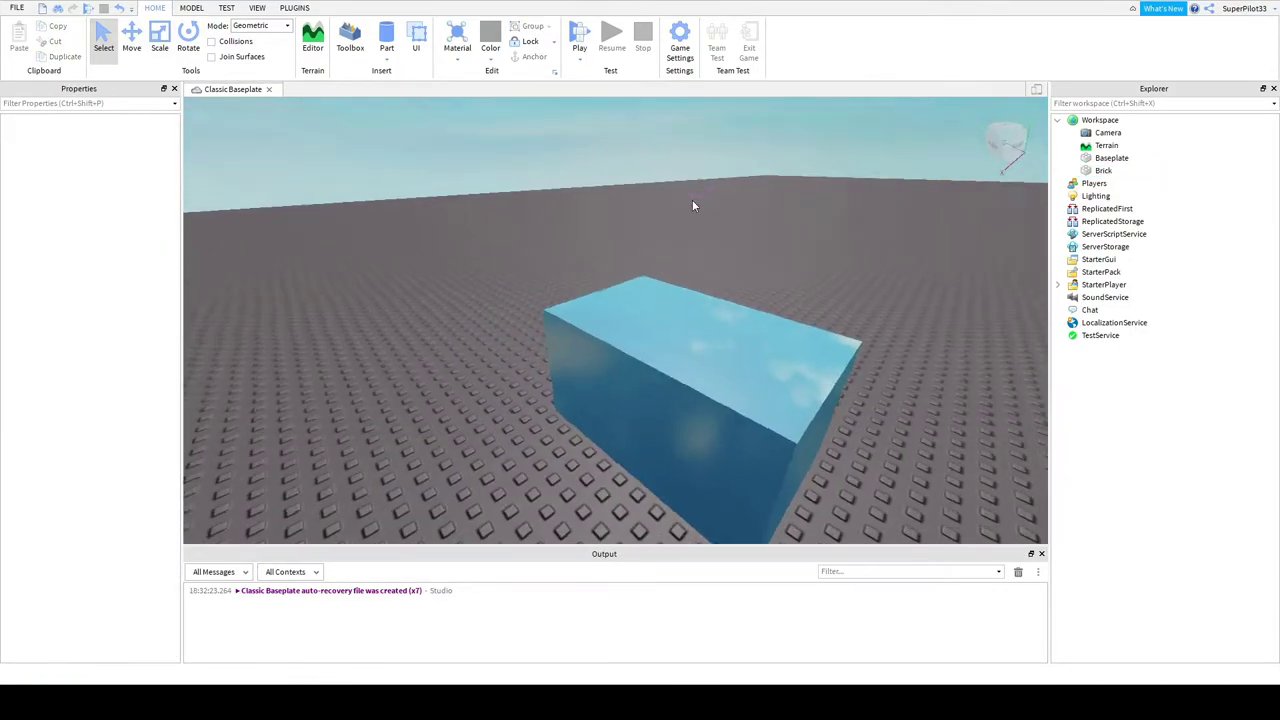
Shift the brick slightly on the baseplate and lower its Reflectance to 0
click(674, 306)
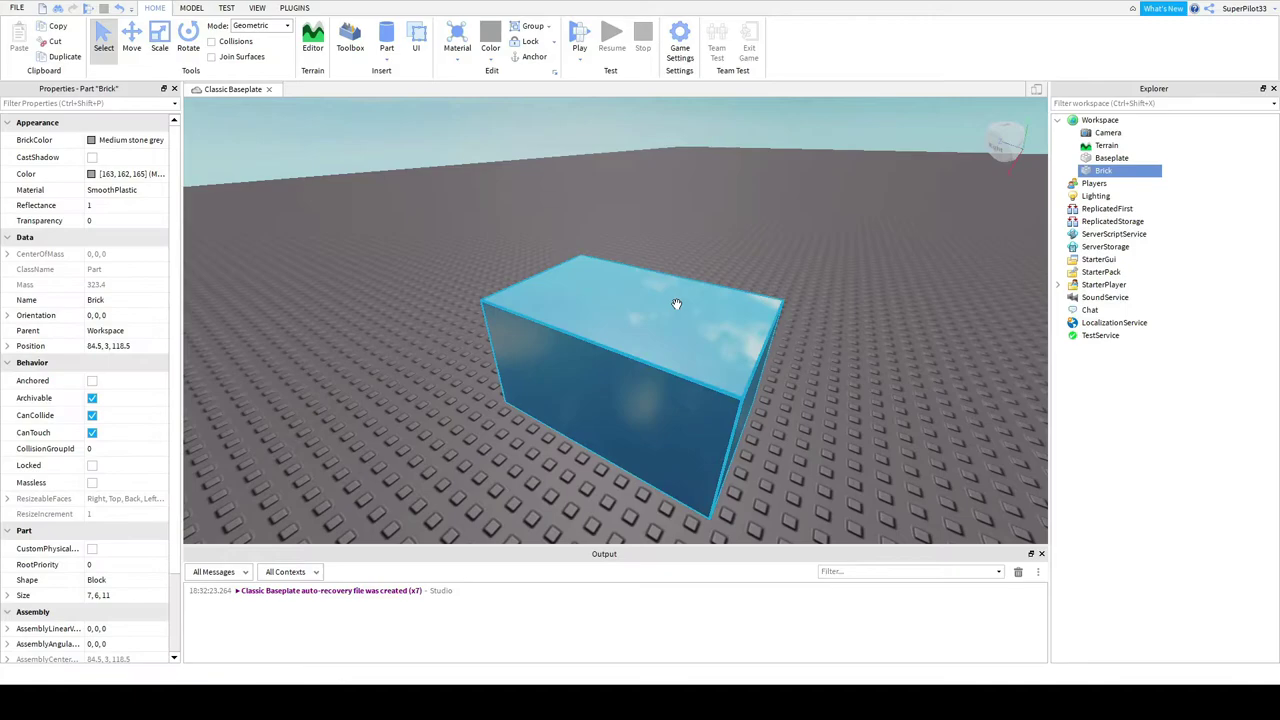
click(110, 205)
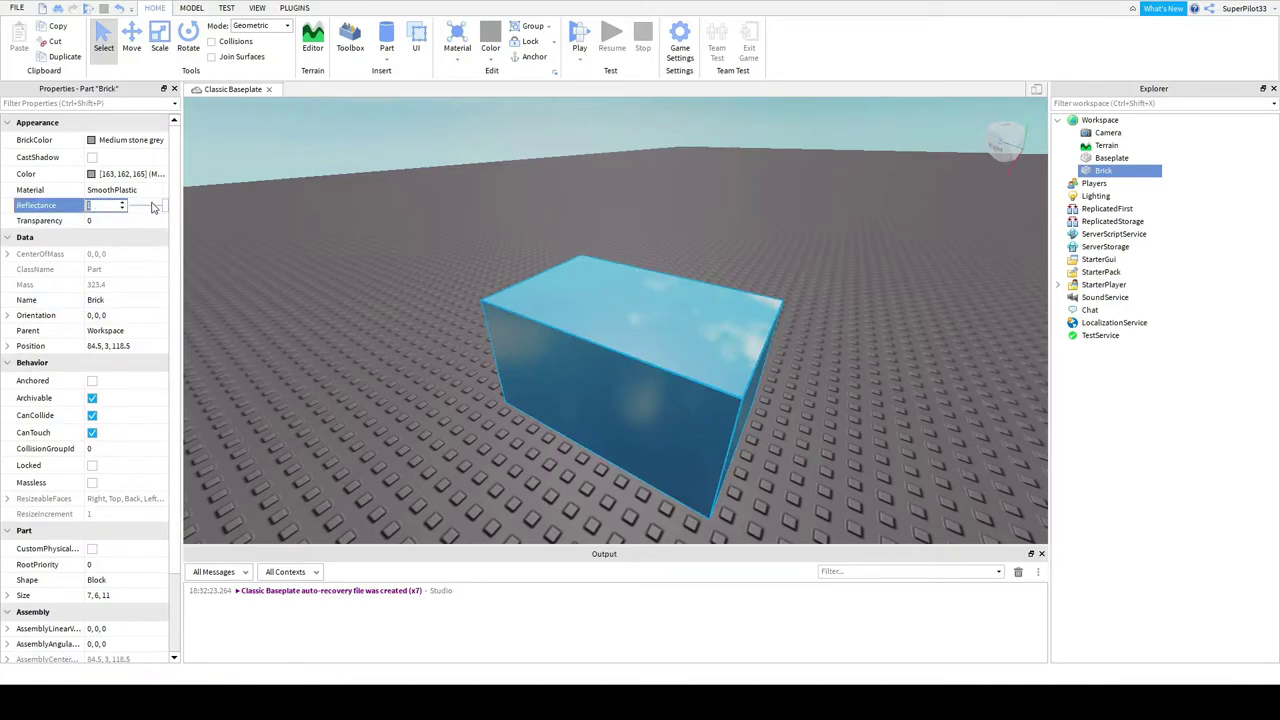
click(152, 211)
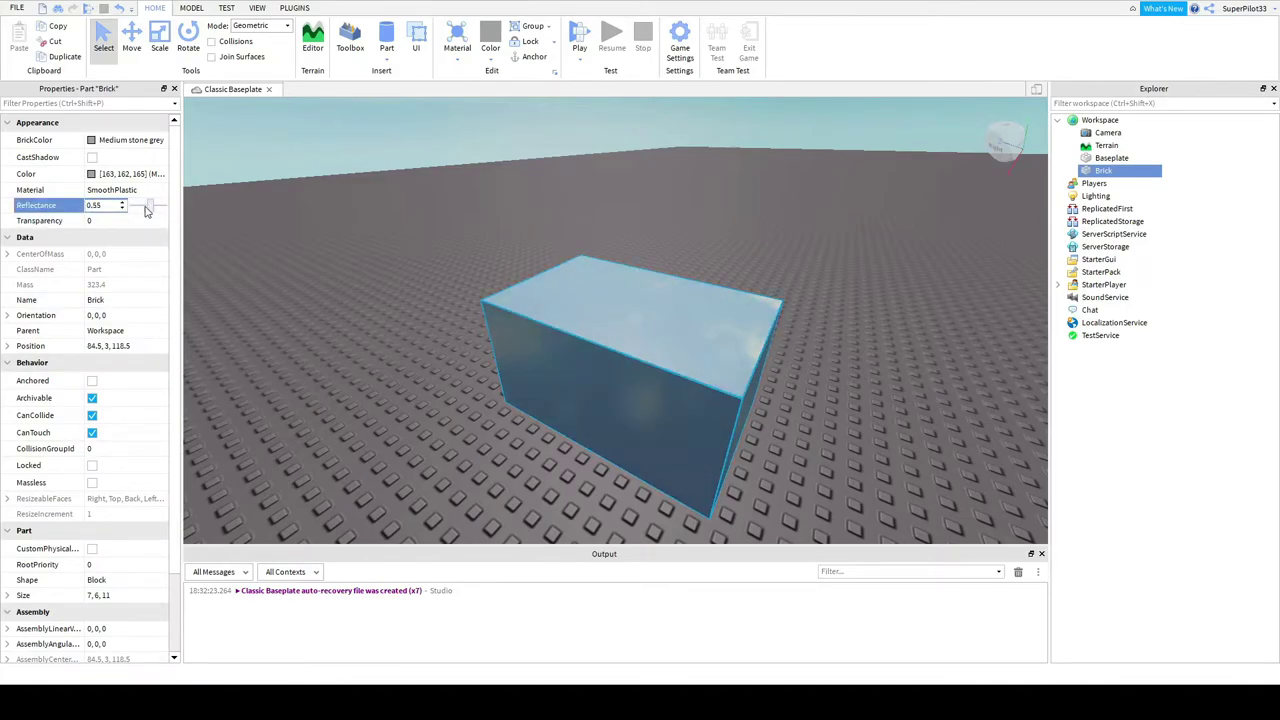
click(138, 207)
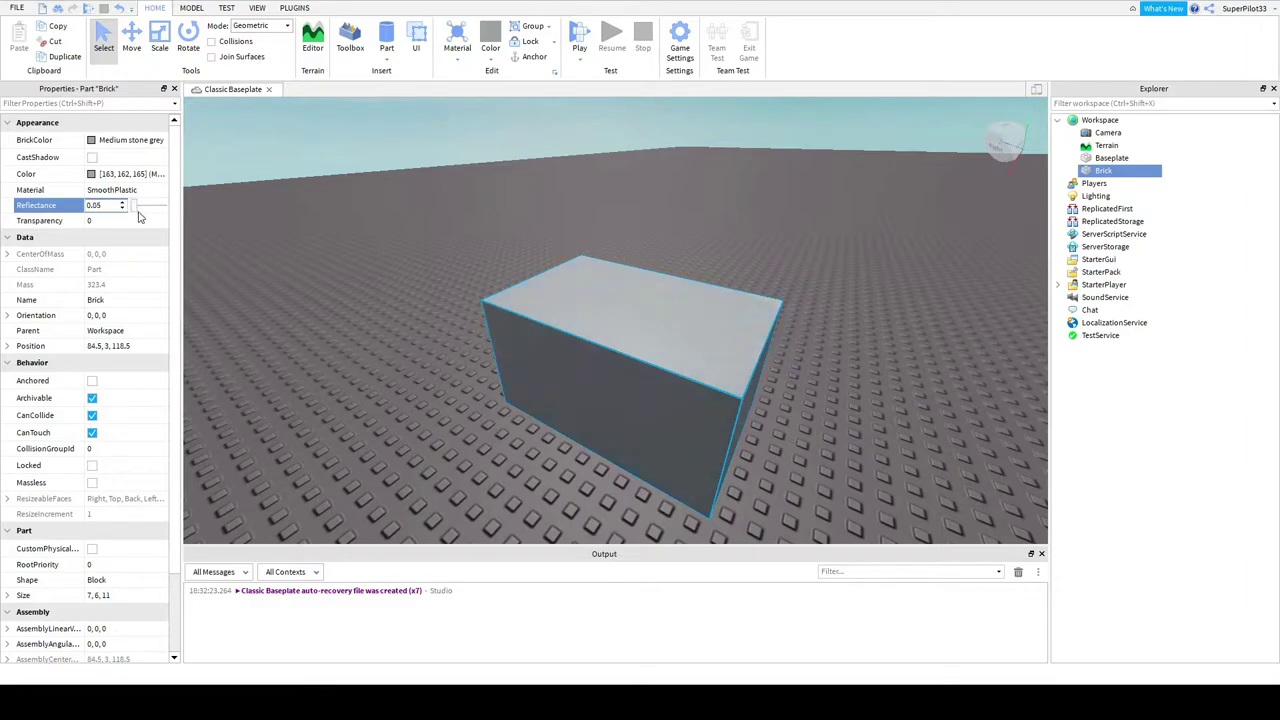
Set the brick's Transparency to 0.1 and look through it up close
click(115, 225)
key(w)
right_drag(246, 207, 246, 207)
click(101, 219)
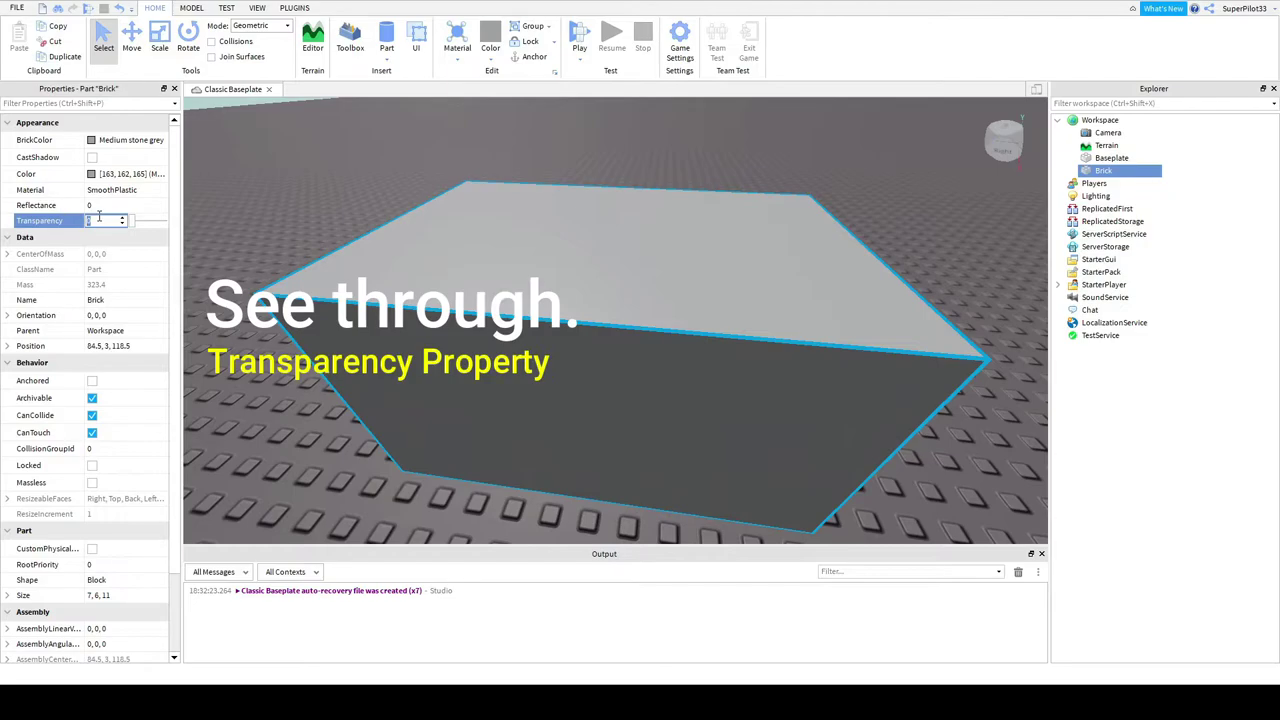
right_drag(487, 330, 487, 330)
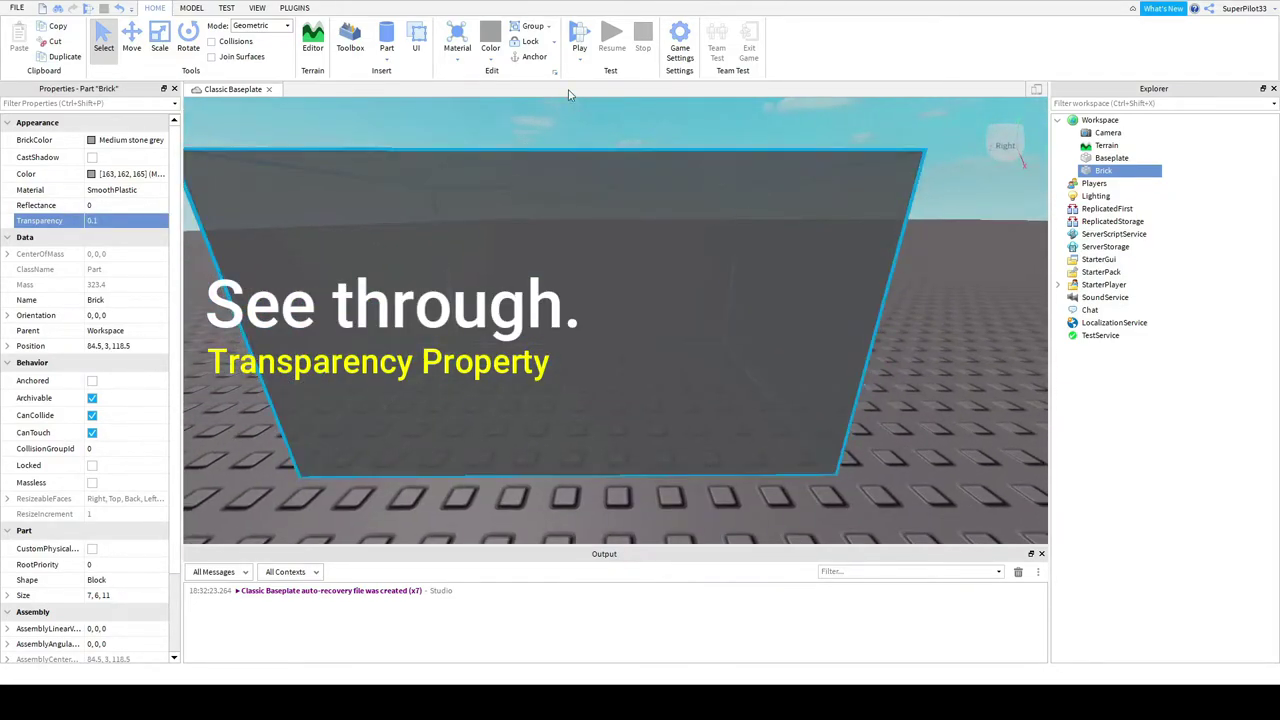
Insert a cylinder part and place it on the baseplate behind the brick, at about 75, 0.5, 119.5
key(e)
click(387, 44)
right_drag(609, 267, 609, 267)
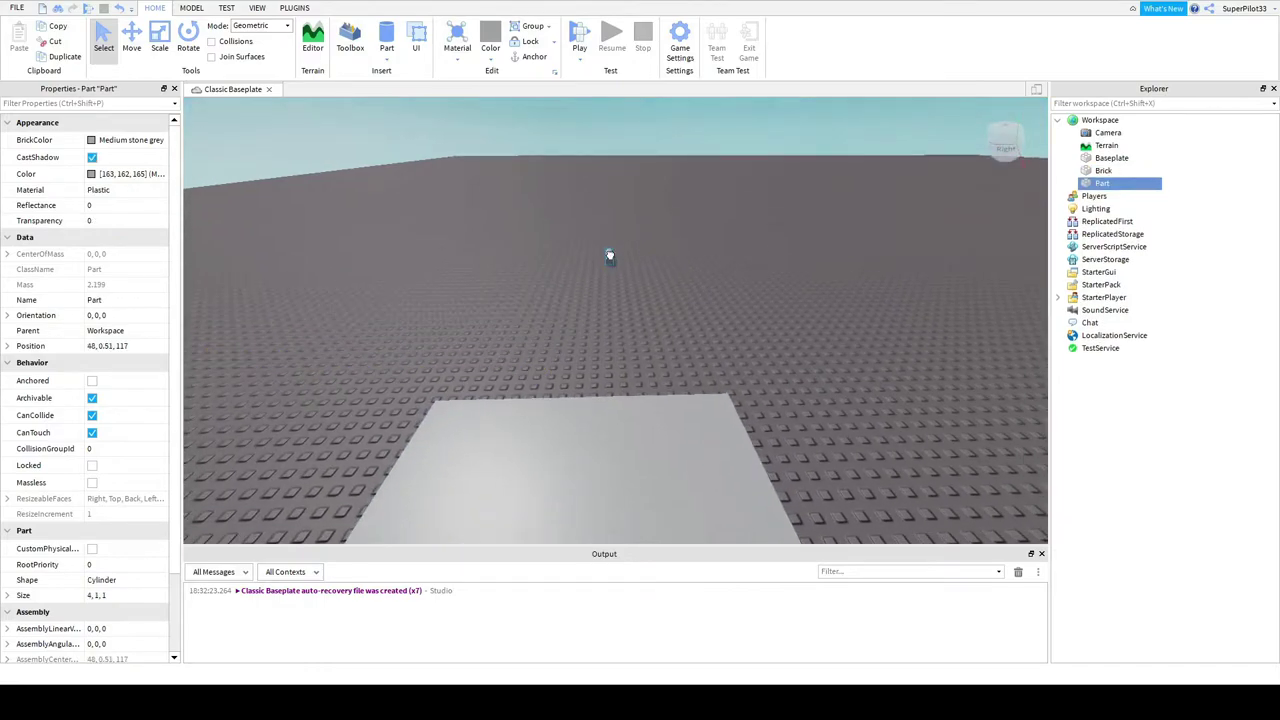
drag(609, 256, 604, 265)
right_drag(609, 256, 604, 265)
drag(604, 265, 604, 265)
right_drag(604, 265, 604, 265)
drag(604, 265, 604, 268)
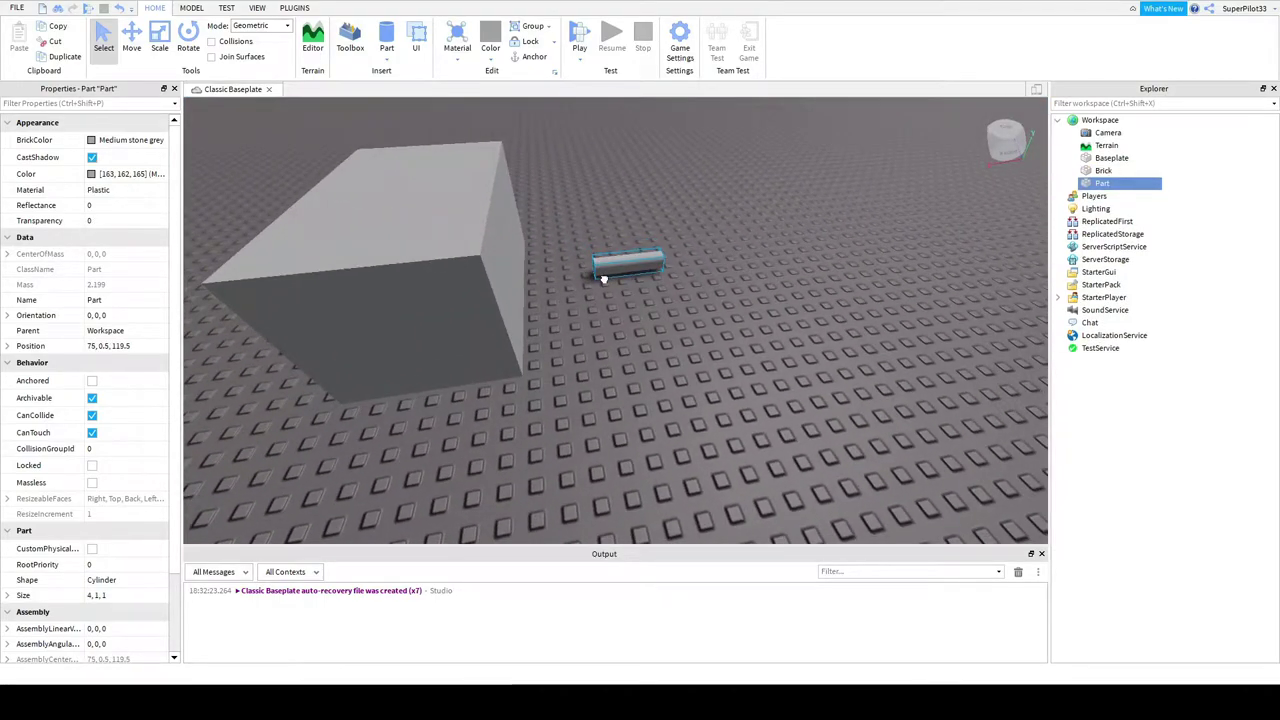
Set the cylinder's BrickColor to Really red and view it through the brick
click(113, 142)
scroll(522, 292, up, 8)
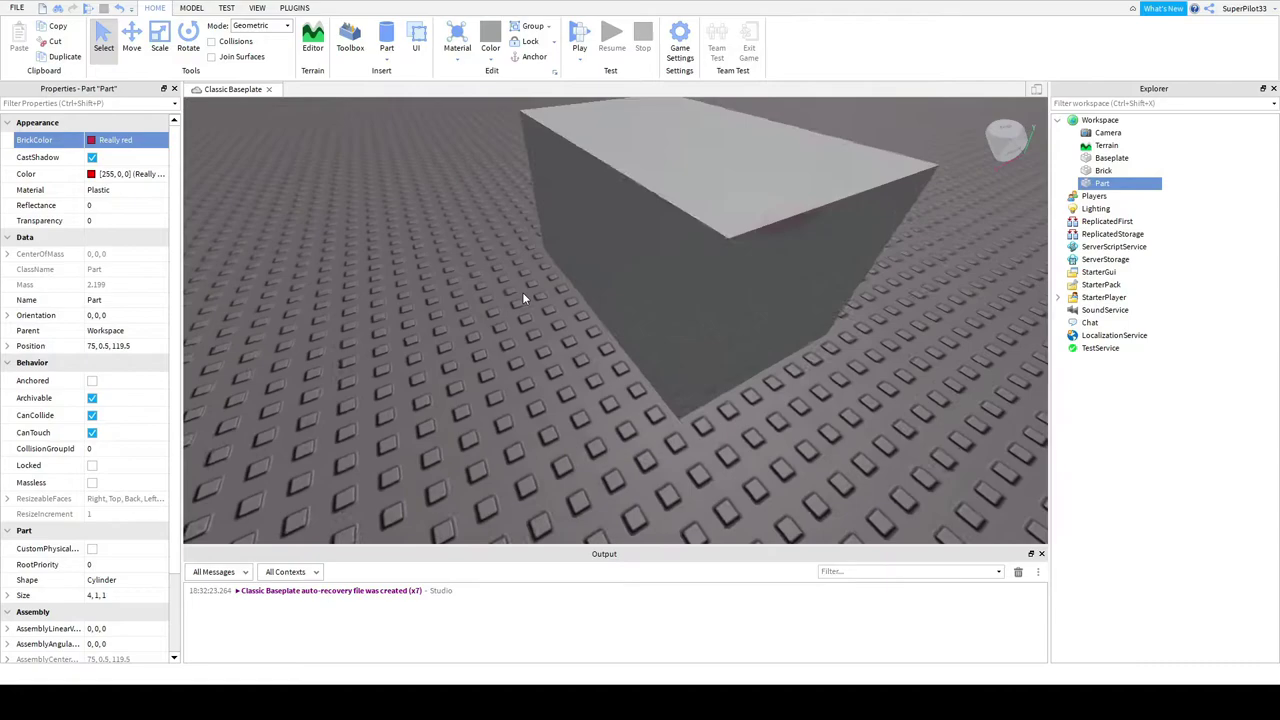
key(e)
click(1232, 313)
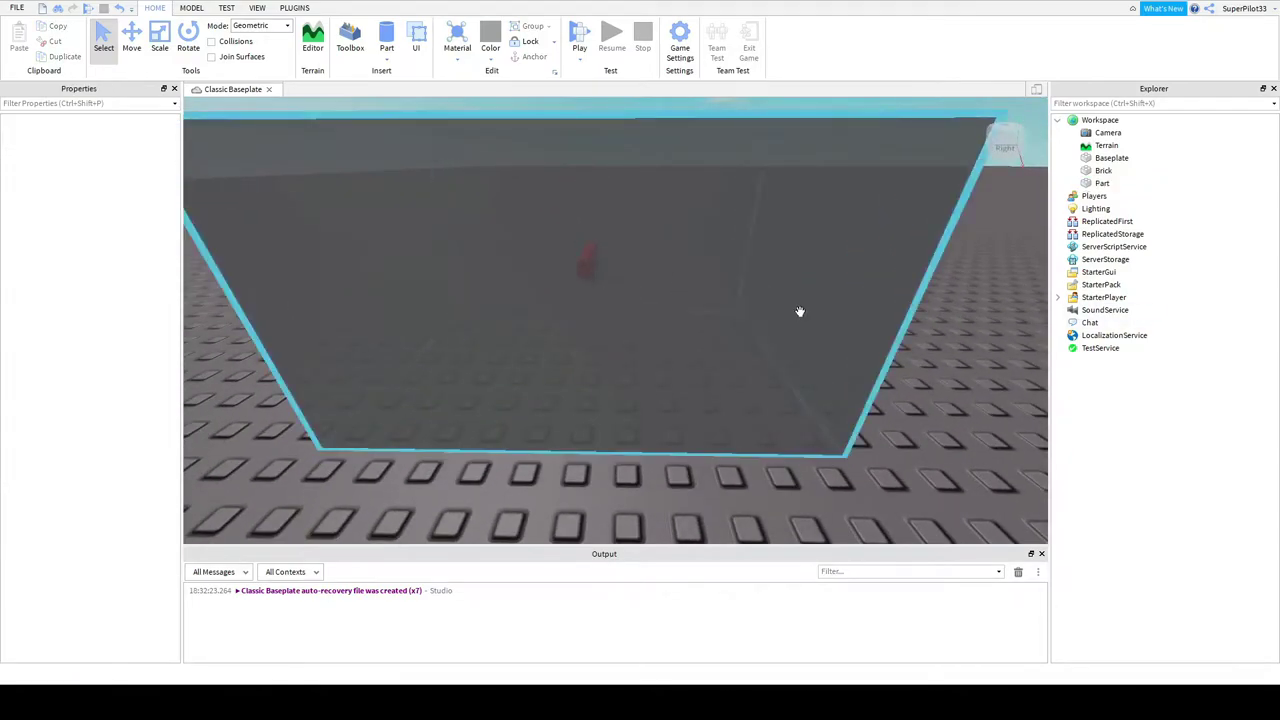
scroll(560, 330, down, 4)
right_drag(600, 328, 551, 331)
Set the brick's Transparency to 1
click(392, 210)
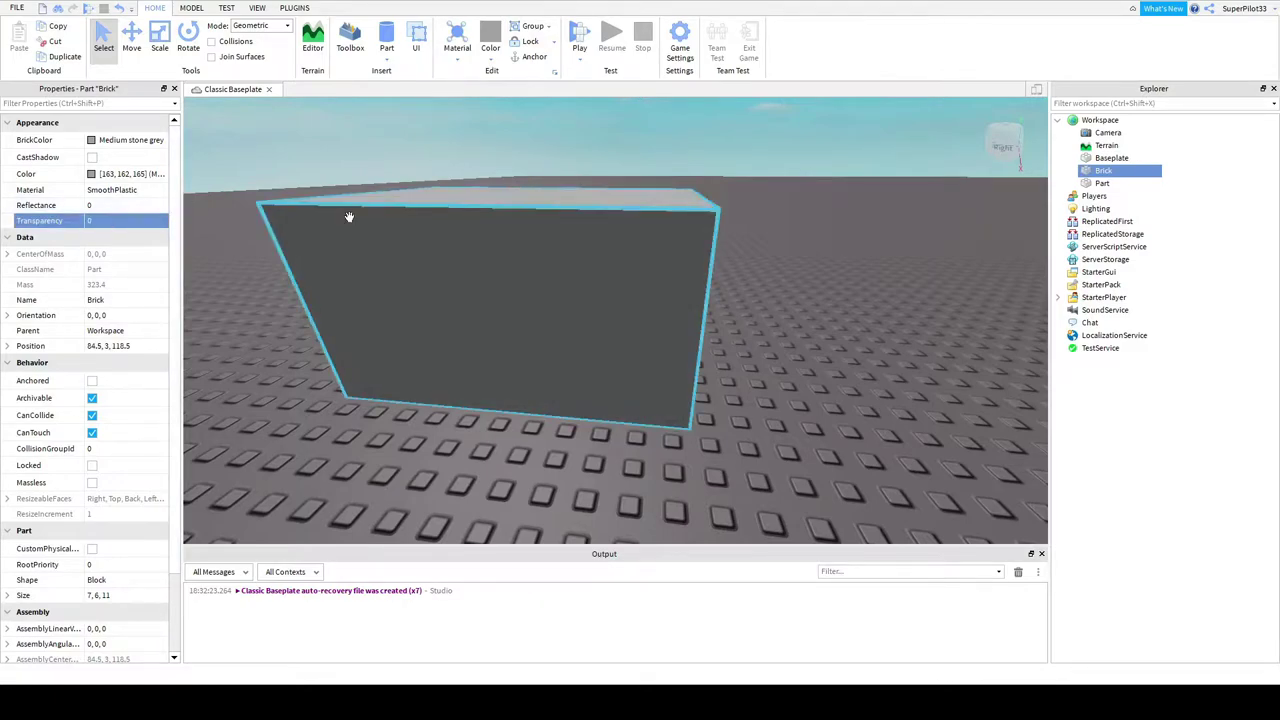
text(1)
key(Return)
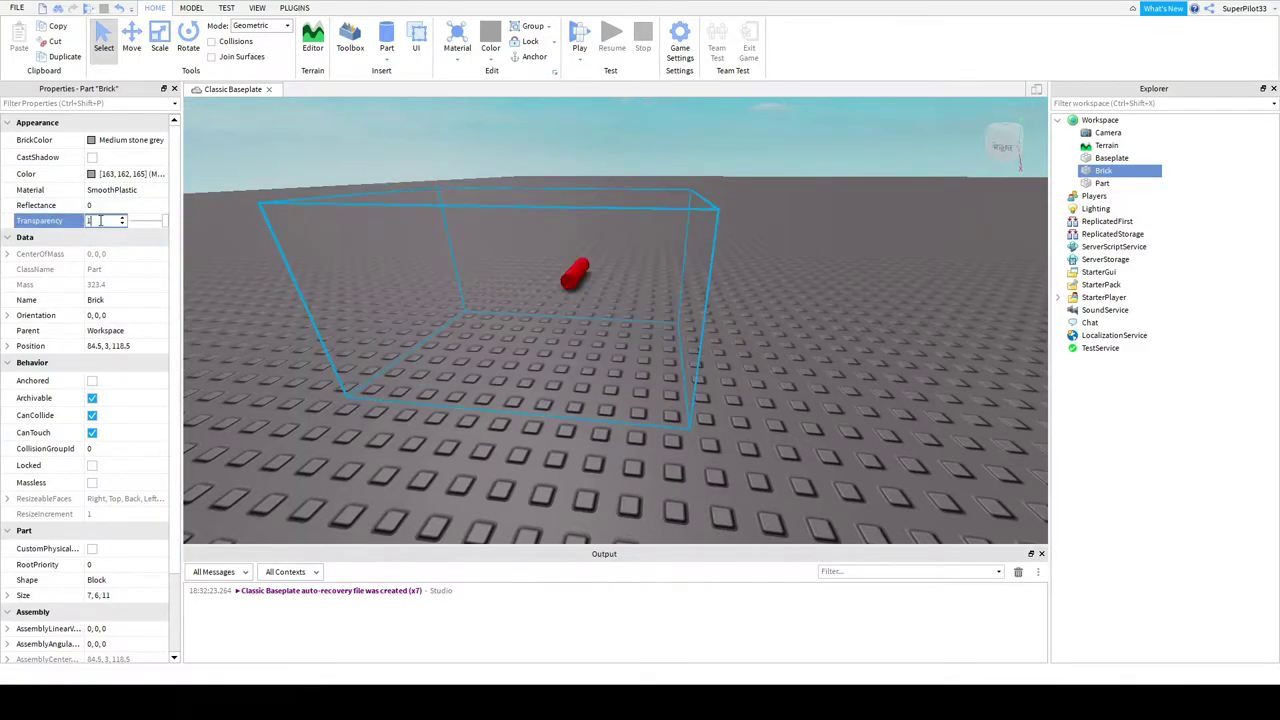
Set the brick's Transparency to 0.5 and view the red cylinder through it
right_drag(684, 273, 646, 273)
text(0.5)
key(Return)
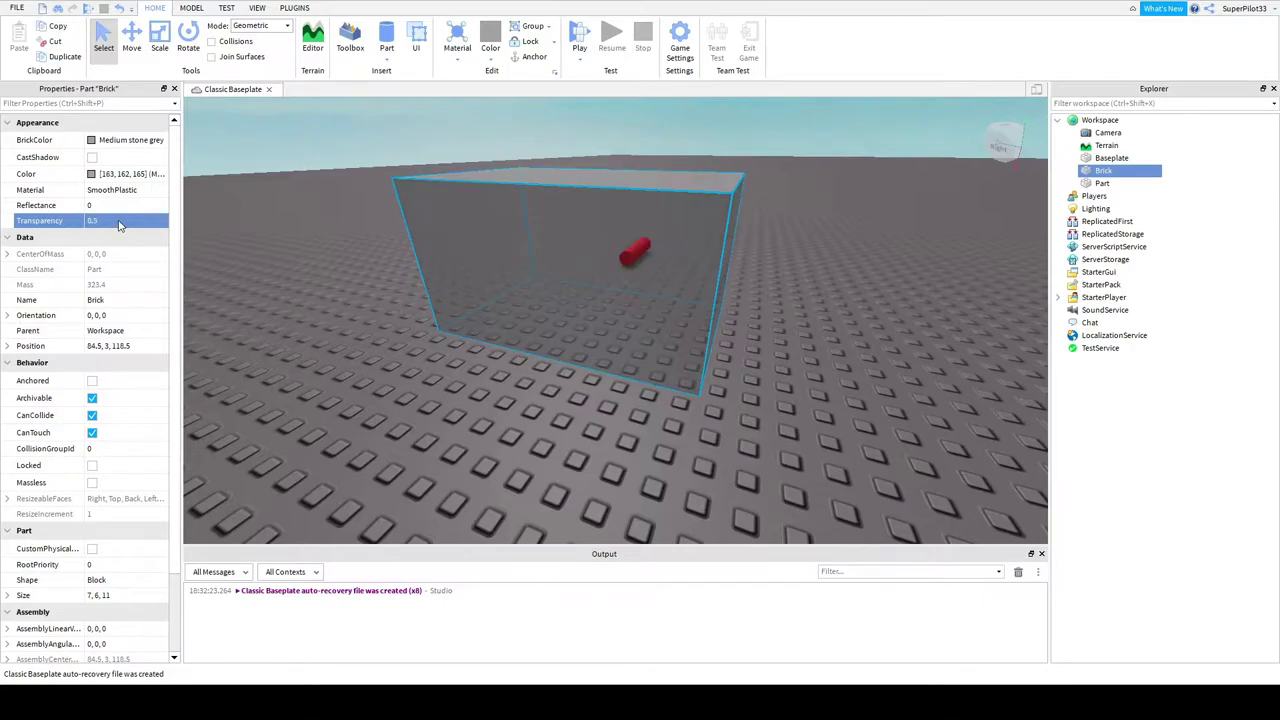
scroll(571, 262, up, 8)
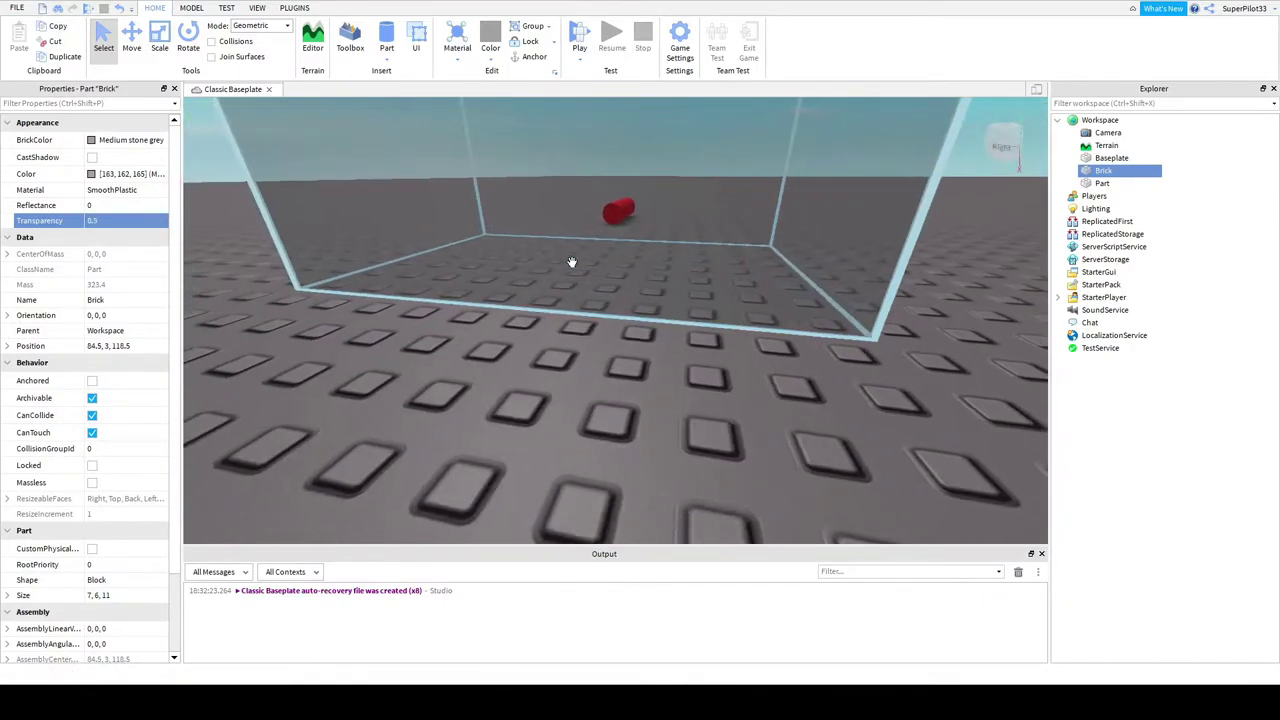
scroll(571, 262, down, 3)
right_drag(571, 262, 571, 262)
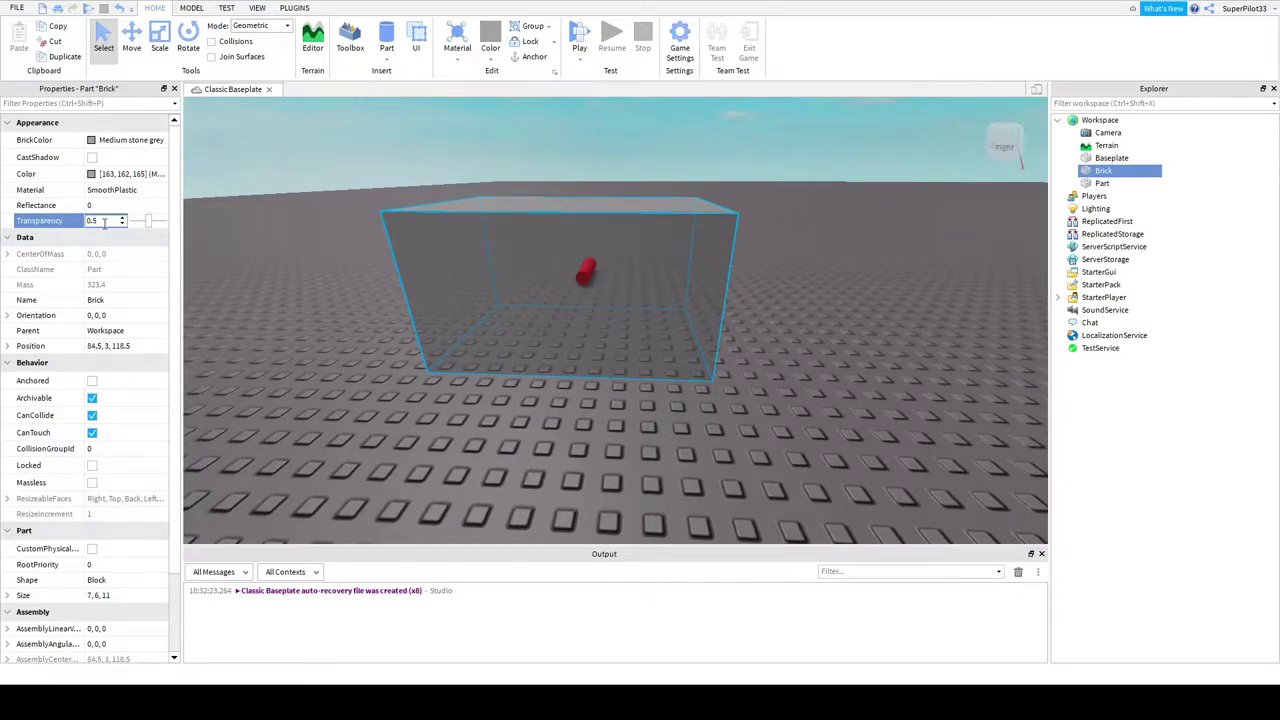
Try Transparency values of 1 and 0.1 on the brick, and set it back to 0
text(01)
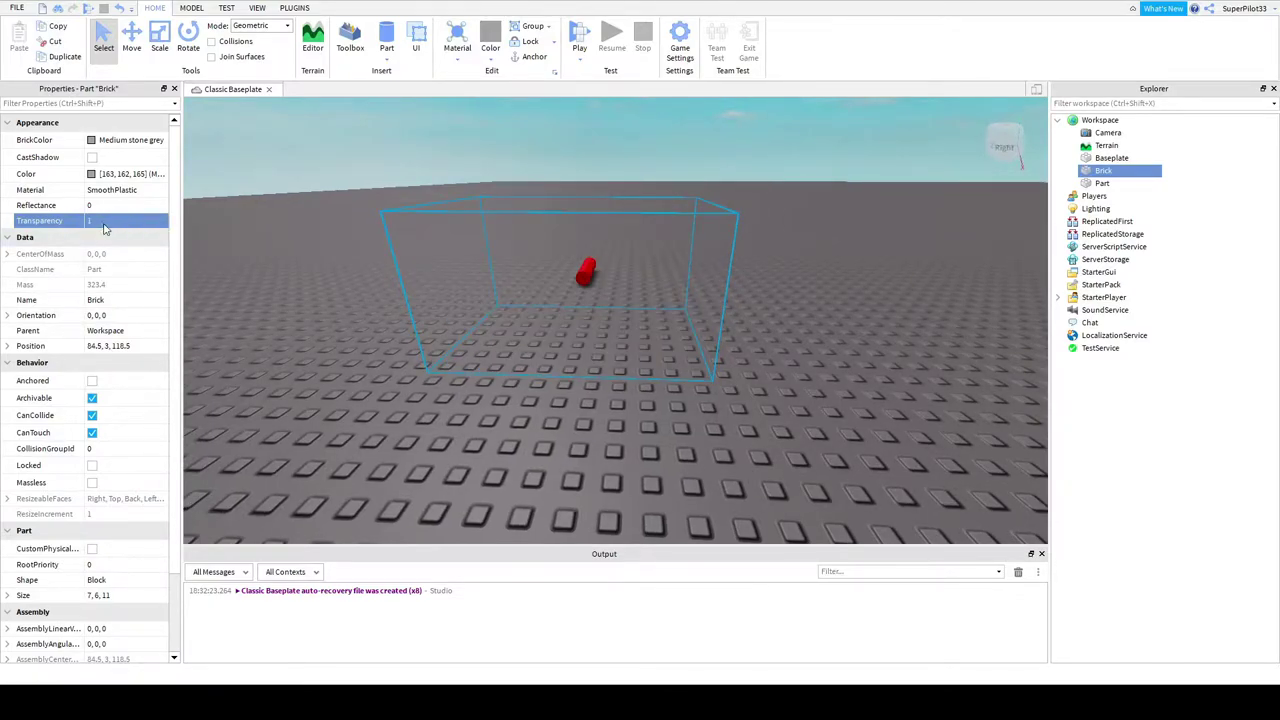
click(104, 224)
text(0.)
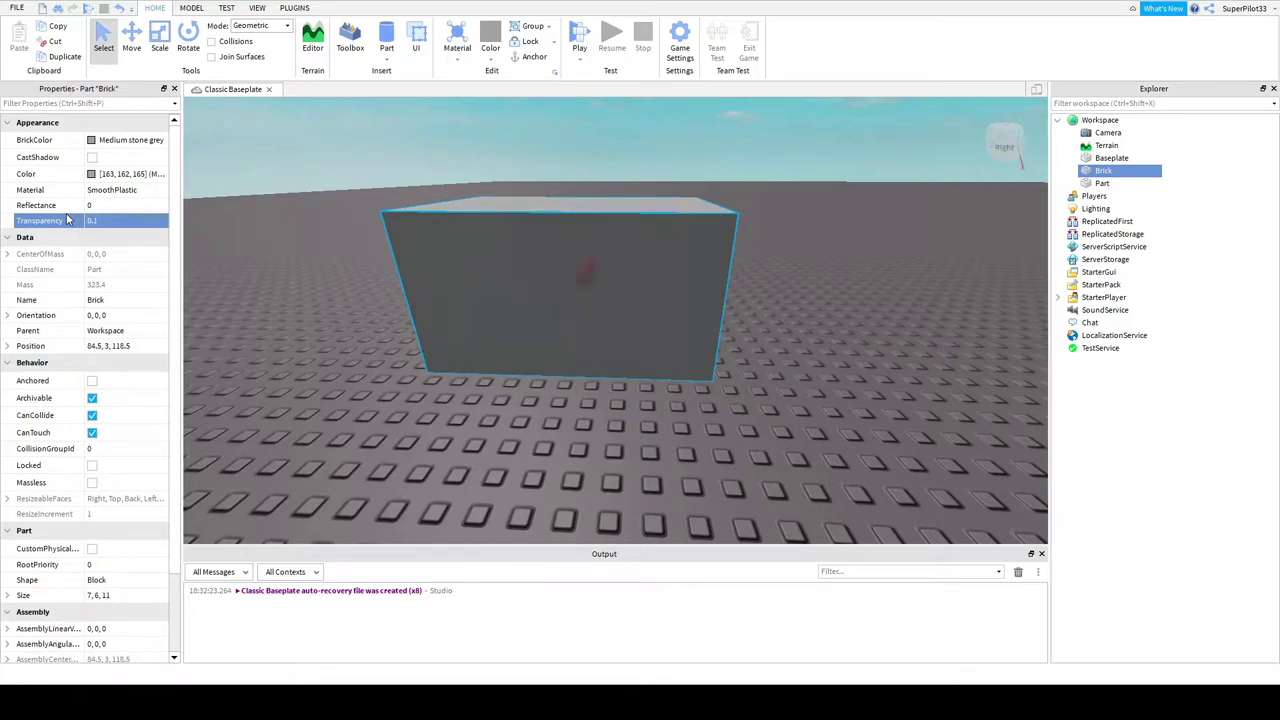
right_drag(497, 300, 483, 306)
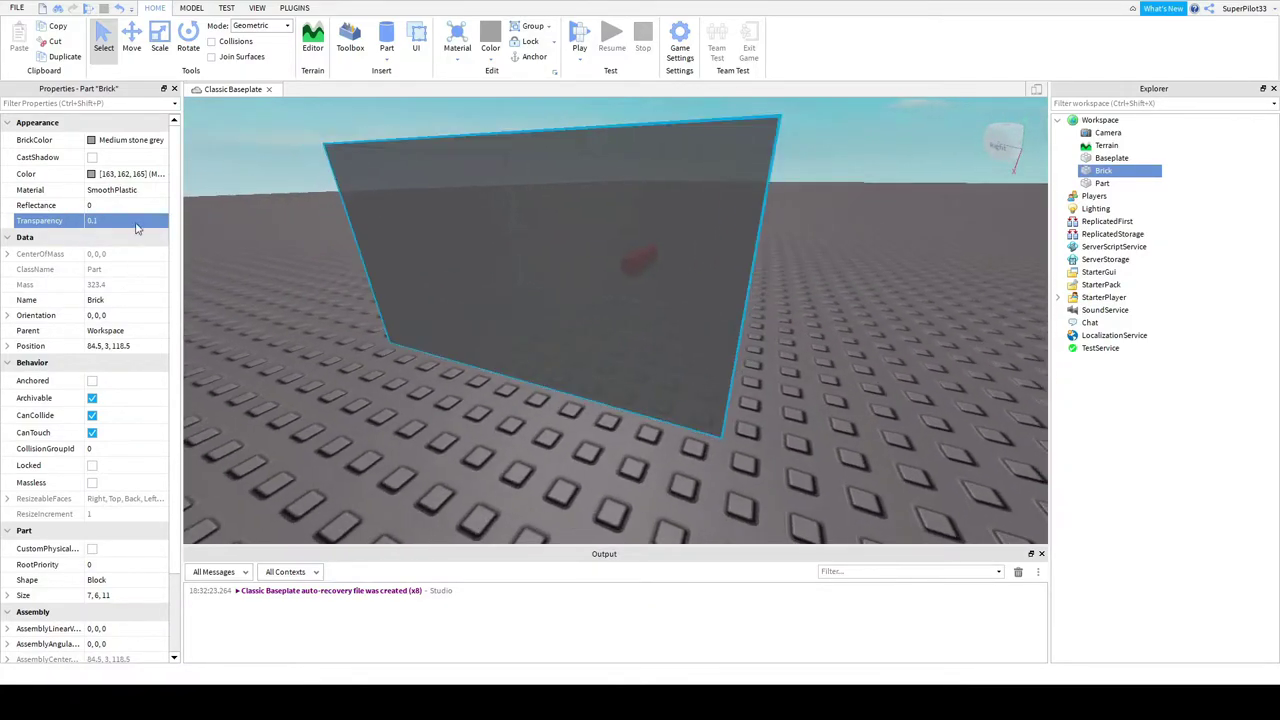
text(0)
key(Return)
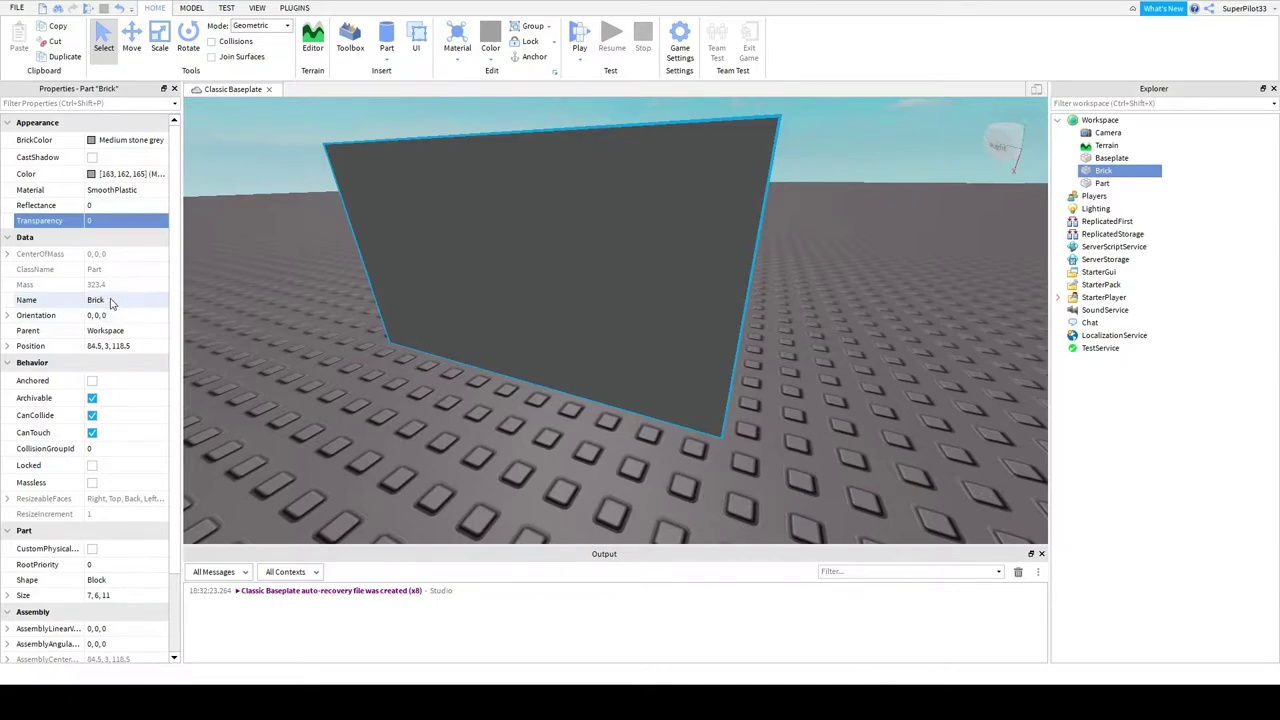
Examine the brick's Name and Orientation properties and try the Rotate tool on the brick
click(109, 298)
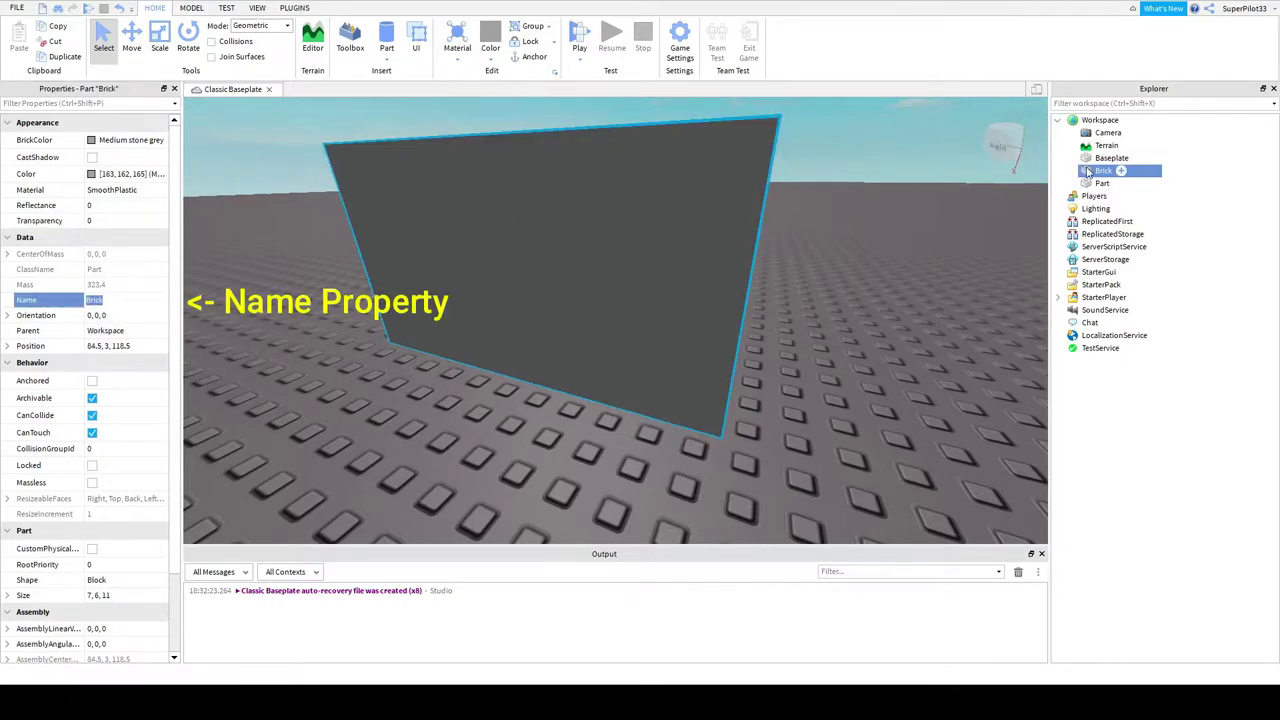
click(125, 317)
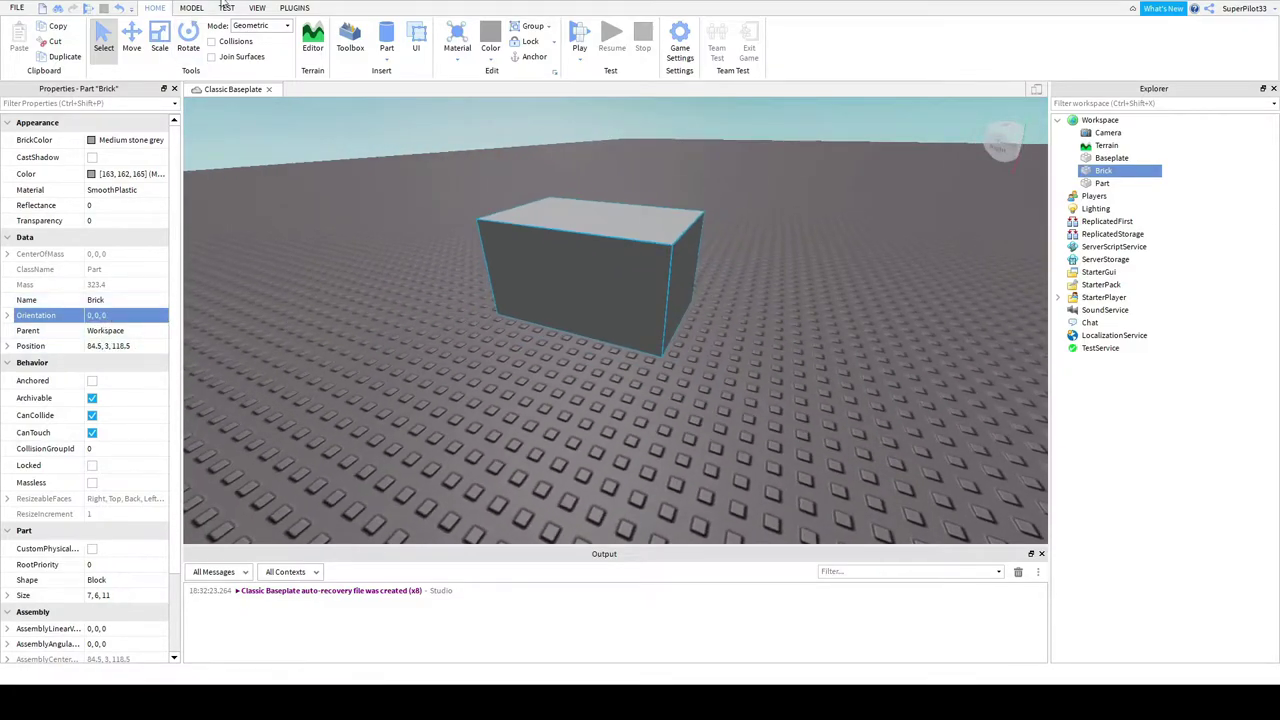
click(188, 47)
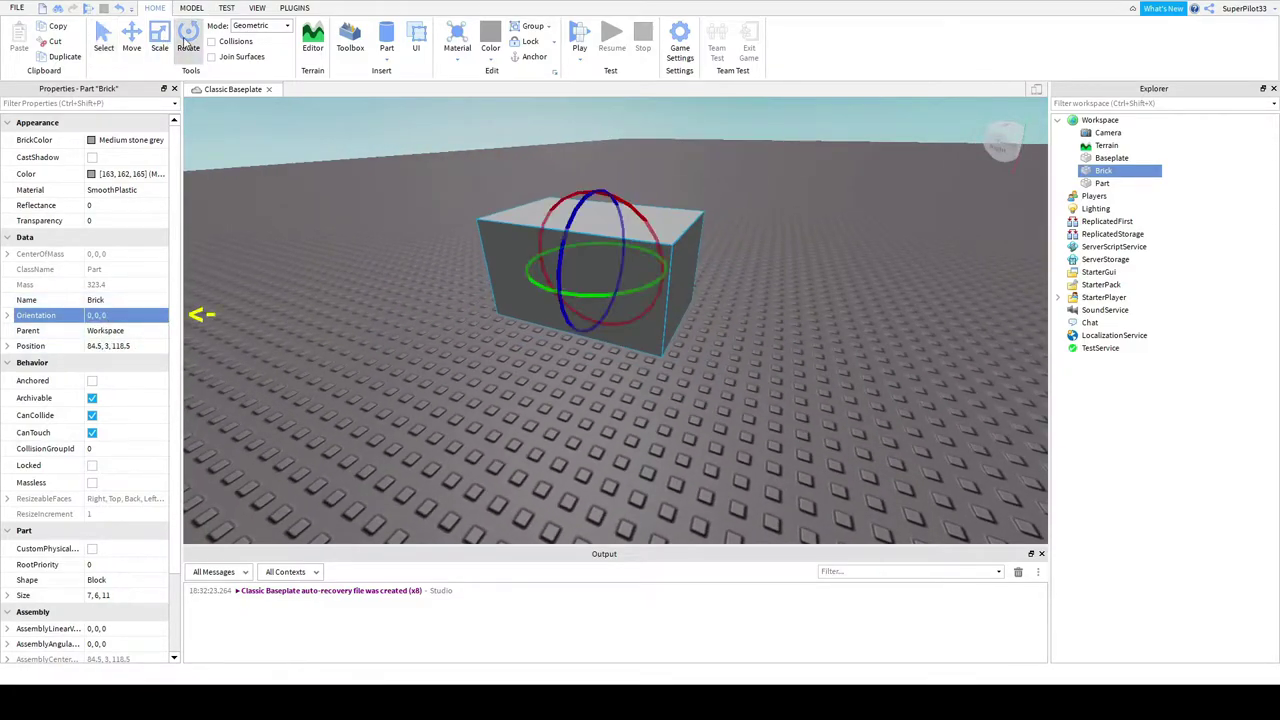
mouse_move(617, 295)
mouse_down()
mouse_move(529, 266)
mouse_move(650, 258)
mouse_move(628, 305)
mouse_up()
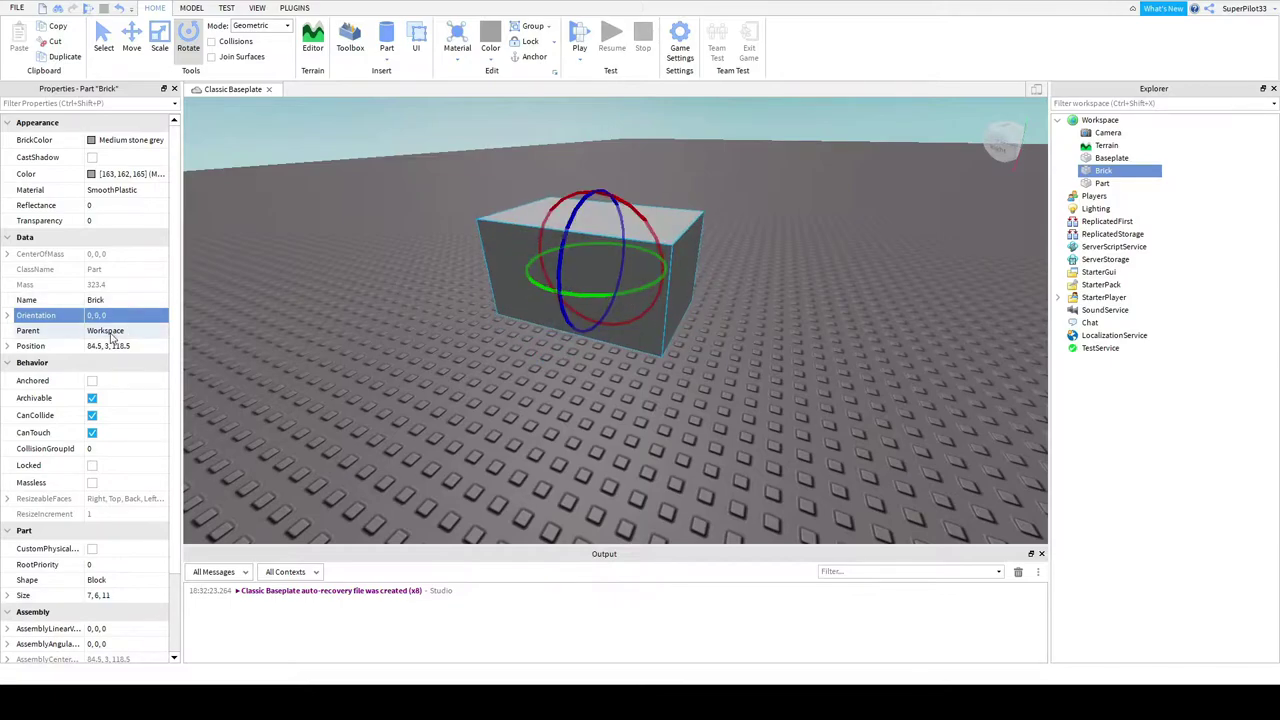
right_drag(398, 304, 397, 300)
key(w)
key(a)
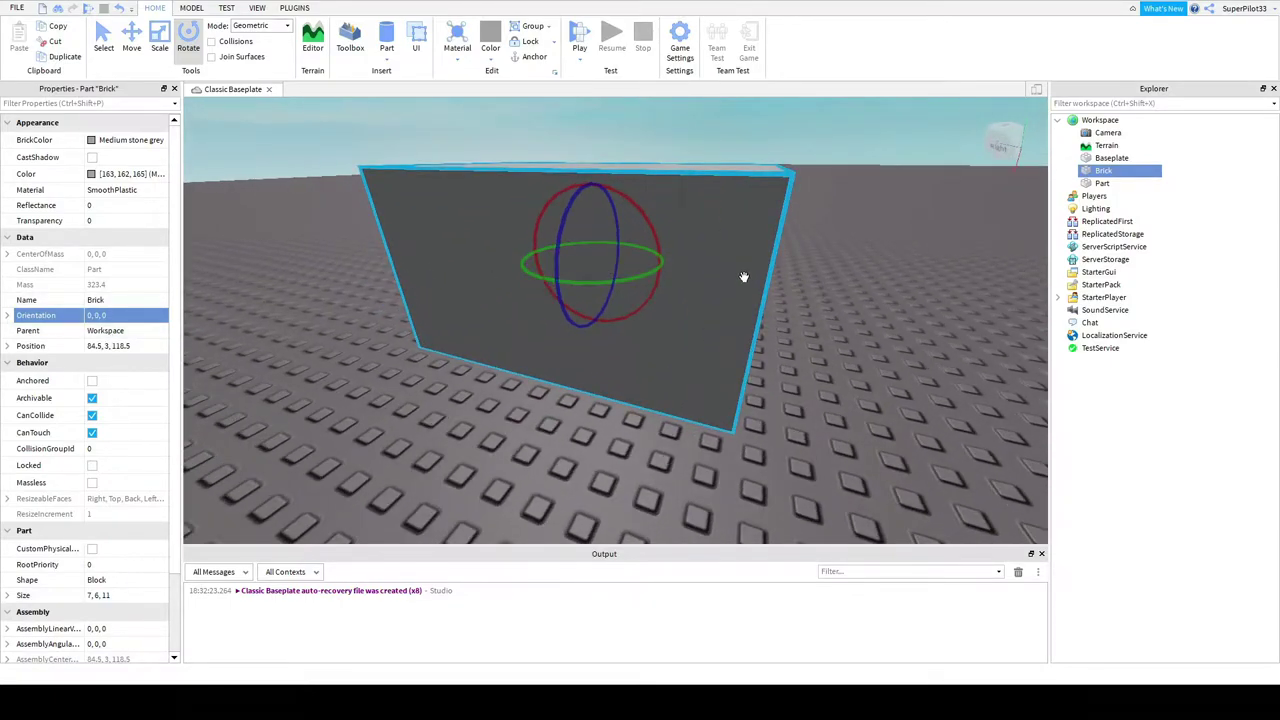
Collapse and re-expand Workspace in the Explorer, and insert a new block part
click(1058, 121)
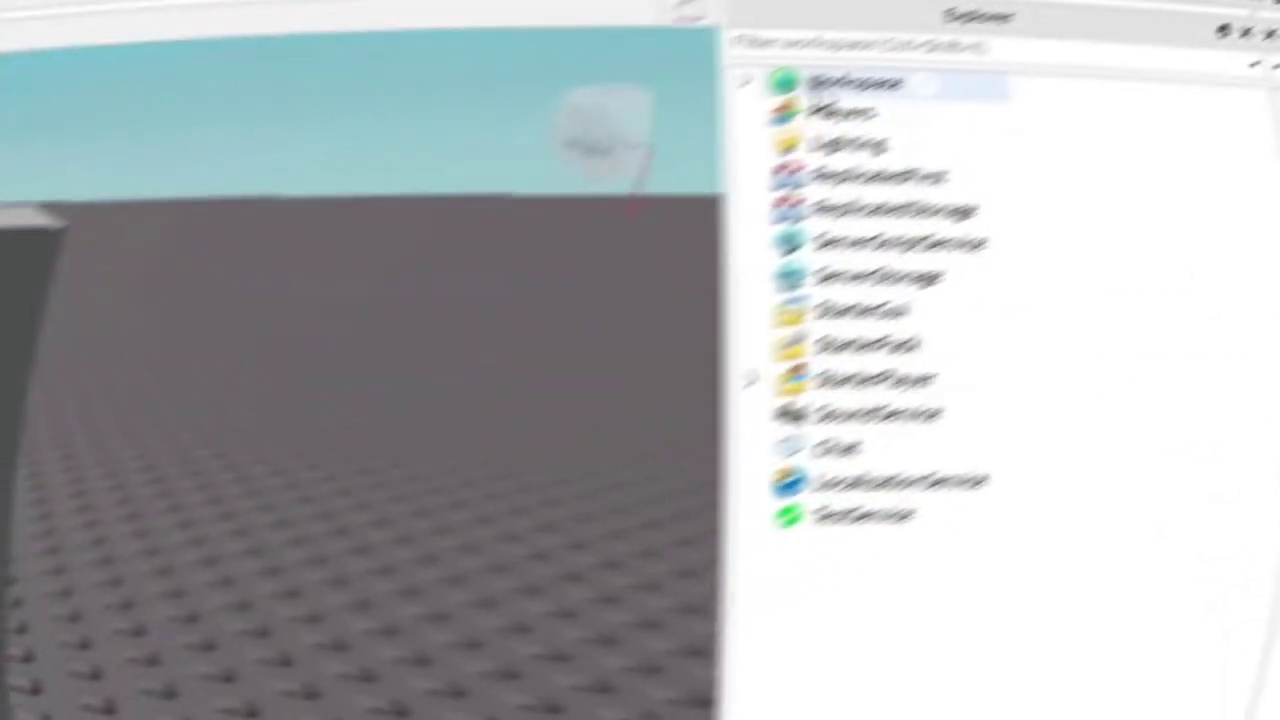
click(940, 95)
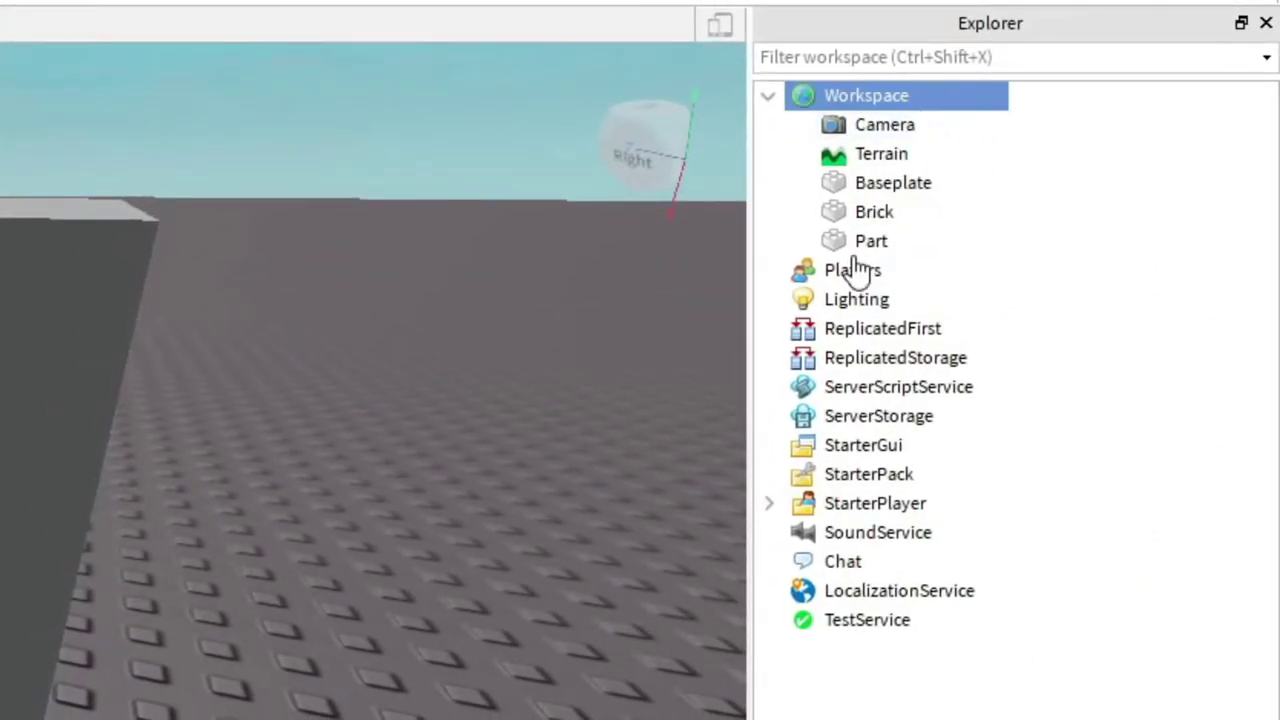
key(ctrl+shift+v)
click(1073, 153)
scroll(40, 230, down, 4)
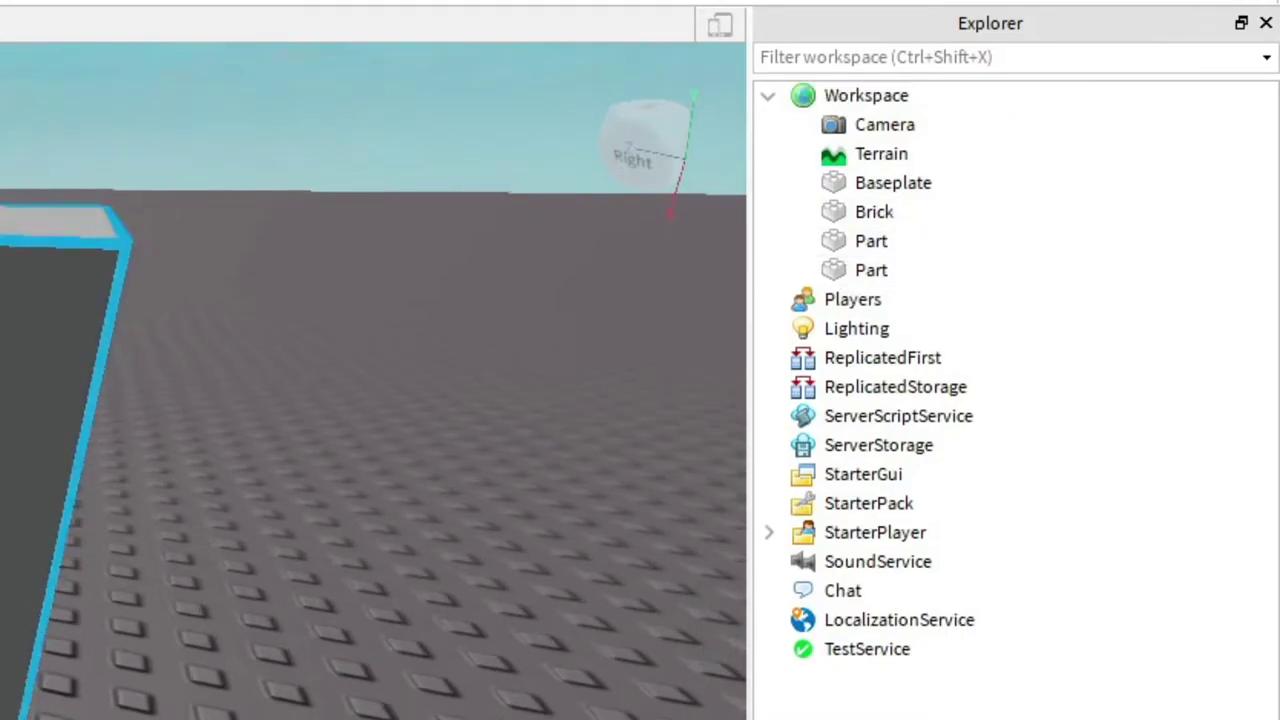
Place the new block part on the open baseplate near the brick
drag(5, 600, 237, 656)
scroll(237, 658, up, 4)
right_drag(237, 658, 237, 658)
scroll(237, 658, down, 4)
click(1220, 270)
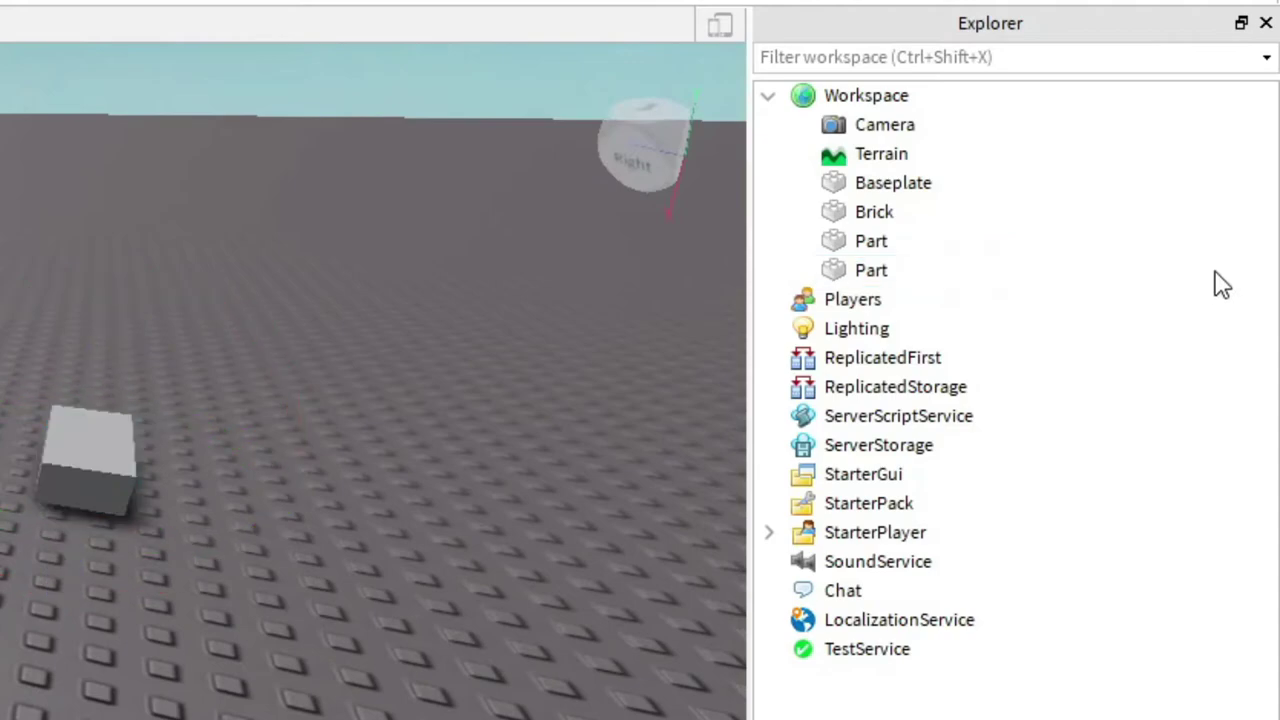
right_drag(287, 195, 287, 195)
right_drag(161, 299, 161, 299)
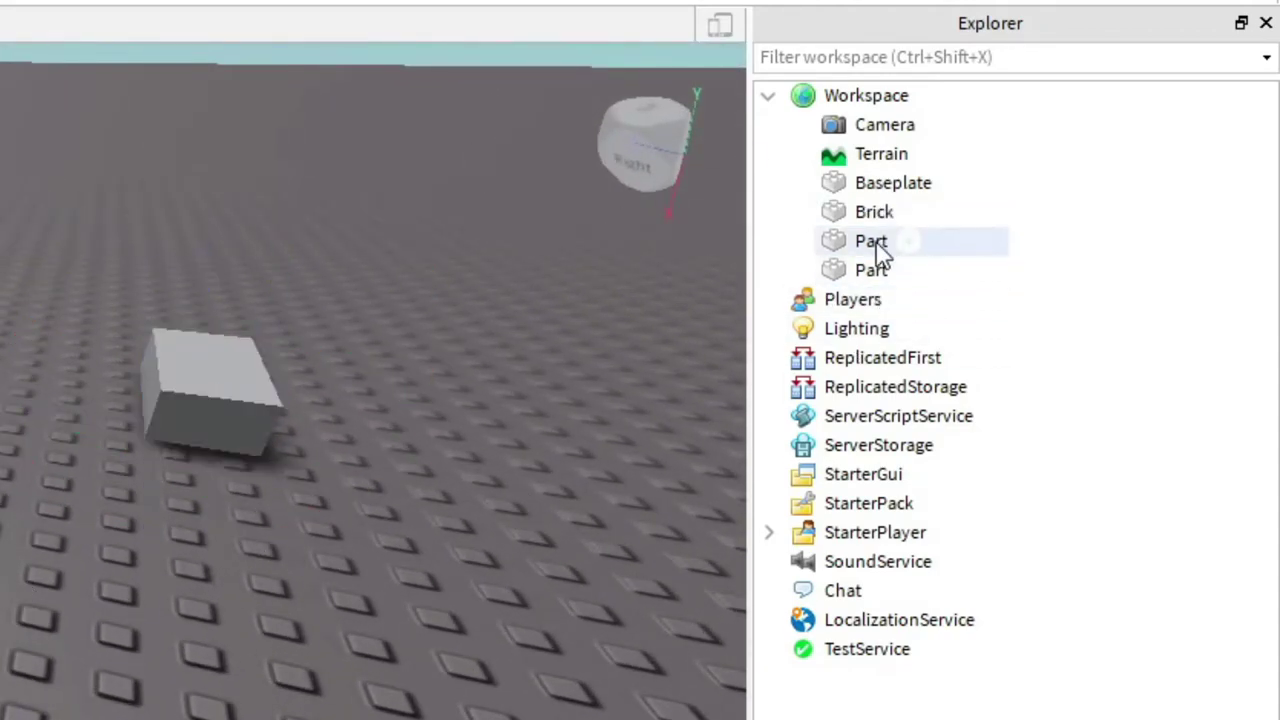
Select Workspace in the Explorer and examine the objects it contains in the 3D scene
click(845, 97)
right_drag(185, 305, 130, 320)
scroll(130, 320, down, 3)
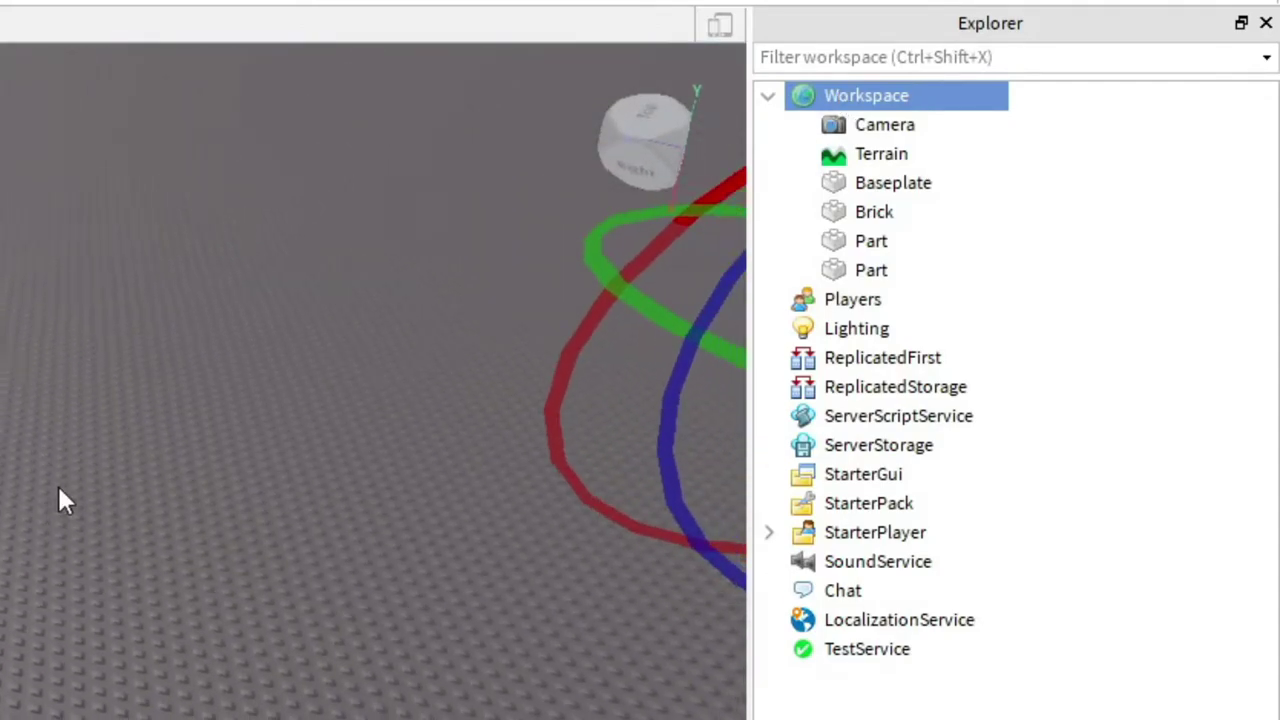
right_drag(57, 483, 13, 474)
click(28, 451)
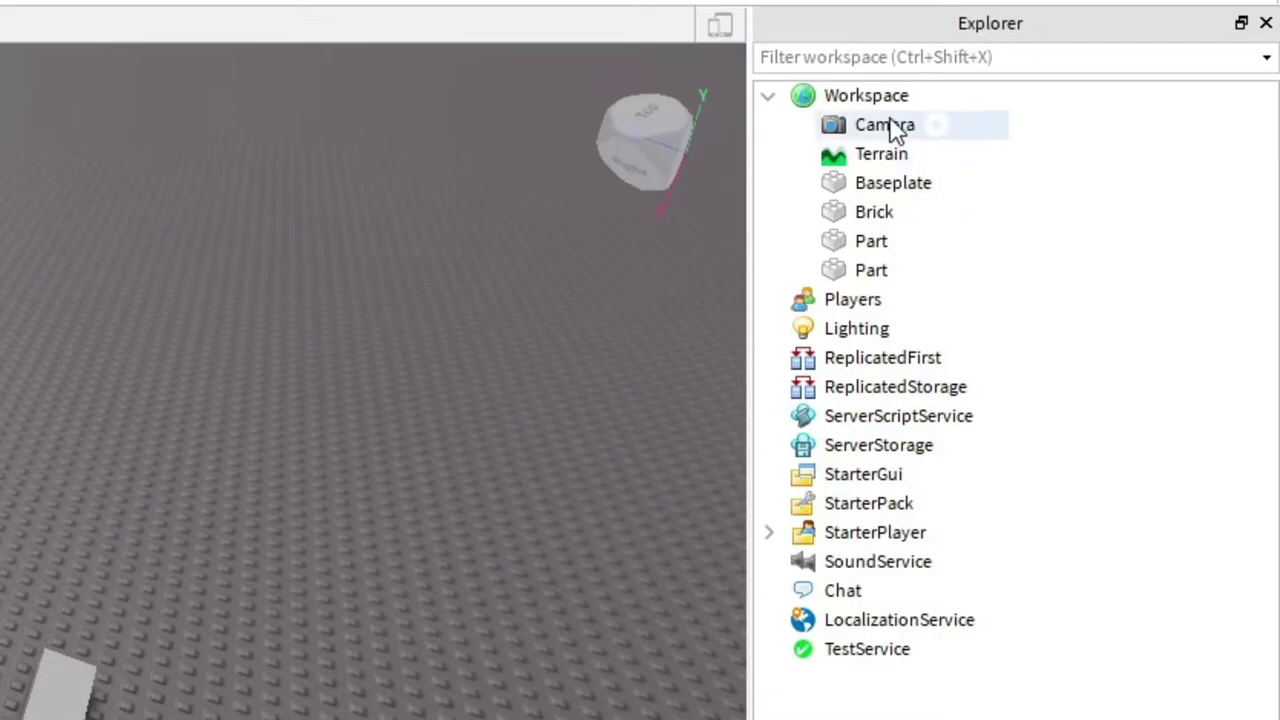
click(866, 96)
key(f)
right_drag(126, 502, 126, 502)
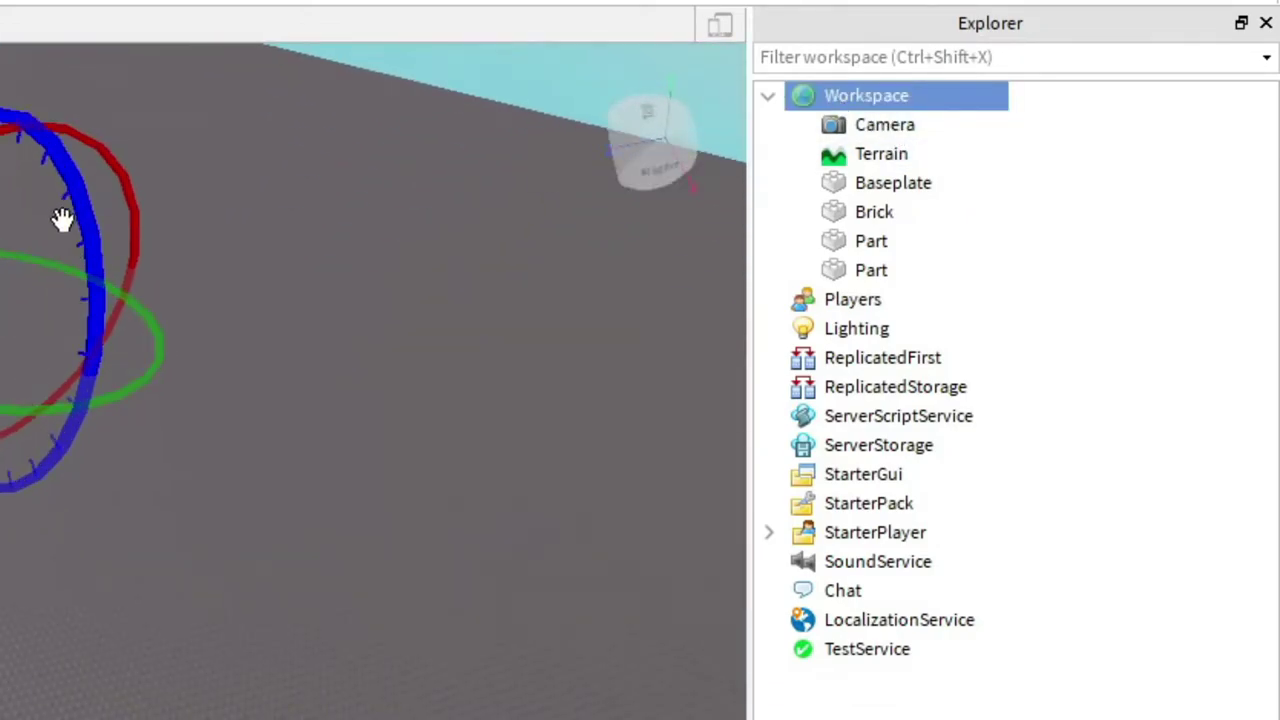
Examine how Camera and Brick are nested under Workspace by selecting each of them in the Explorer
key(ctrl+1)
right_drag(38, 660, 38, 660)
scroll(38, 660, up, 5)
scroll(101, 608, down, 3)
right_drag(100, 606, 99, 603)
click(846, 124)
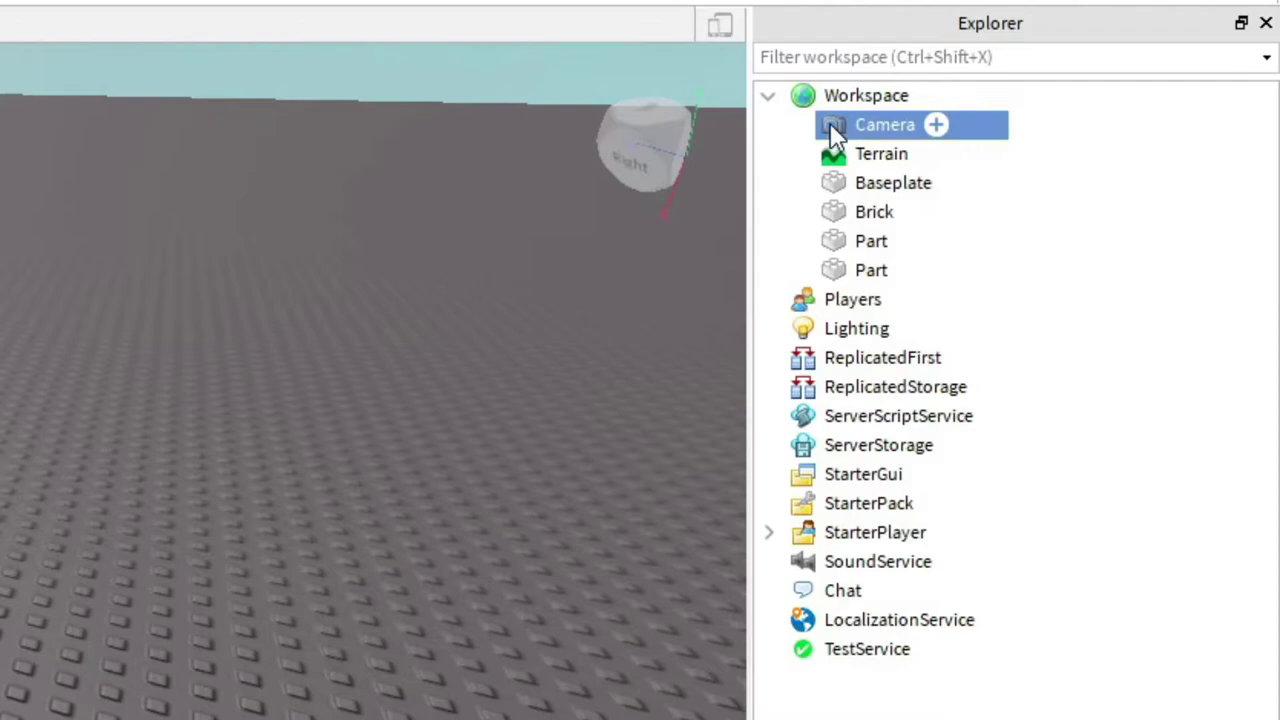
click(808, 95)
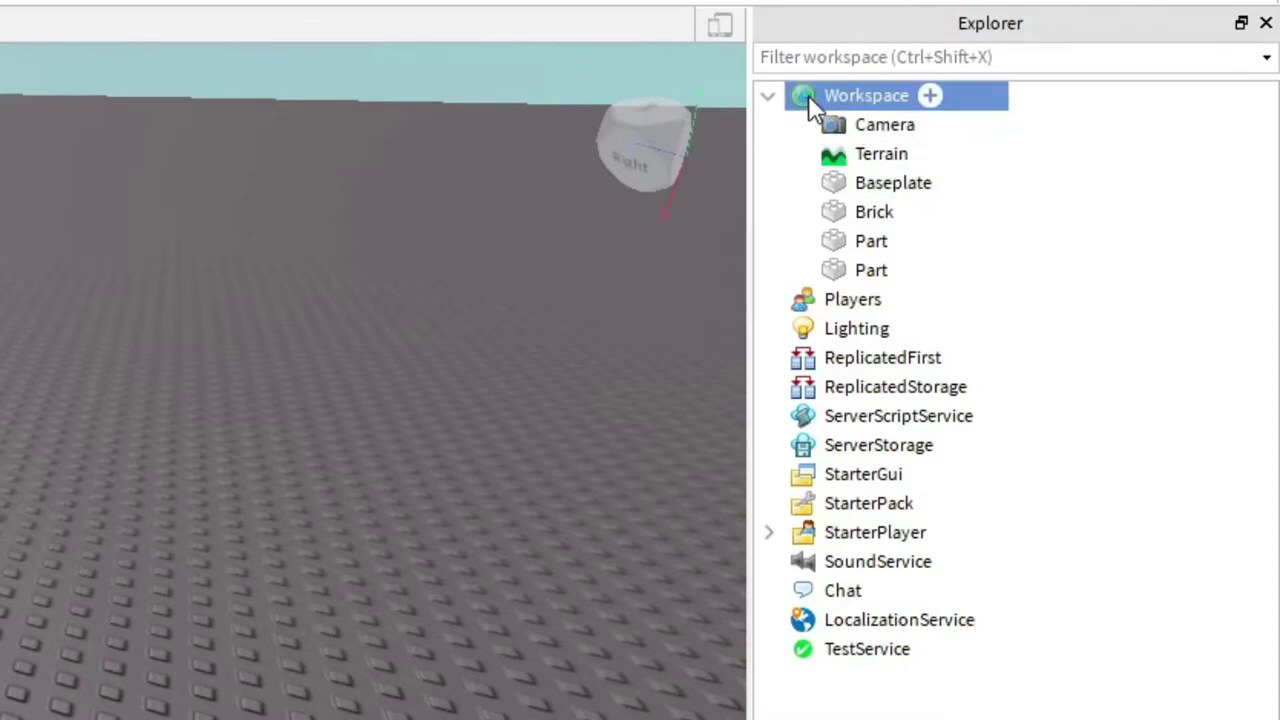
click(874, 213)
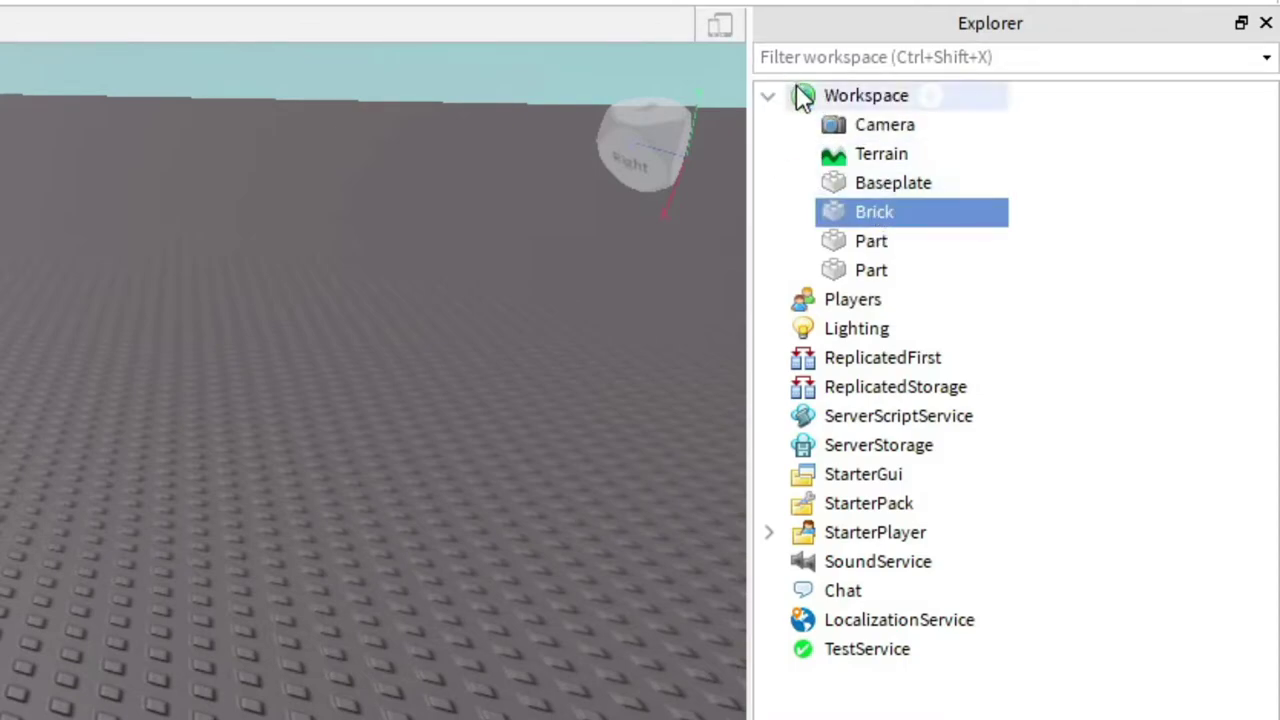
click(808, 95)
click(840, 211)
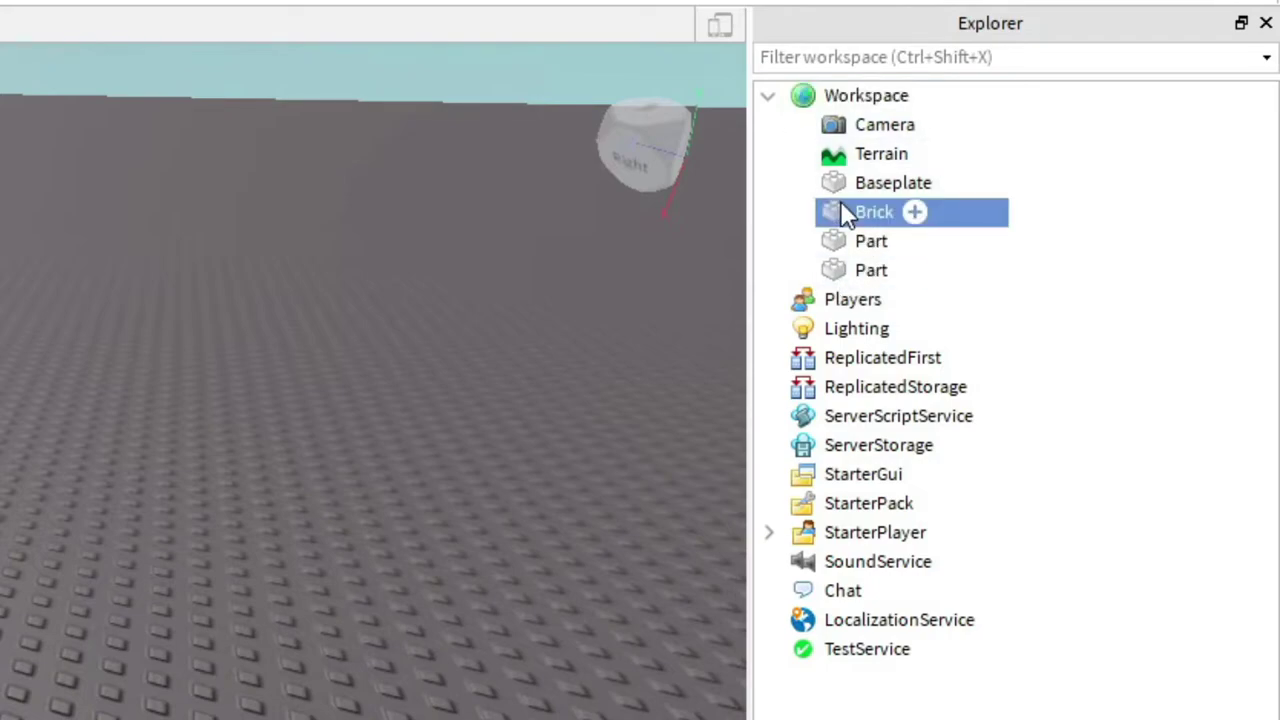
Rename the first Part under Brick in the Explorer as Banana
right_drag(249, 462, 249, 462)
scroll(249, 462, down, 3)
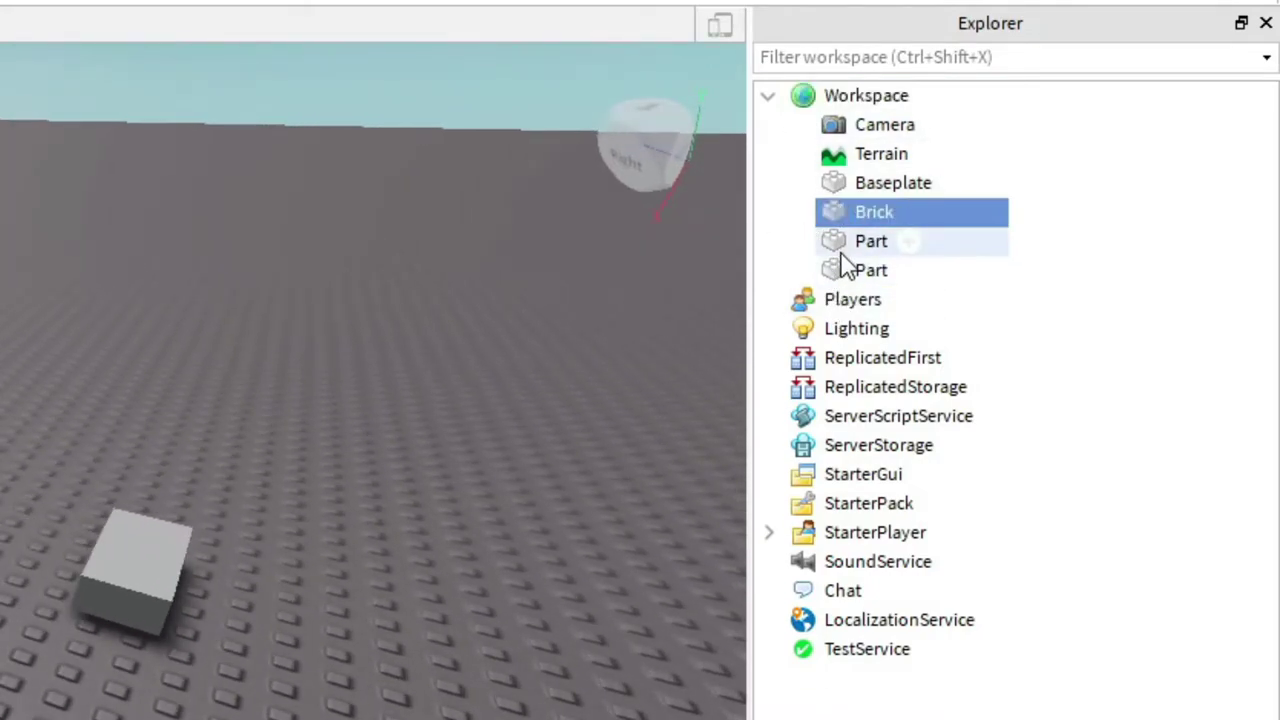
click(840, 251)
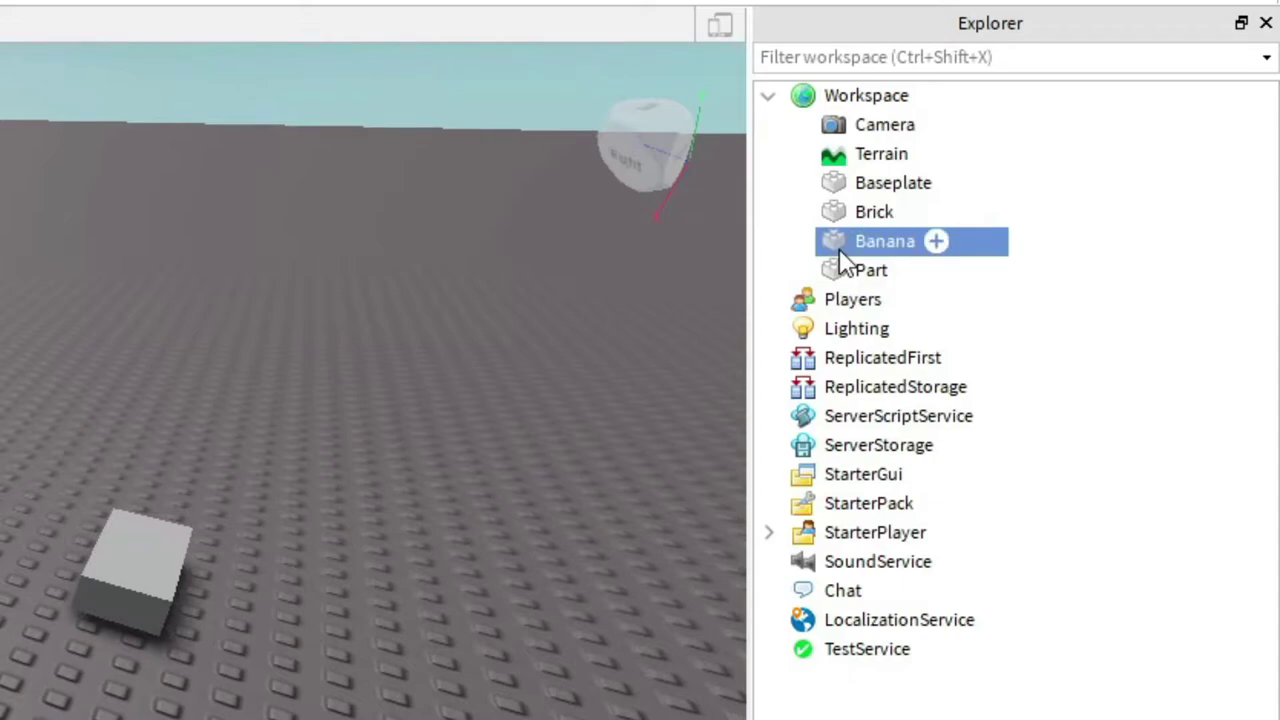
Select and focus on Brick, and insert a PointLight as its child
click(869, 213)
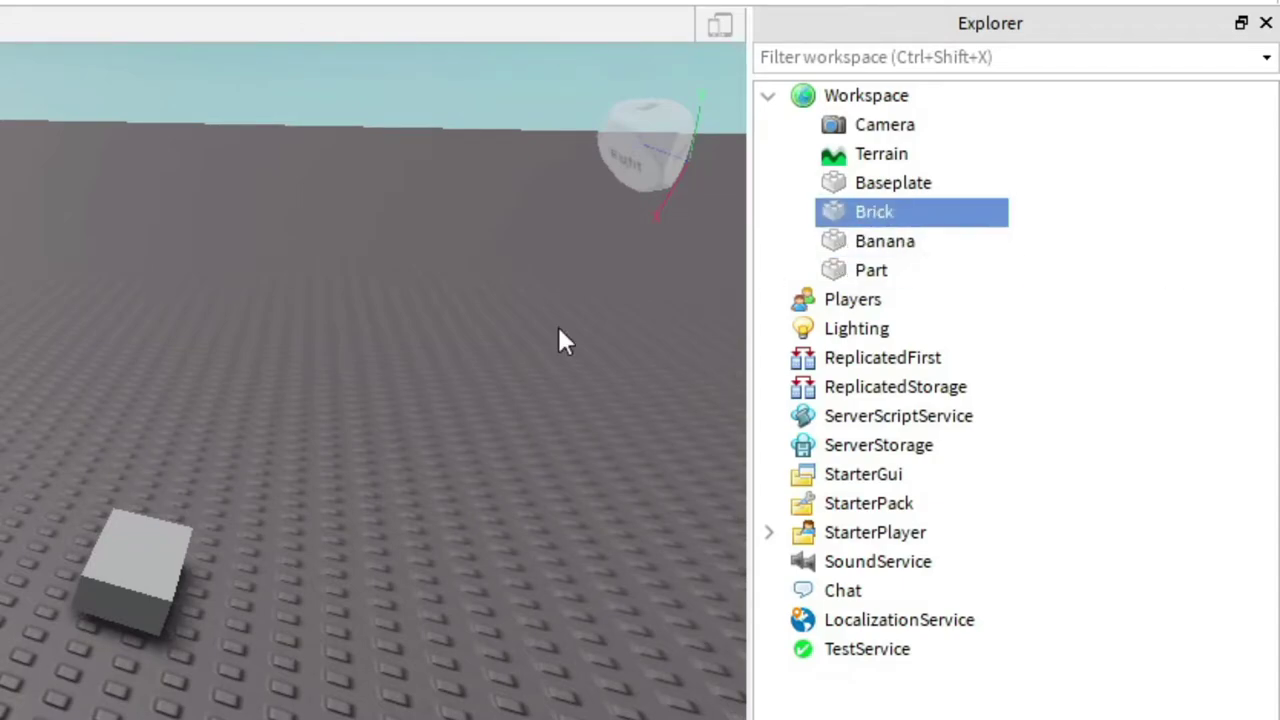
right_drag(112, 385, 112, 385)
key(f)
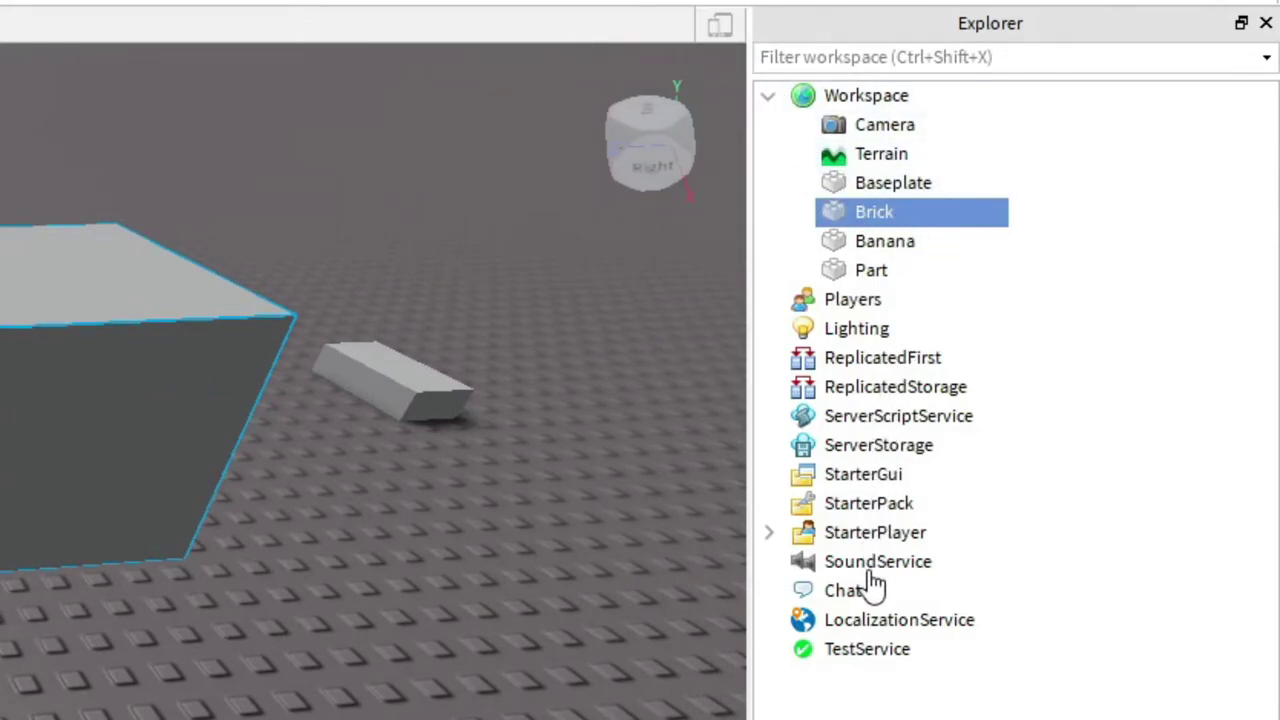
key(d)
right_drag(294, 318, 300, 314)
click(893, 243)
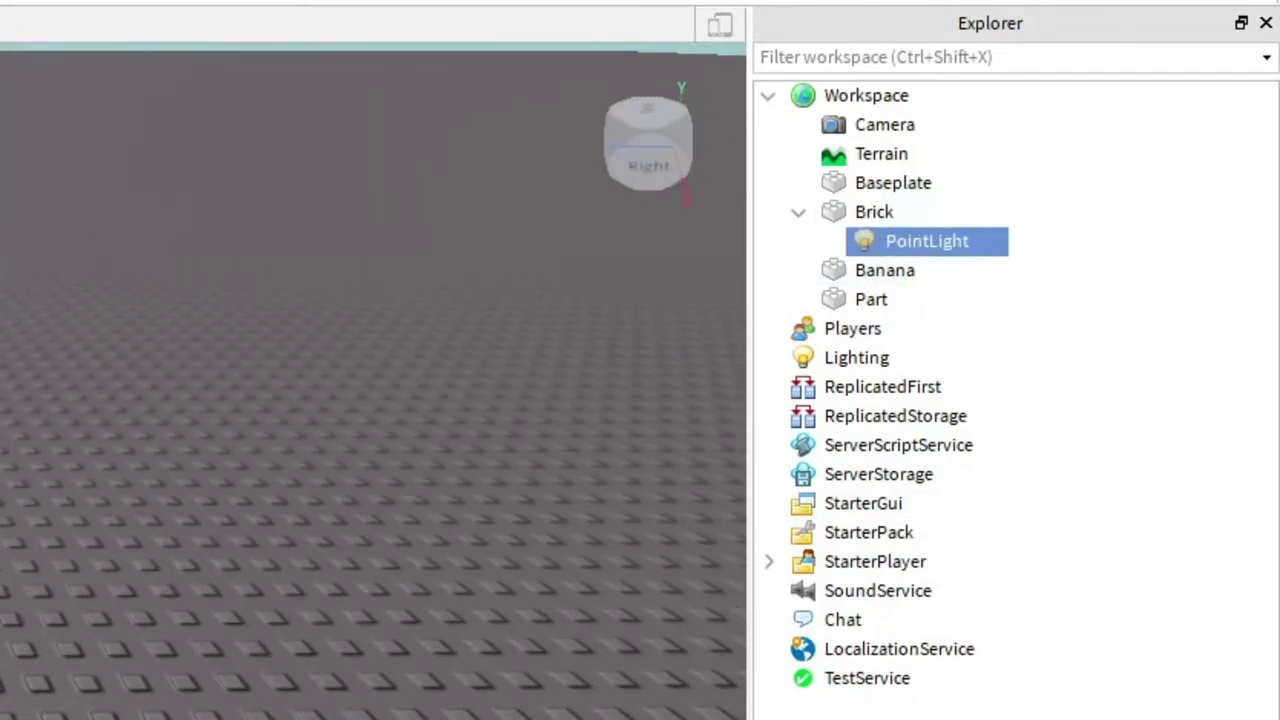
Delete the PointLight from inside Brick
key(a)
click(865, 219)
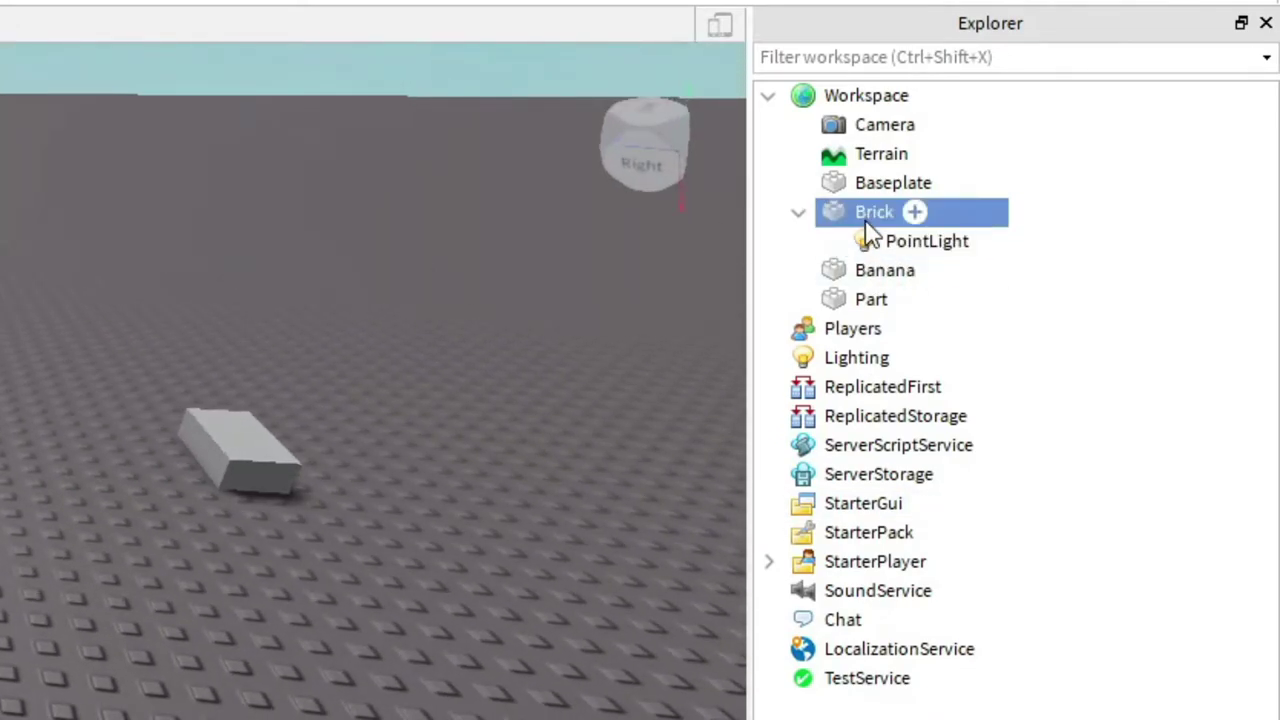
click(906, 244)
key(Delete)
Insert a Part as a child of Brick and select the parent Brick
click(910, 220)
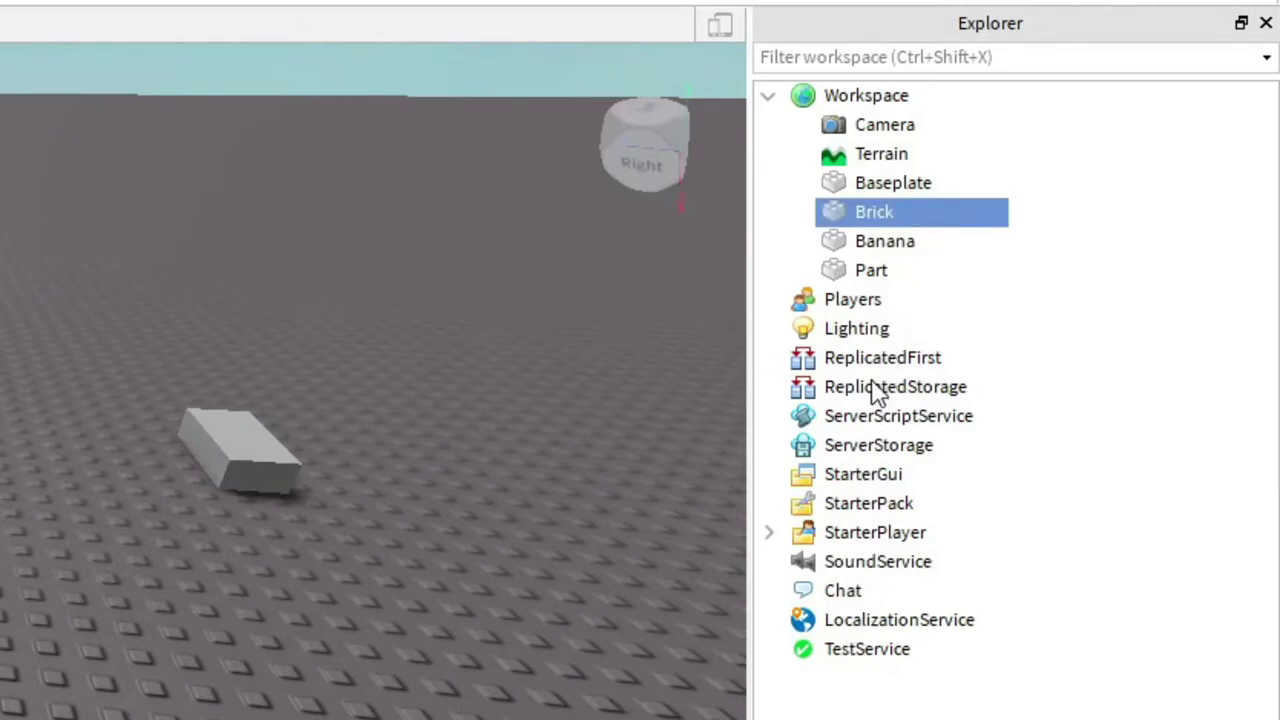
click(896, 243)
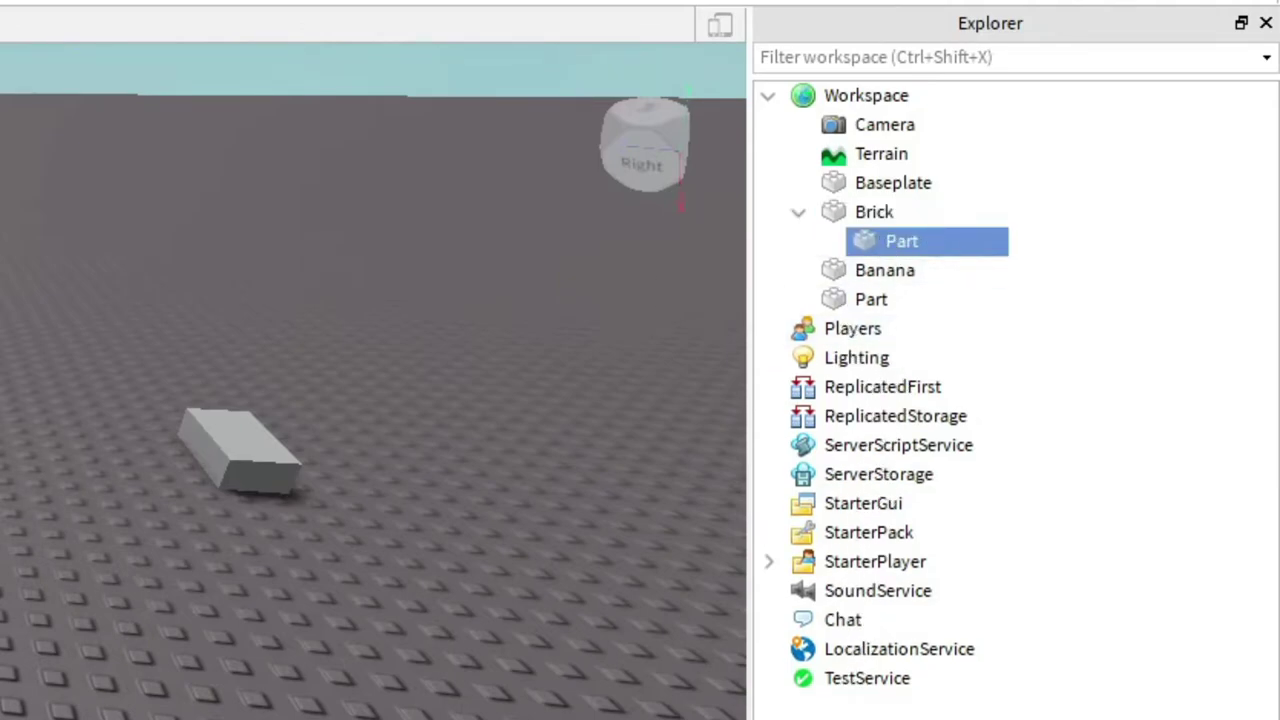
click(850, 218)
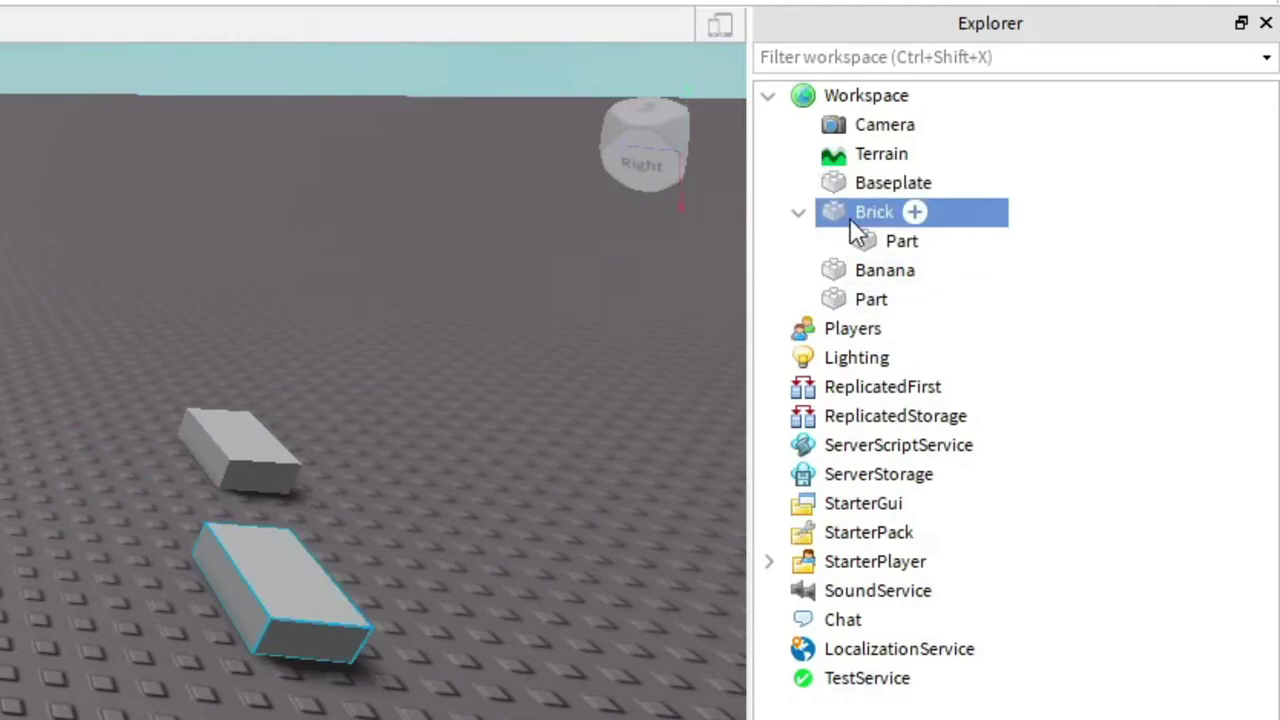
click(1048, 226)
click(880, 216)
Delete the child Part from inside Brick
click(888, 246)
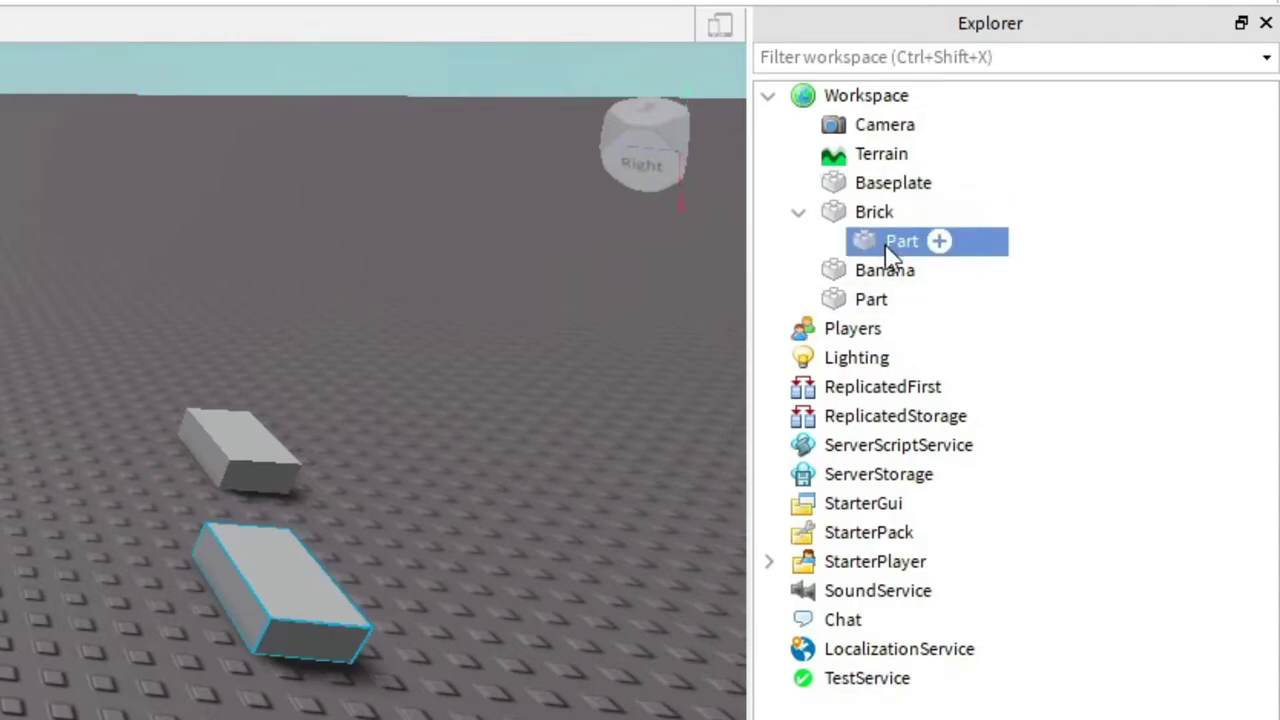
key(Delete)
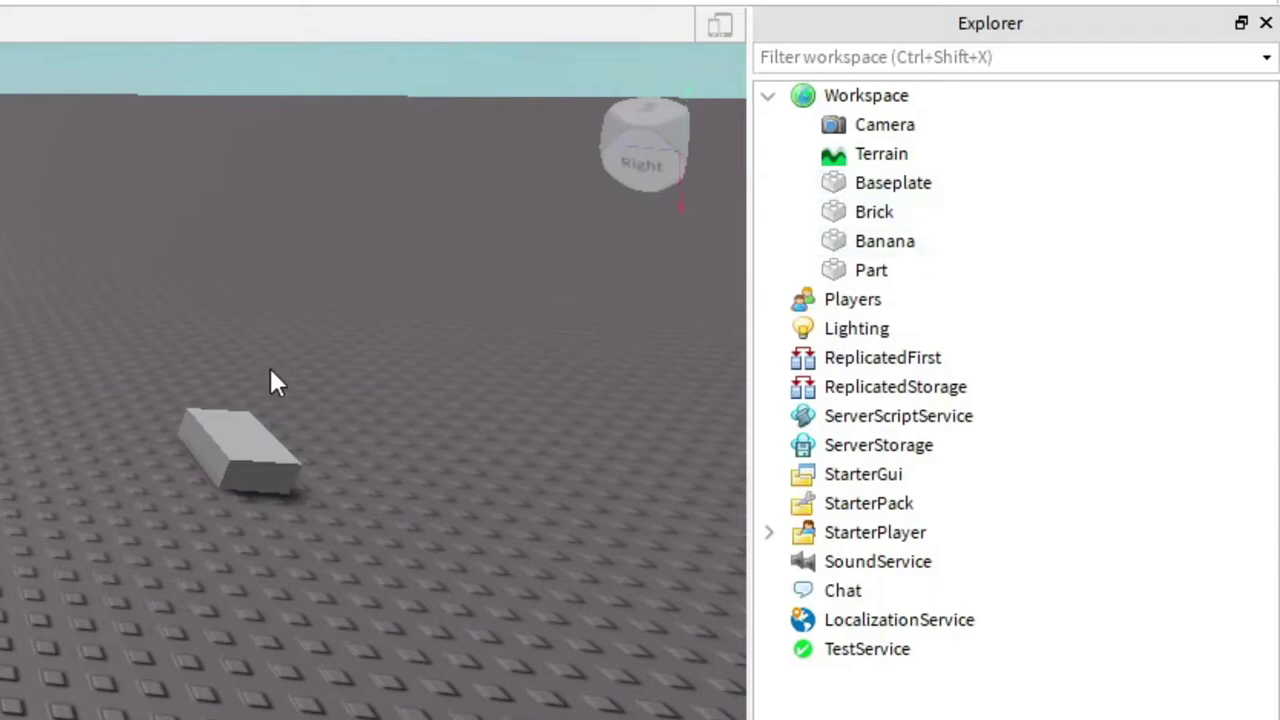
right_drag(271, 377, 300, 390)
Delete Banana and the remaining Part from Workspace, keeping Baseplate and Brick
click(845, 241)
click(845, 183)
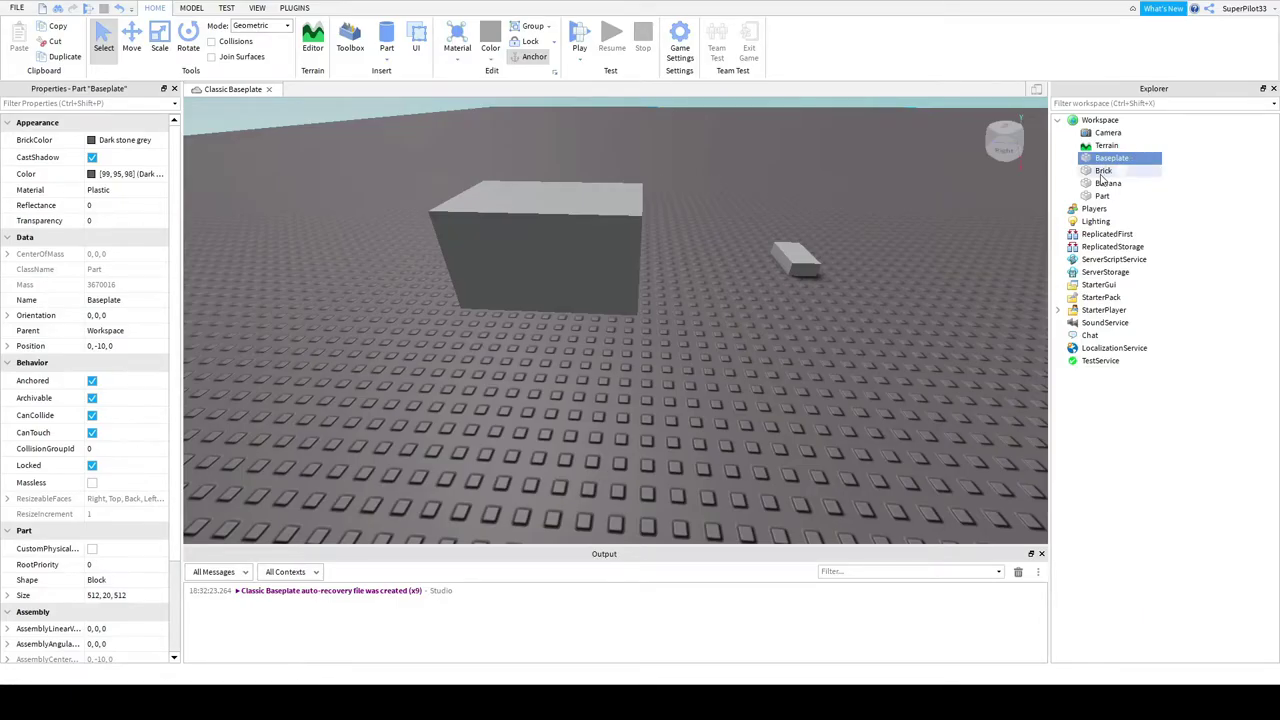
click(1102, 172)
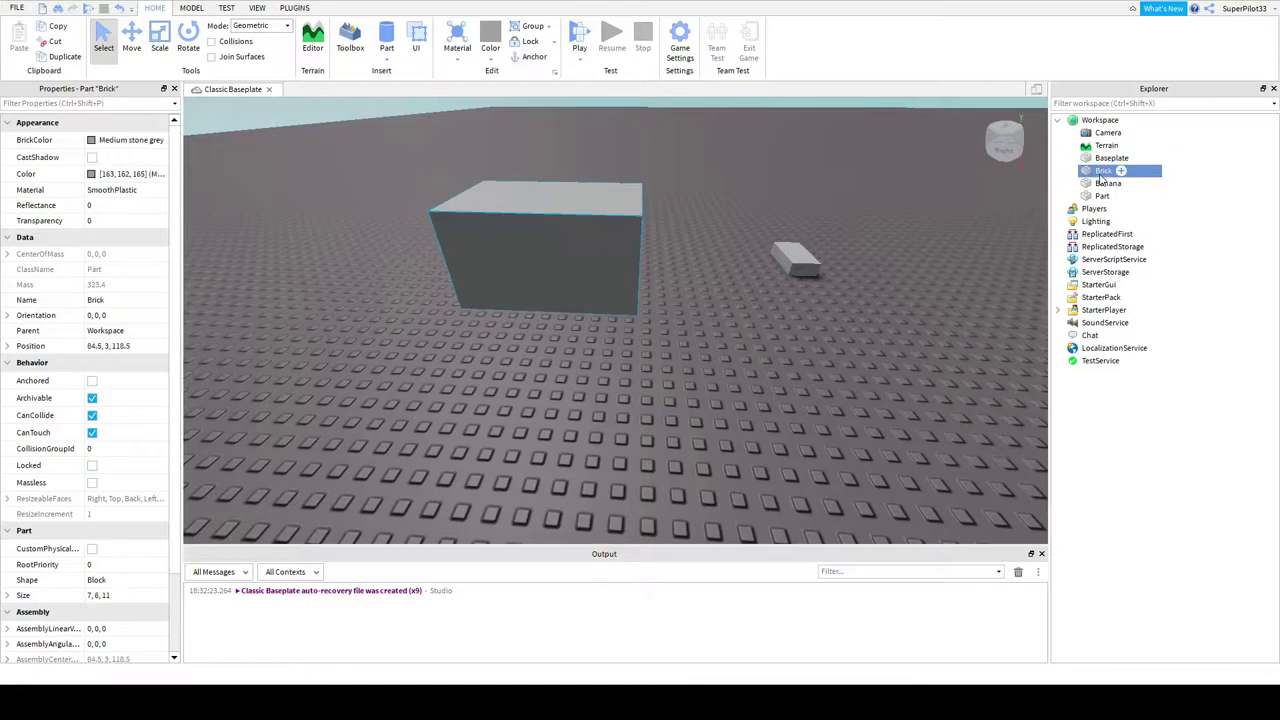
click(1103, 184)
drag(1101, 198, 1100, 197)
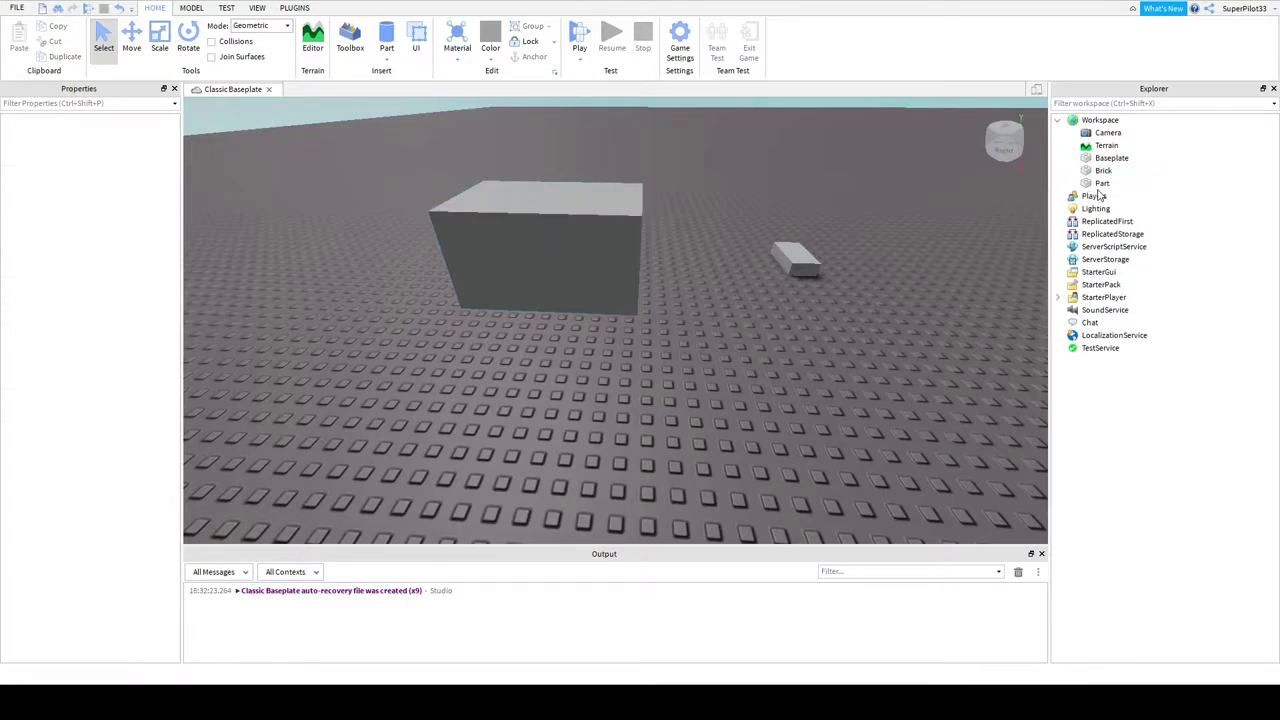
click(1097, 187)
key(Delete)
Select Brick and move it across the baseplate to position 90.5, 3, 109.5
click(1107, 172)
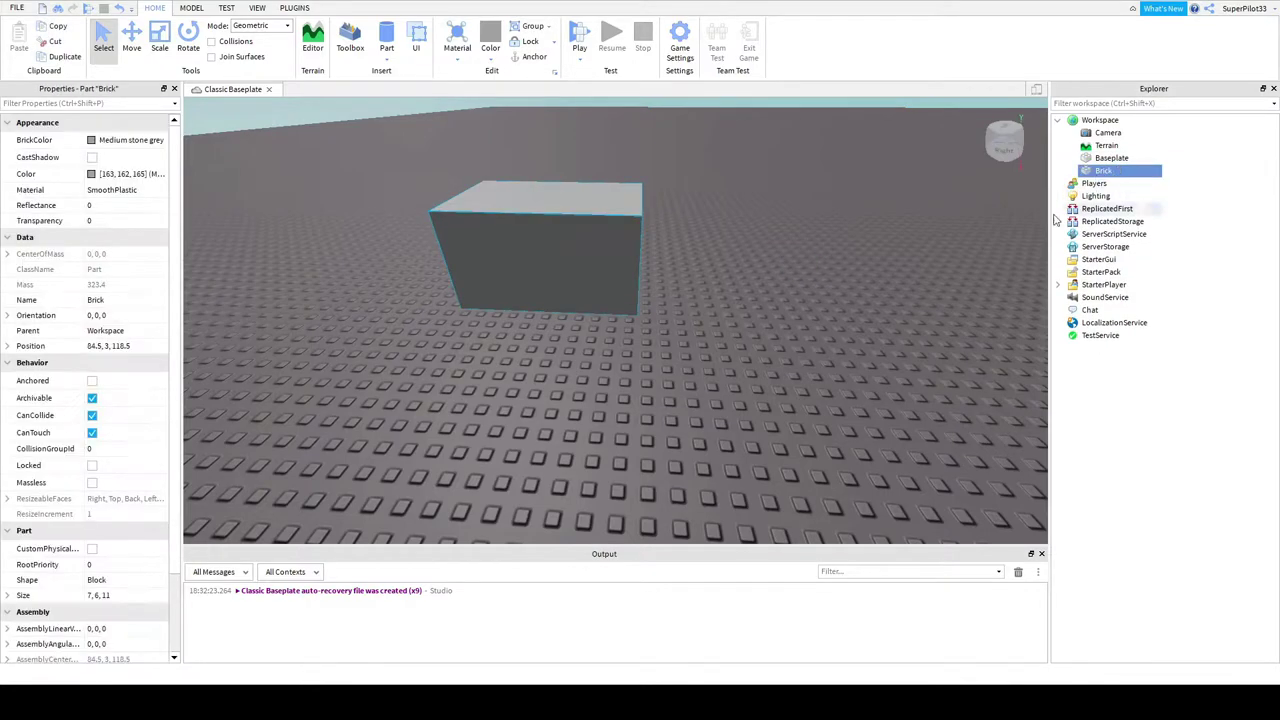
scroll(115, 320, down, 3)
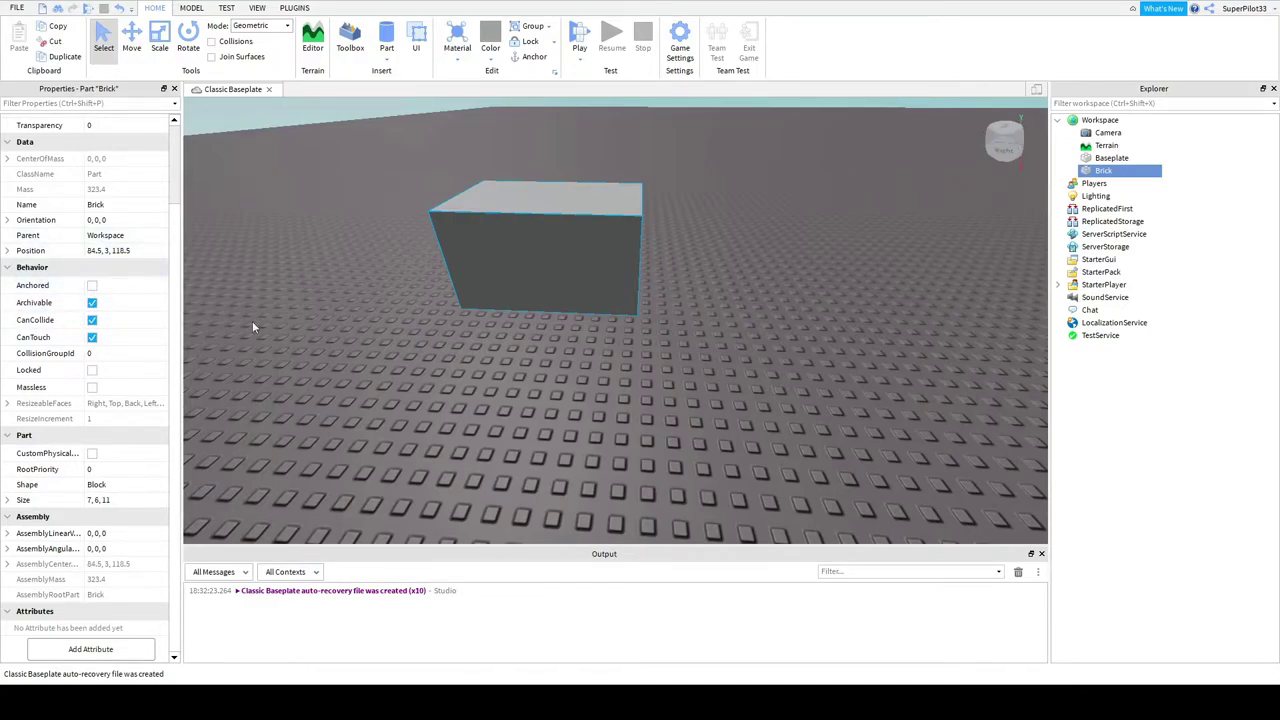
right_drag(252, 327, 255, 316)
drag(566, 291, 630, 370)
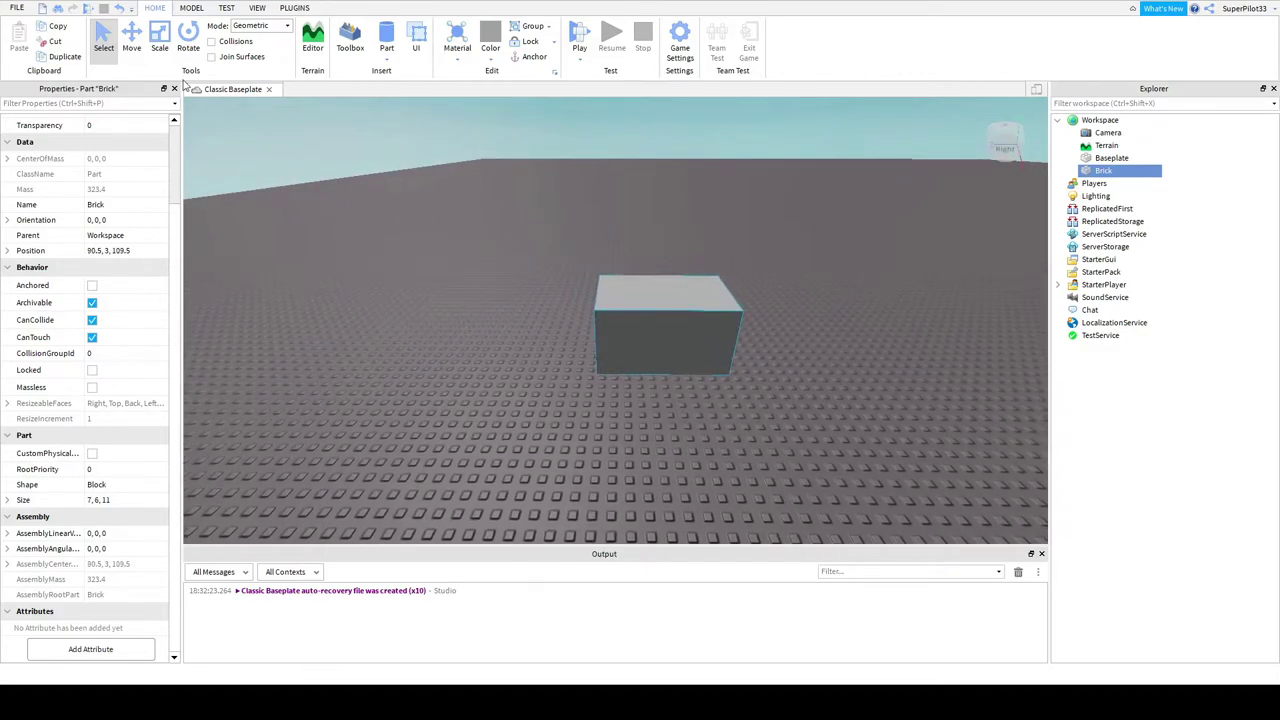
Raise the brick straight up into the air with the Move tool, to position 90.5, 49, 109.5
click(132, 42)
right_drag(655, 348, 654, 346)
drag(652, 285, 652, 285)
right_drag(652, 285, 652, 285)
drag(652, 285, 652, 285)
right_drag(652, 285, 652, 284)
drag(652, 284, 637, 249)
right_drag(663, 272, 652, 260)
click(688, 165)
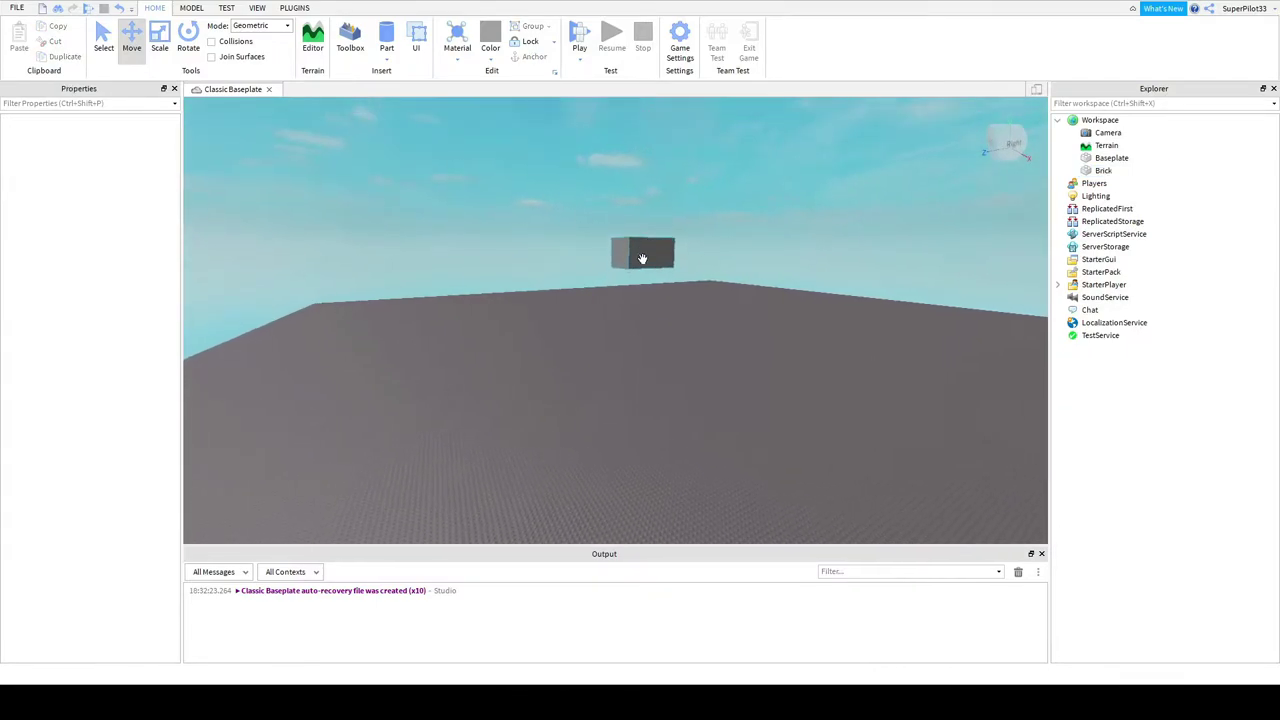
click(642, 259)
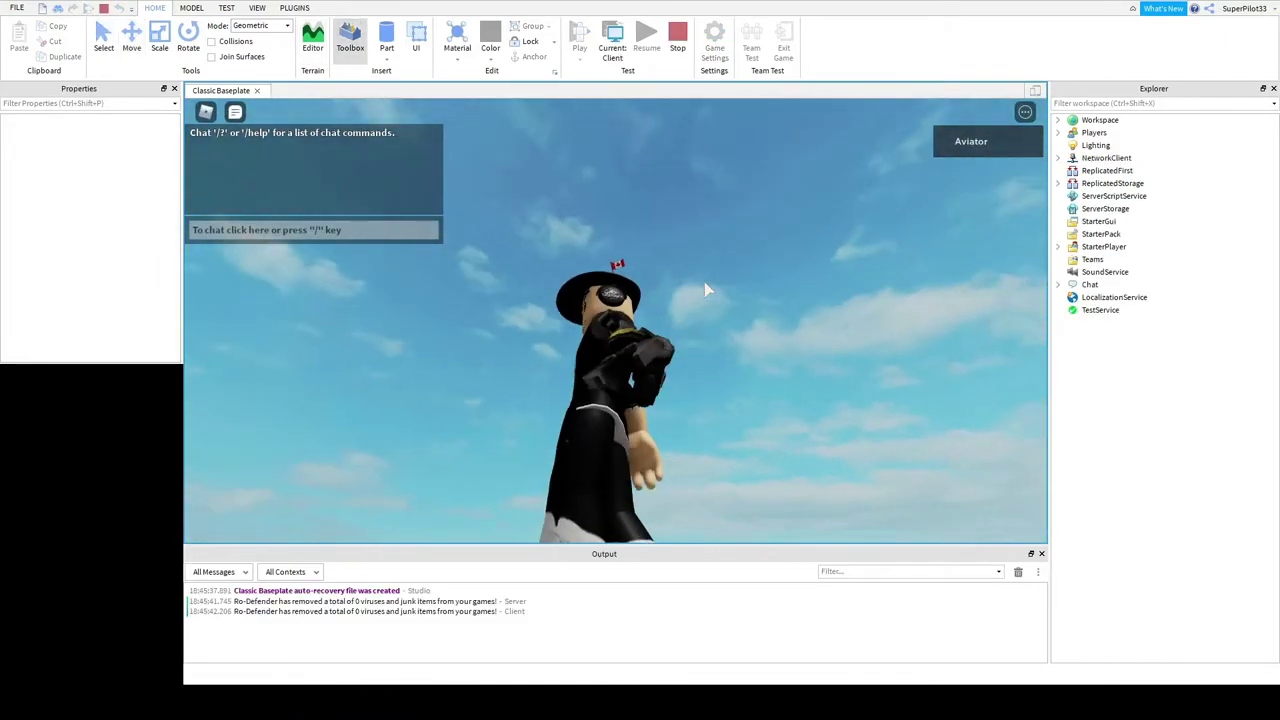
Look around the running playtest to check the unanchored brick, and stop the test
right_drag(704, 281, 661, 283)
scroll(704, 281, down, 5)
scroll(704, 283, up, 3)
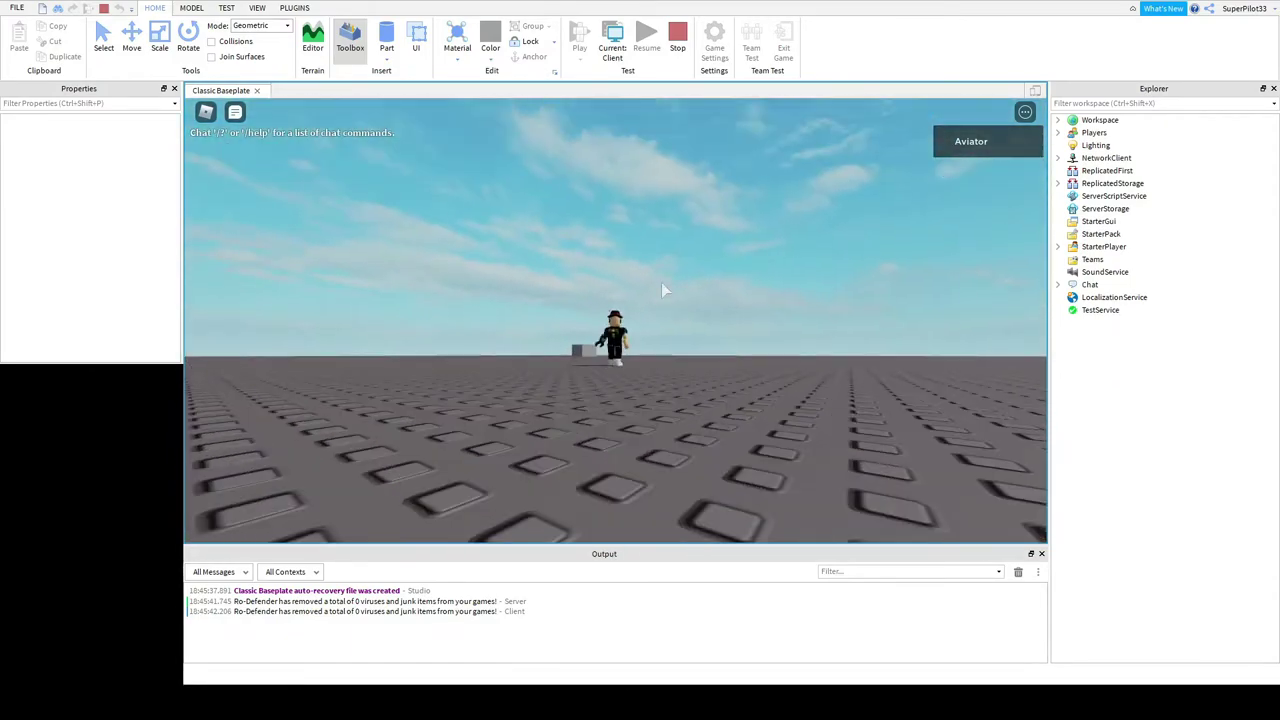
click(677, 48)
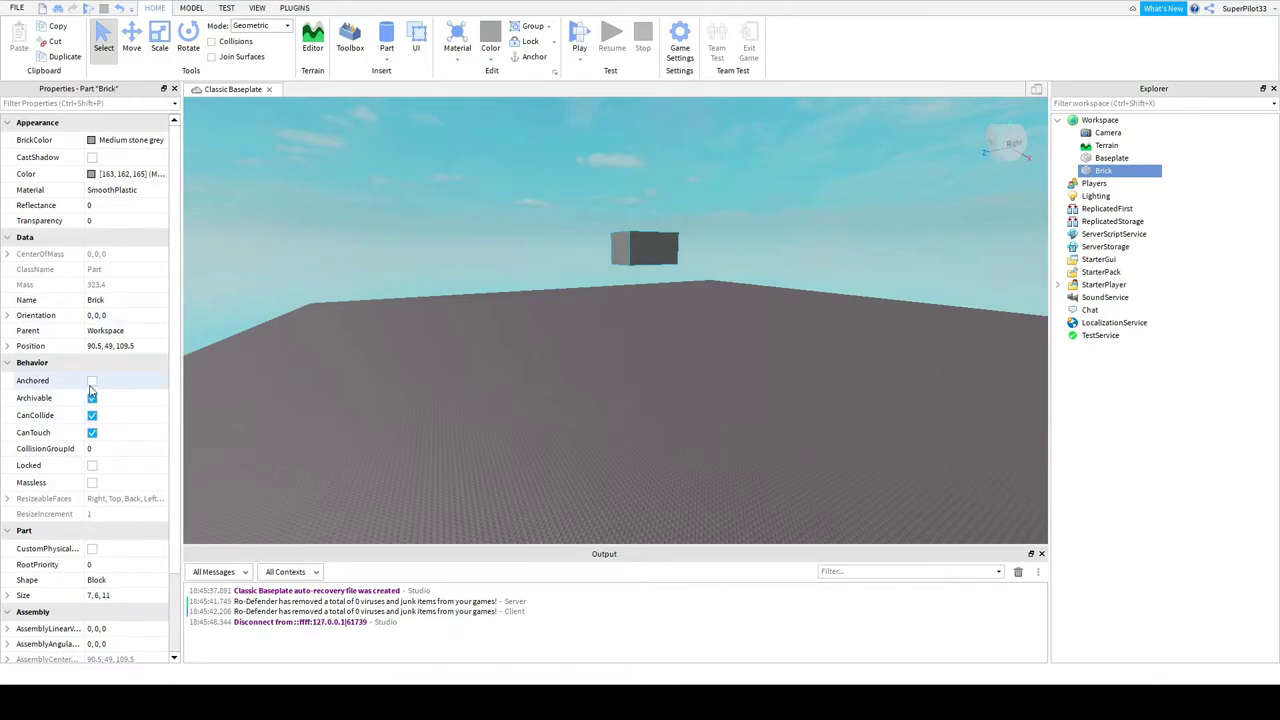
Turn on the Anchored property of the floating brick
click(257, 8)
click(153, 8)
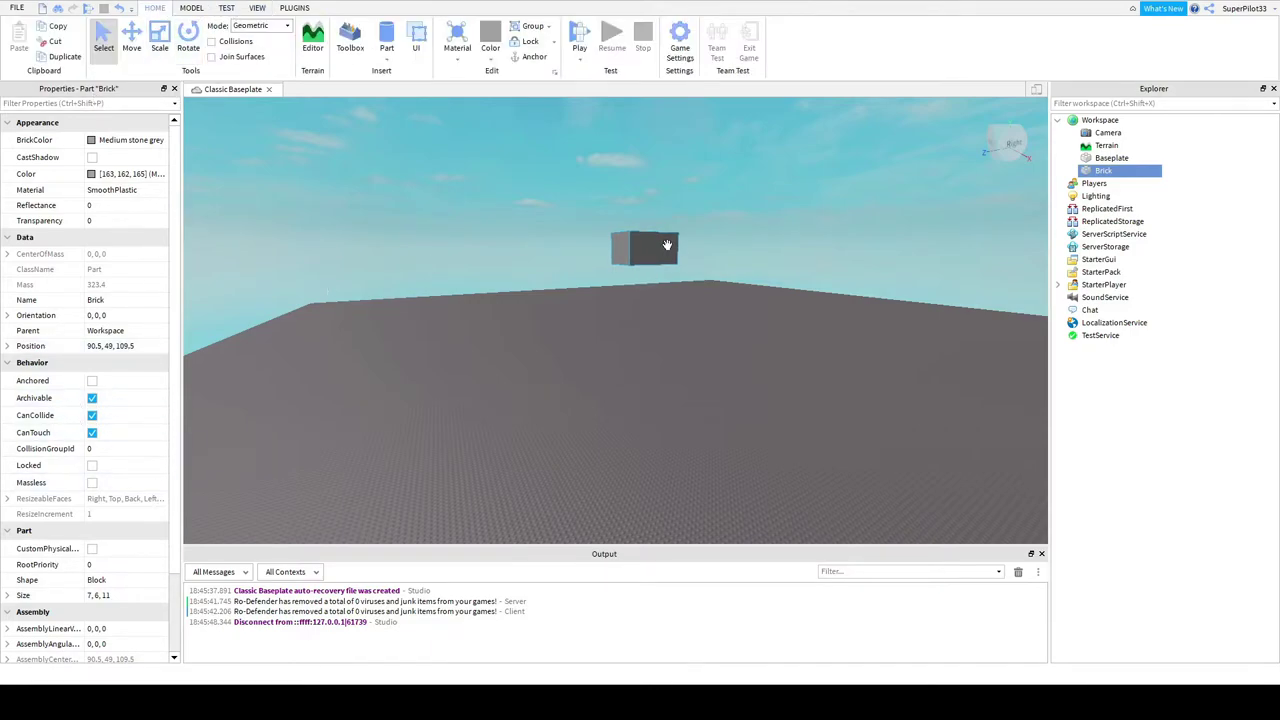
right_drag(667, 245, 680, 263)
scroll(680, 263, up, 3)
click(92, 381)
scroll(515, 334, up, 1)
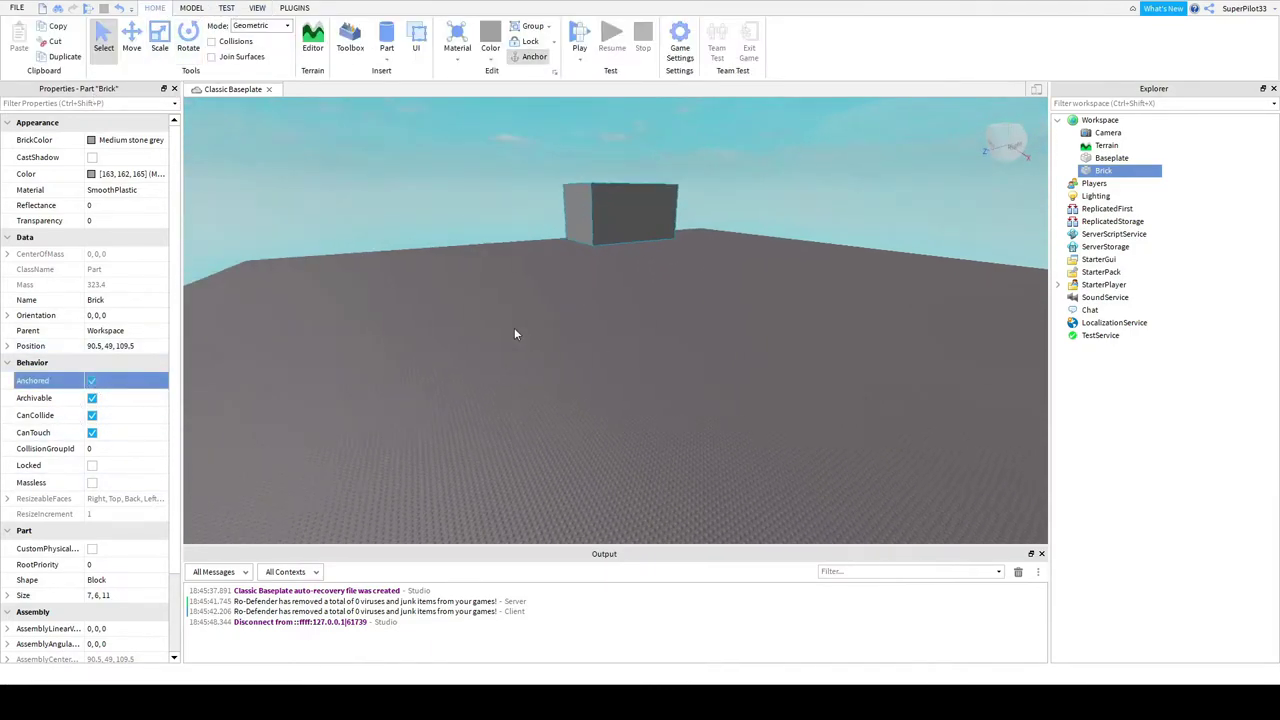
scroll(514, 334, up, 5)
Bring the anchored brick down to the baseplate and raise it with the Move tool to position 69.5, 23, 84.5
drag(635, 238, 650, 409)
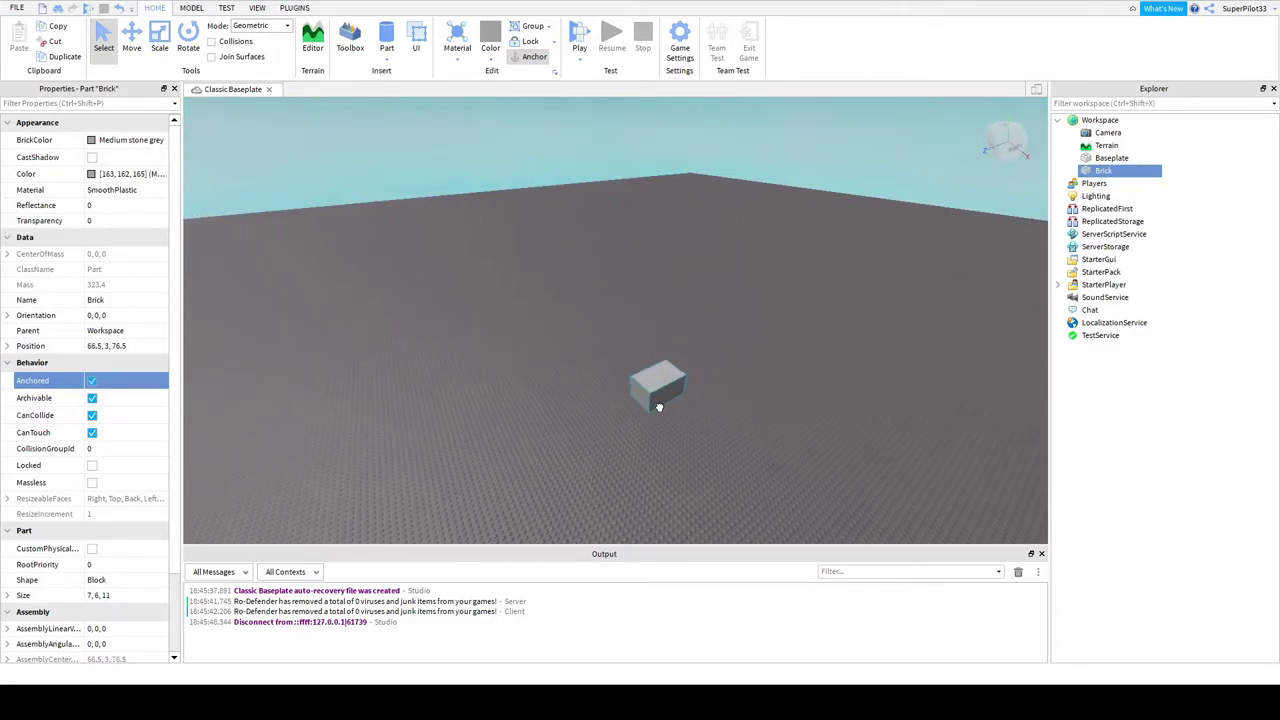
key(ctrl+2)
drag(664, 348, 666, 281)
key(ctrl+1)
right_drag(699, 424, 708, 428)
scroll(708, 428, up, 5)
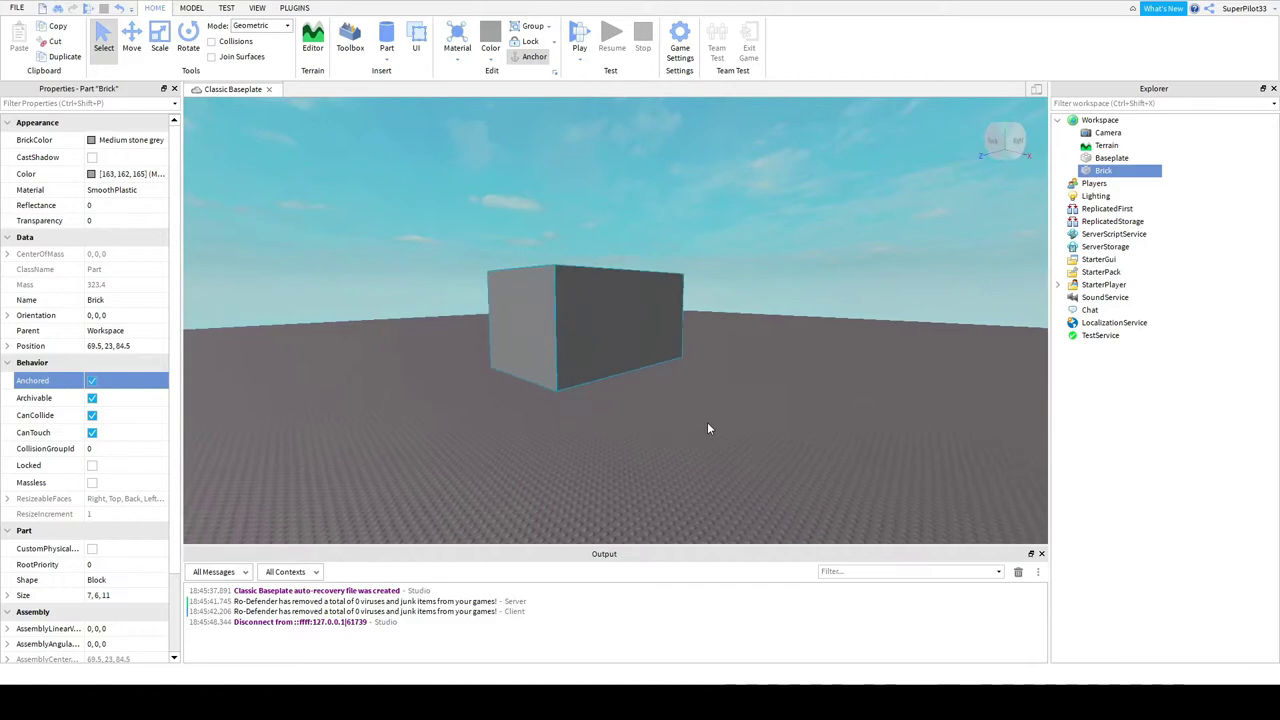
Playtest the place, run the character toward the anchored brick to check whether it stays in the air, and stop the test
click(686, 222)
right_drag(699, 252, 689, 214)
key(a)
click(579, 38)
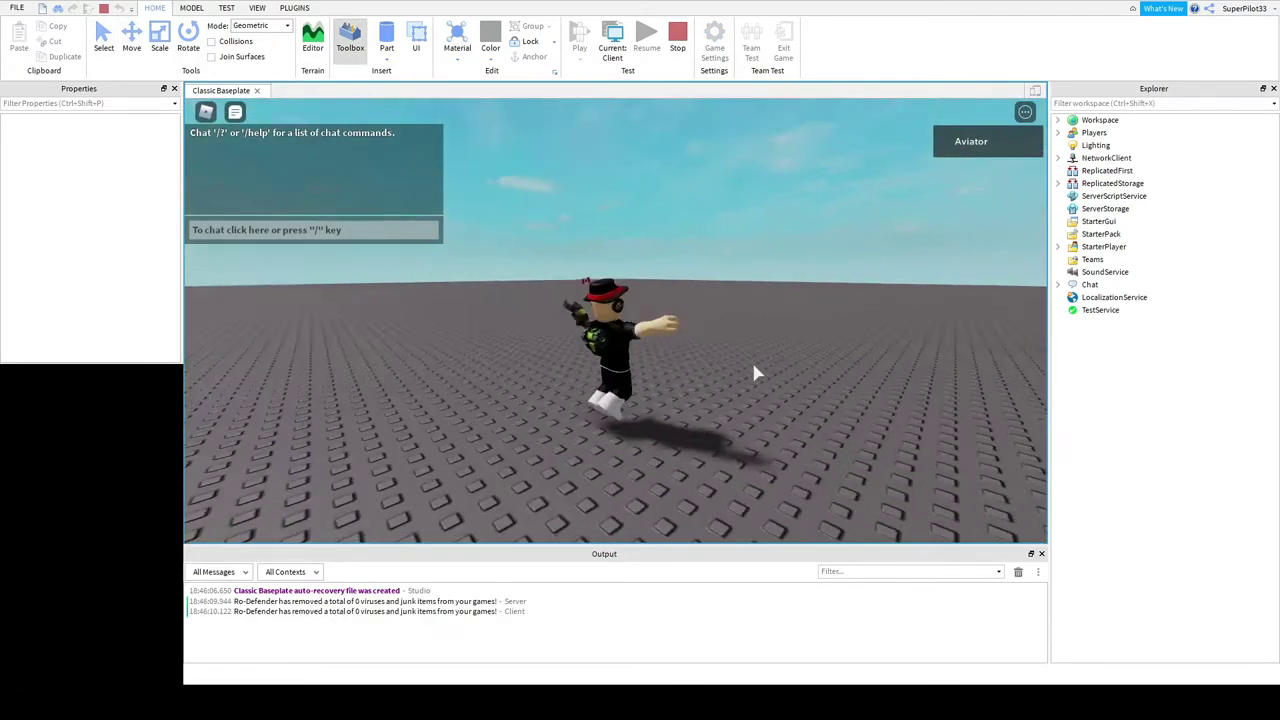
right_drag(754, 366, 754, 366)
key(w)
scroll(754, 366, down, 3)
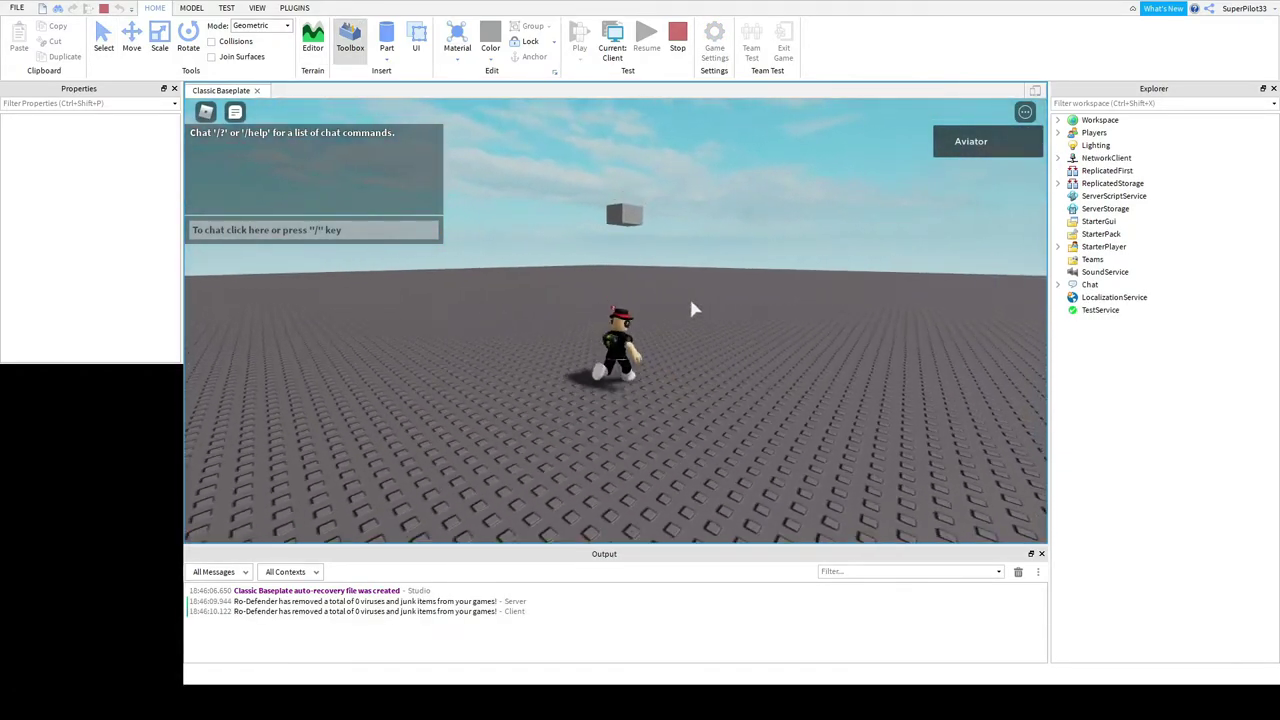
key(d)
click(678, 40)
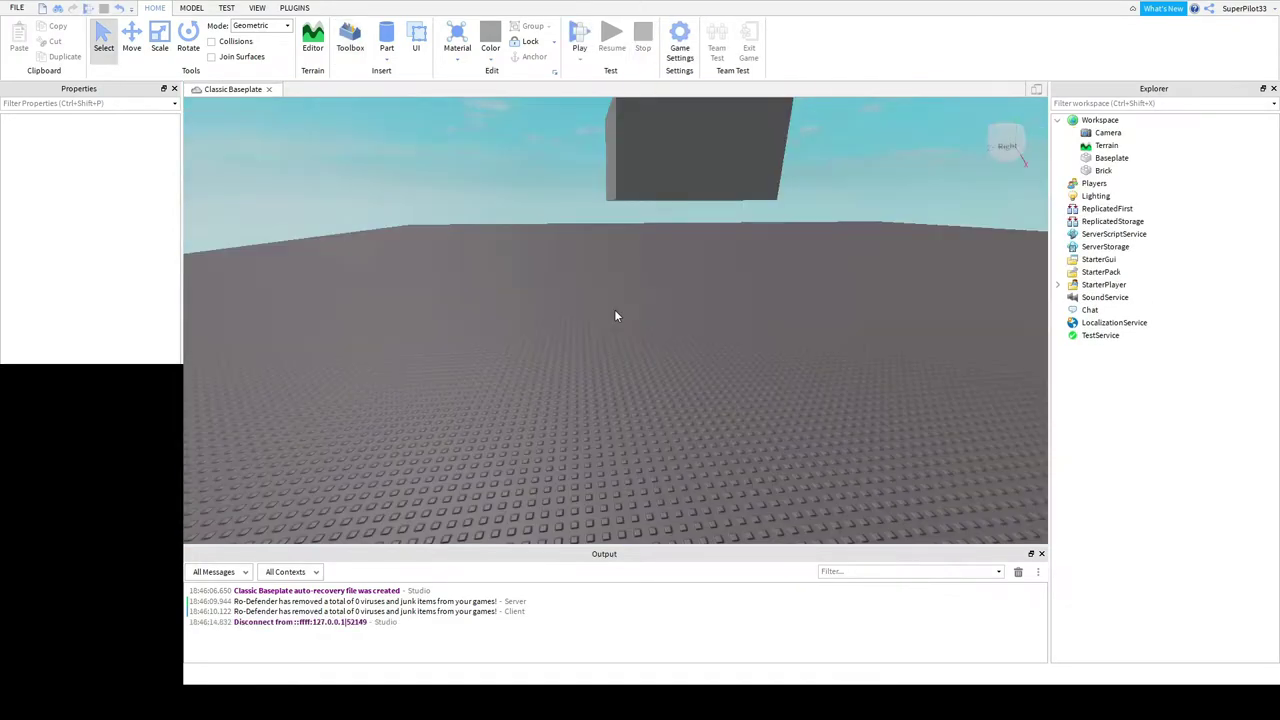
Select the floating brick and turn off its CanCollide and Anchored properties
click(630, 188)
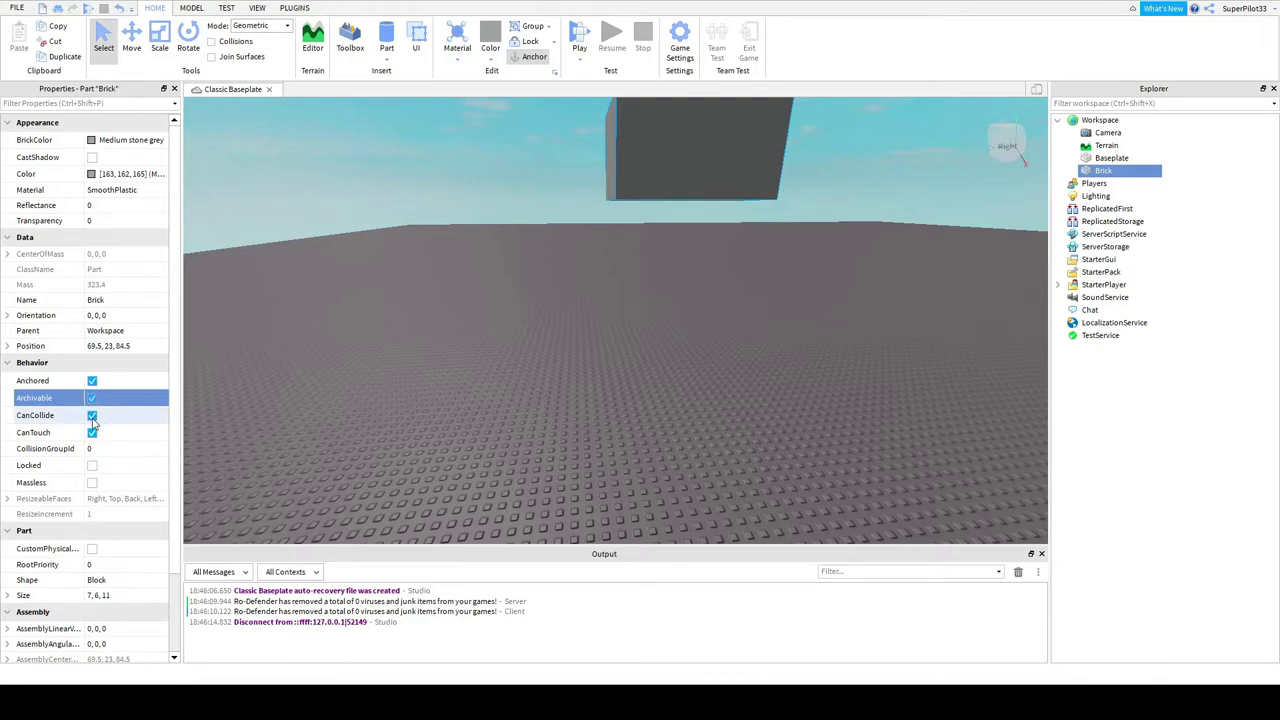
click(92, 415)
right_drag(589, 432, 589, 416)
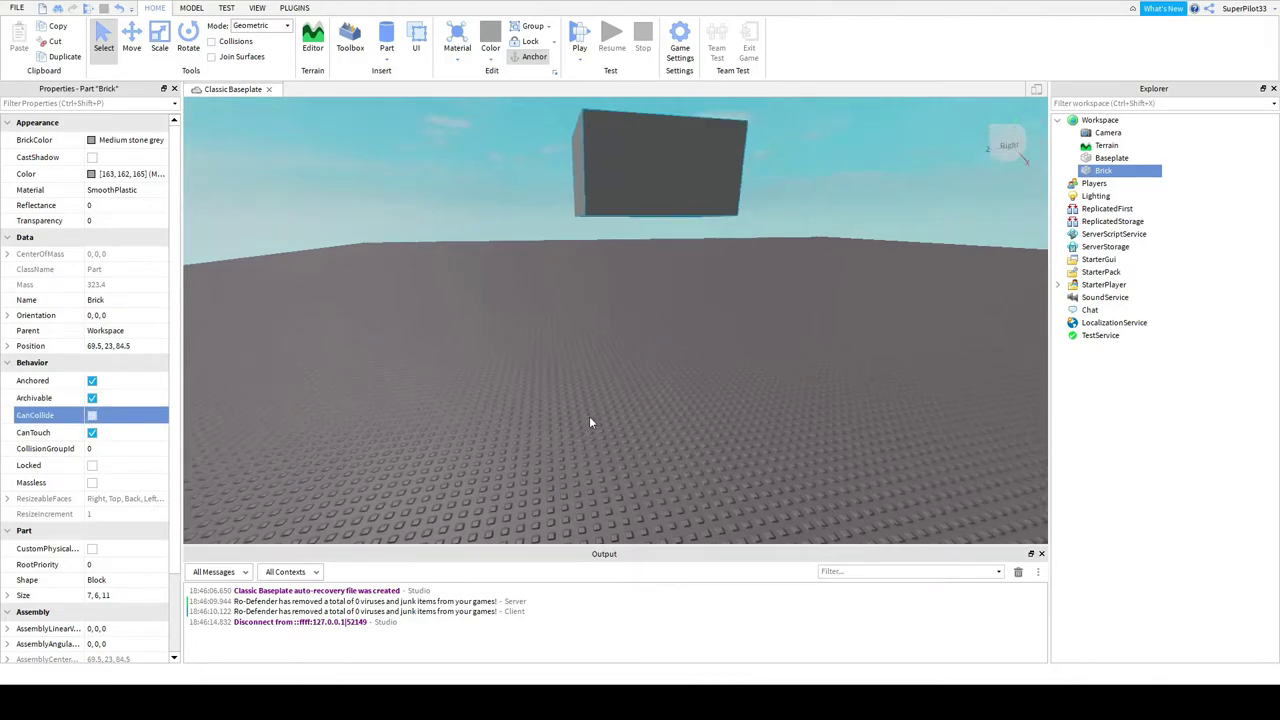
click(92, 381)
scroll(446, 344, down, 8)
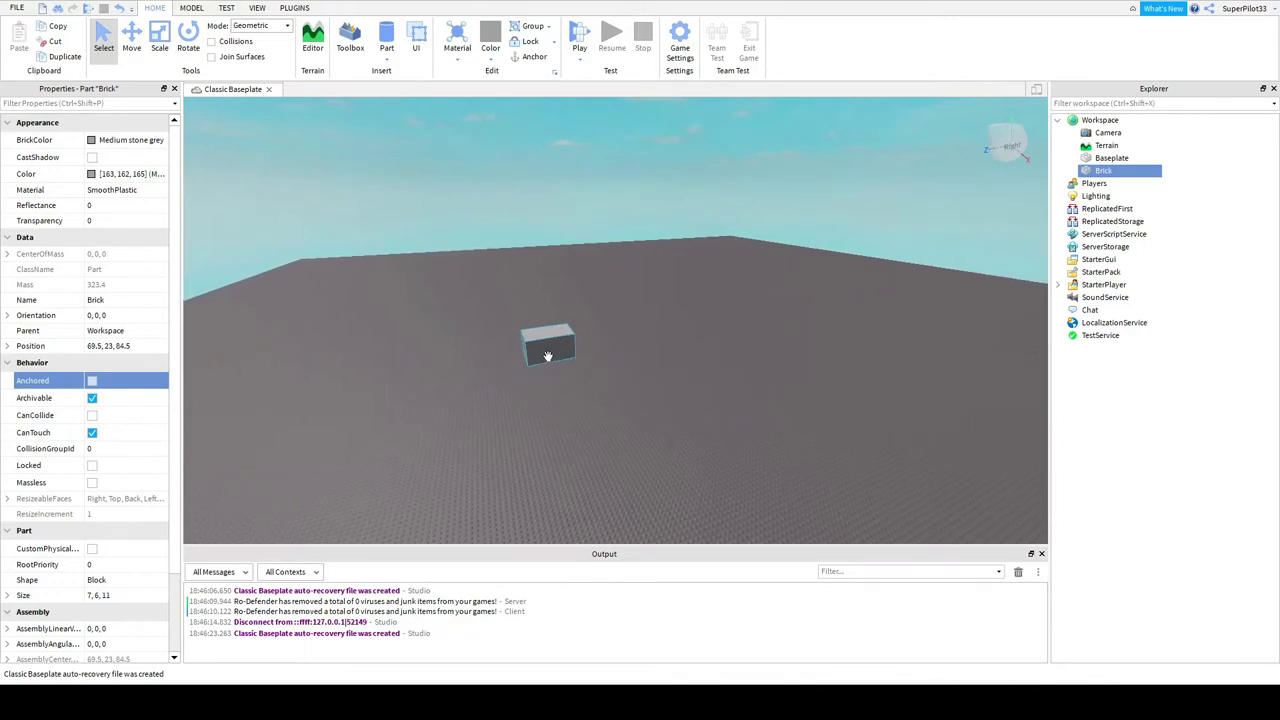
Scale the brick up to 40, 6, 28 and raise it high above the baseplate with the Move tool to position 70, 138, 76
click(131, 47)
click(160, 47)
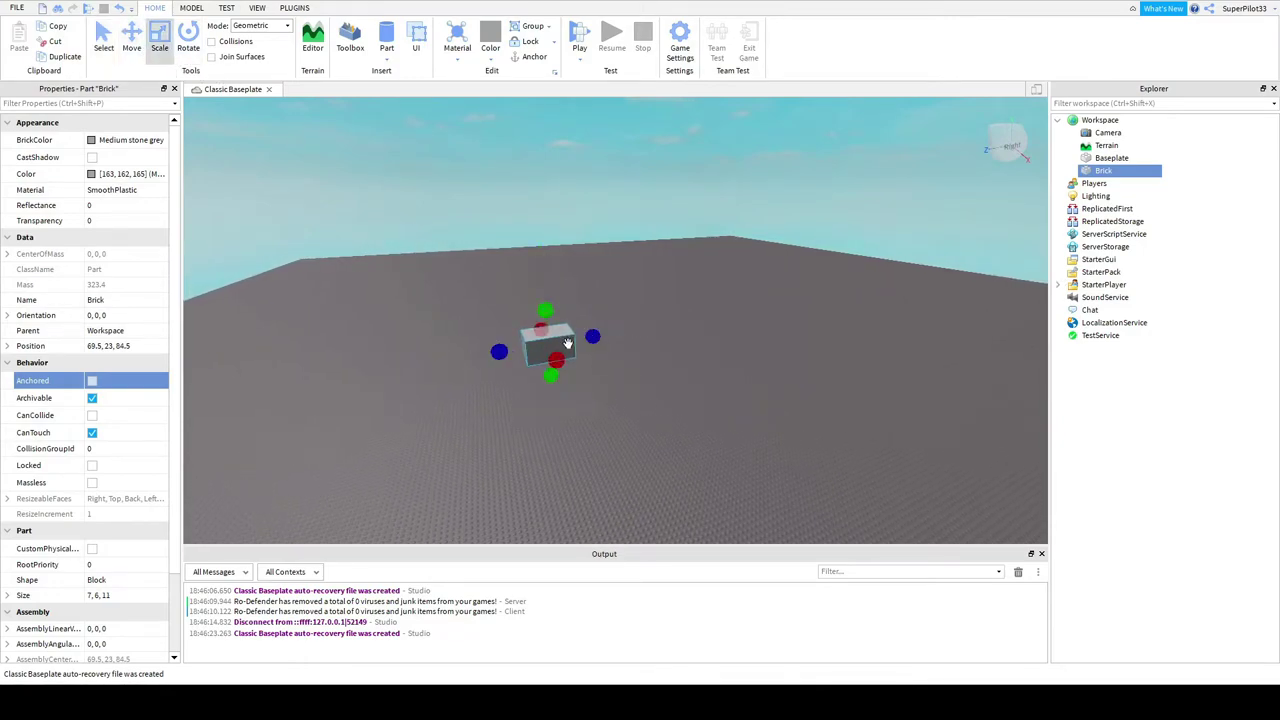
drag(555, 362, 576, 405)
drag(604, 352, 671, 338)
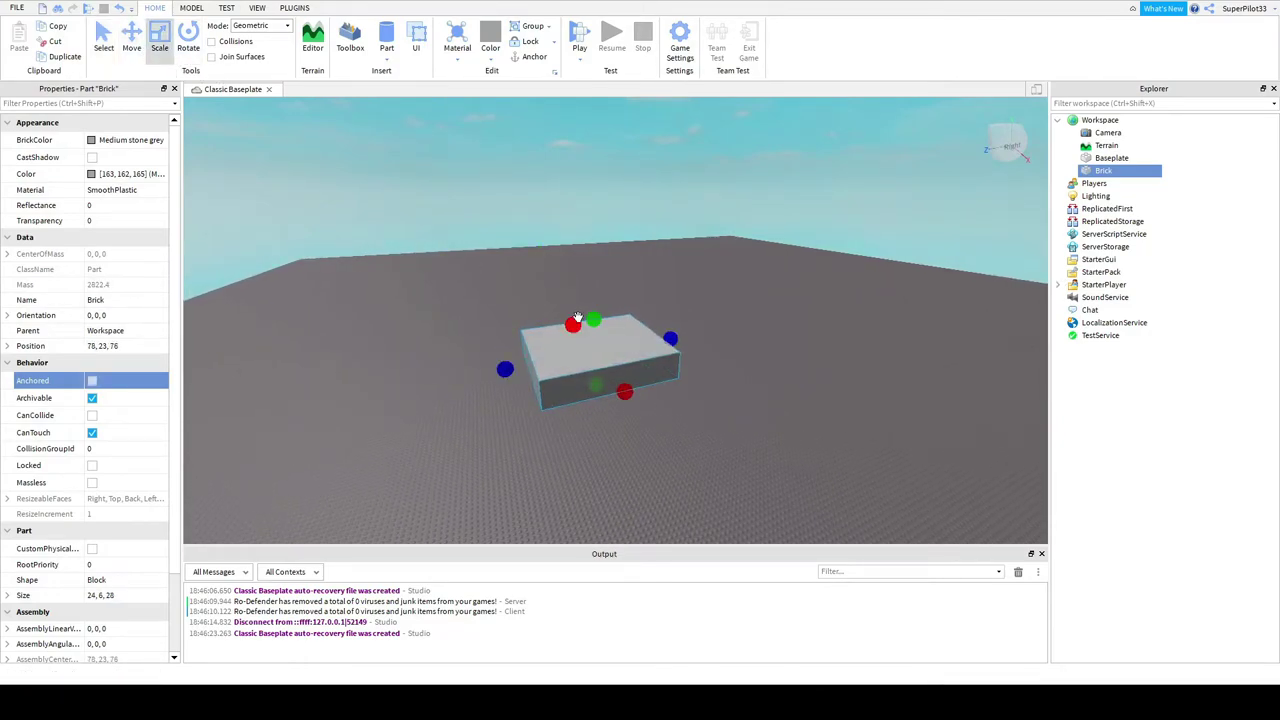
drag(572, 323, 586, 252)
click(131, 47)
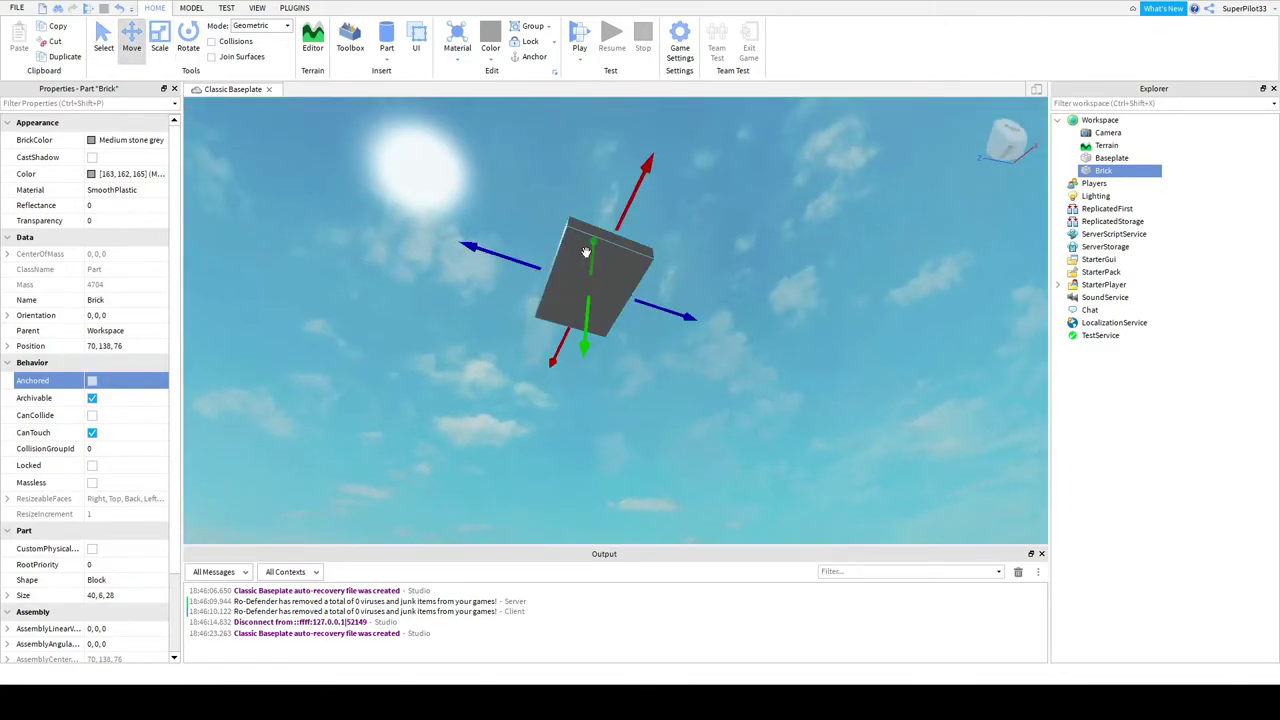
Playtest the place to check what happens to the unanchored, non-colliding brick, looking around the baseplate with the character, and stop the test
click(578, 40)
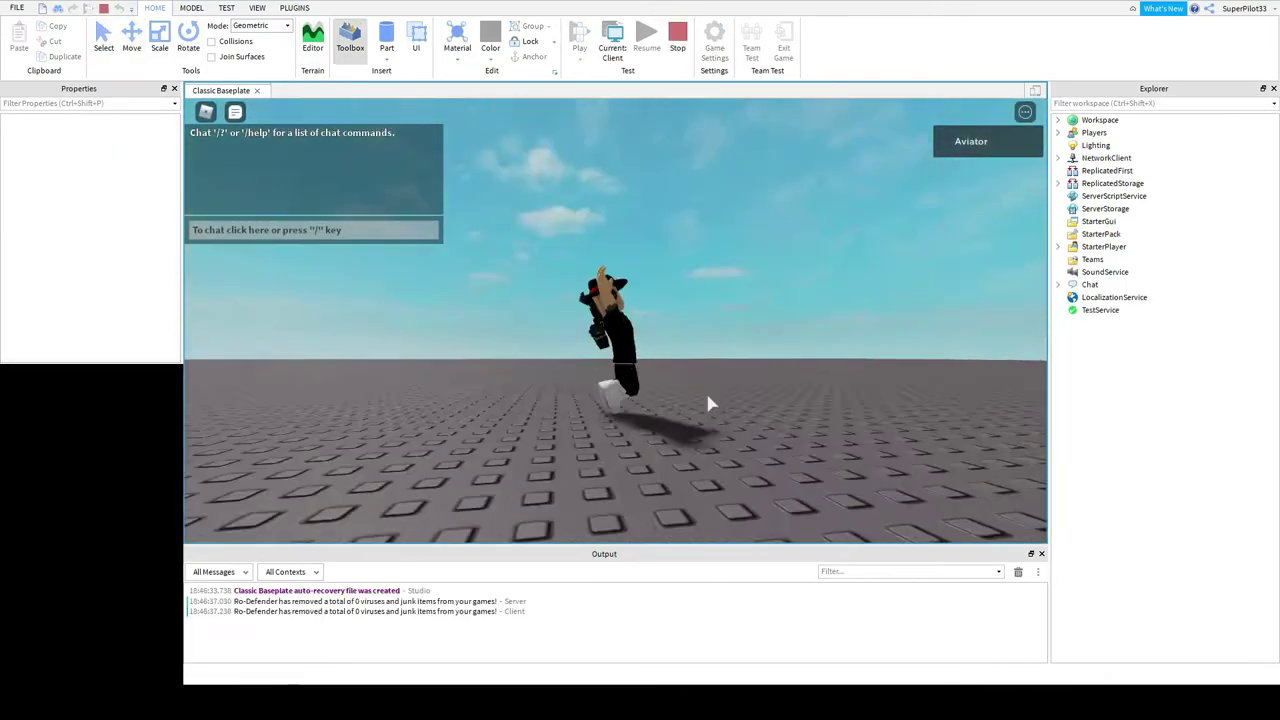
right_drag(708, 396, 708, 397)
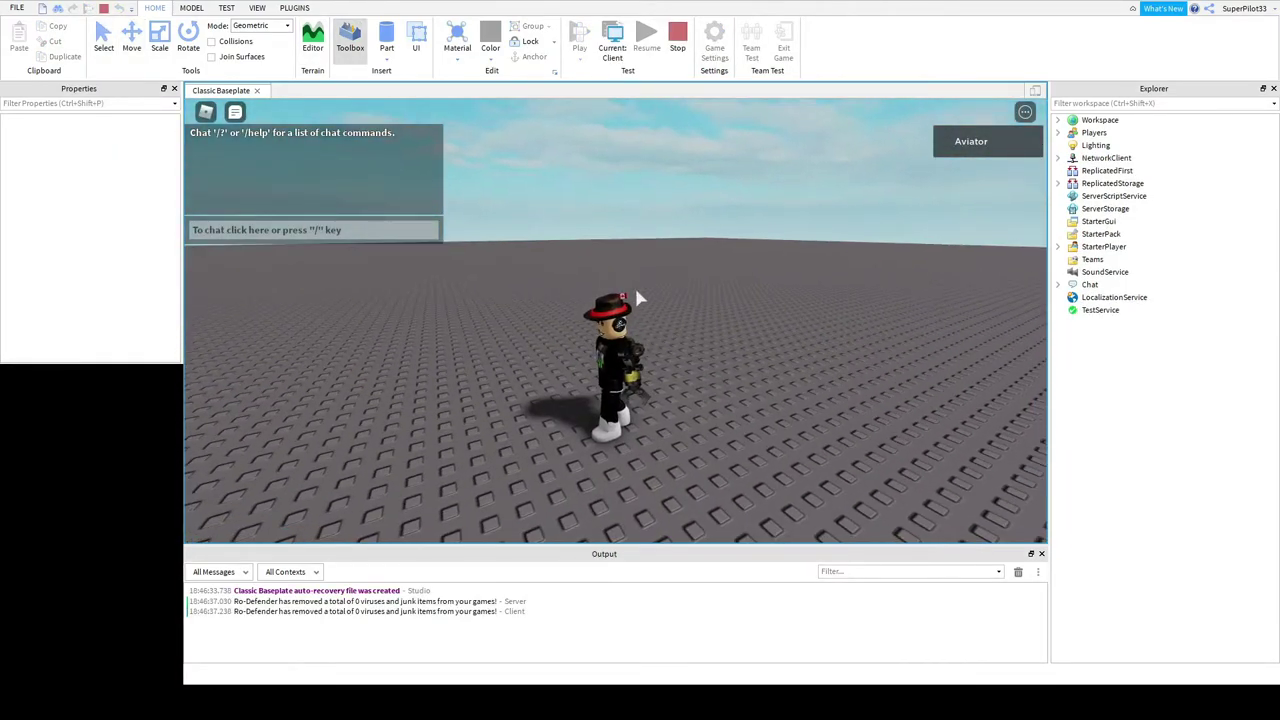
scroll(634, 280, down, 4)
scroll(635, 268, down, 3)
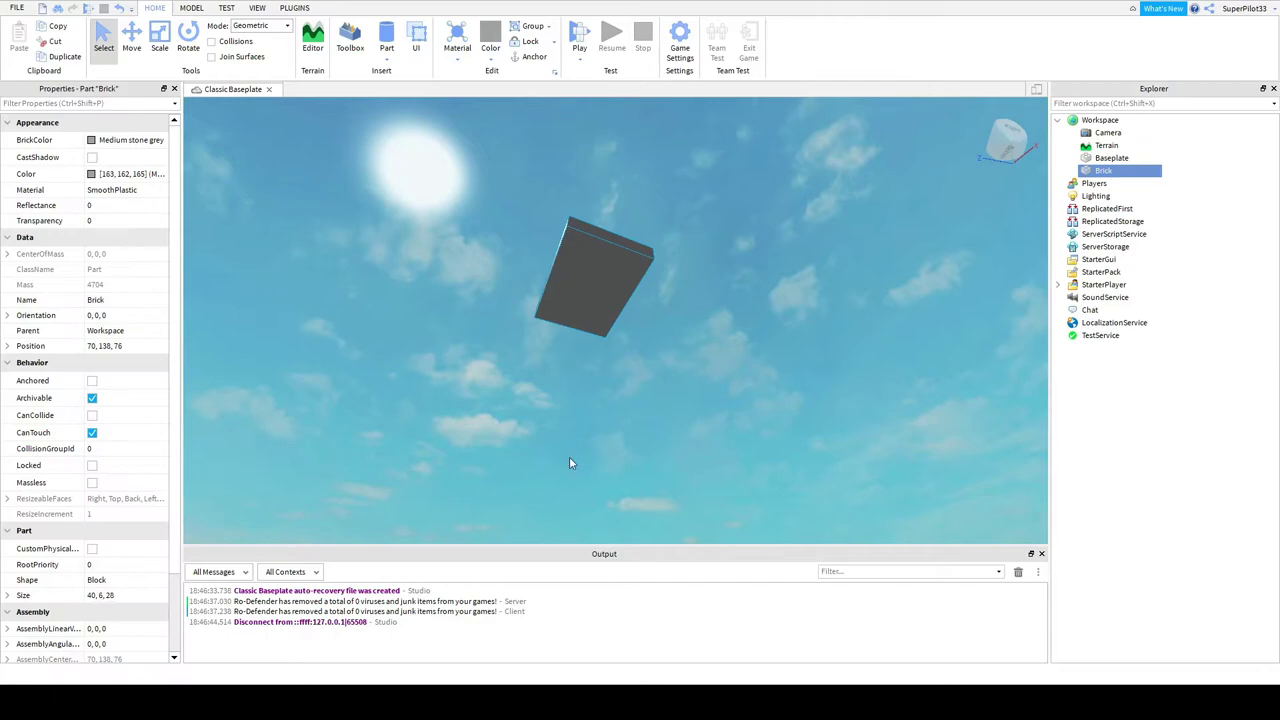
Bring the large brick down from the sky onto the baseplate at position 95, 3, 7
right_drag(441, 314, 474, 214)
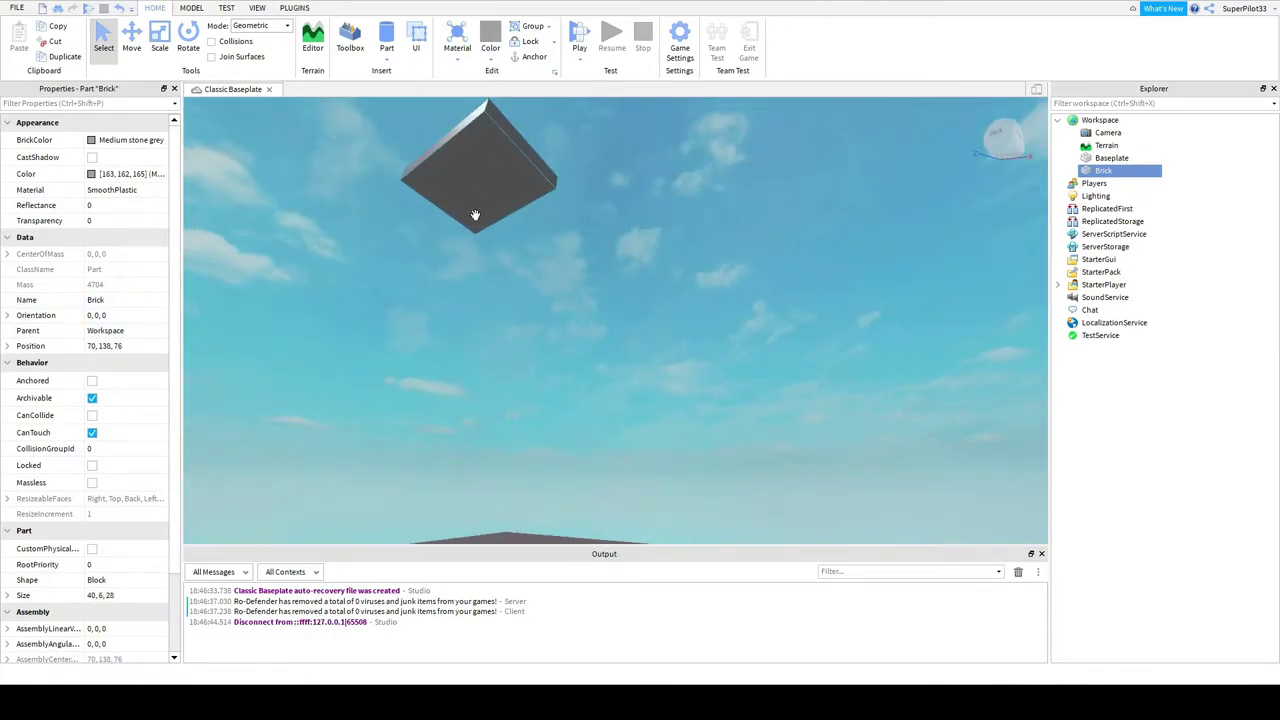
drag(474, 214, 491, 209)
right_drag(474, 214, 491, 209)
drag(491, 209, 462, 333)
key(f)
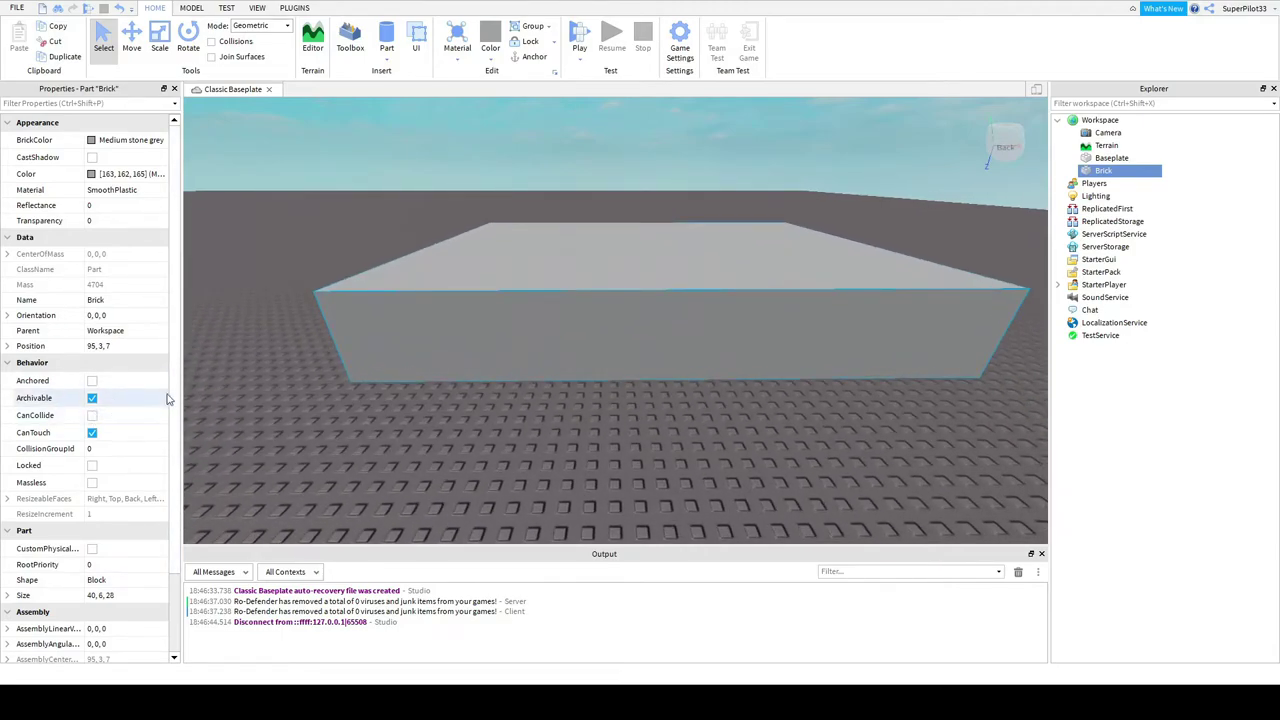
Turn on the Anchored property of the large brick on the baseplate
key(s)
key(d)
key(w)
key(d)
key(w)
right_drag(628, 292, 585, 297)
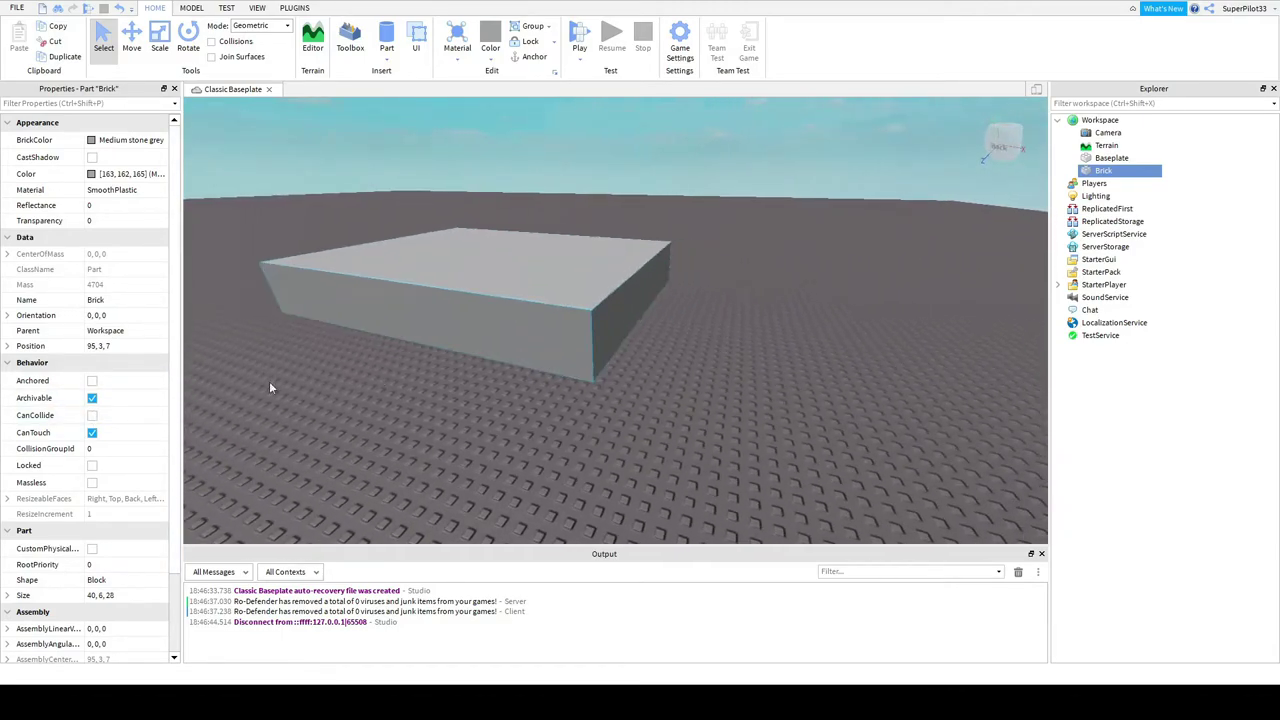
click(92, 382)
key(a)
key(w)
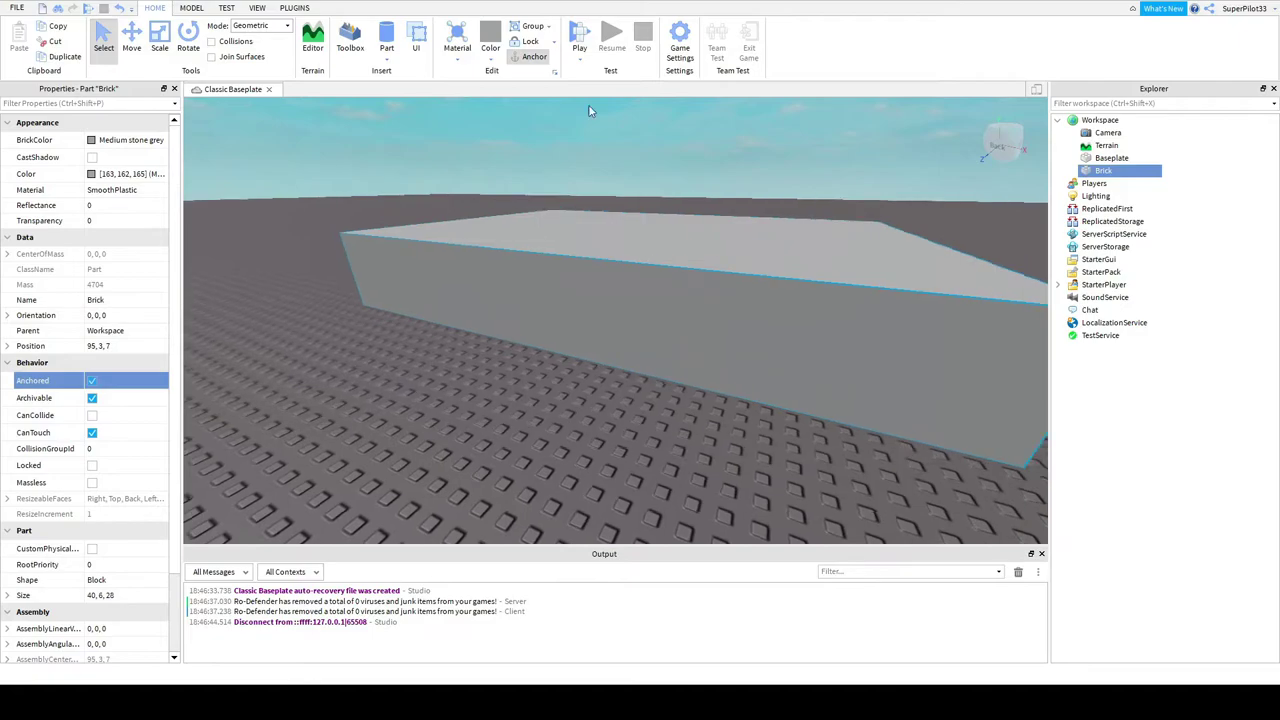
Playtest the place, walk the character into the anchored brick with CanCollide off to check collision, and stop the test
key(s)
key(w)
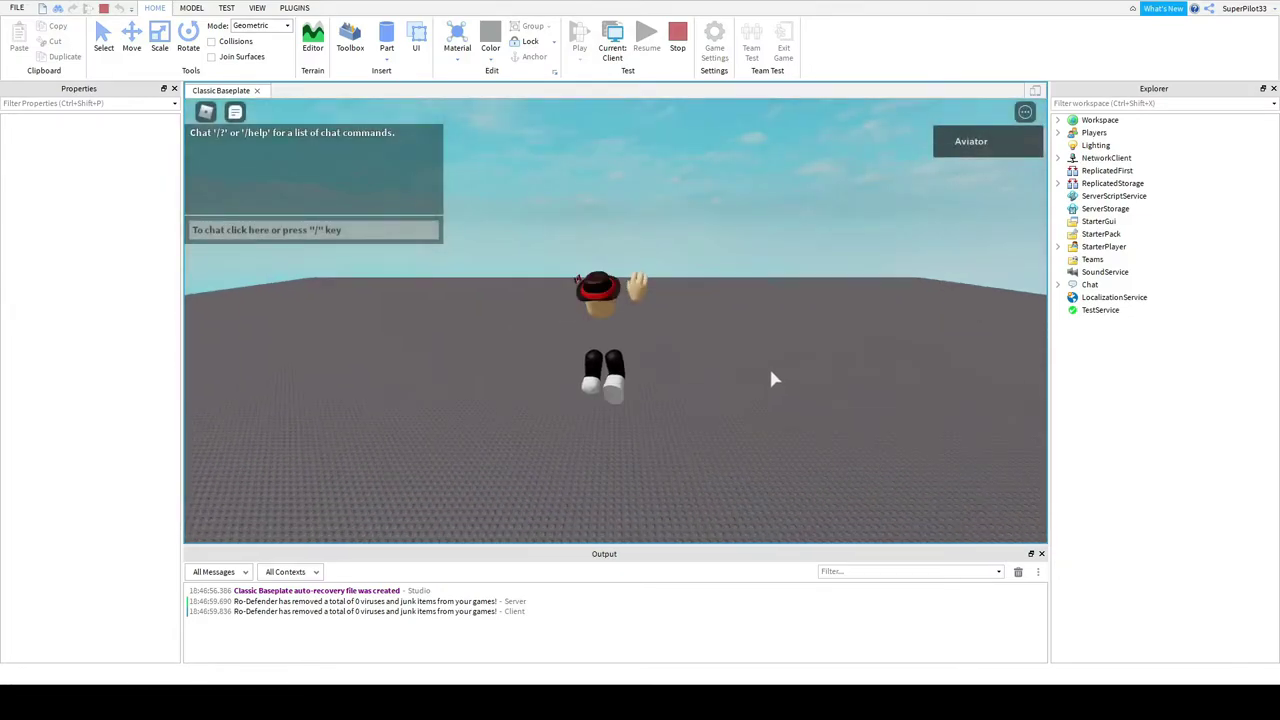
right_drag(770, 371, 663, 350)
scroll(663, 350, down, 4)
key(s)
key(w)
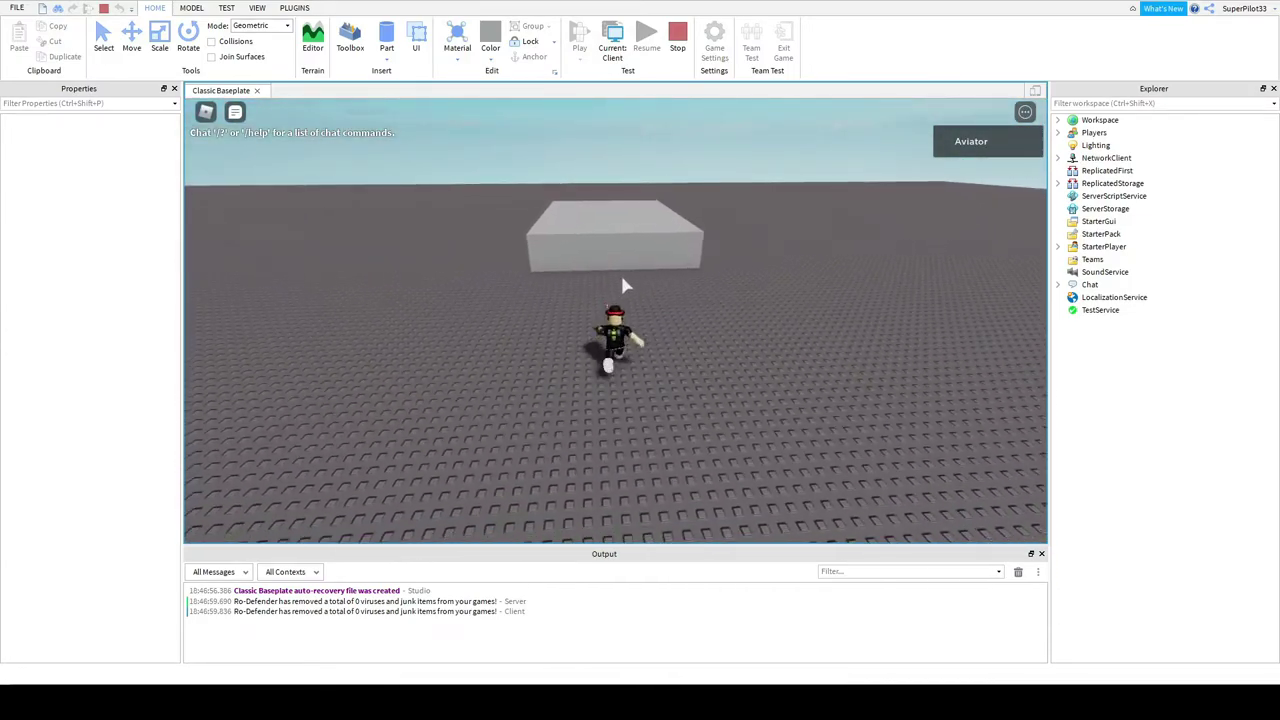
key(d)
key(w)
right_drag(671, 307, 671, 307)
key(a)
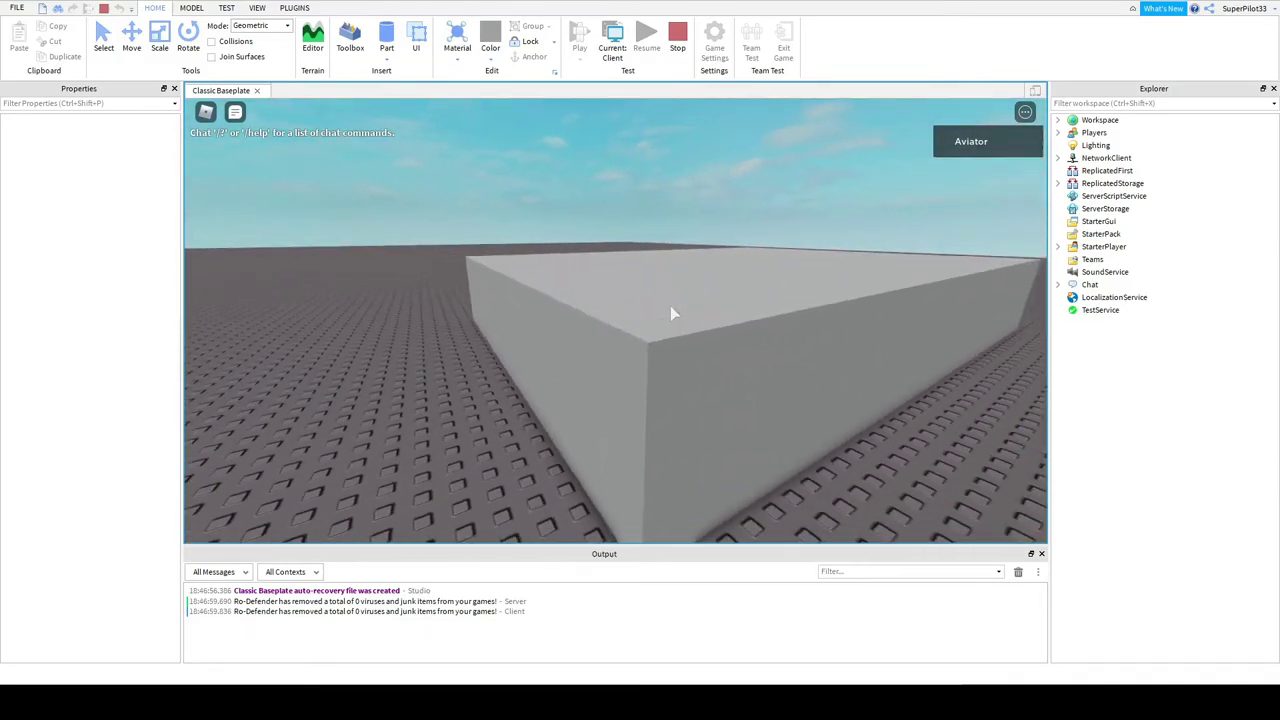
key(s)
mouse_move(437, 162)
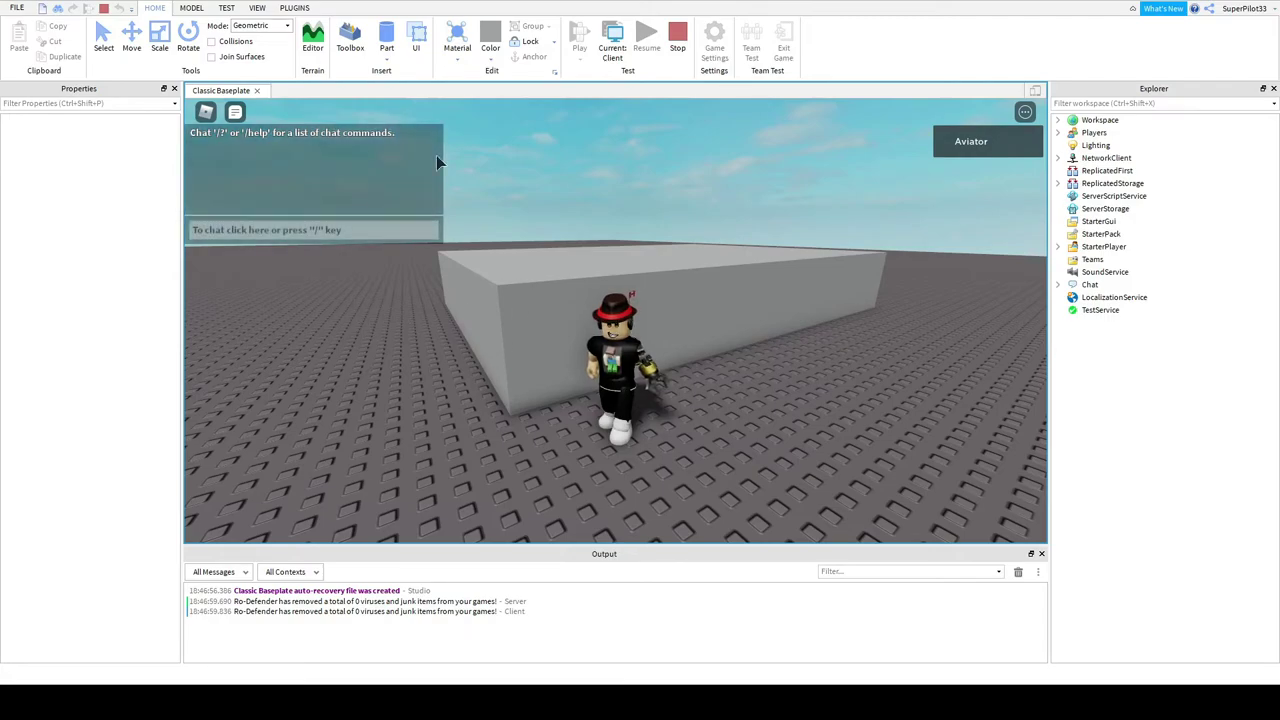
key(shift+F5)
Turn on the brick's CanCollide property and insert a spawn location beside the brick at position 125, 0.5, 13
click(641, 255)
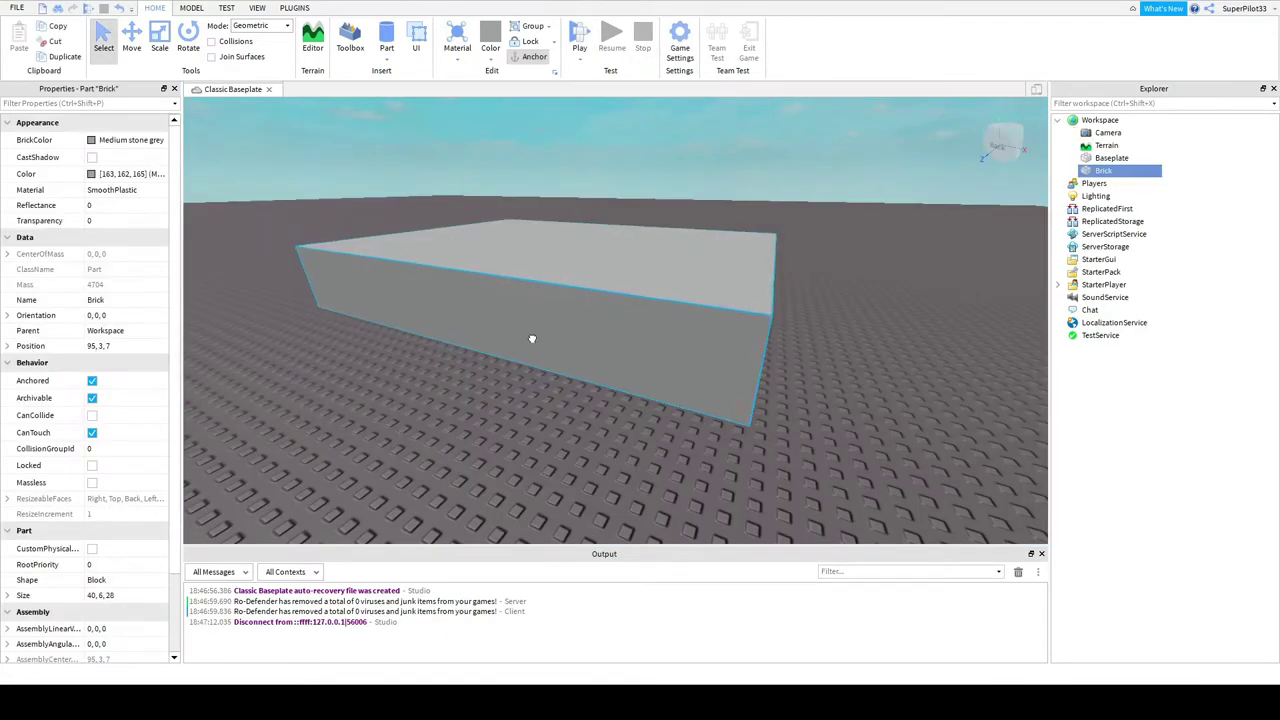
click(92, 416)
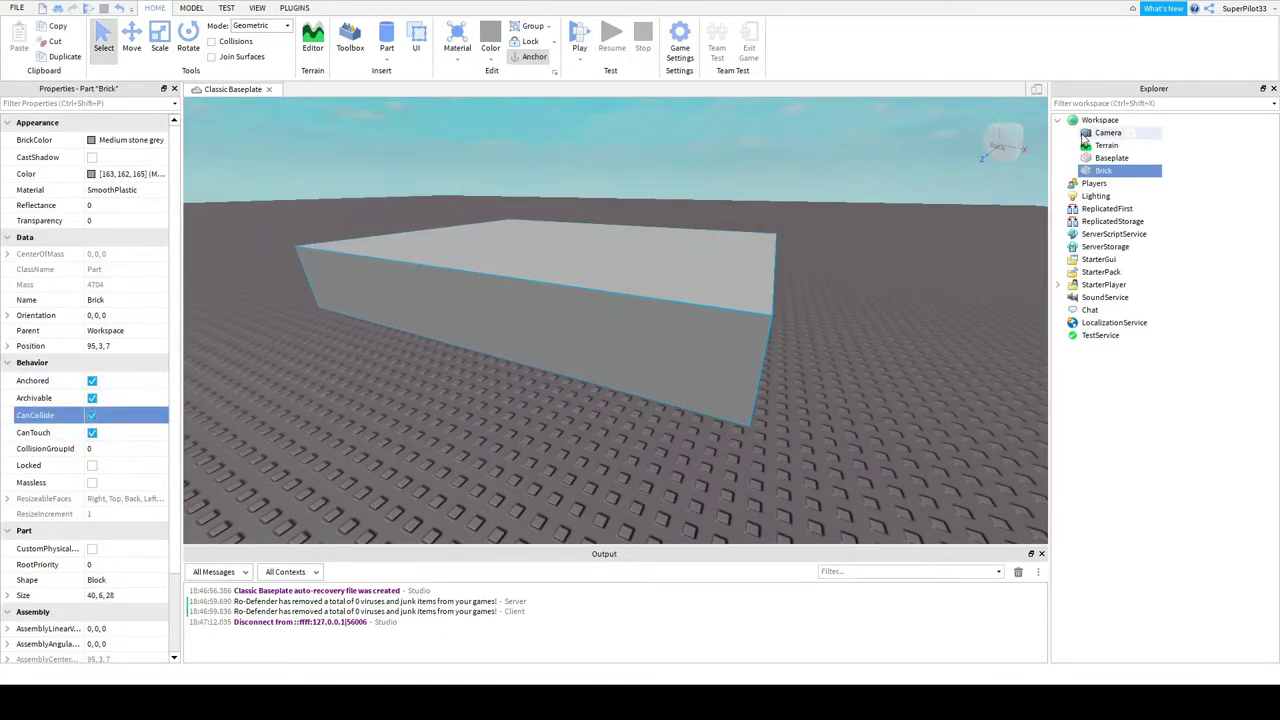
click(191, 8)
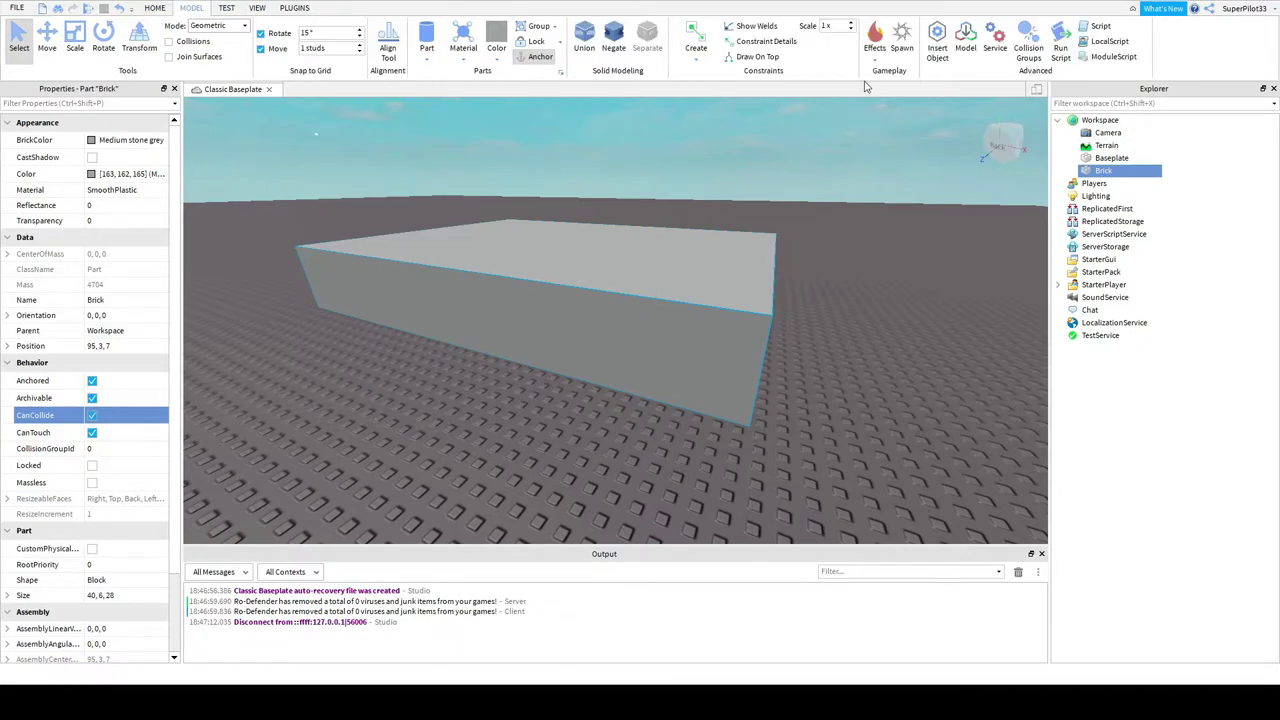
click(901, 47)
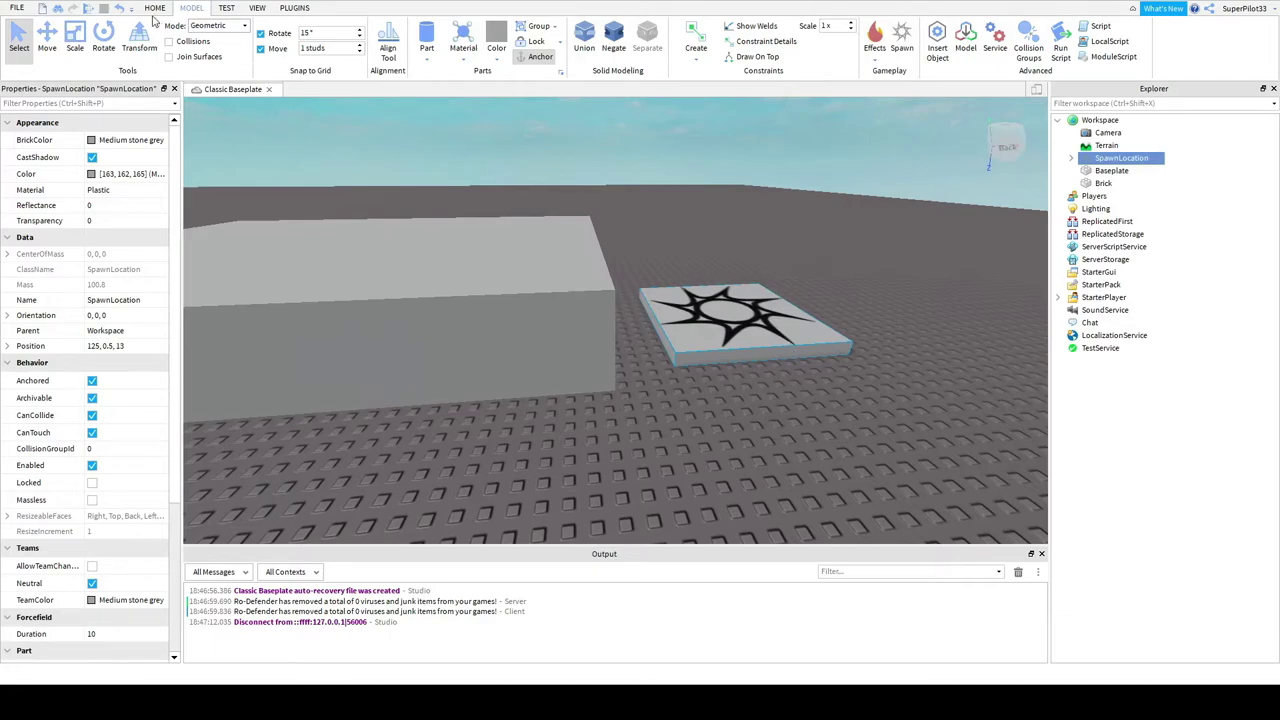
Playtest from the new spawn location, run into the large brick and jump onto it to check collision, and stop the test
click(102, 8)
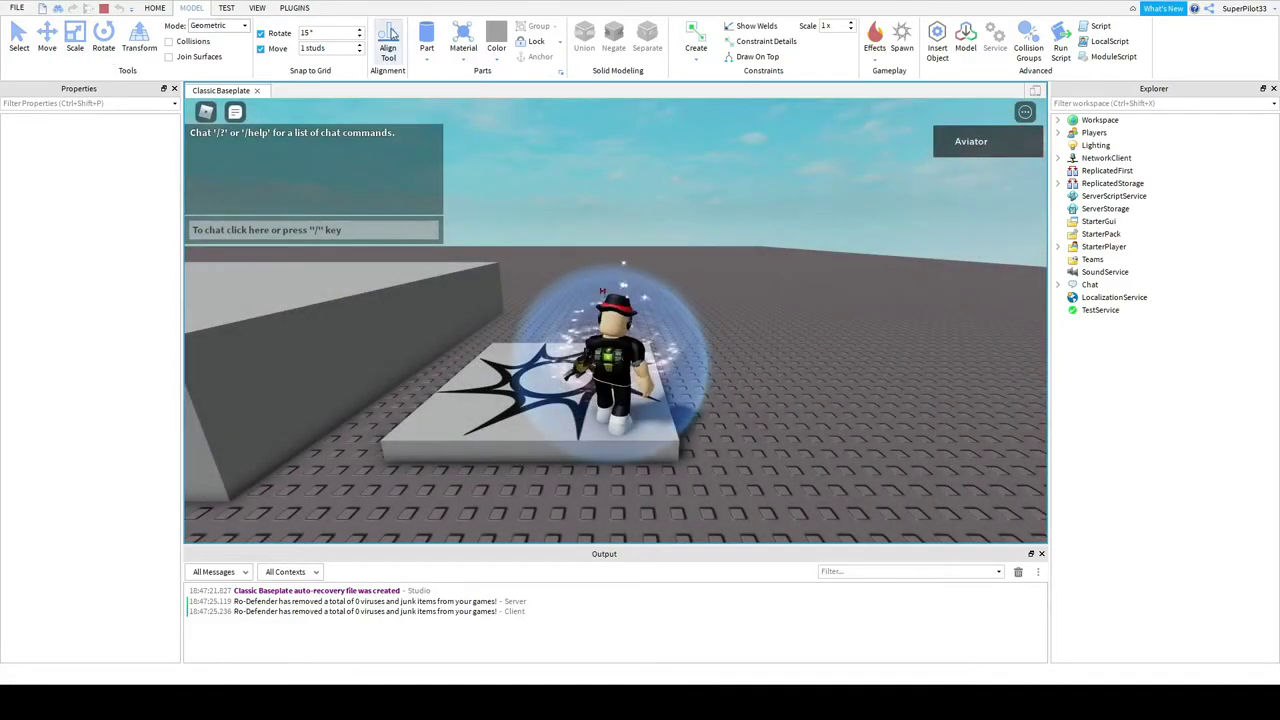
click(155, 8)
right_drag(546, 209, 546, 209)
key(a)
right_drag(733, 238, 733, 238)
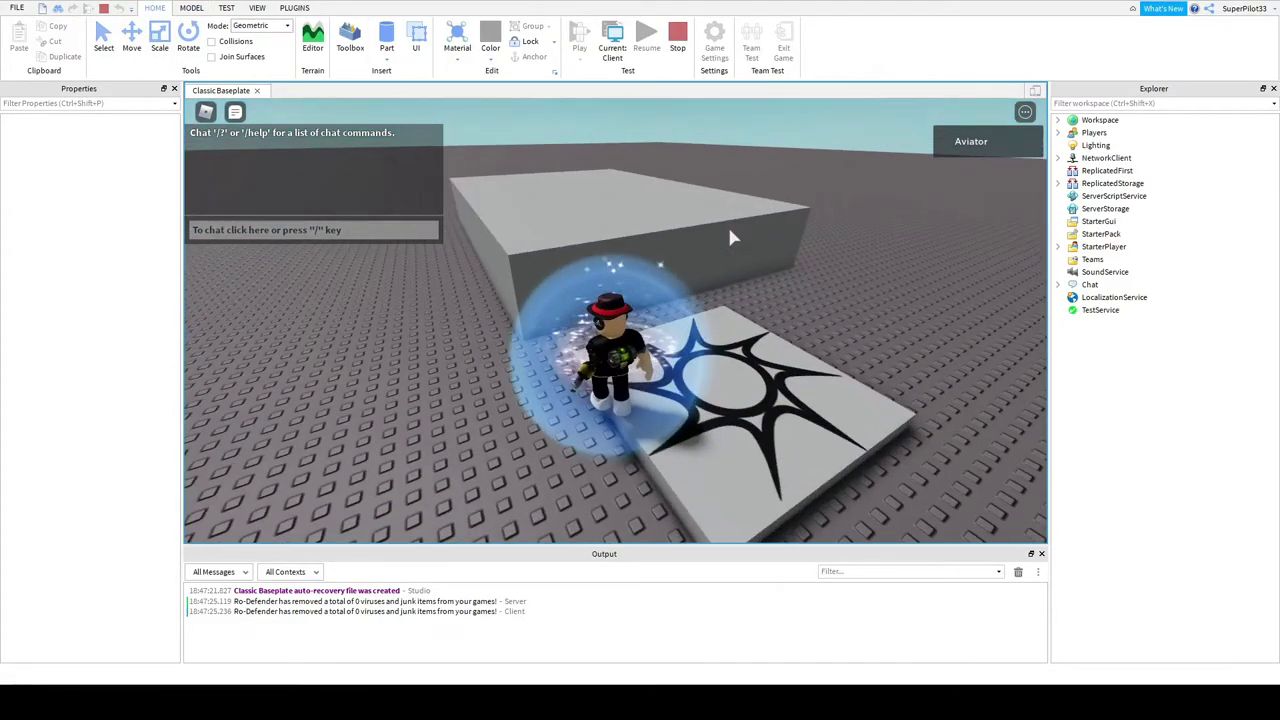
key(w)
key(space)
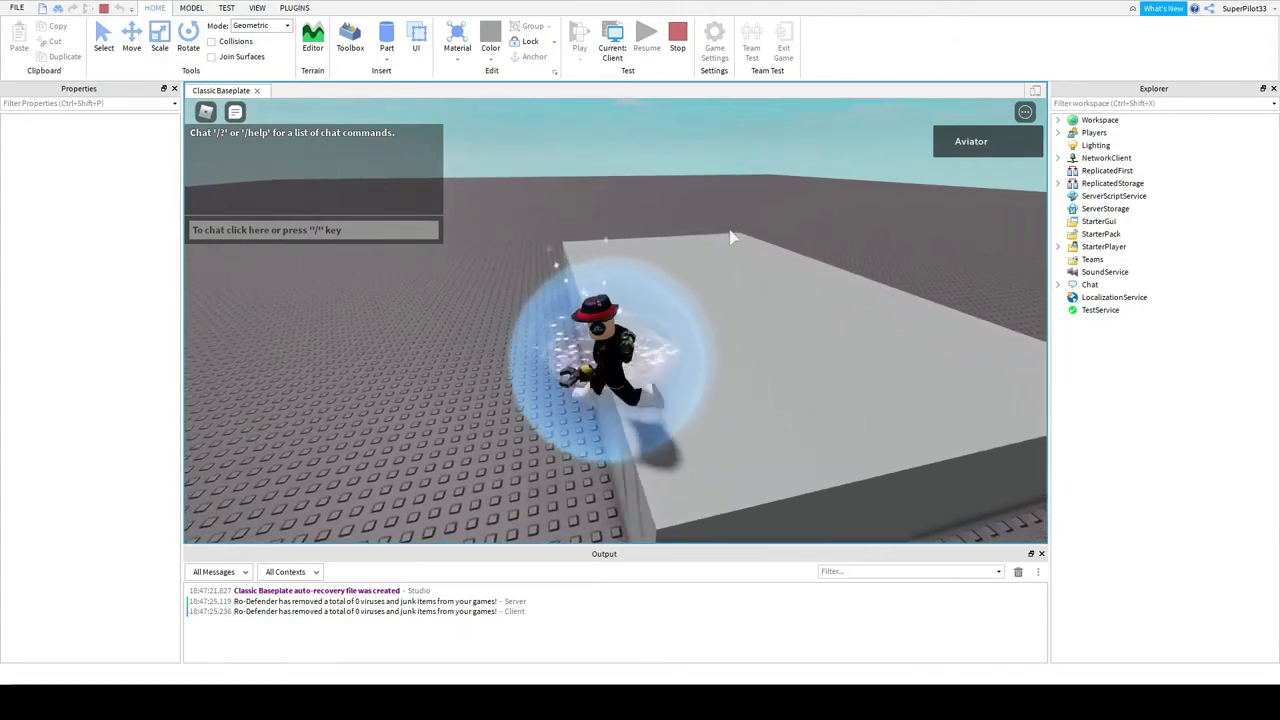
key(a)
key(space)
key(s)
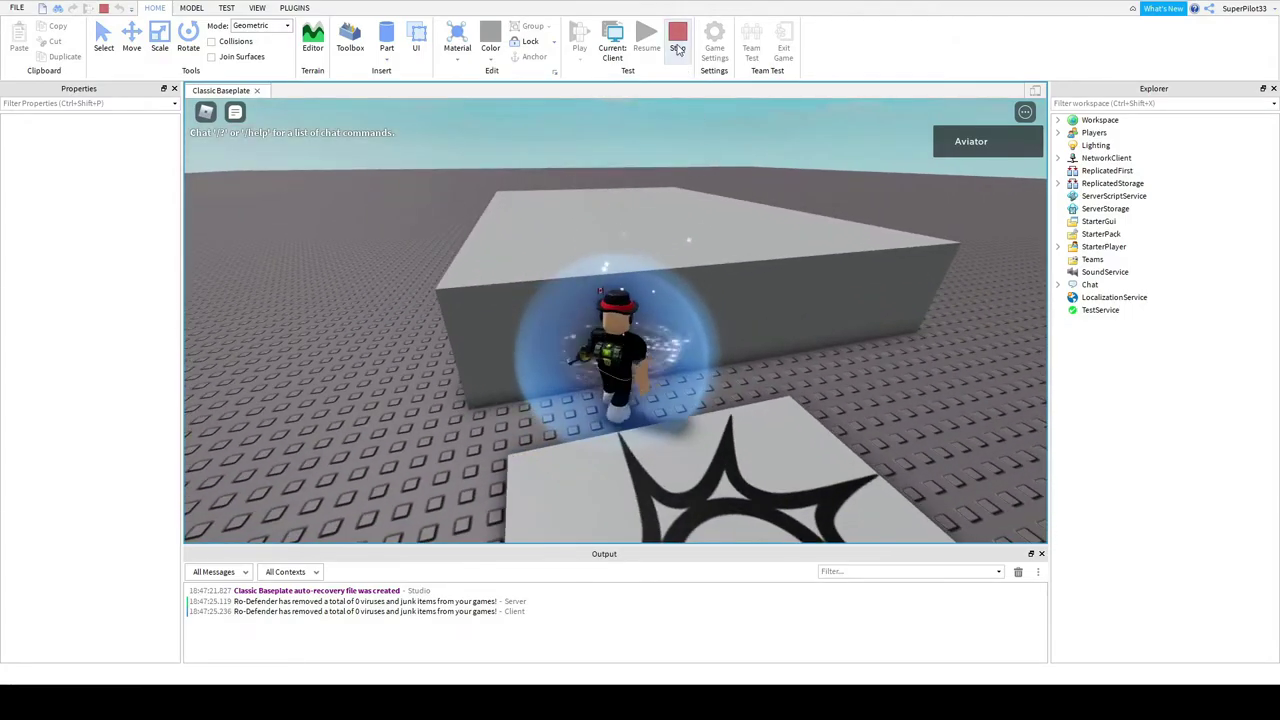
click(678, 50)
Select the large brick and shrink it with the Scale tool to size 2, 1, 5 on the baseplate
right_drag(588, 372, 331, 376)
right_drag(544, 381, 545, 382)
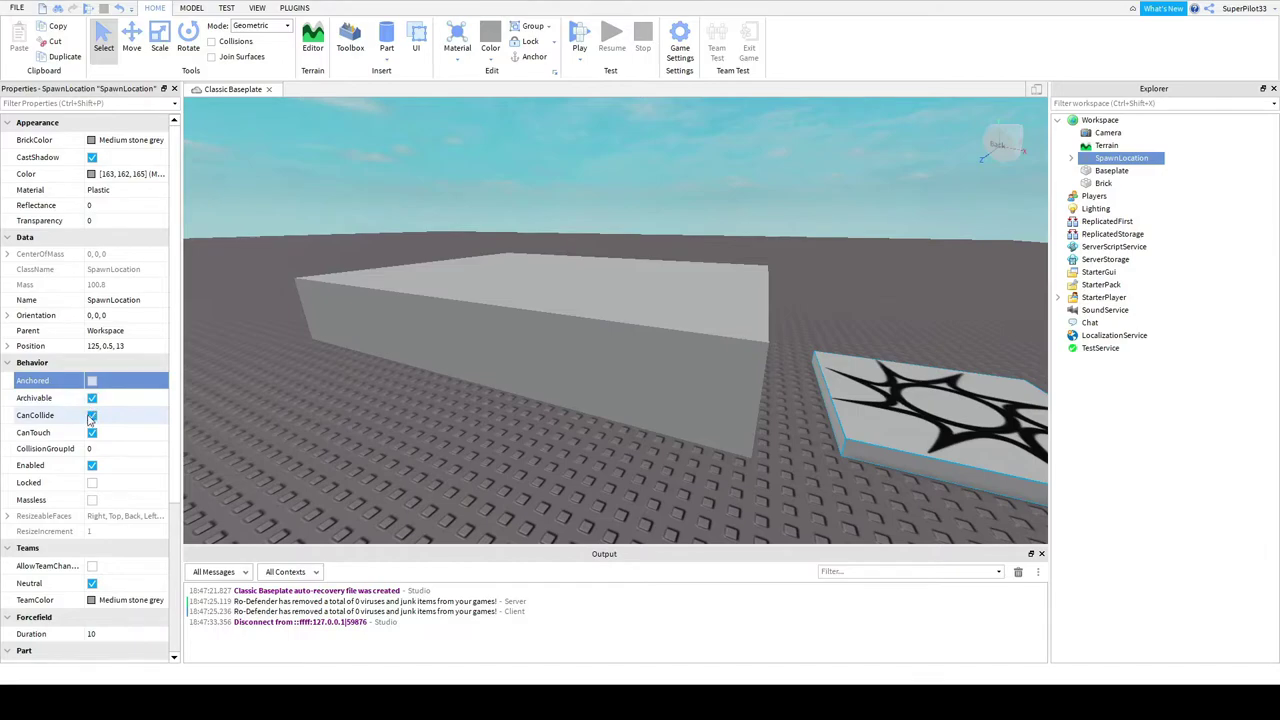
click(526, 294)
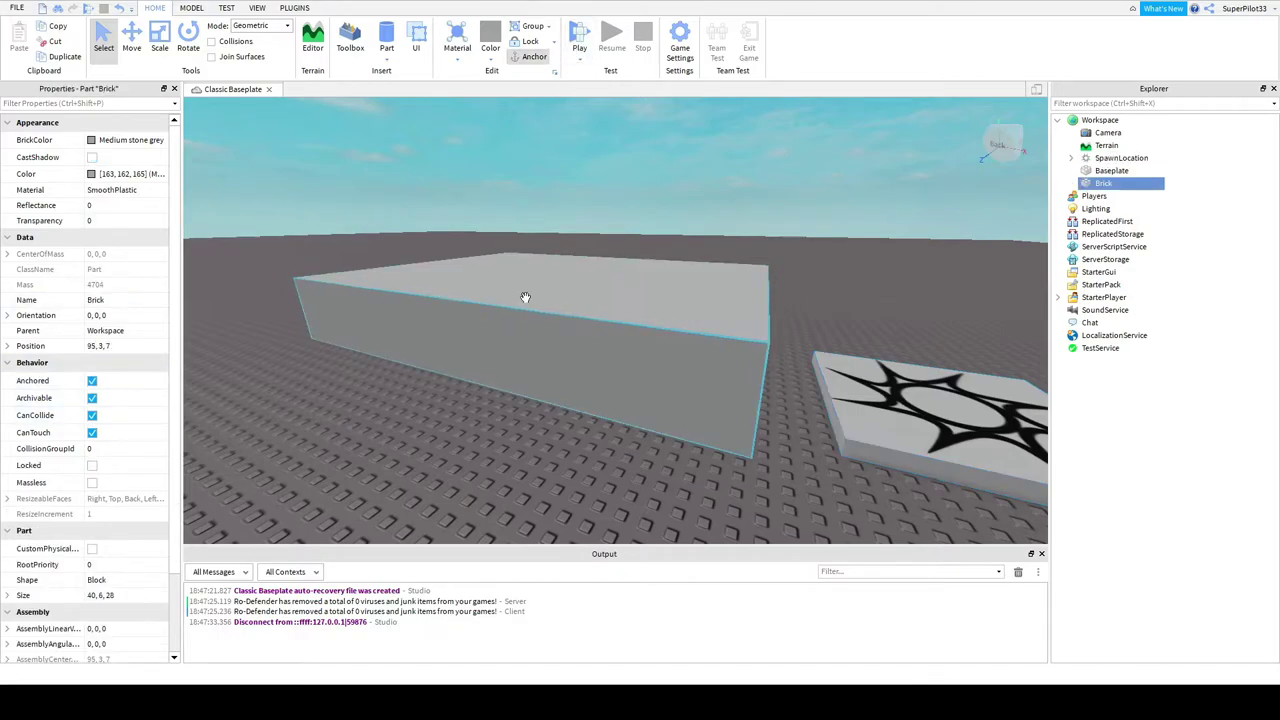
key(ctrl+2)
key(ctrl+3)
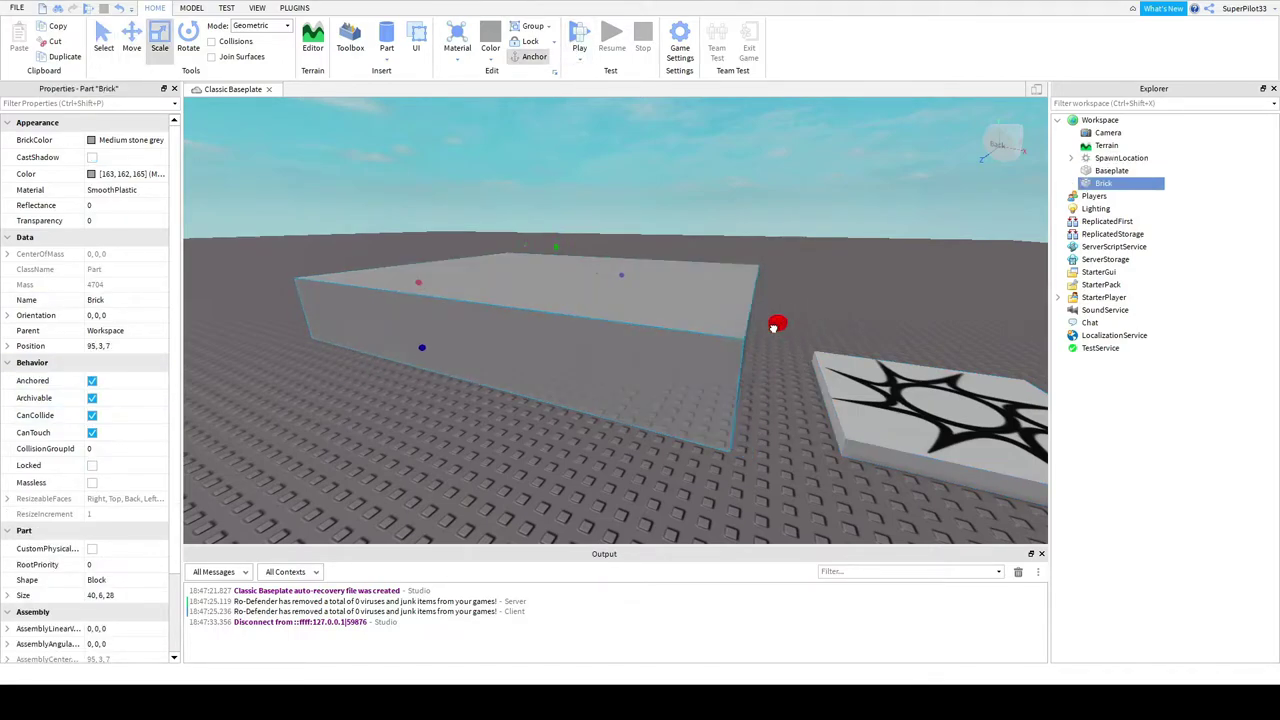
drag(771, 323, 463, 288)
drag(435, 235, 439, 275)
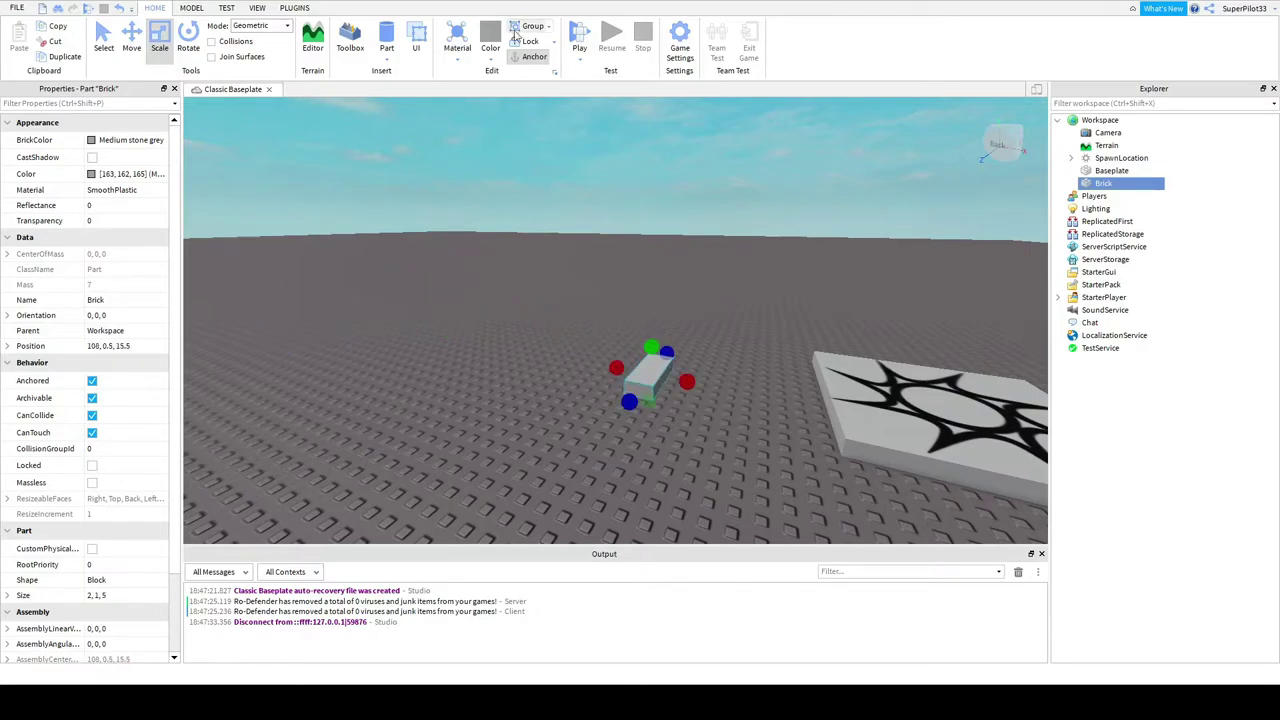
Playtest the place, run the character around and against the small brick to check how it reacts, and stop the test
click(579, 50)
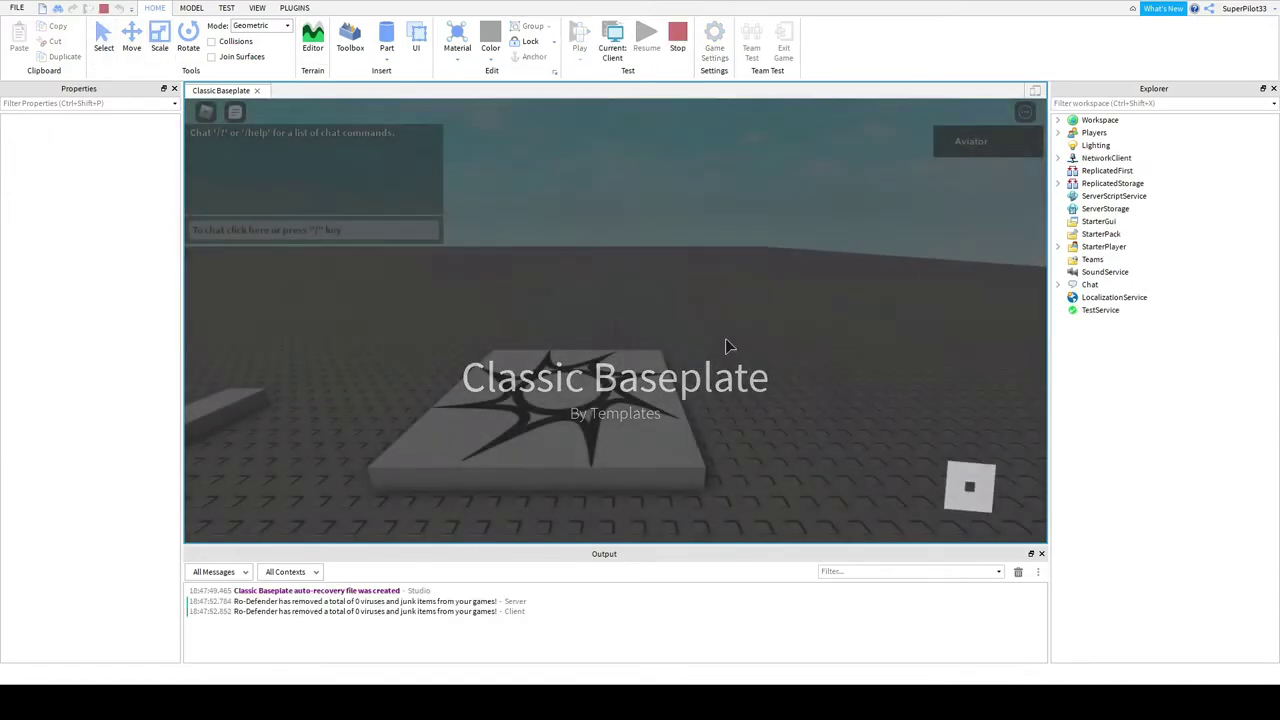
key(d)
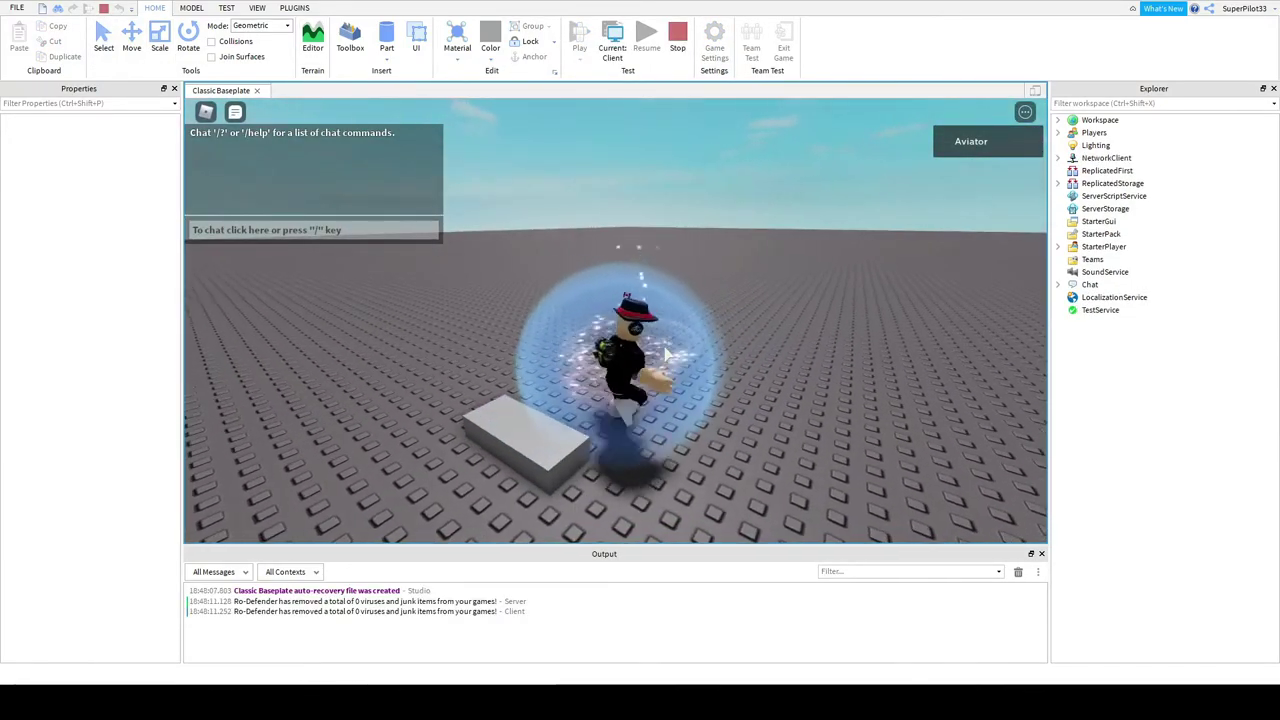
key(s)
key(a)
key(w)
key(d)
key(s)
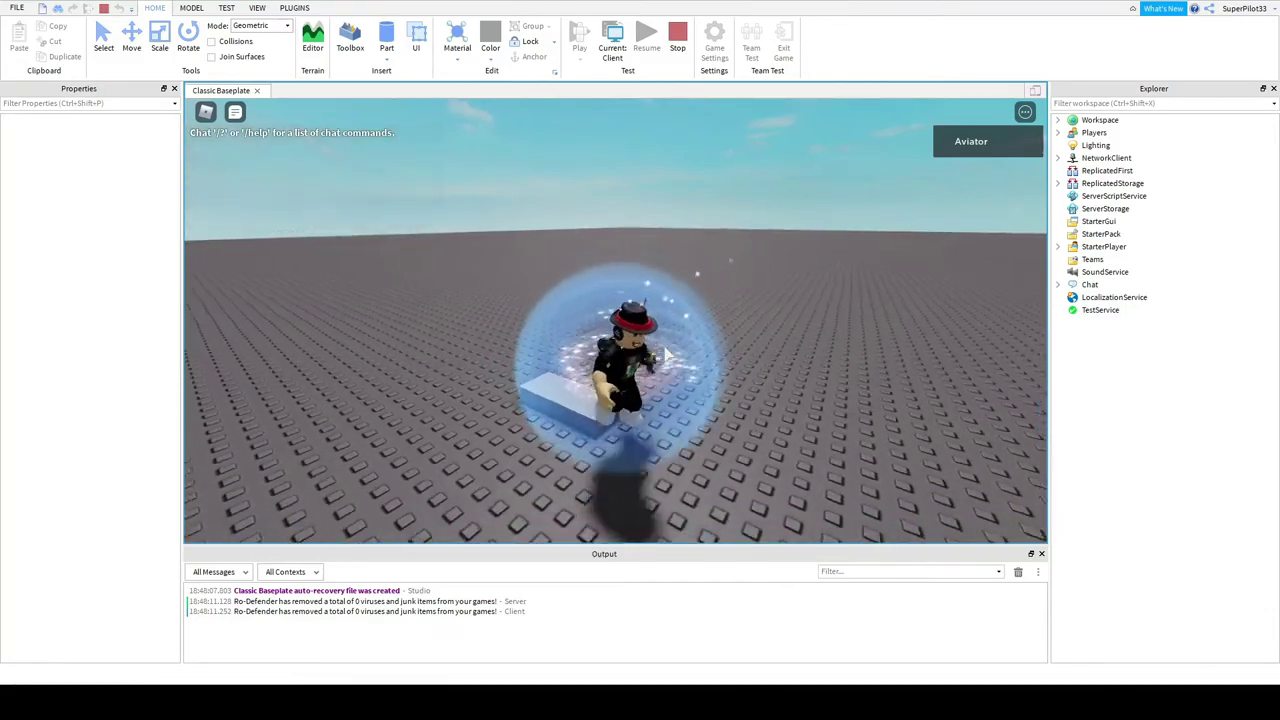
key(a)
key(s)
click(677, 47)
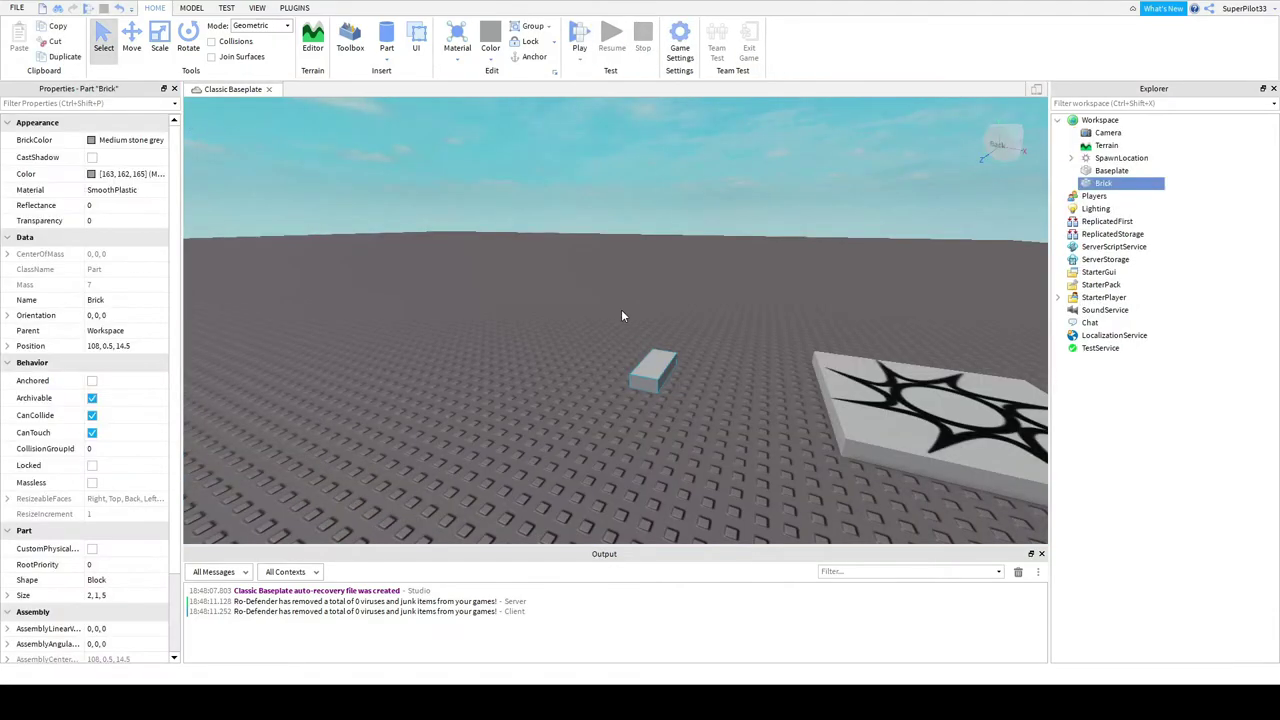
Focus on the small brick, shift it slightly across the baseplate, and return it to position 108, 0.5, 14.5
key(f)
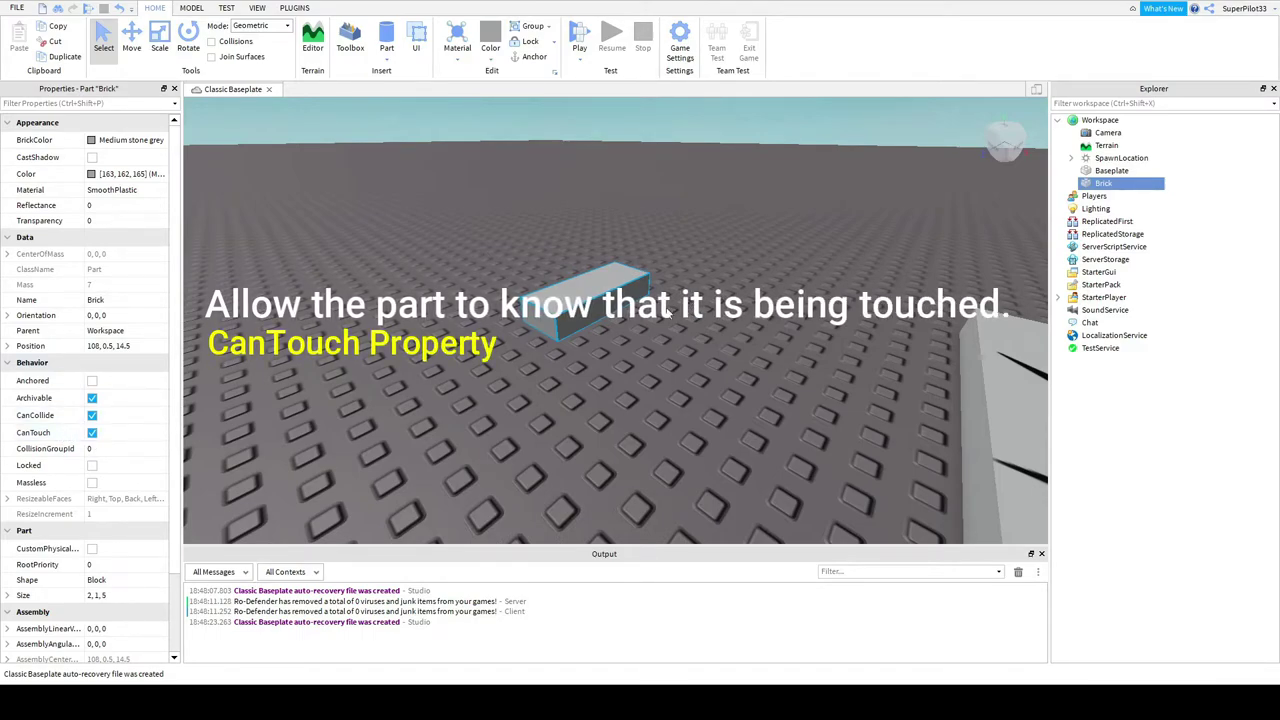
drag(600, 305, 596, 341)
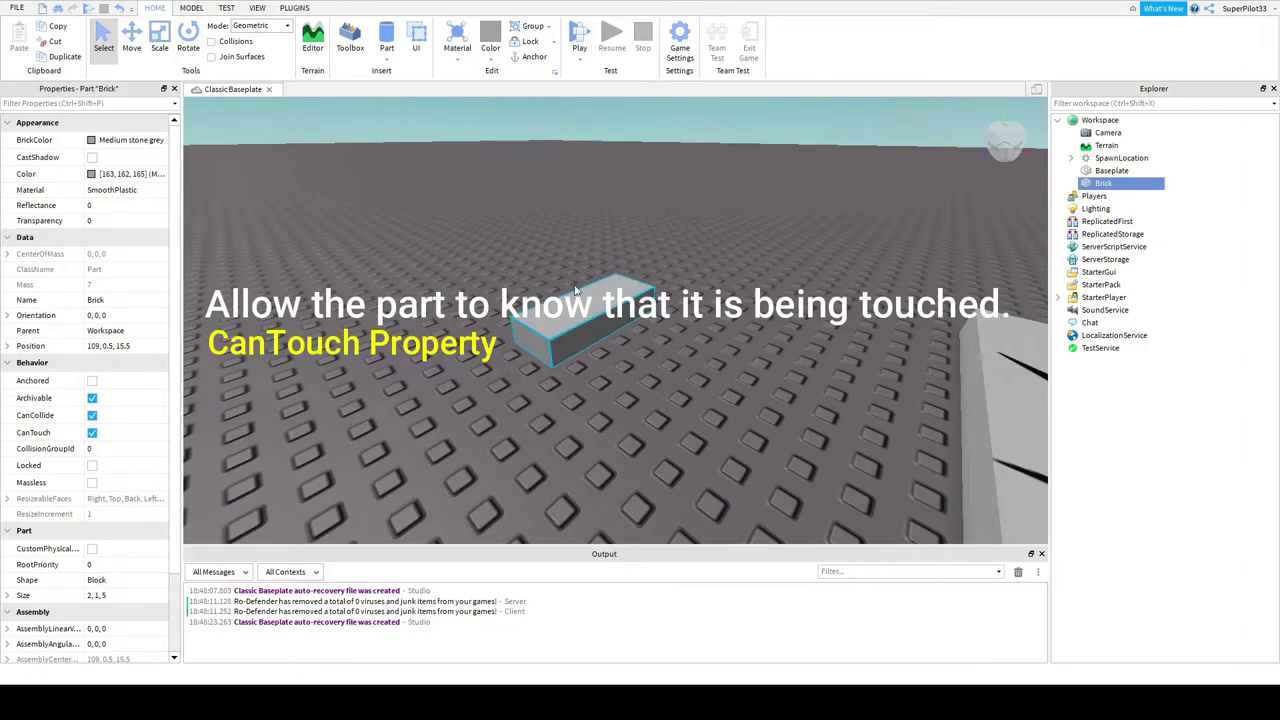
drag(576, 291, 575, 331)
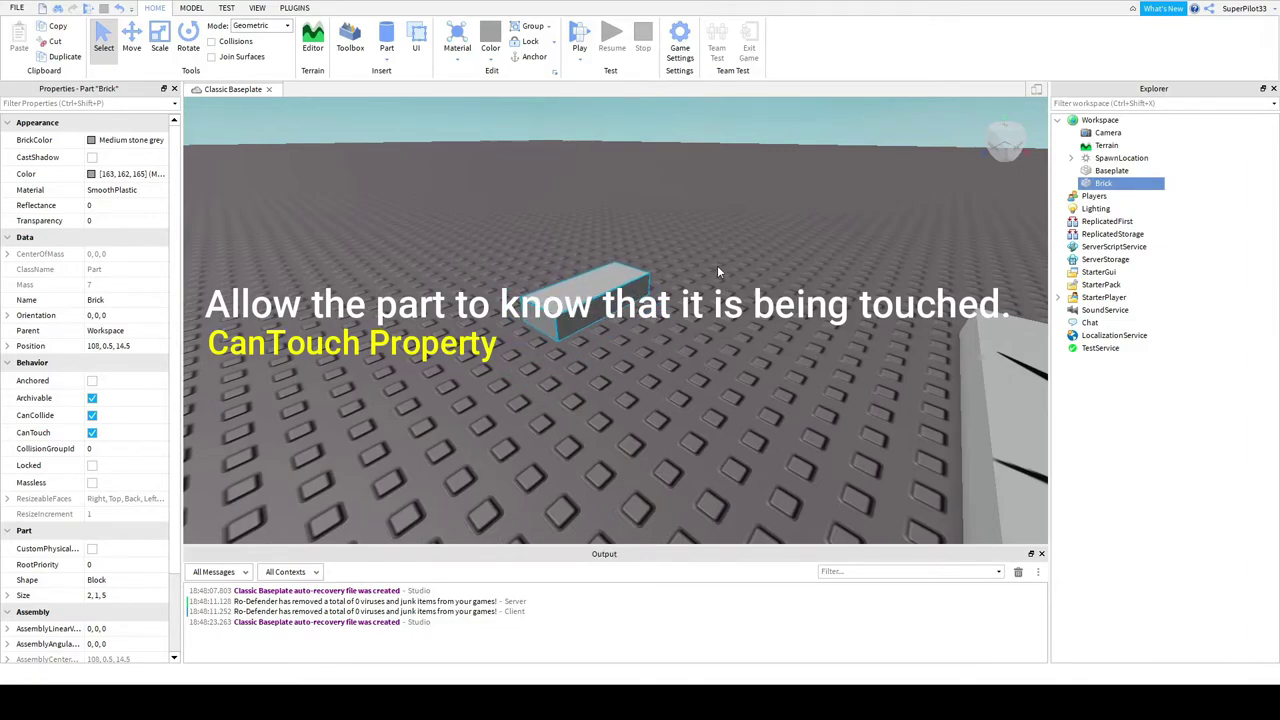
Set the small brick's Size property to 6, 1, 6, changing the Z value first and the X value second
click(92, 432)
scroll(92, 432, down, 3)
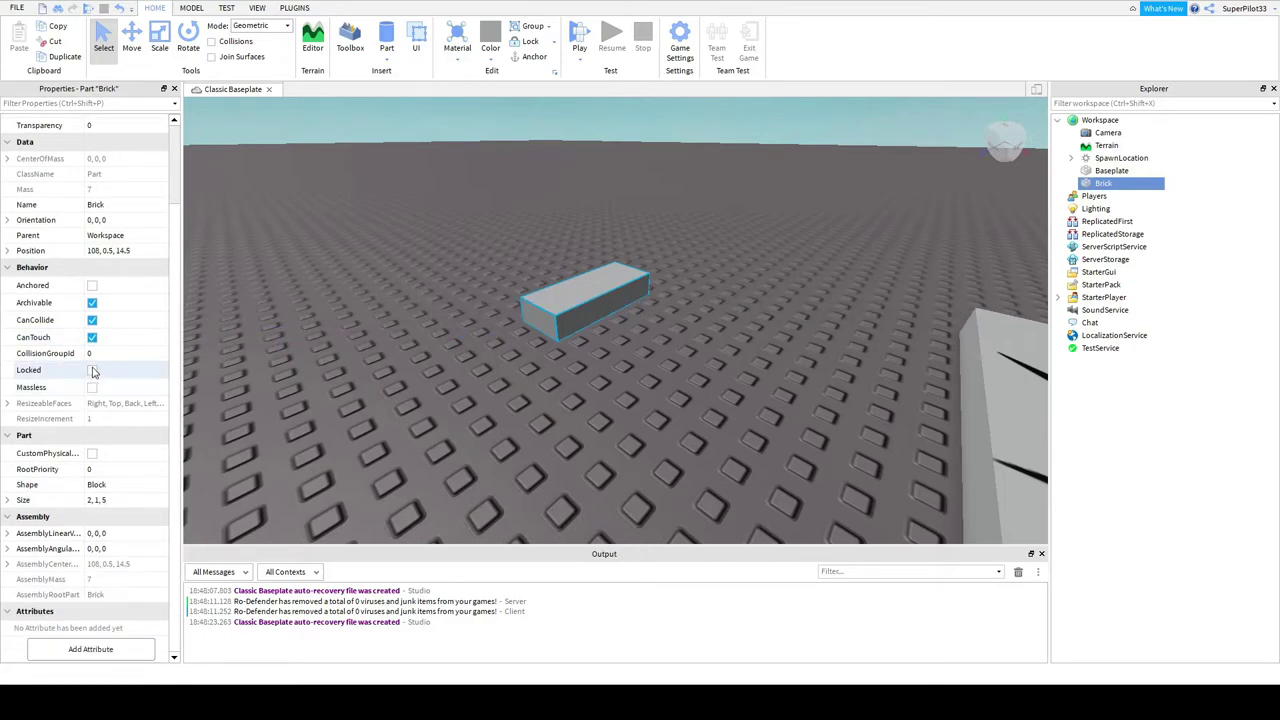
click(111, 500)
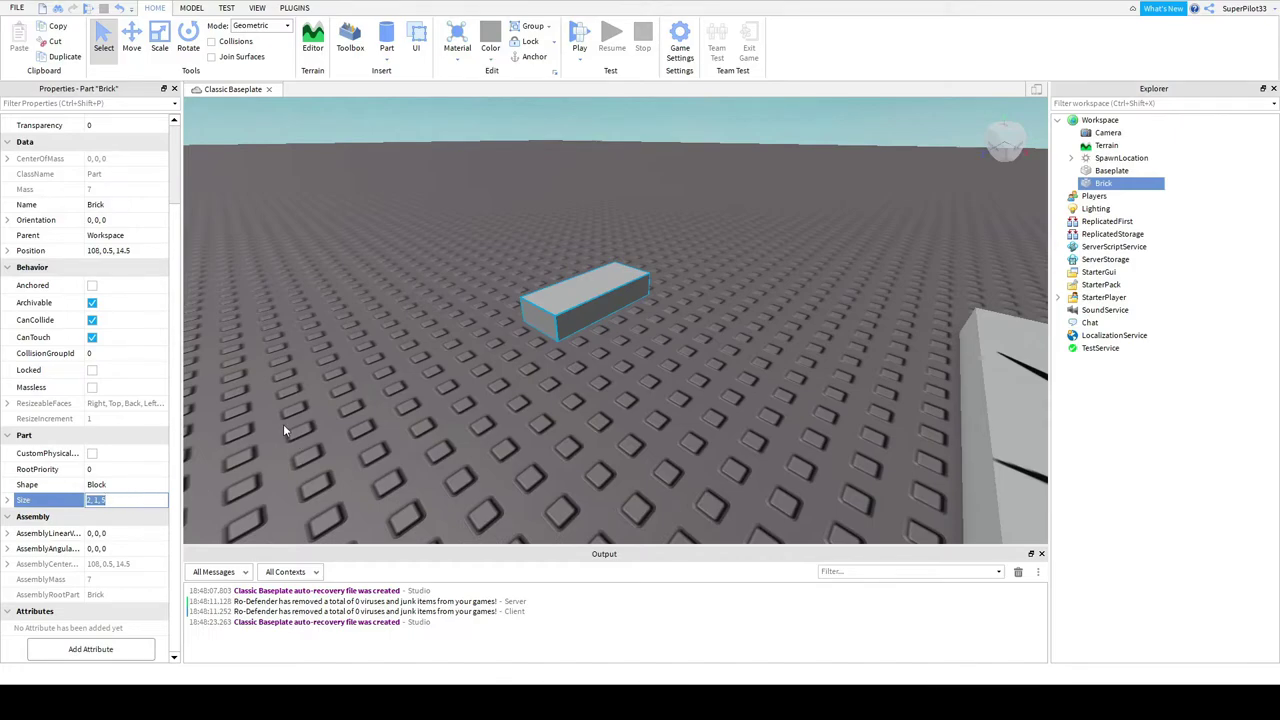
click(126, 499)
text(6)
key(Return)
click(91, 503)
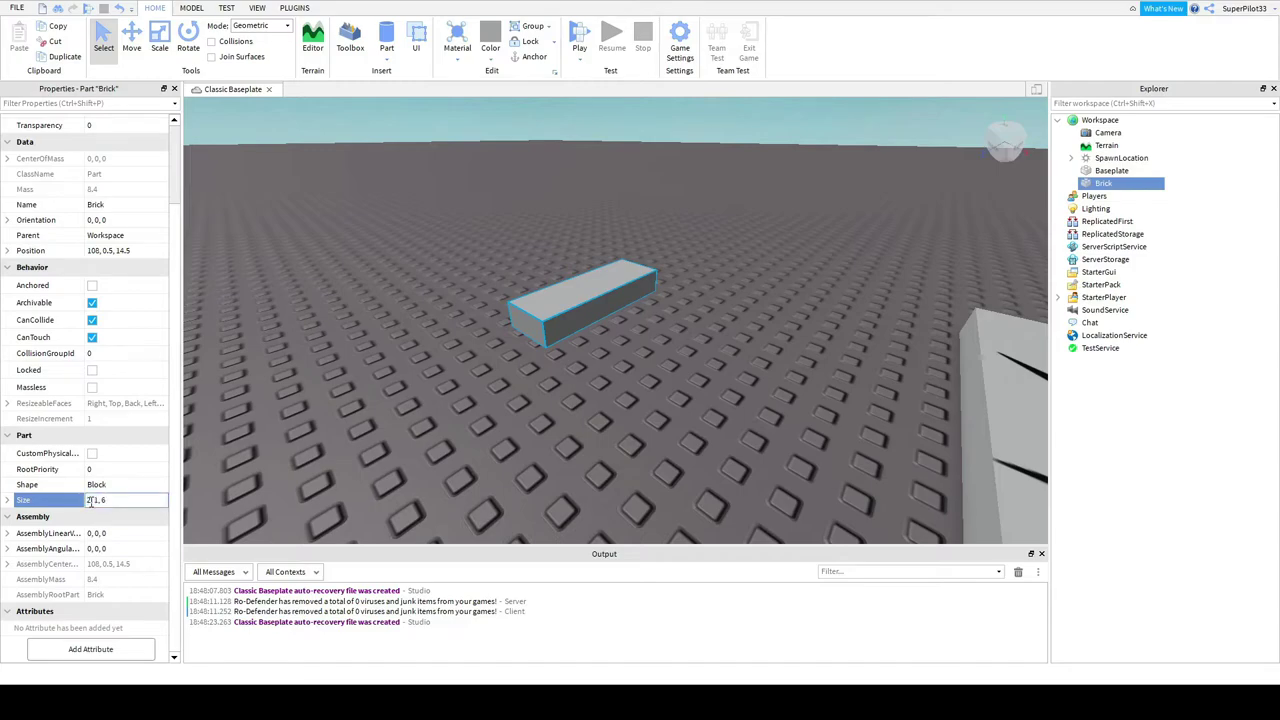
key(BackSpace)
text(6,)
key(Return)
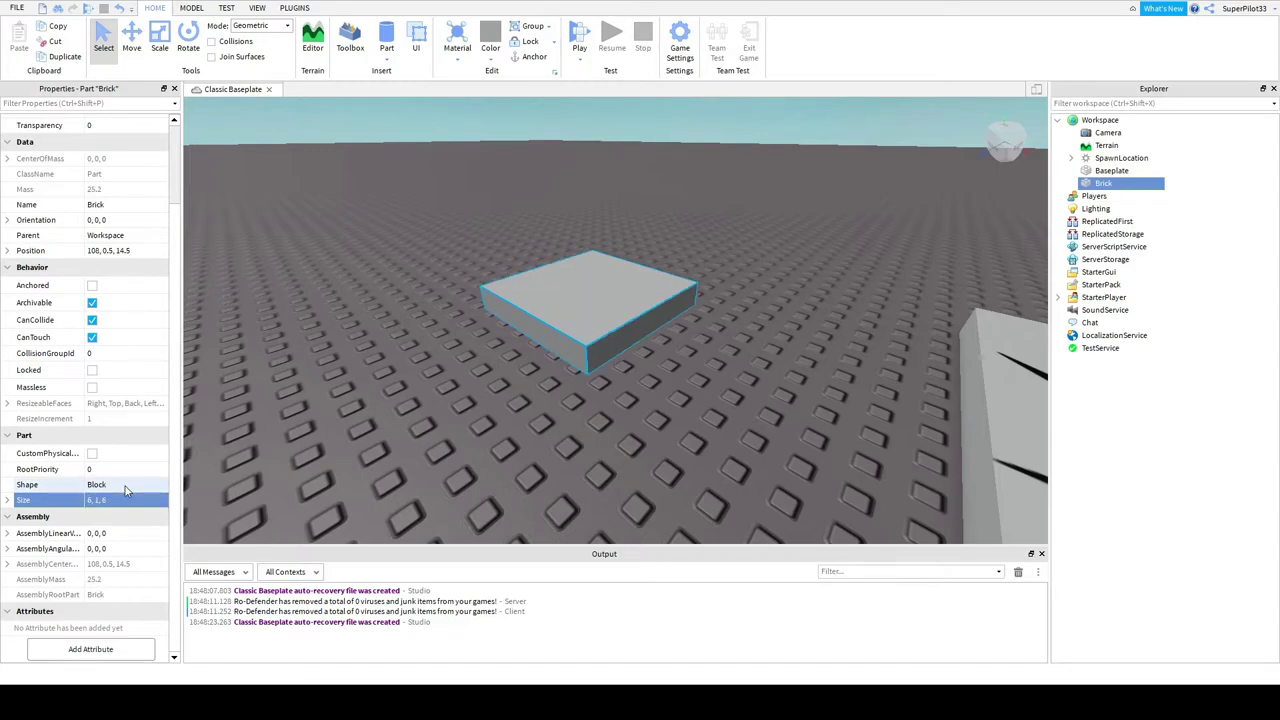
Set the Y value of the brick's Size to 6 and shift the brick onto the baseplate at position 107, 3, 14
click(126, 499)
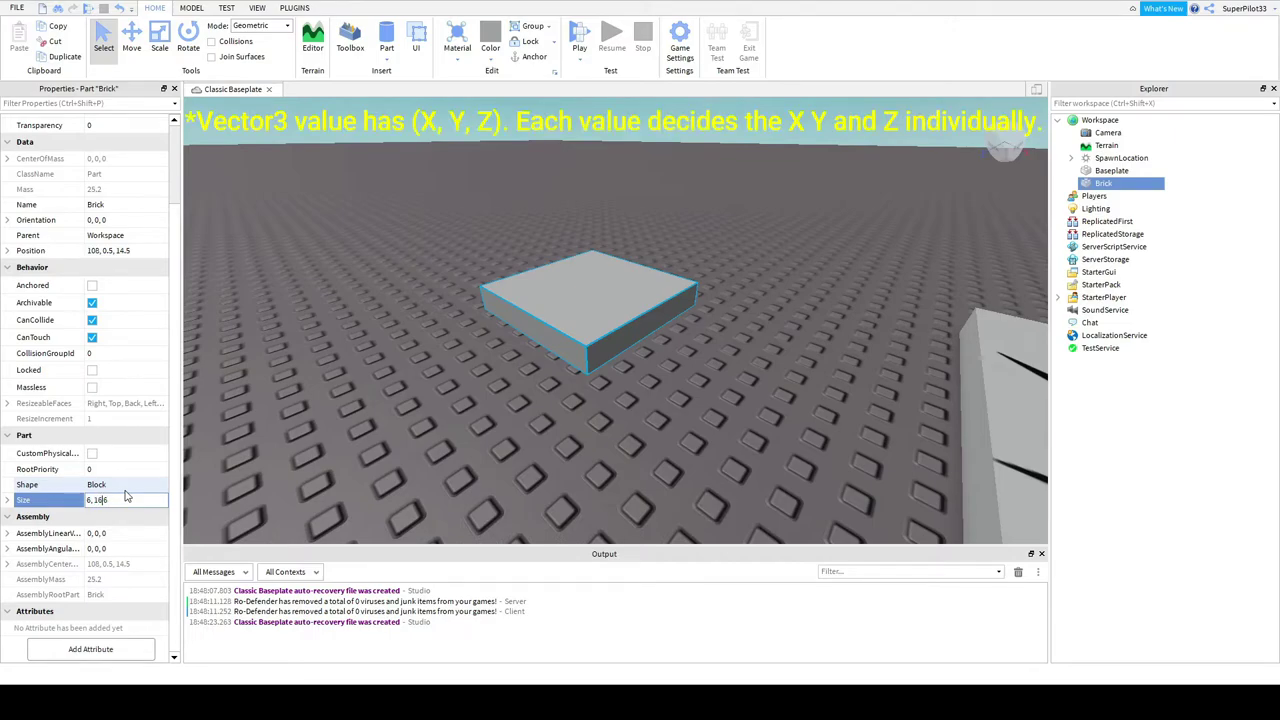
key(Return)
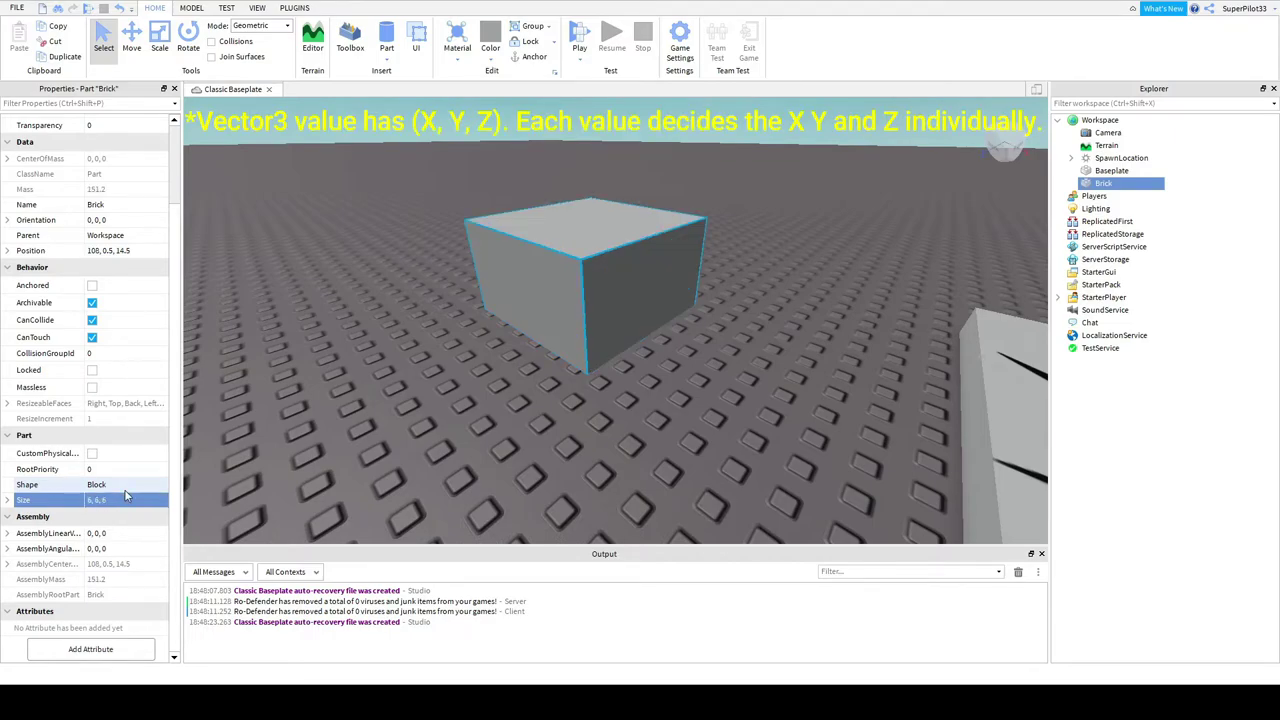
drag(548, 334, 554, 328)
right_drag(562, 348, 561, 344)
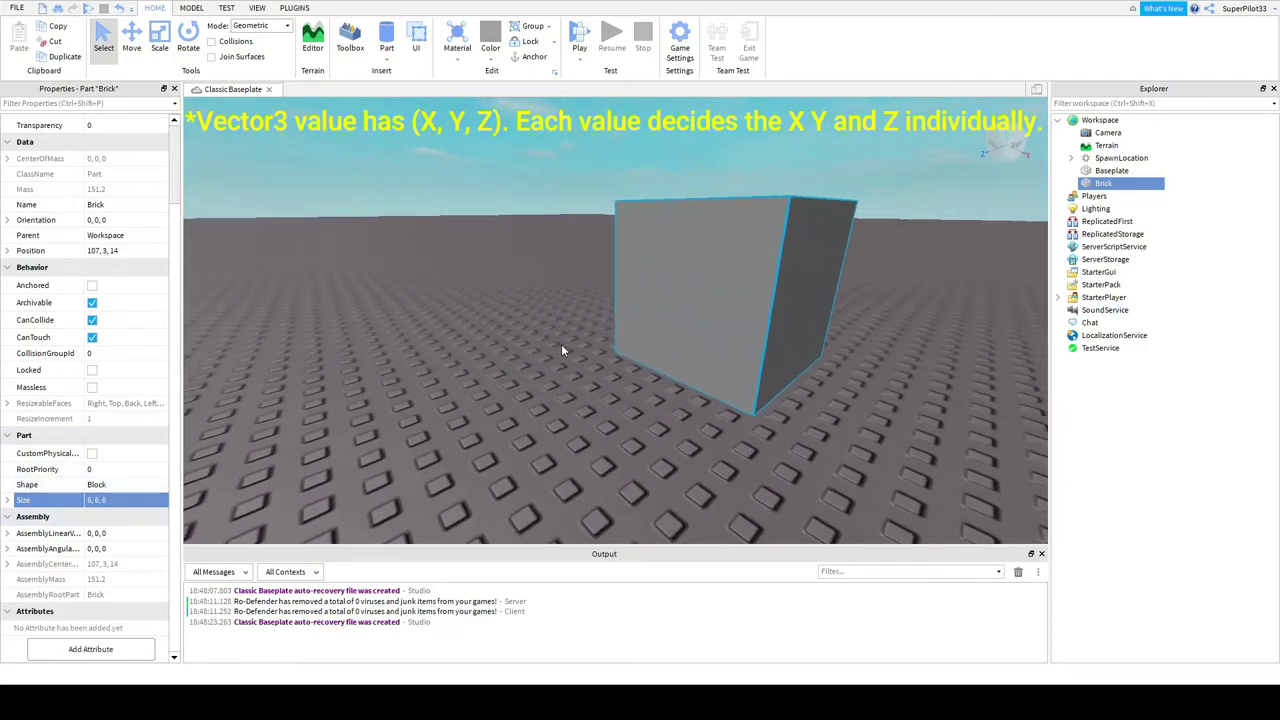
key(d)
key(a)
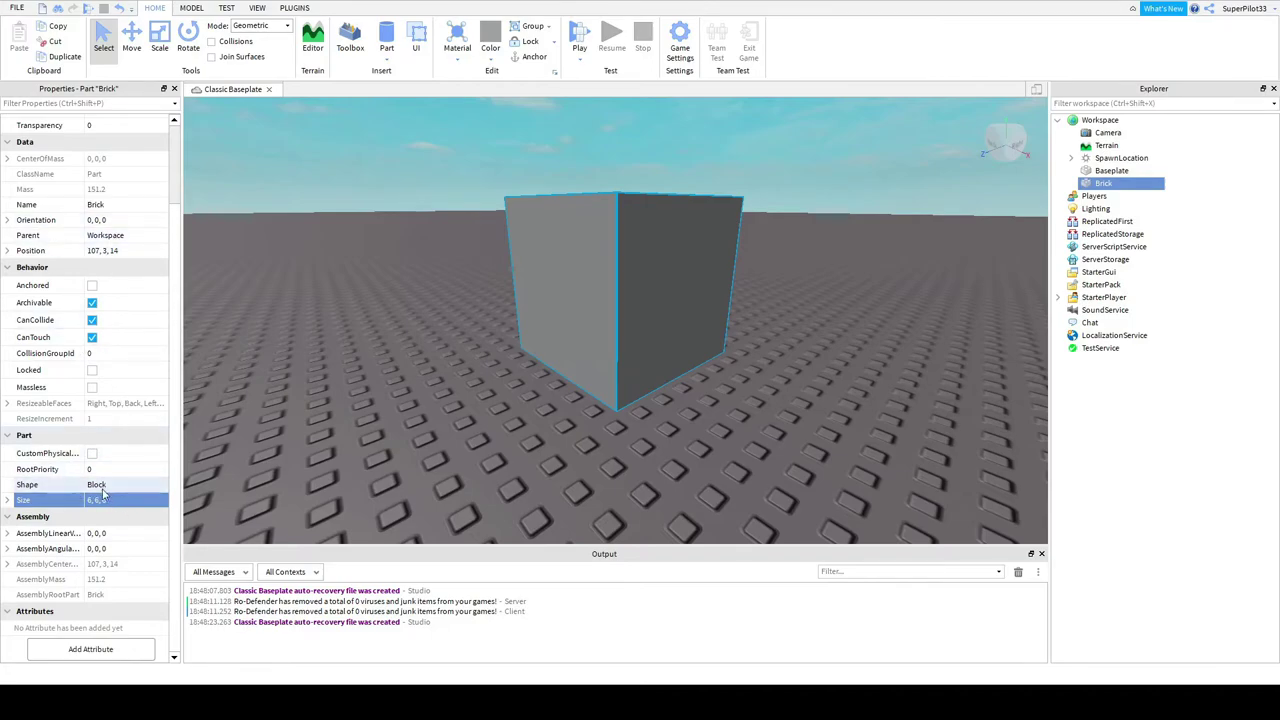
click(124, 487)
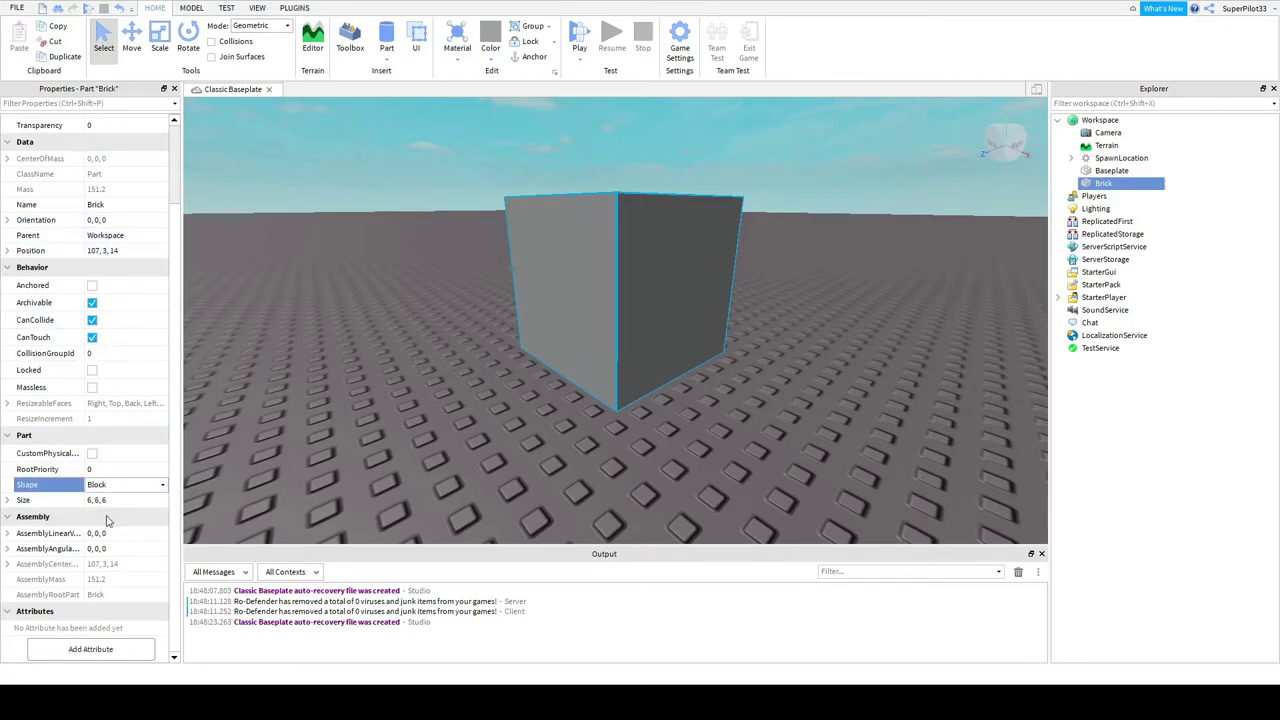
click(110, 519)
key(a)
right_drag(490, 387, 490, 387)
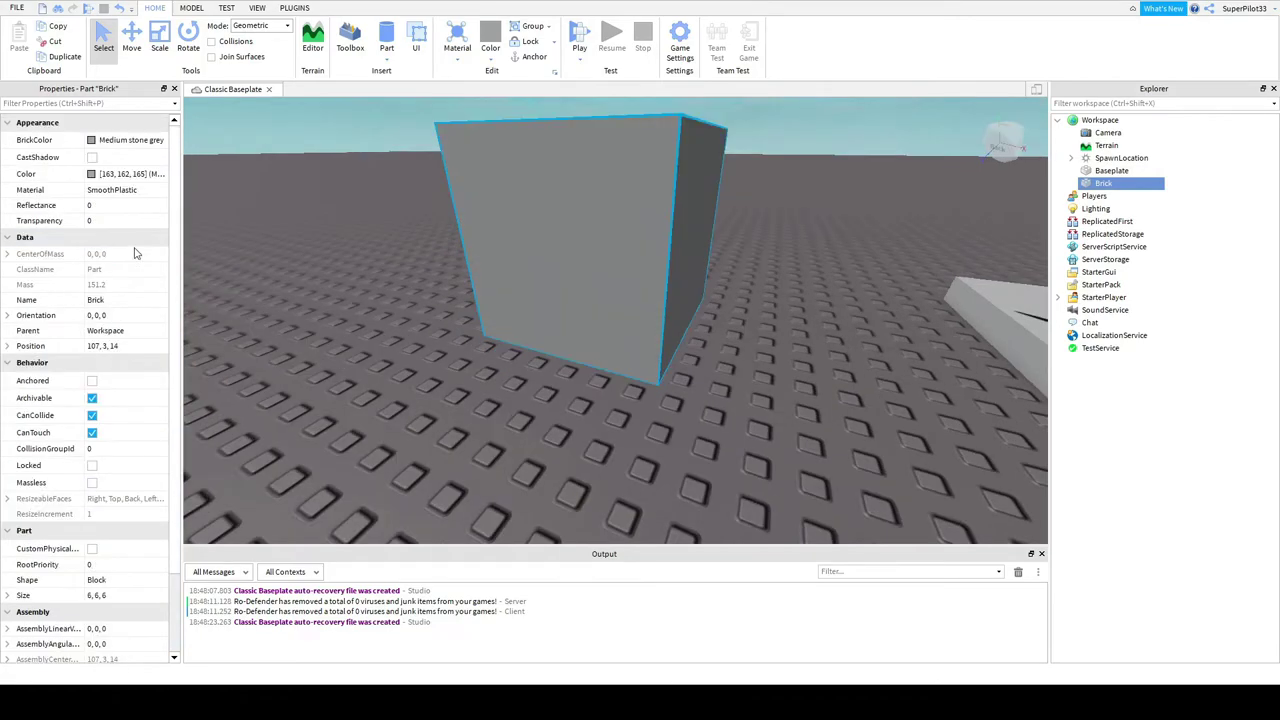
click(103, 334)
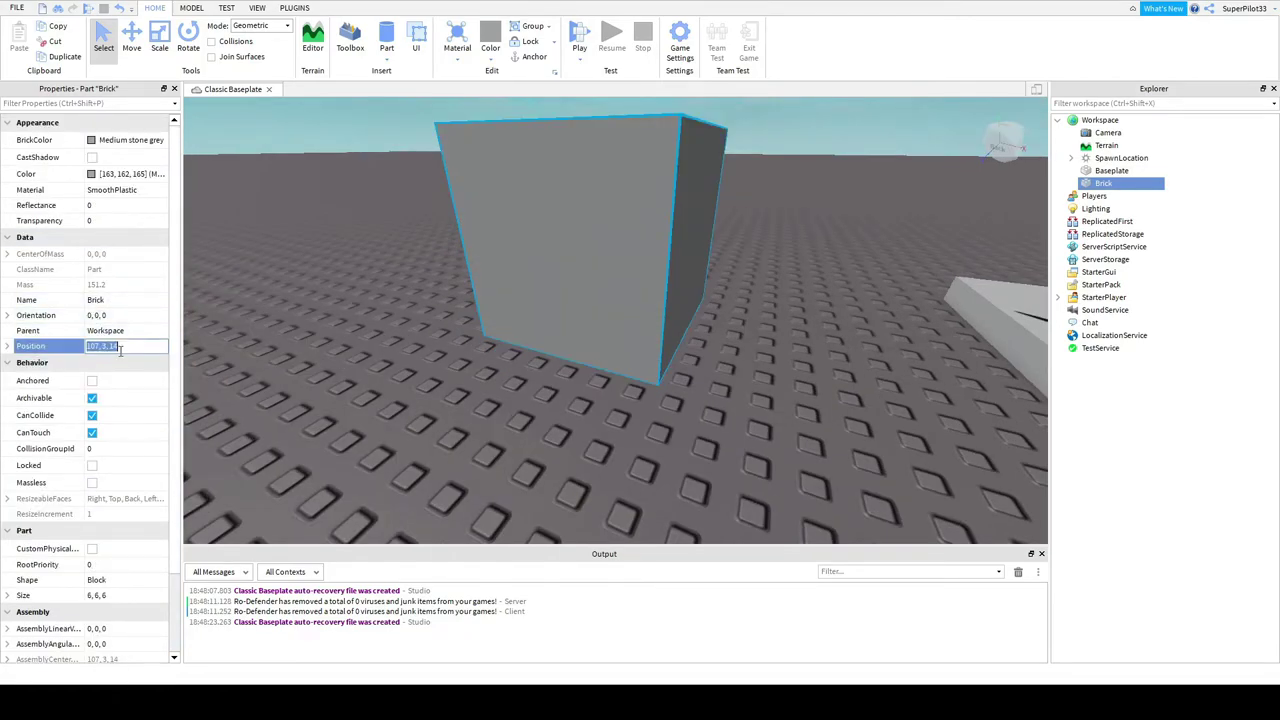
click(163, 330)
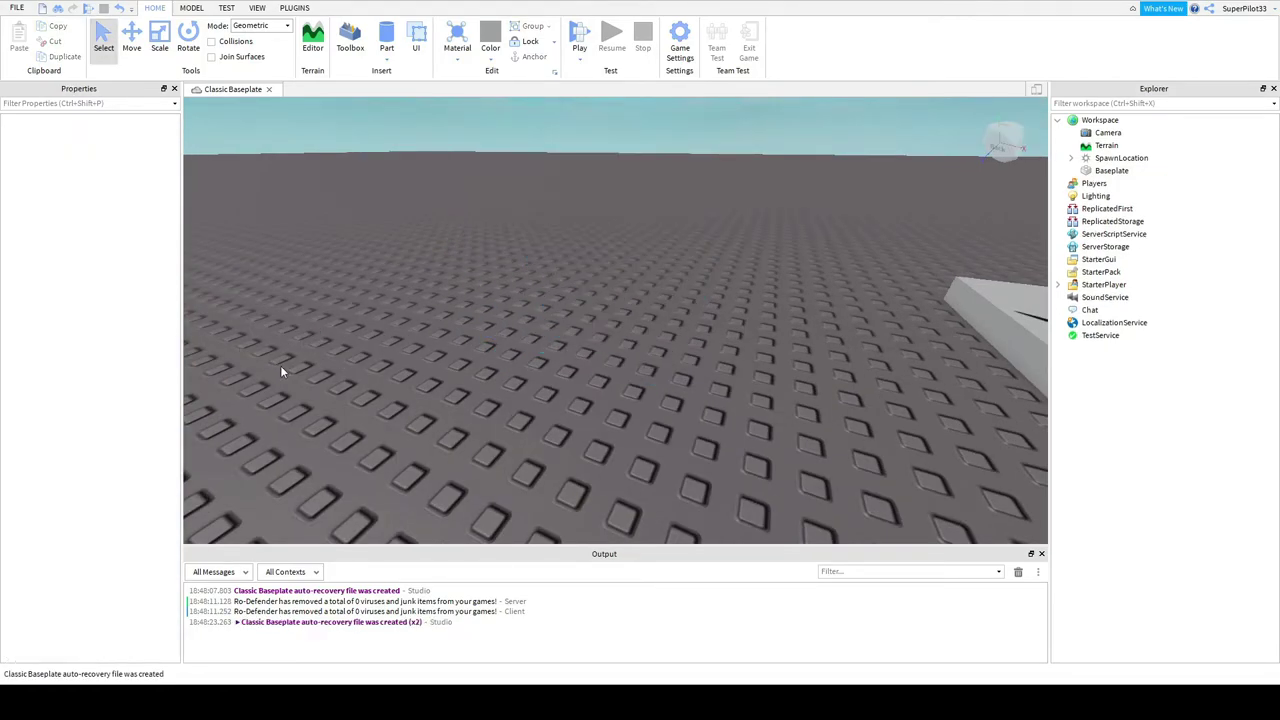
key(ctrl+z)
click(713, 358)
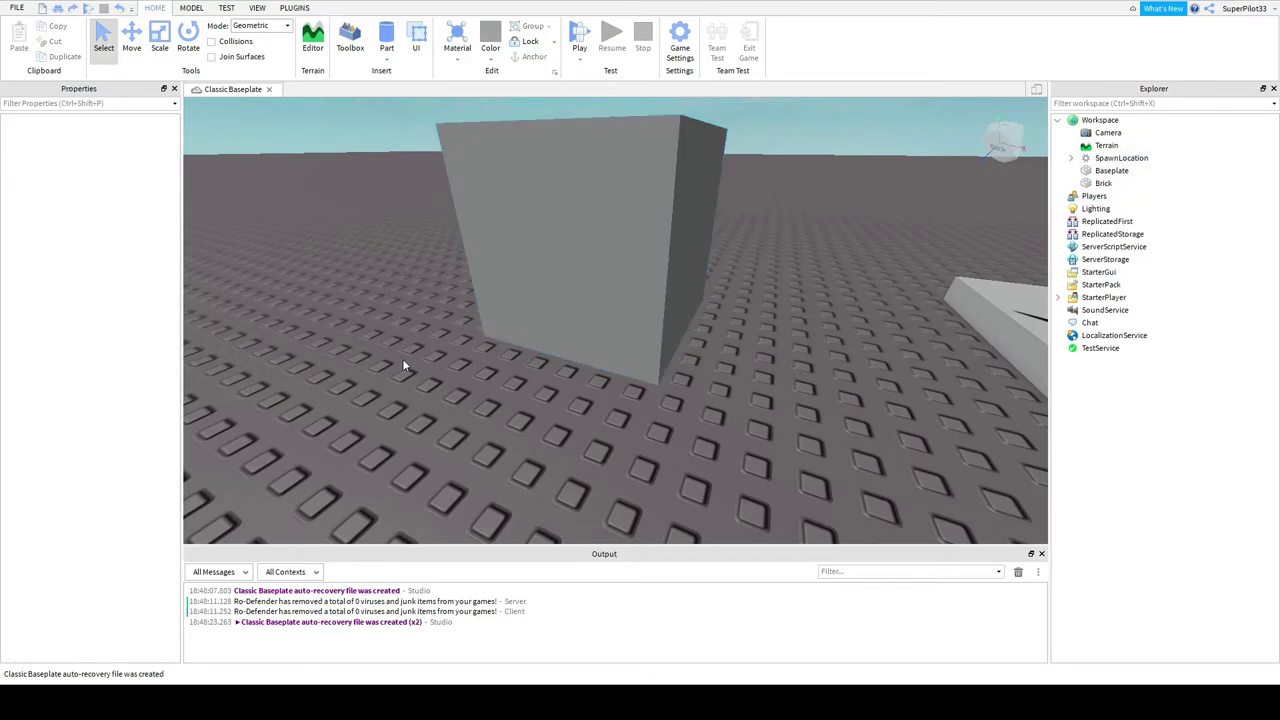
Select the brick and raise it by setting its Position property to 107, 7, 14
click(626, 234)
click(125, 346)
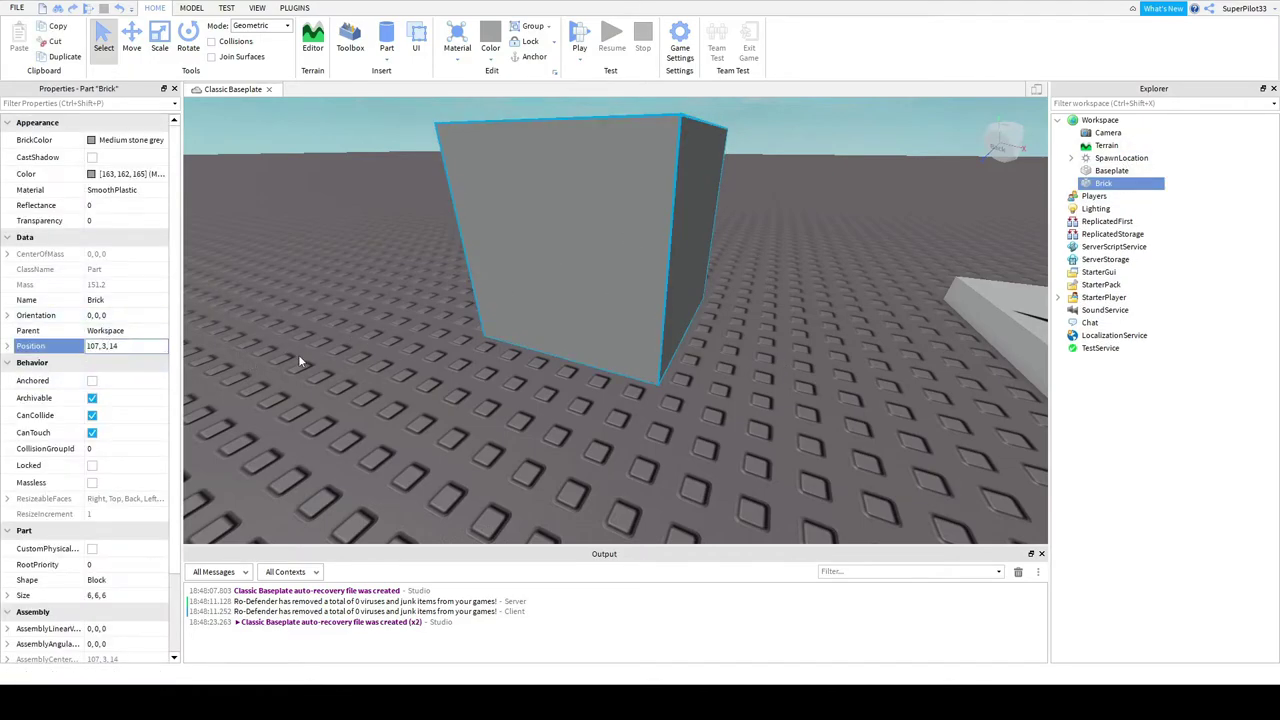
scroll(323, 350, down, 8)
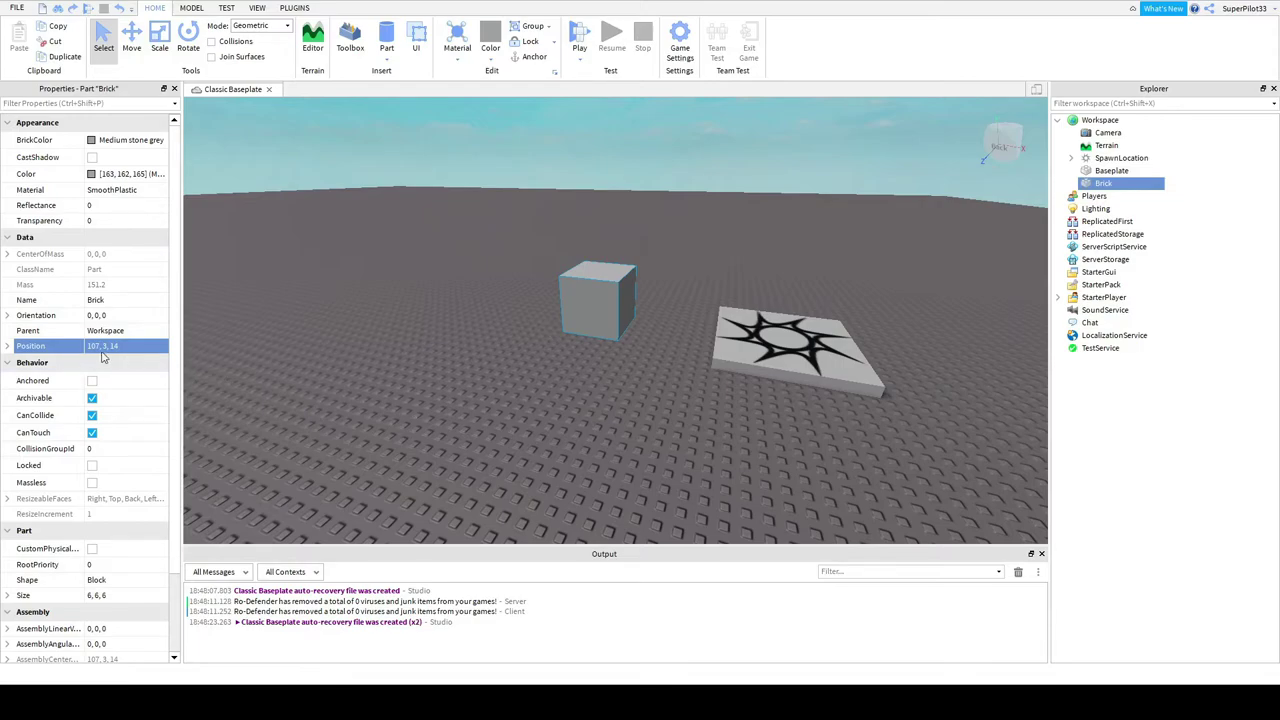
click(104, 346)
key(BackSpace)
text(7)
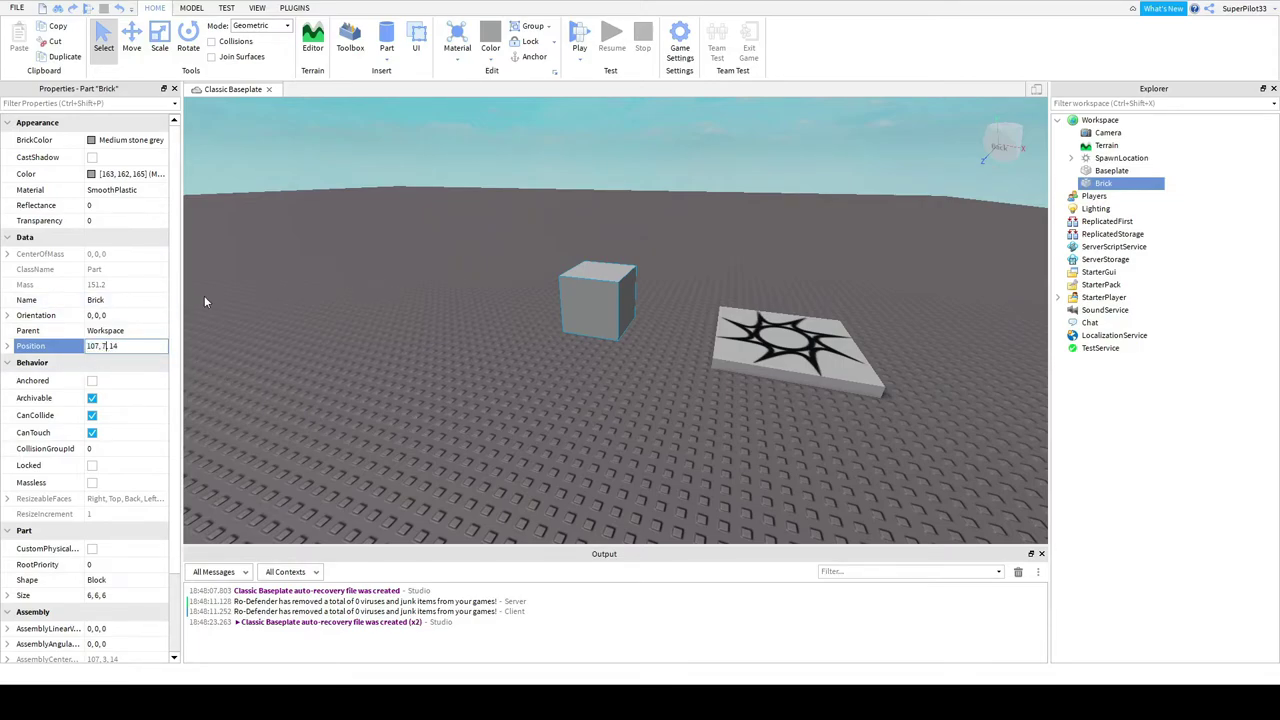
key(Return)
Move the brick along the Z axis by setting its Position to 107, 7, 120
key(w)
right_drag(510, 350, 511, 350)
scroll(510, 348, down, 3)
click(133, 345)
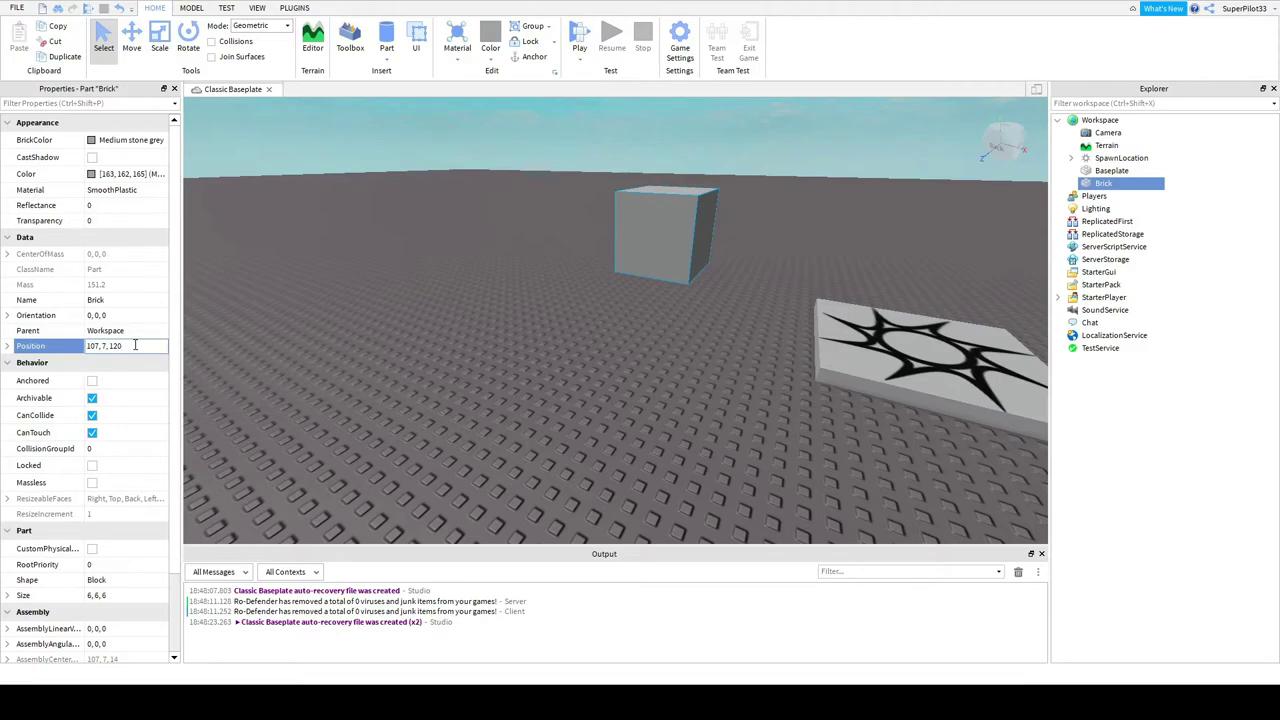
key(Return)
scroll(426, 297, down, 5)
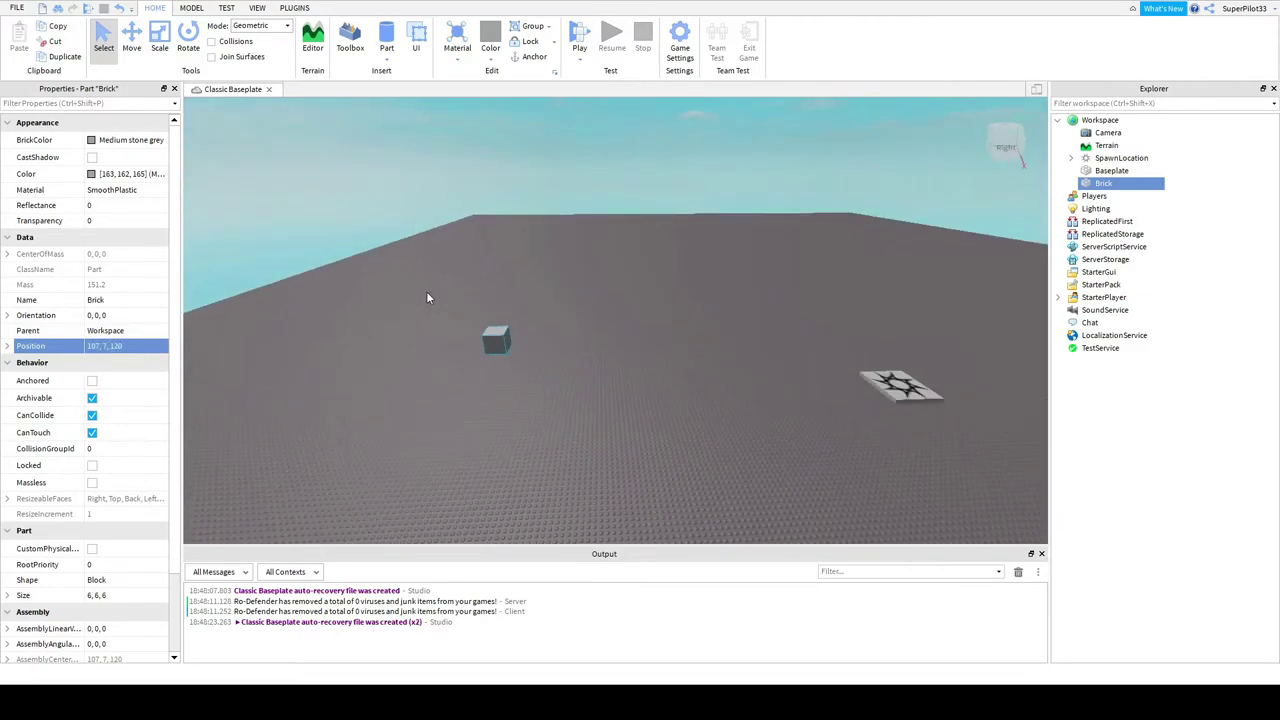
Undo and redo the brick's last position change several times, ending with the change redone
key(ctrl+z)
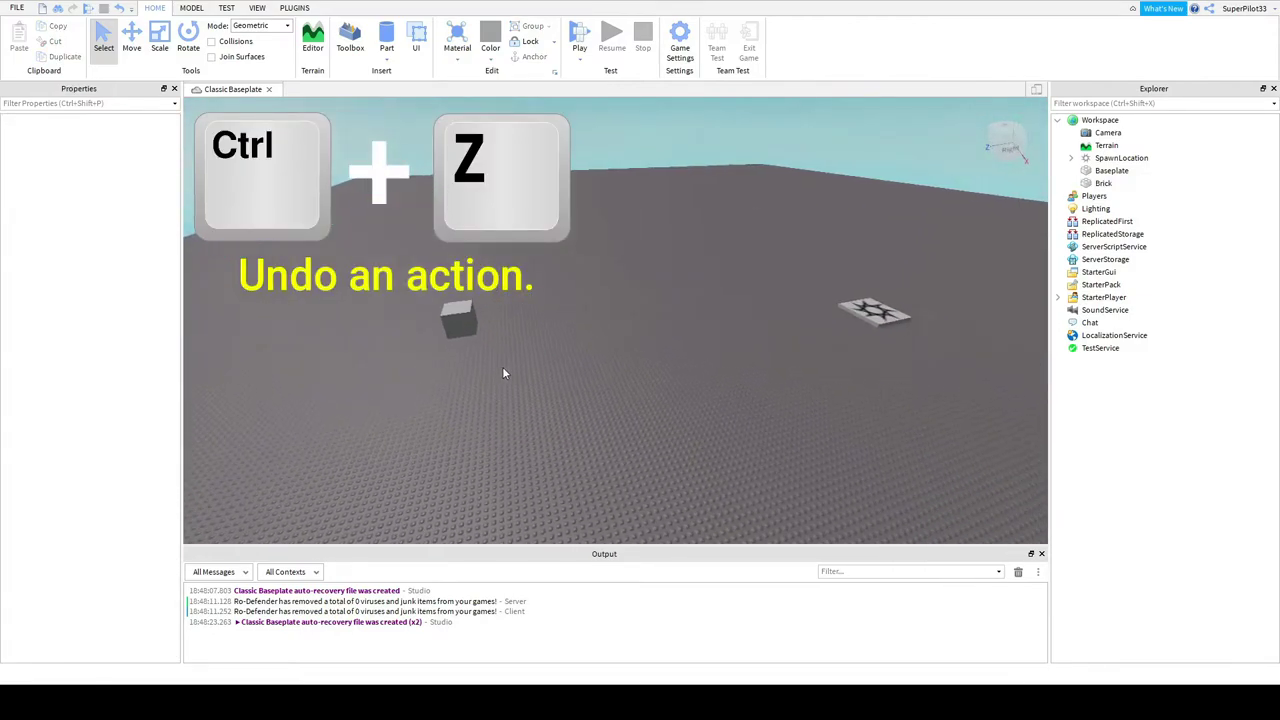
click(456, 318)
key(ctrl+z)
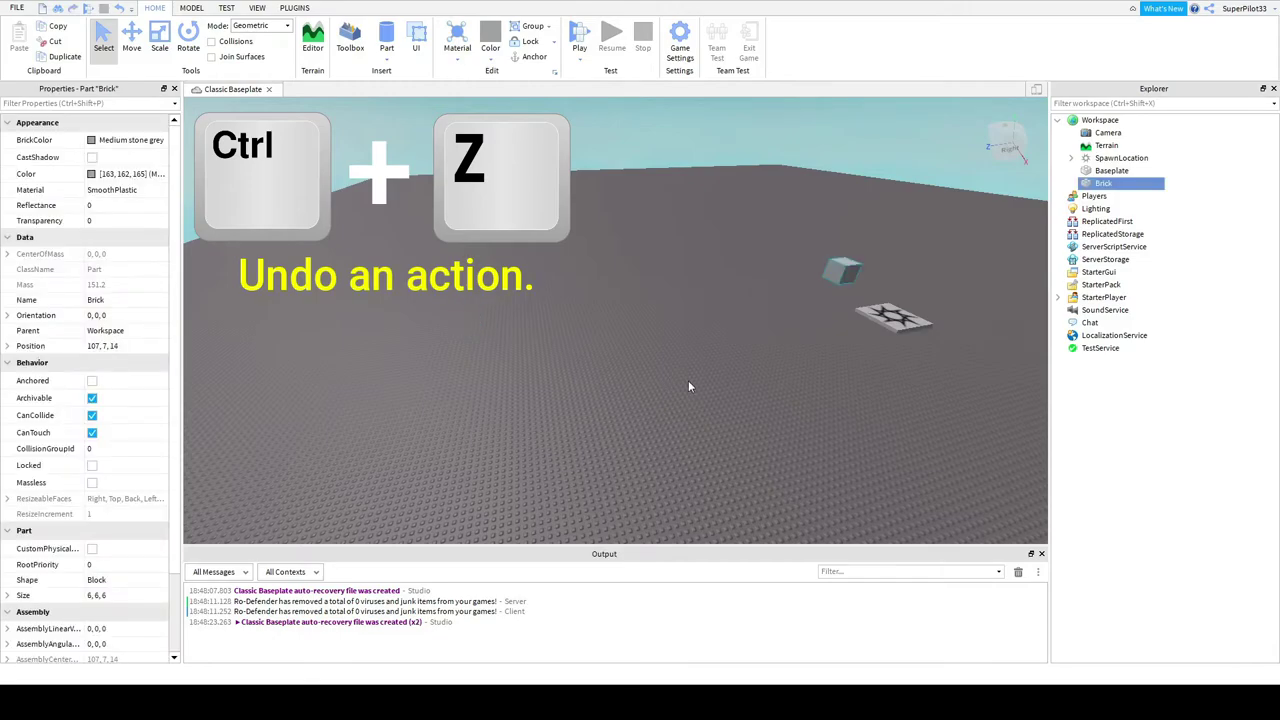
key(ctrl+y)
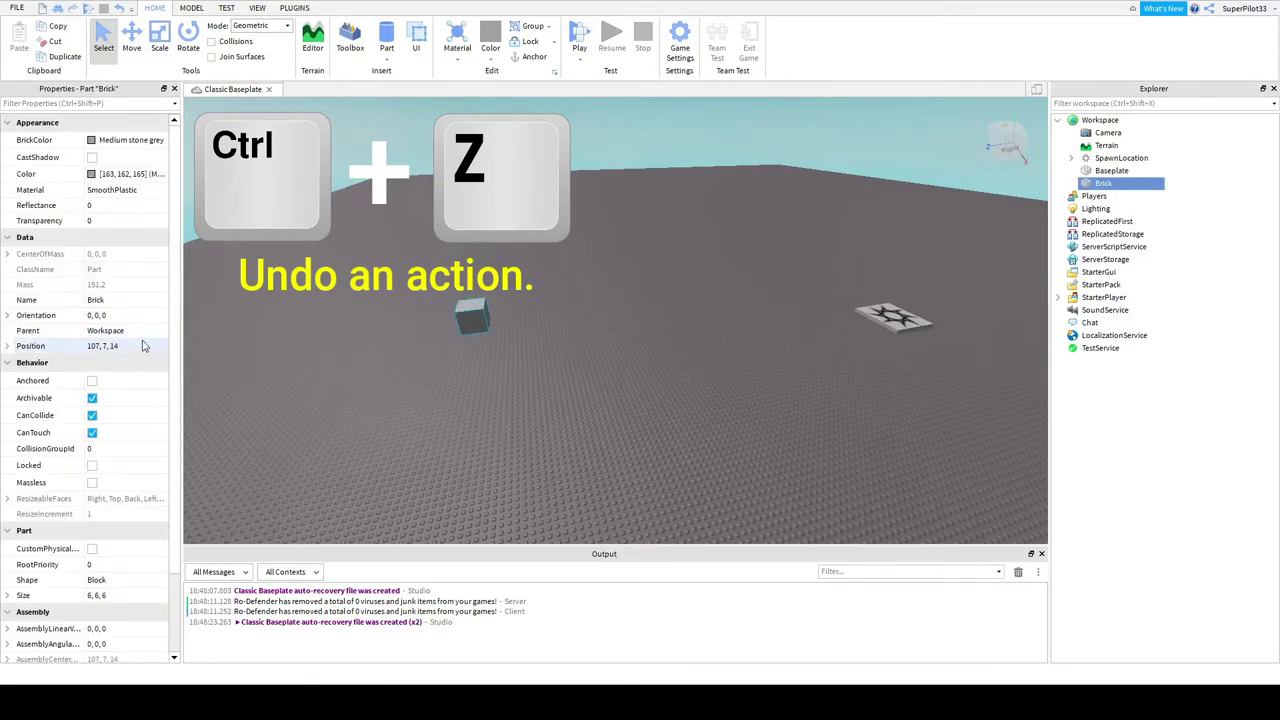
key(ctrl+z)
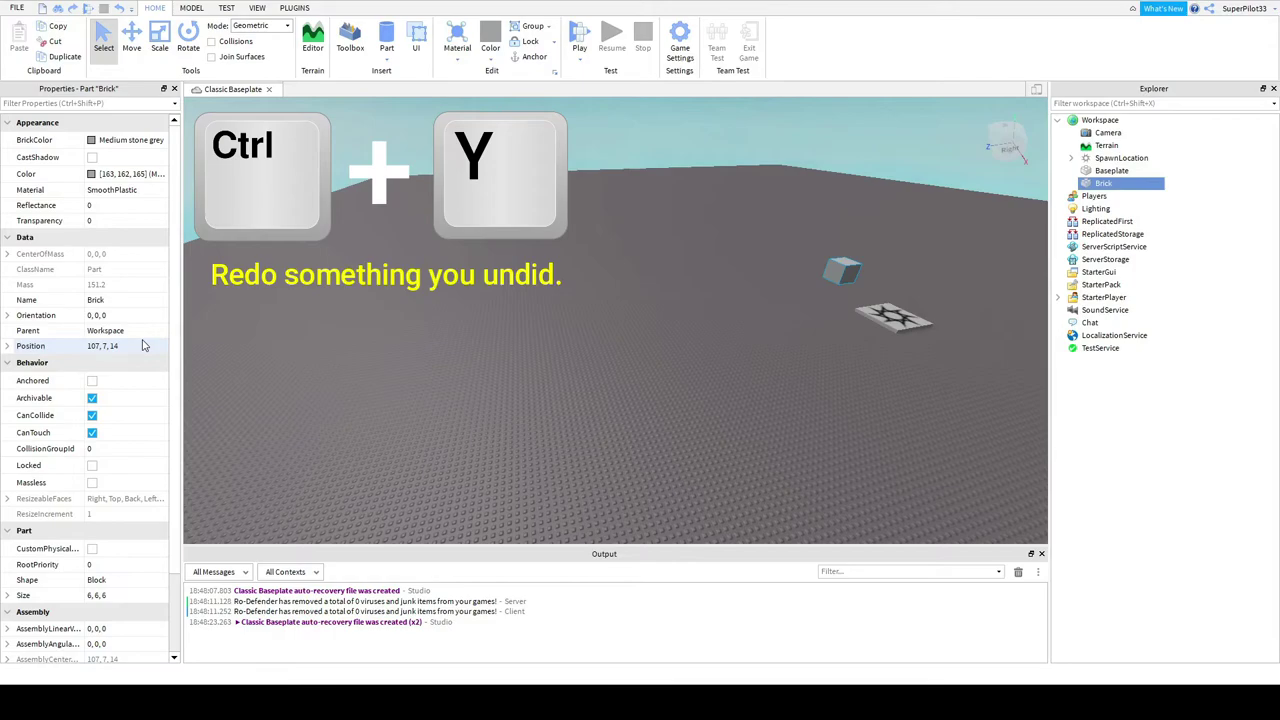
key(ctrl+y)
key(ctrl+z)
key(ctrl+y)
key(ctrl+z)
key(ctrl+y)
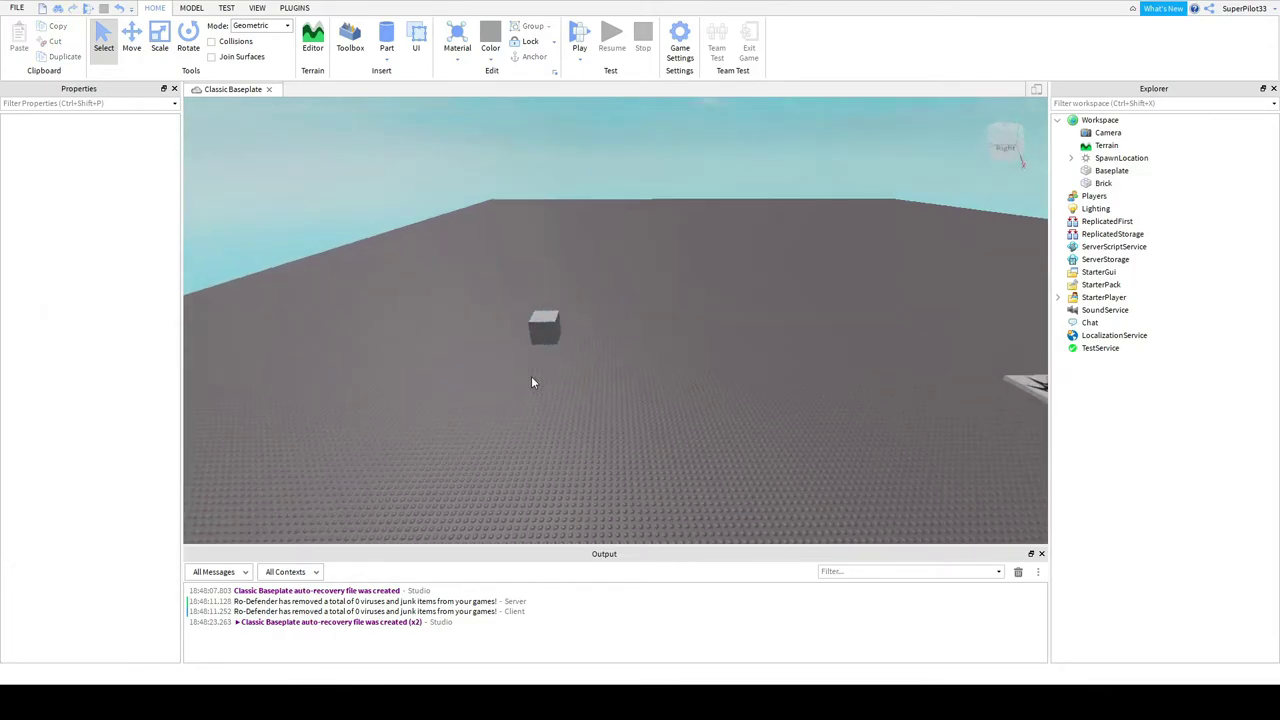
Select the brick up close and look through the Explorer hierarchy, checking Workspace and the replicated containers
scroll(541, 330, up, 3)
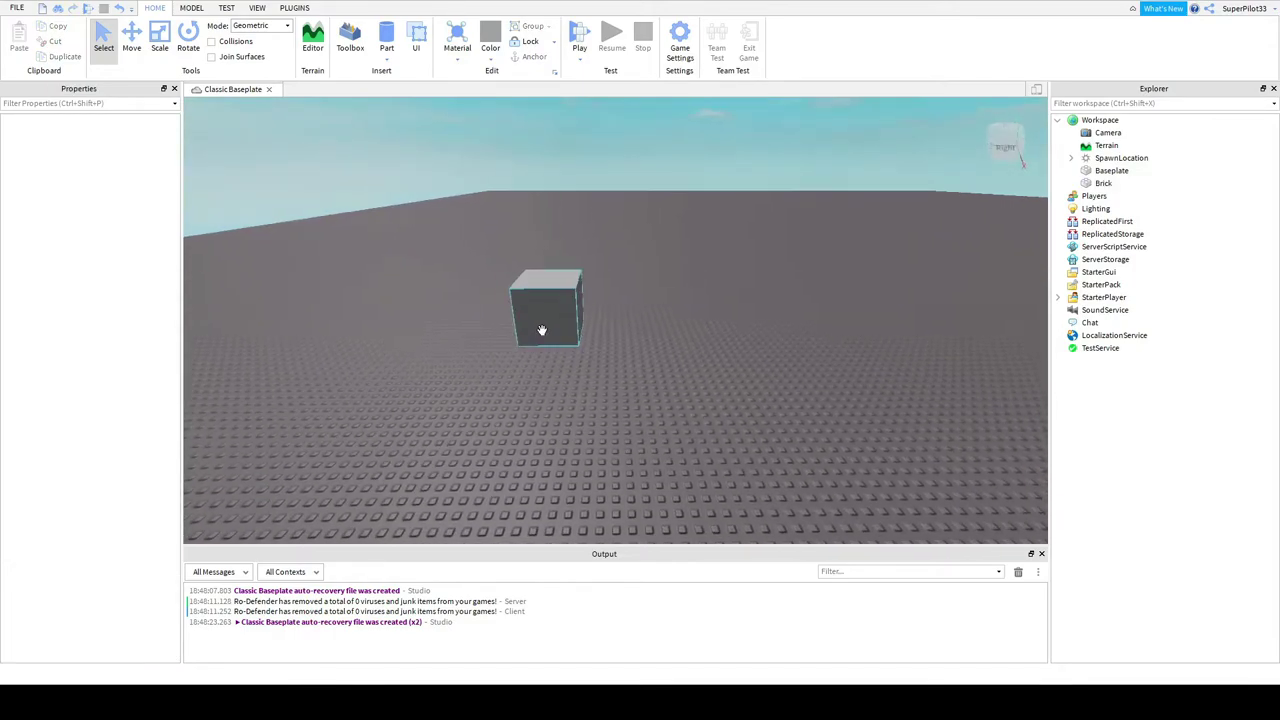
scroll(541, 330, up, 5)
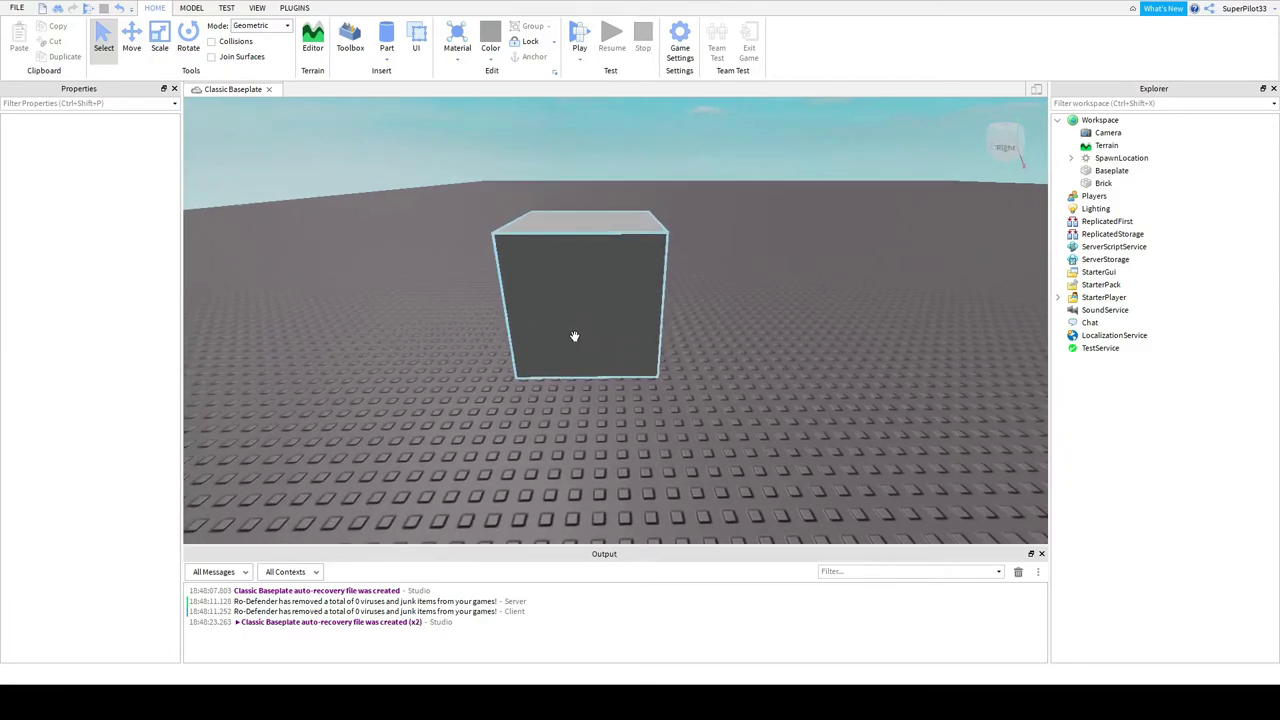
click(574, 336)
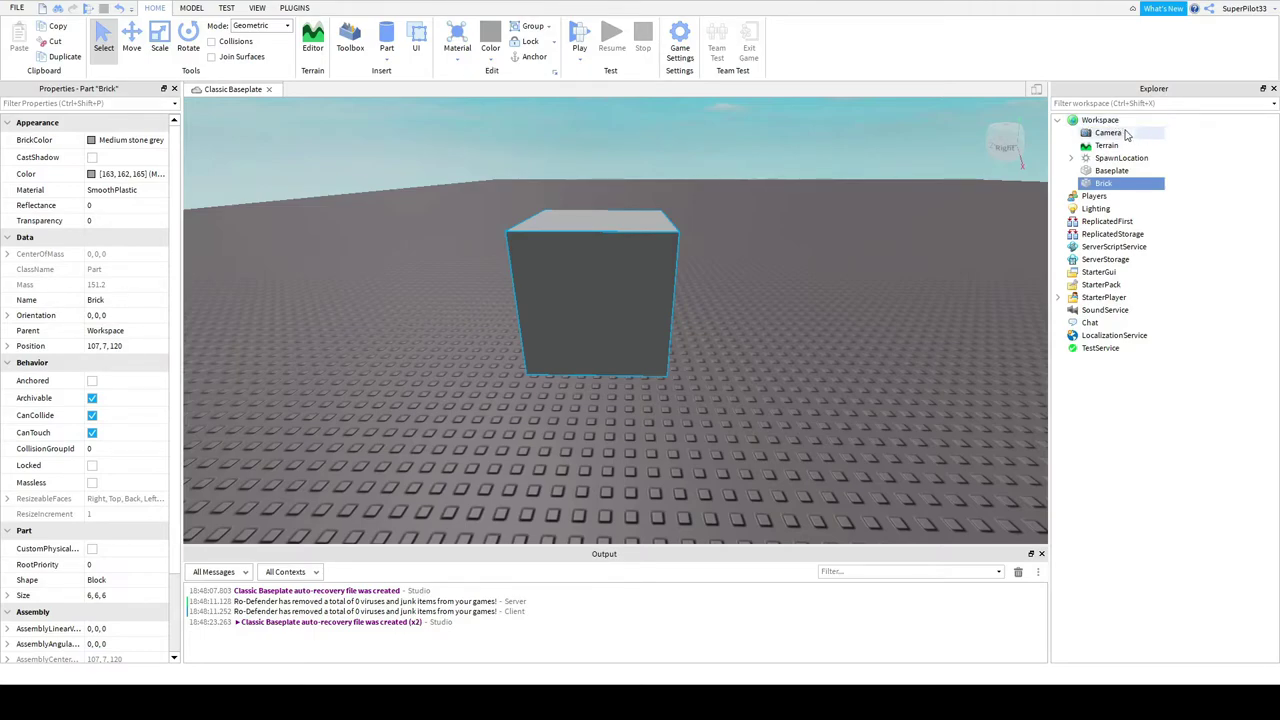
drag(1131, 465, 1090, 141)
click(1182, 176)
click(1106, 123)
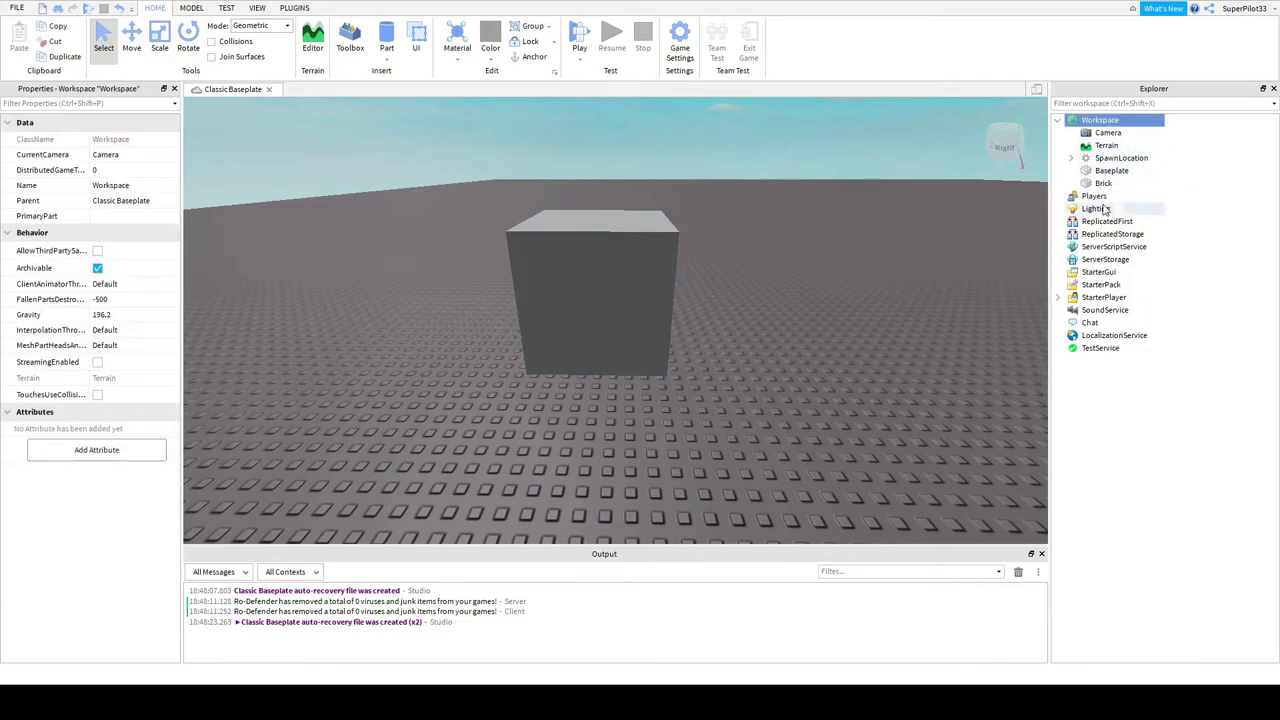
click(1096, 223)
click(1102, 236)
click(1185, 204)
Insert a SelectionBox object into Workspace
click(1128, 121)
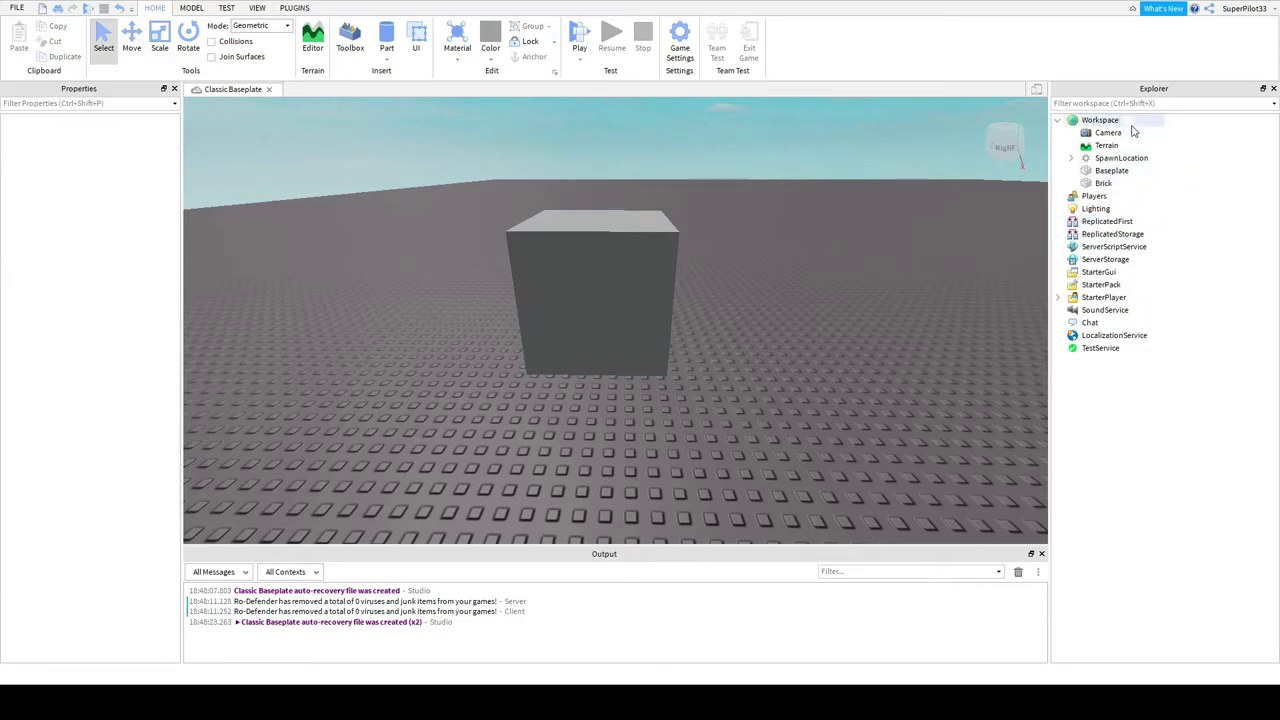
click(1156, 120)
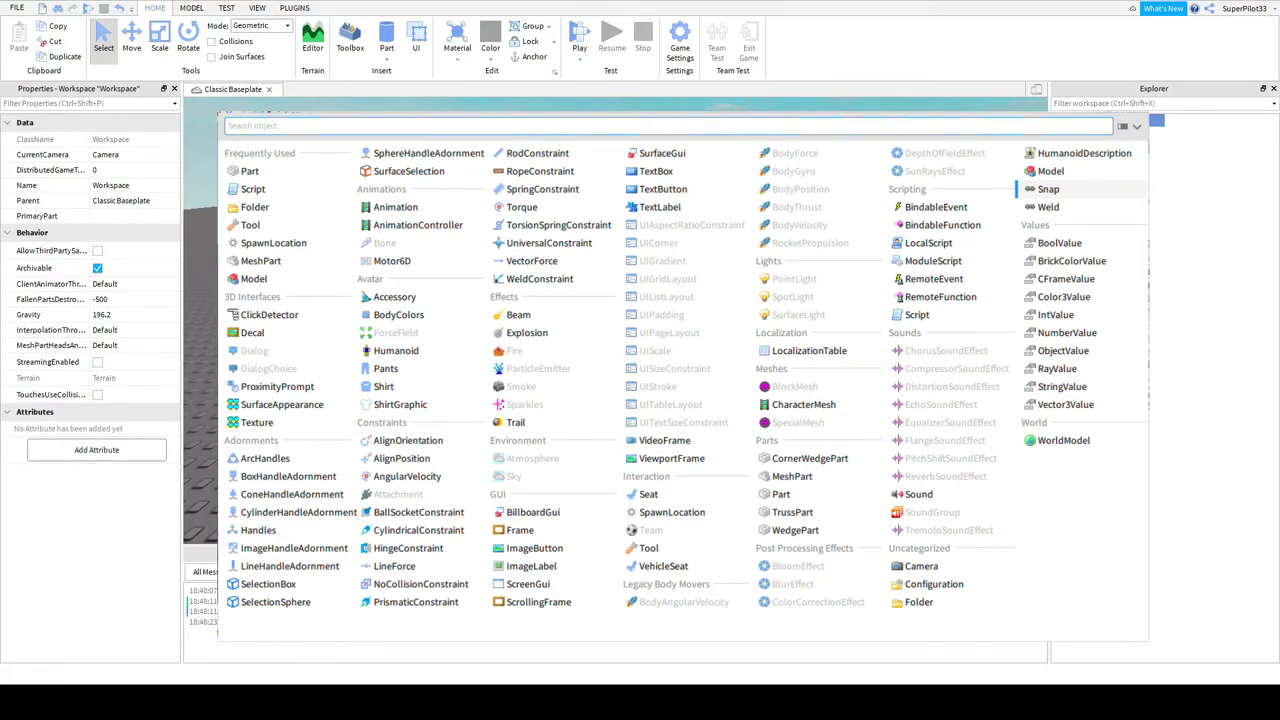
click(268, 584)
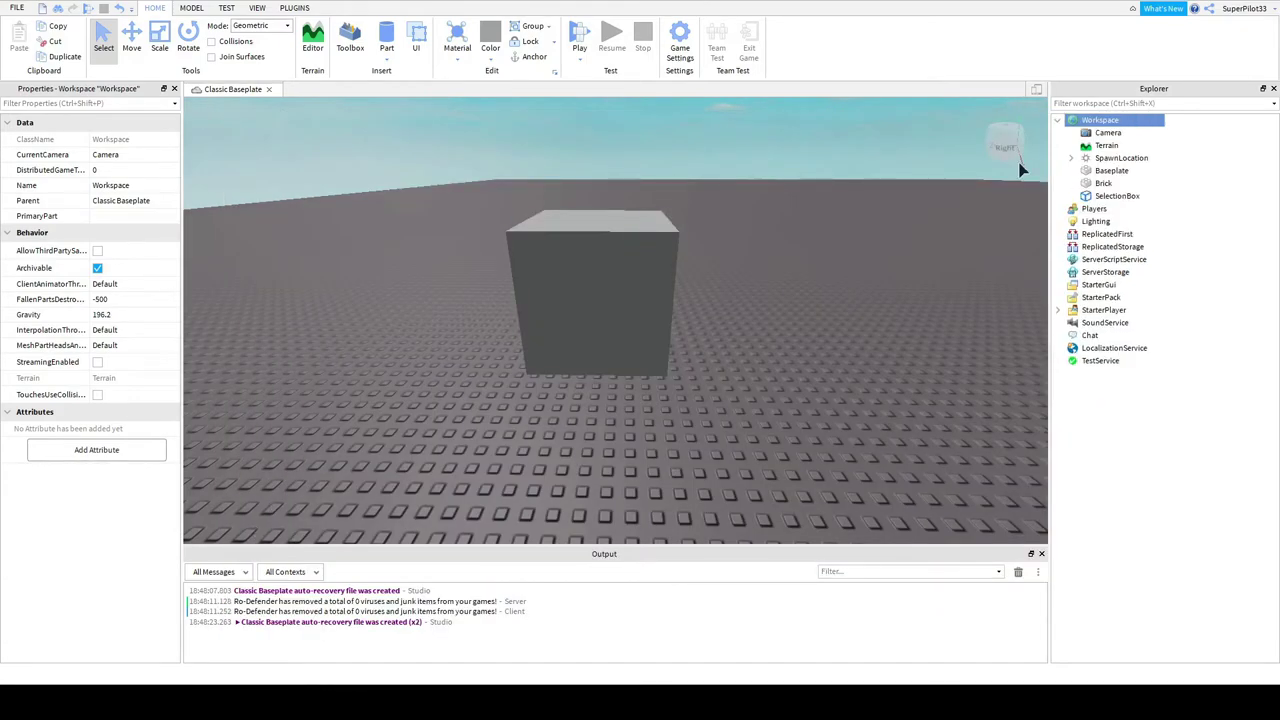
Replace the SelectionBox with a new Script inside Brick and close the script's editor
click(1100, 197)
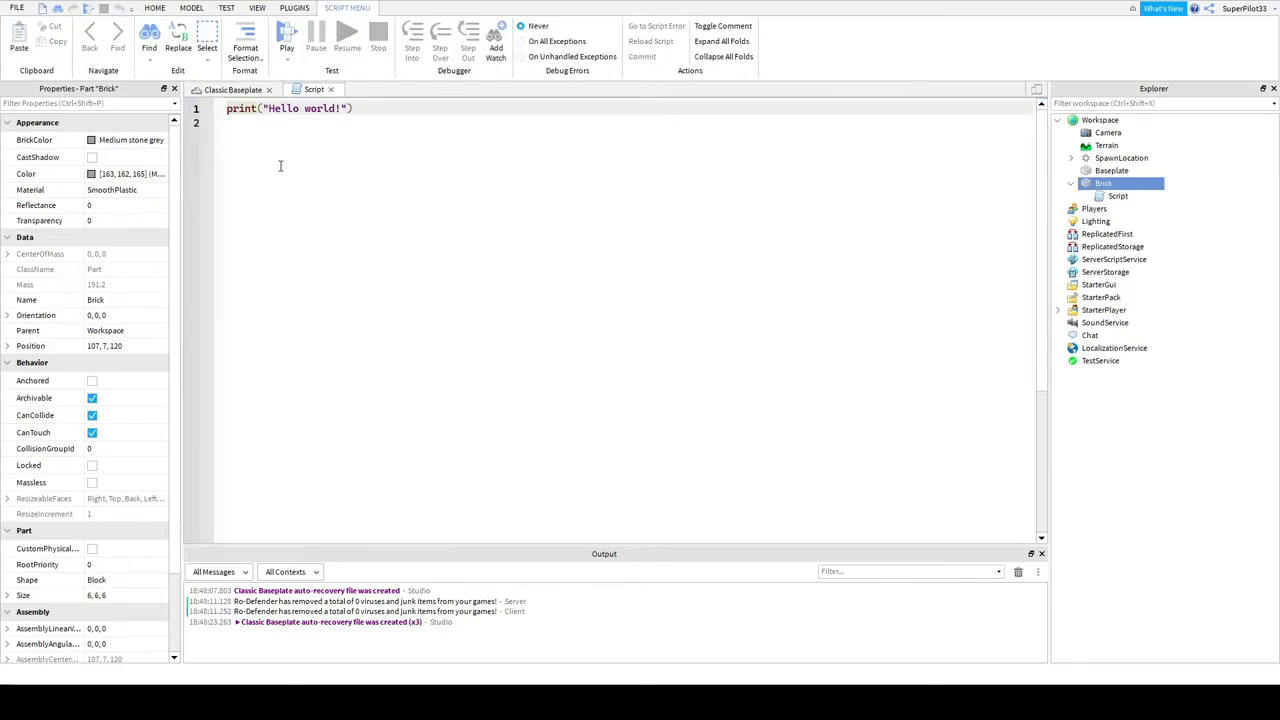
click(233, 90)
click(314, 90)
click(331, 89)
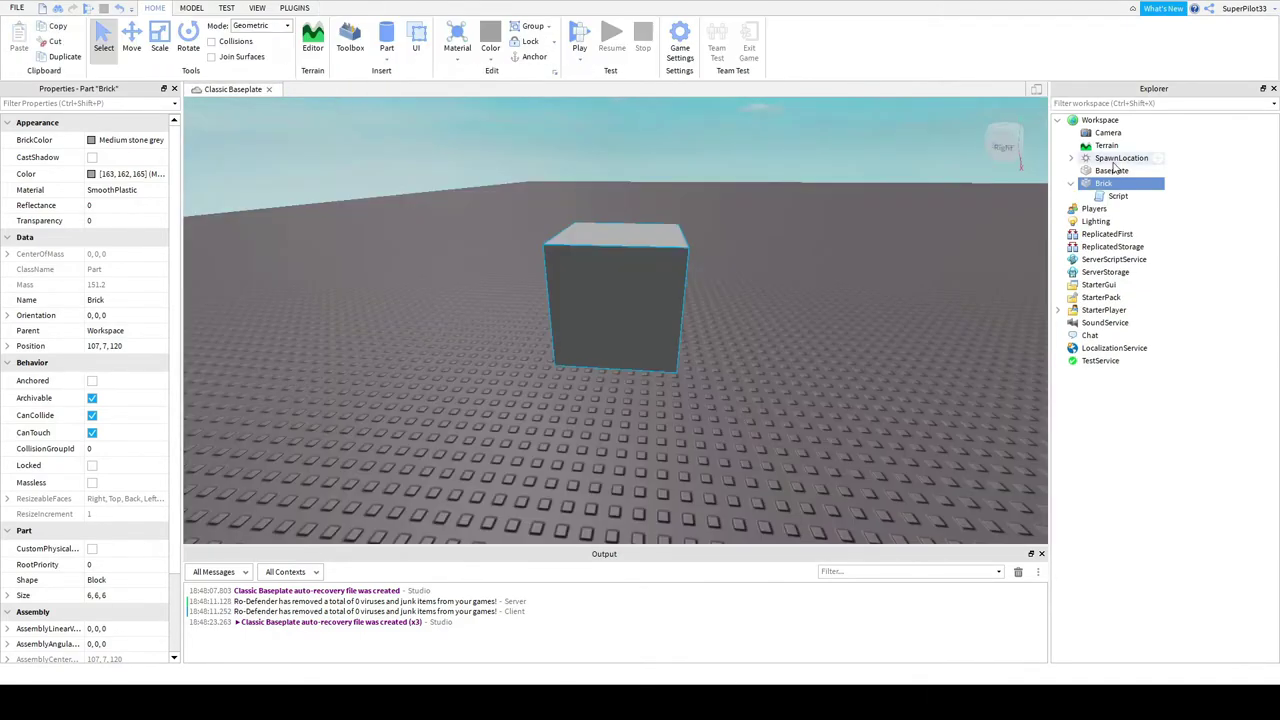
Move the Script from Brick directly into Workspace, open it for editing, and return to the Classic Baseplate view
drag(1102, 199, 1094, 122)
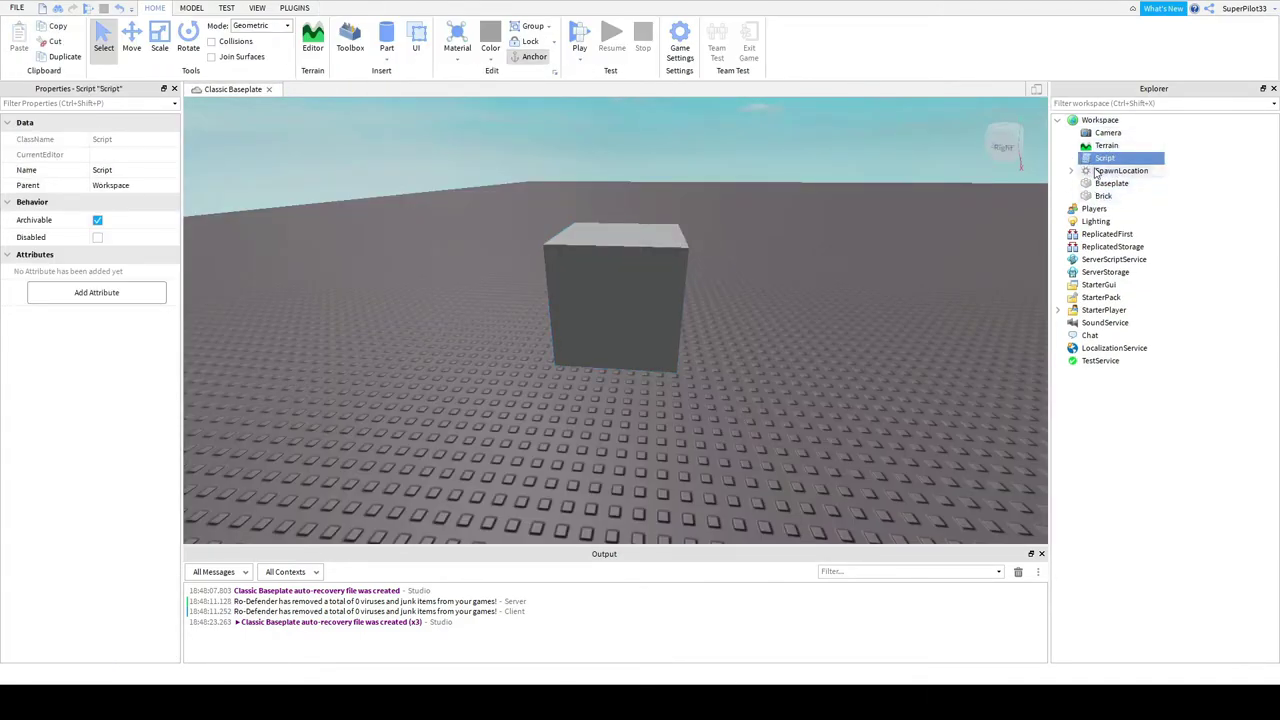
click(1100, 199)
drag(1100, 200, 1100, 197)
double_click(1104, 158)
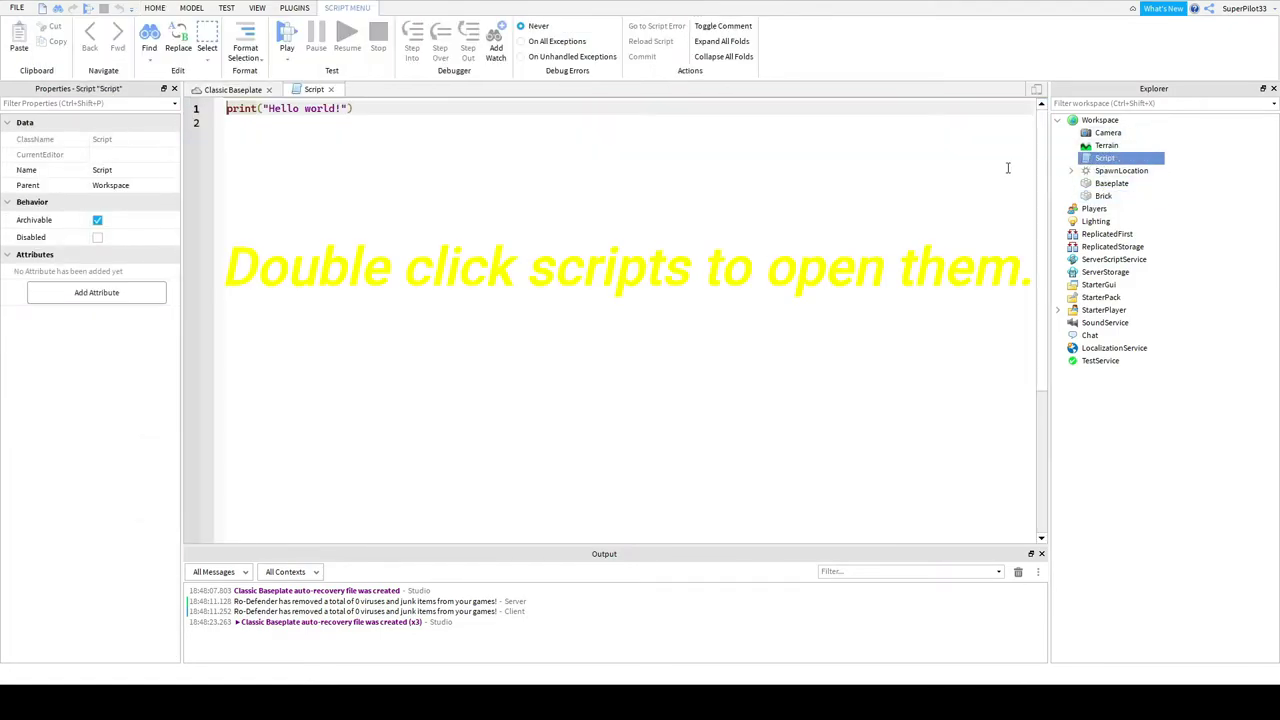
click(232, 91)
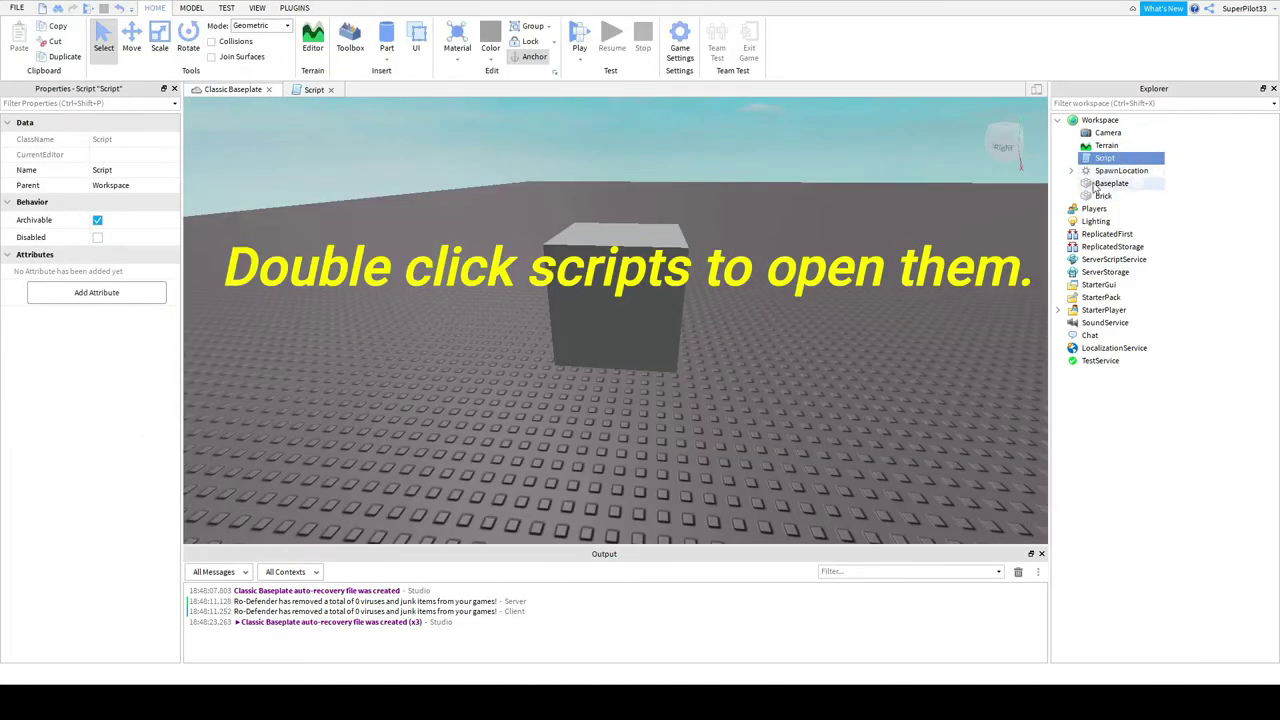
Open the Script in Workspace and delete its default Hello world line
drag(1096, 161, 1095, 122)
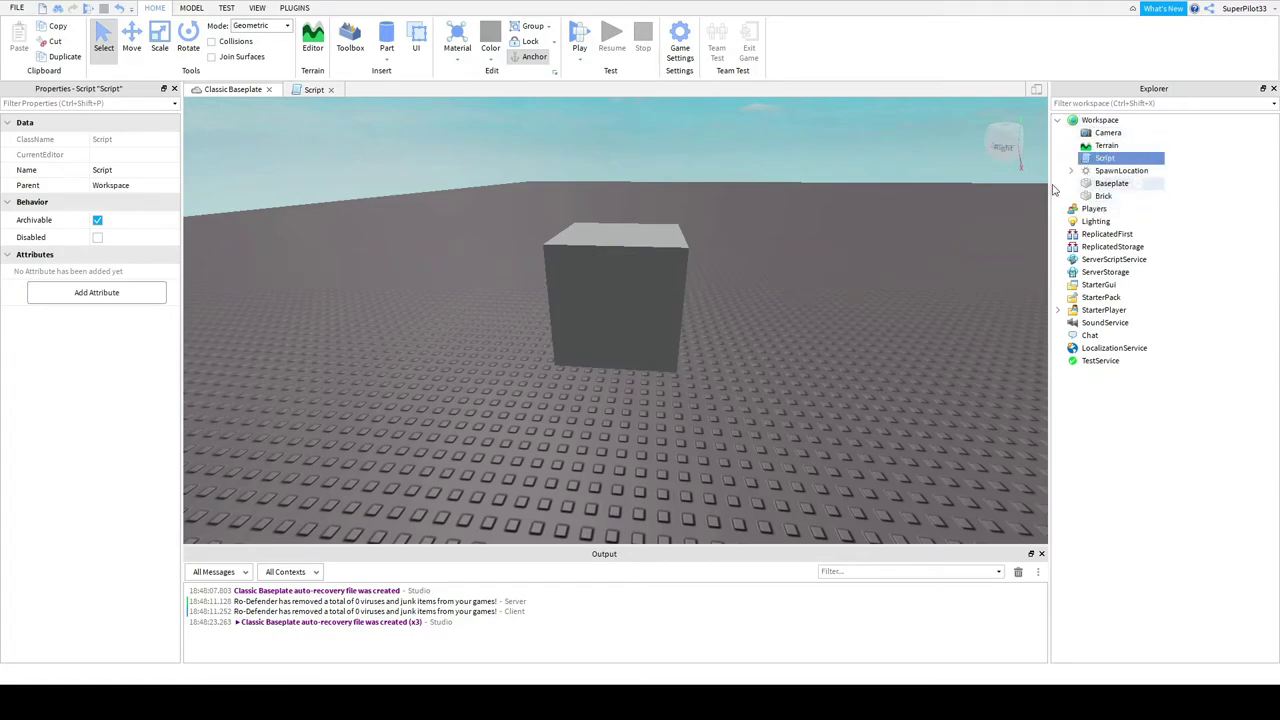
click(1103, 196)
double_click(1104, 158)
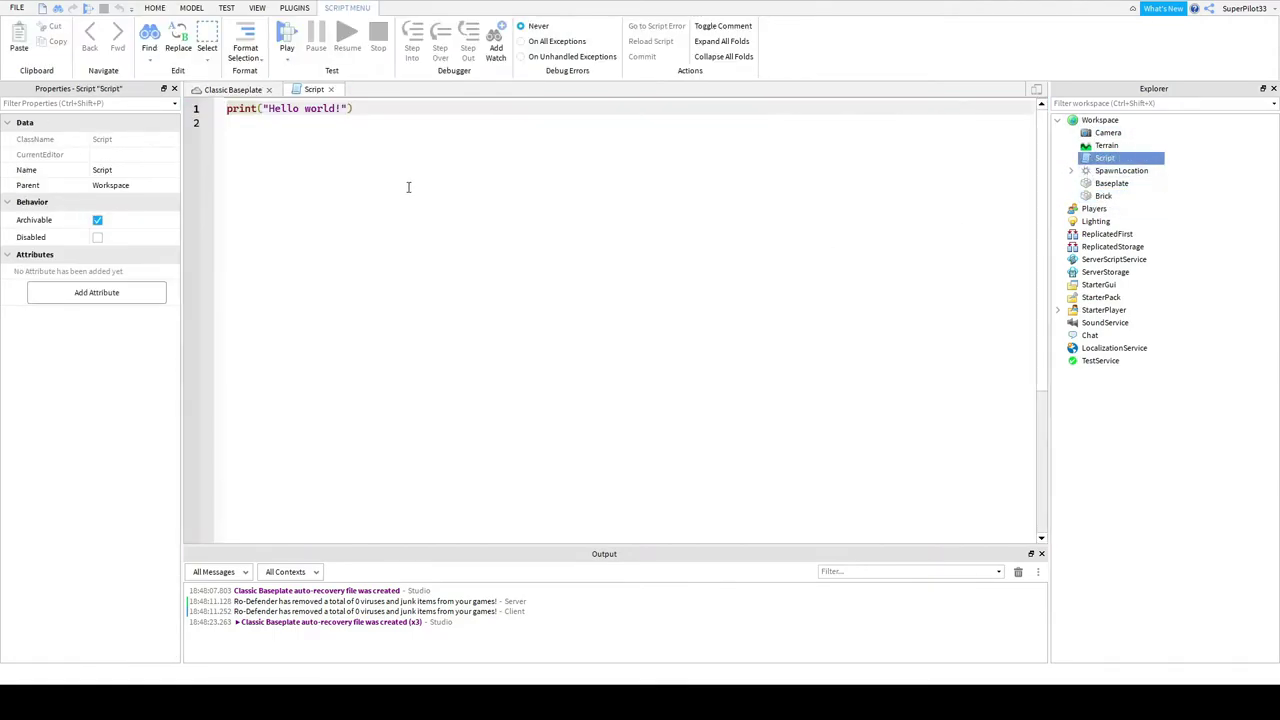
click(419, 120)
drag(352, 108, 127, 113)
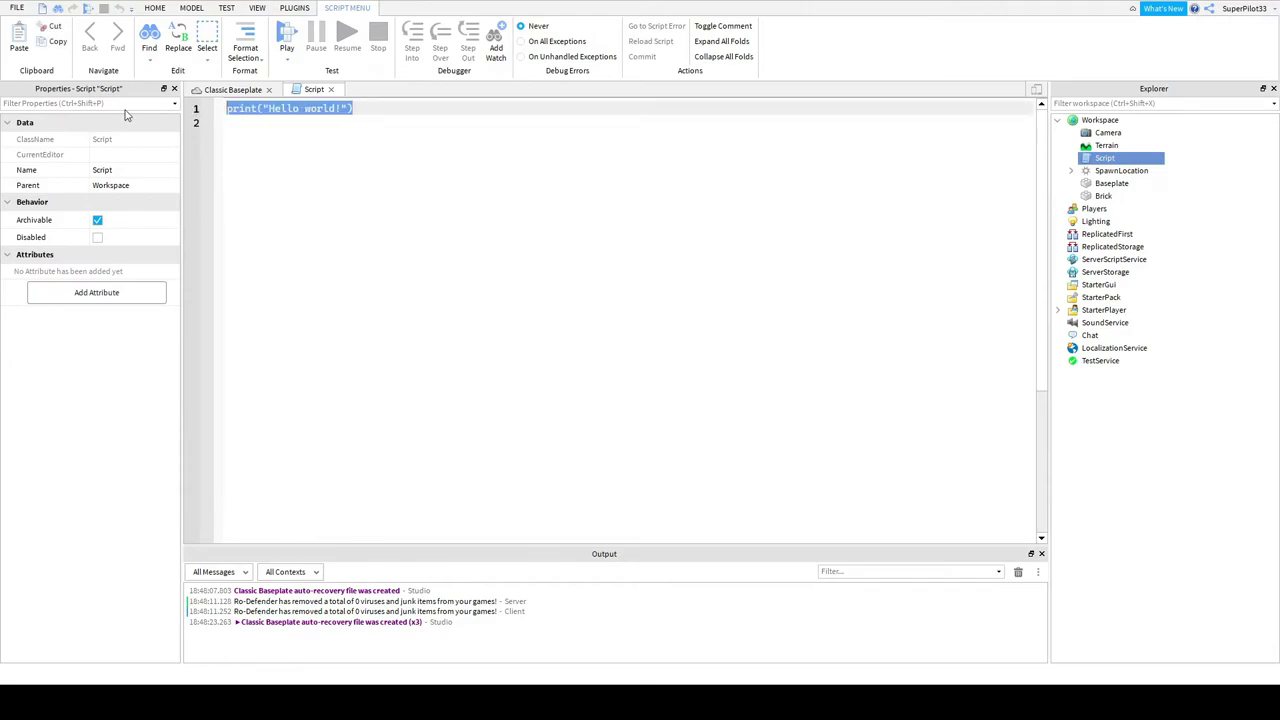
key(BackSpace)
key(Delete)
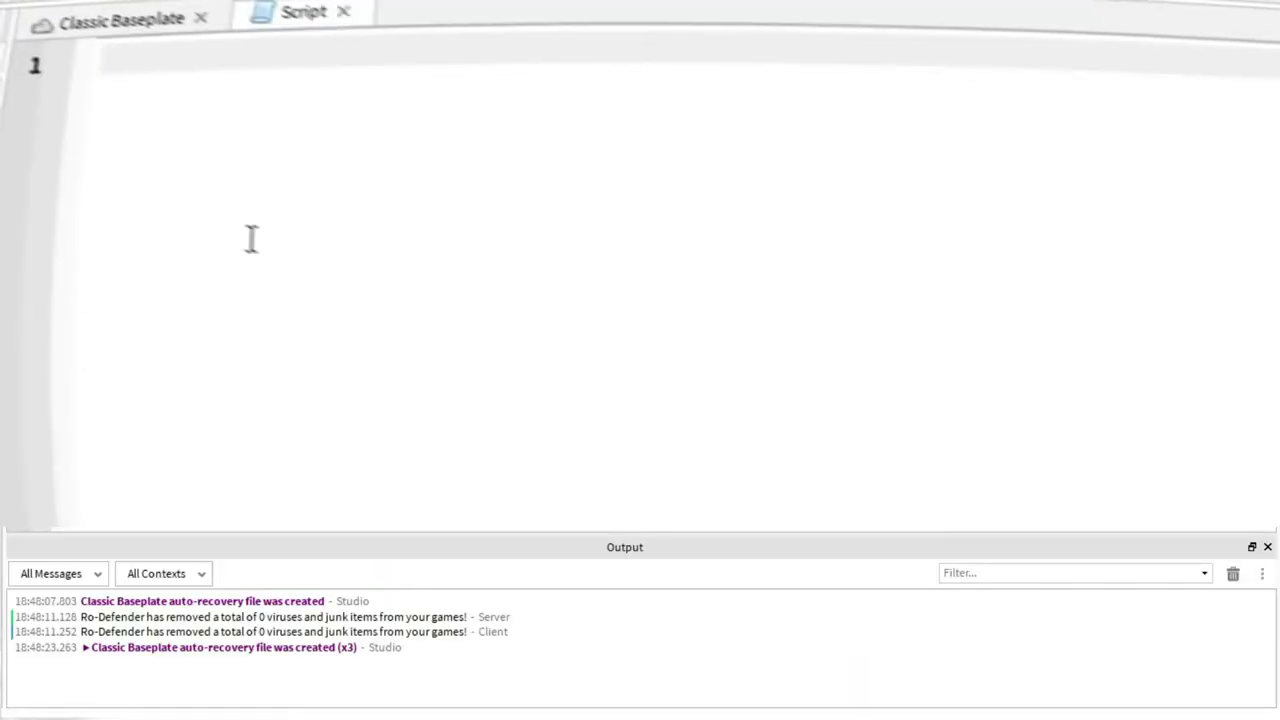
Write a print() call on the first line and place the cursor between its brackets
text(print()
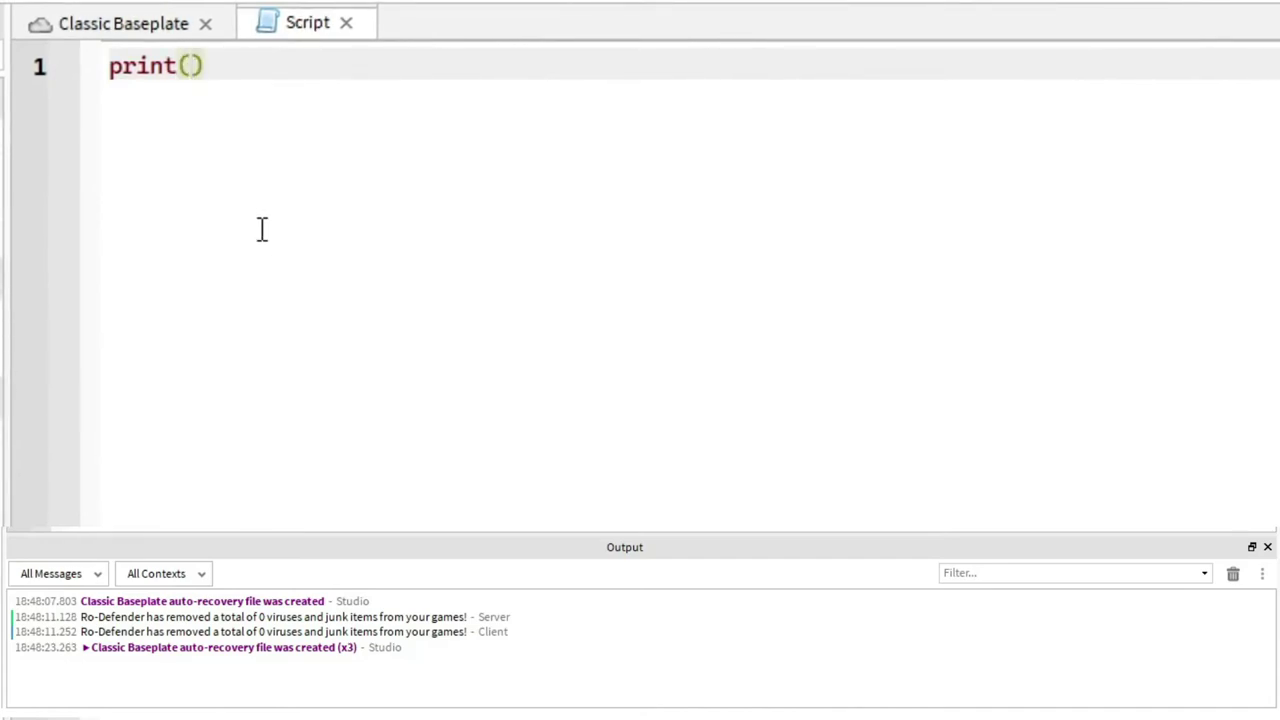
click(243, 82)
drag(137, 66, 93, 63)
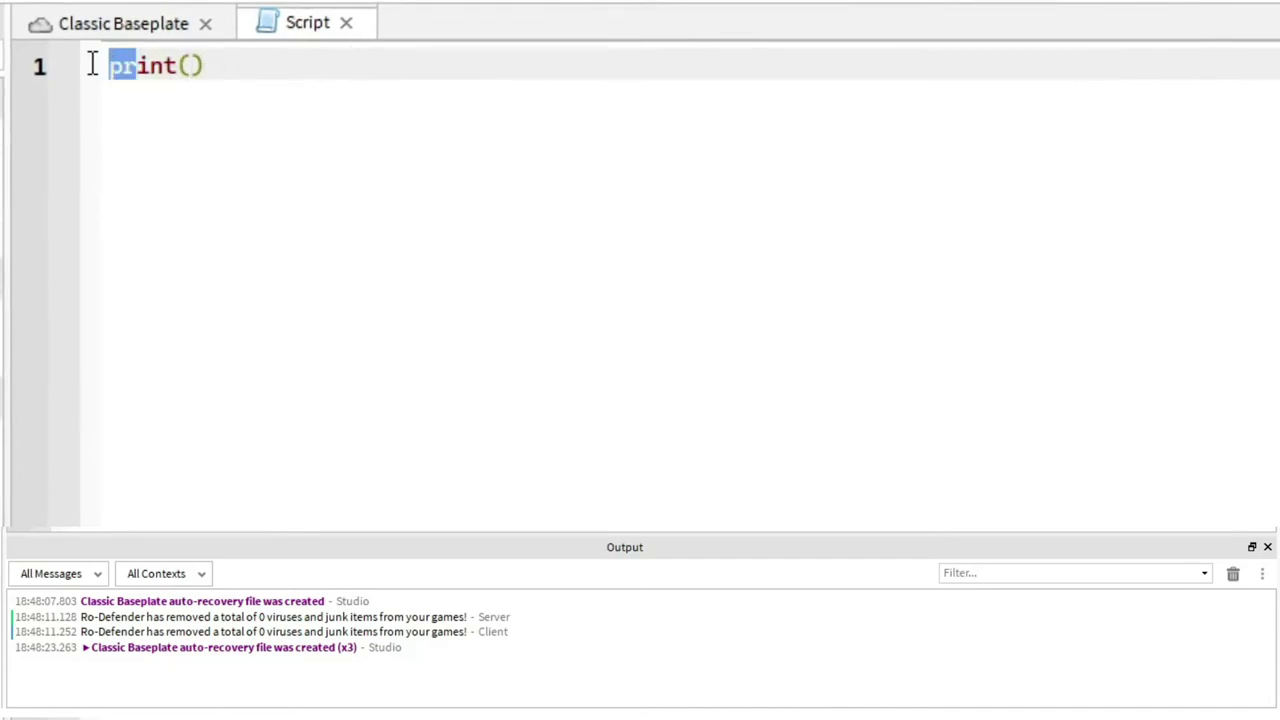
click(193, 65)
drag(249, 66, 112, 66)
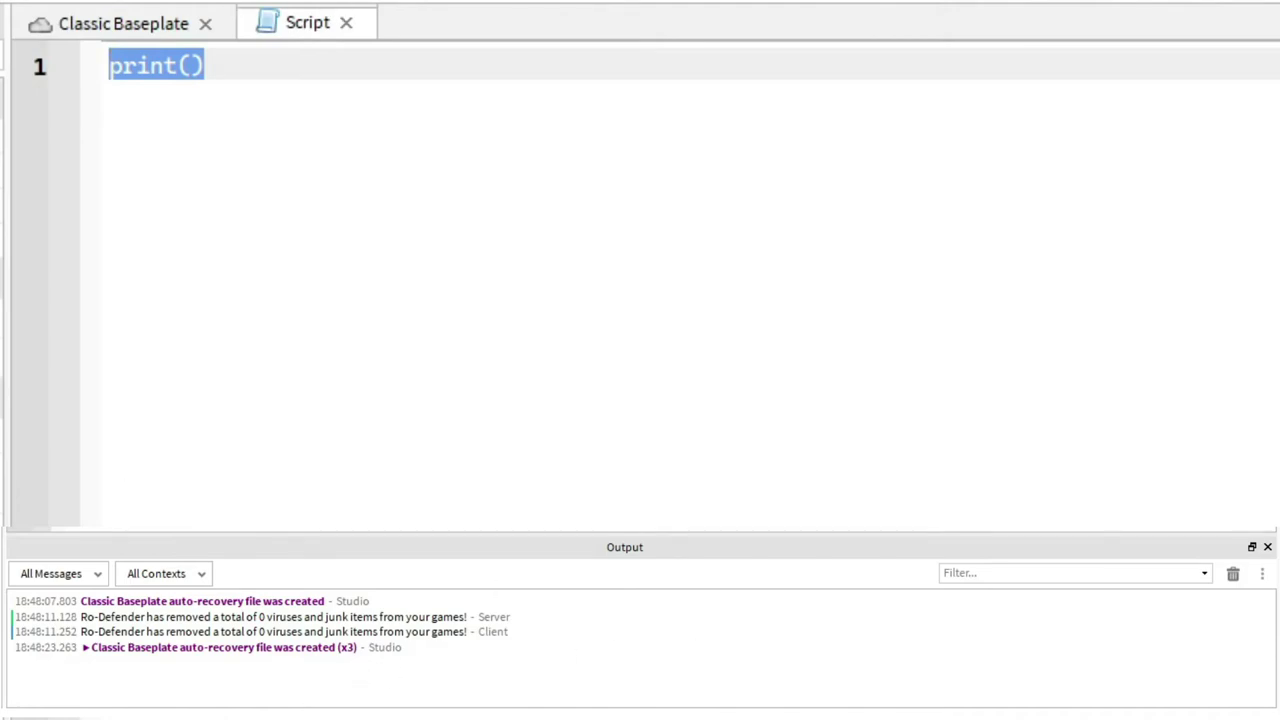
click(191, 68)
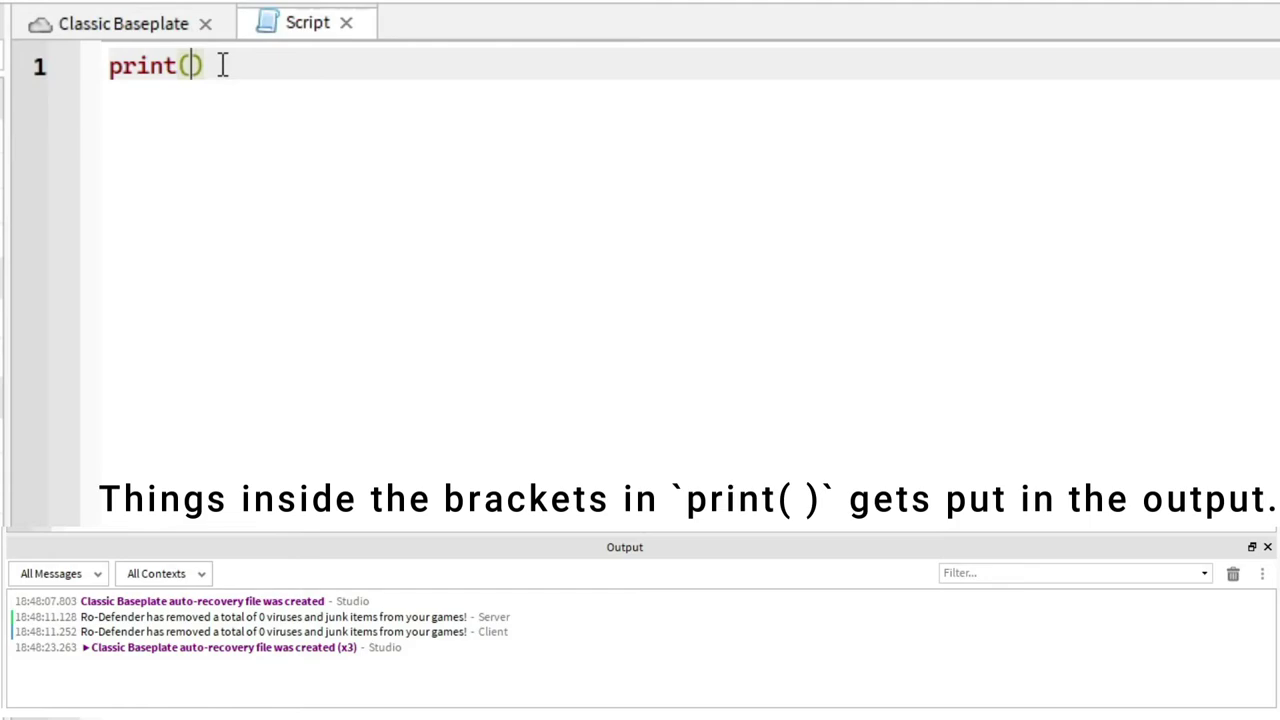
Add a pair of double quotes inside the print brackets and place the cursor between them
text("")
double_click(206, 65)
triple_click(214, 65)
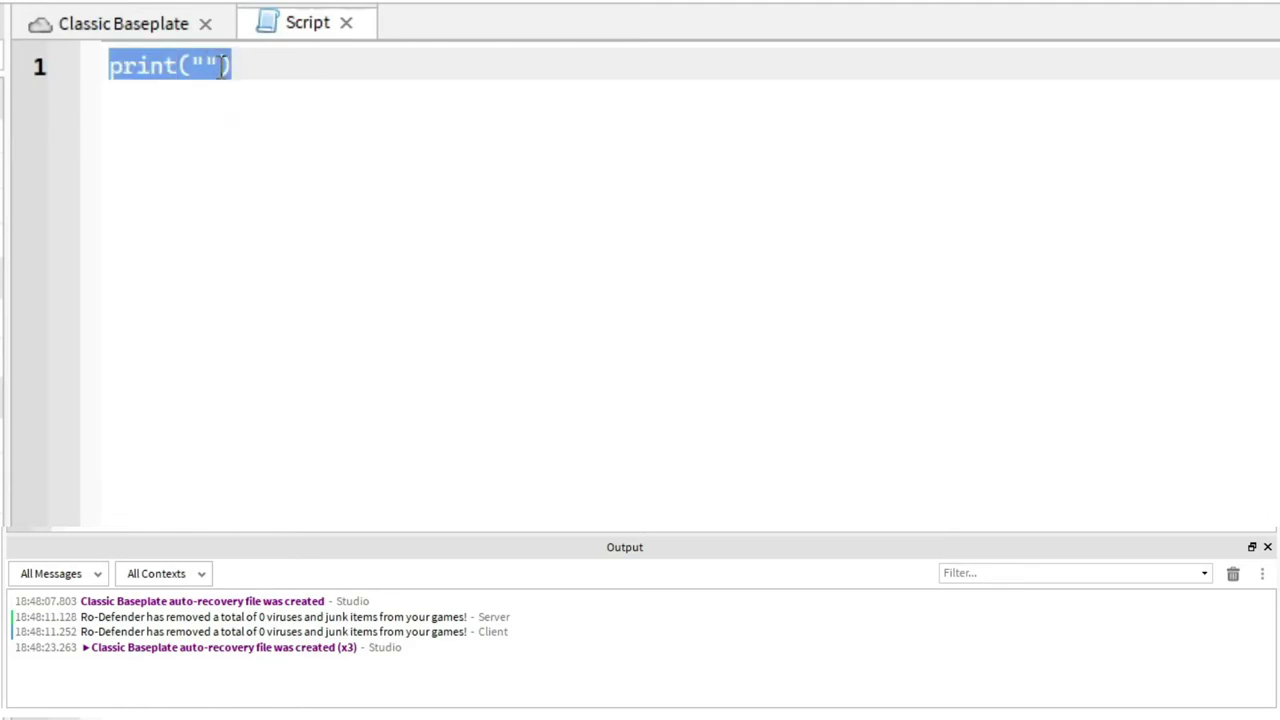
double_click(208, 66)
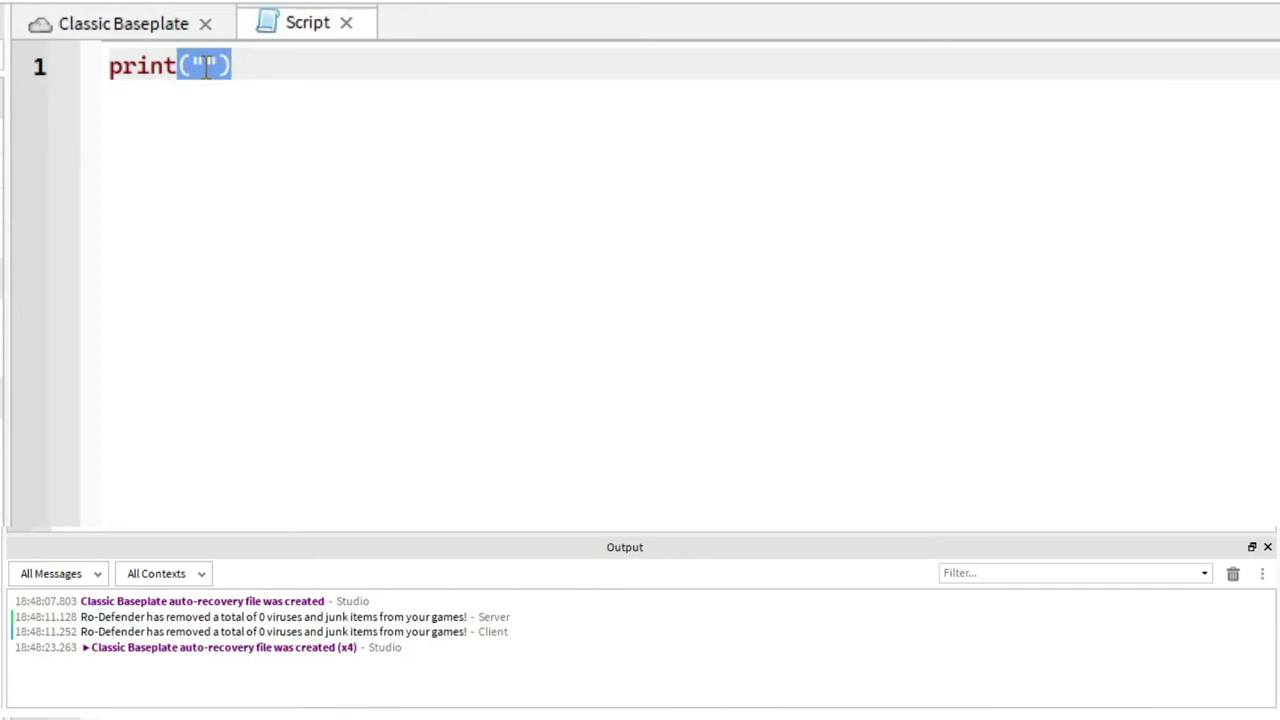
click(206, 65)
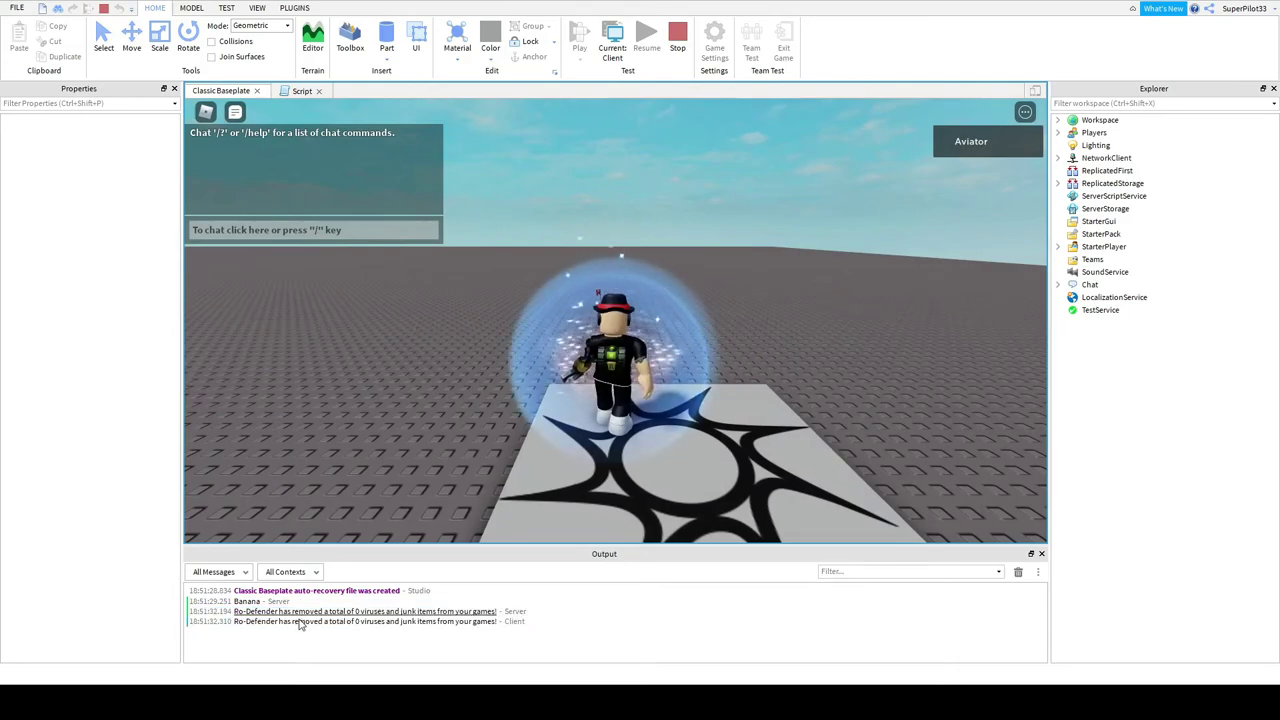
Highlight the Banana line in the Output and stop the playtest
drag(290, 602, 187, 602)
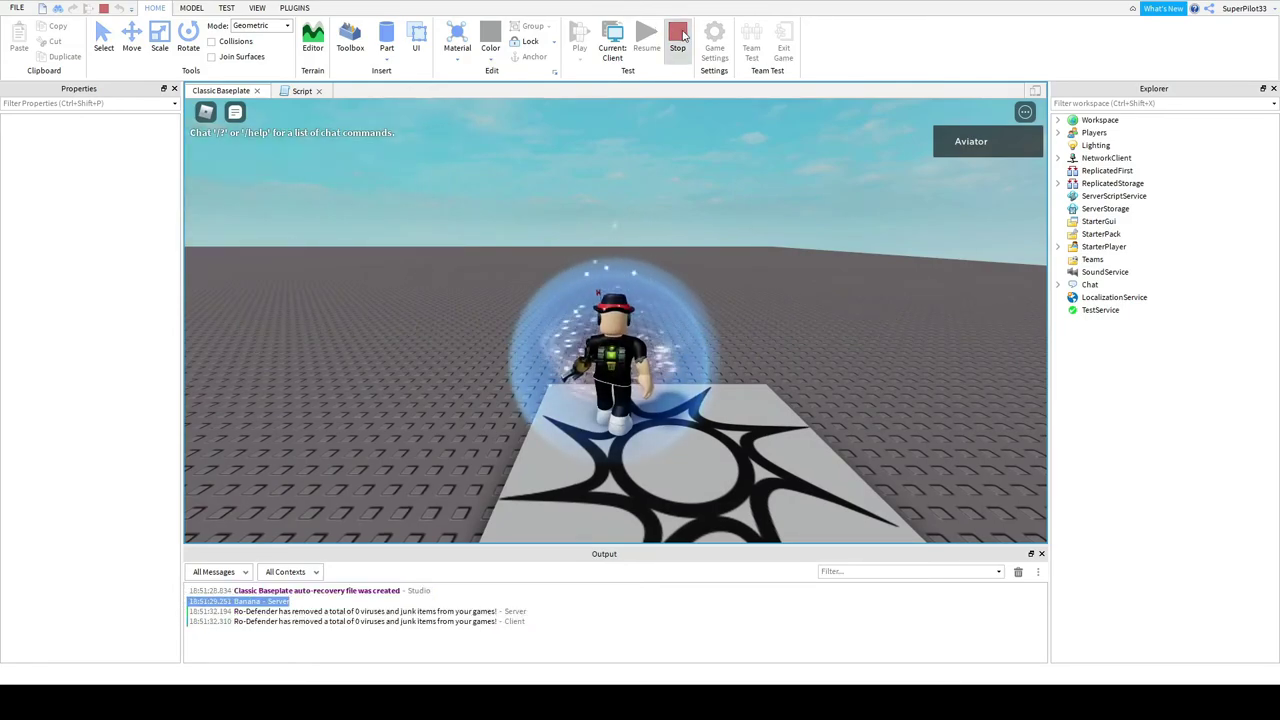
click(680, 38)
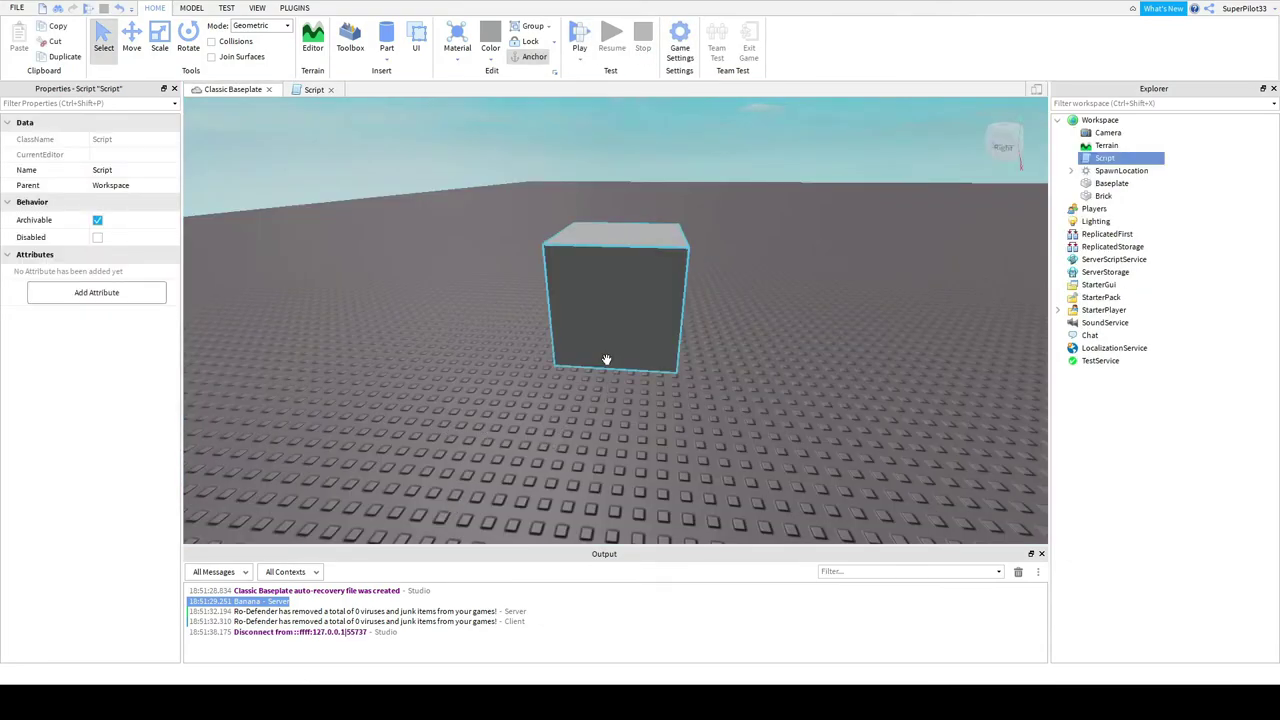
Return to the Script and replace all of its code with the comment --Print
click(312, 90)
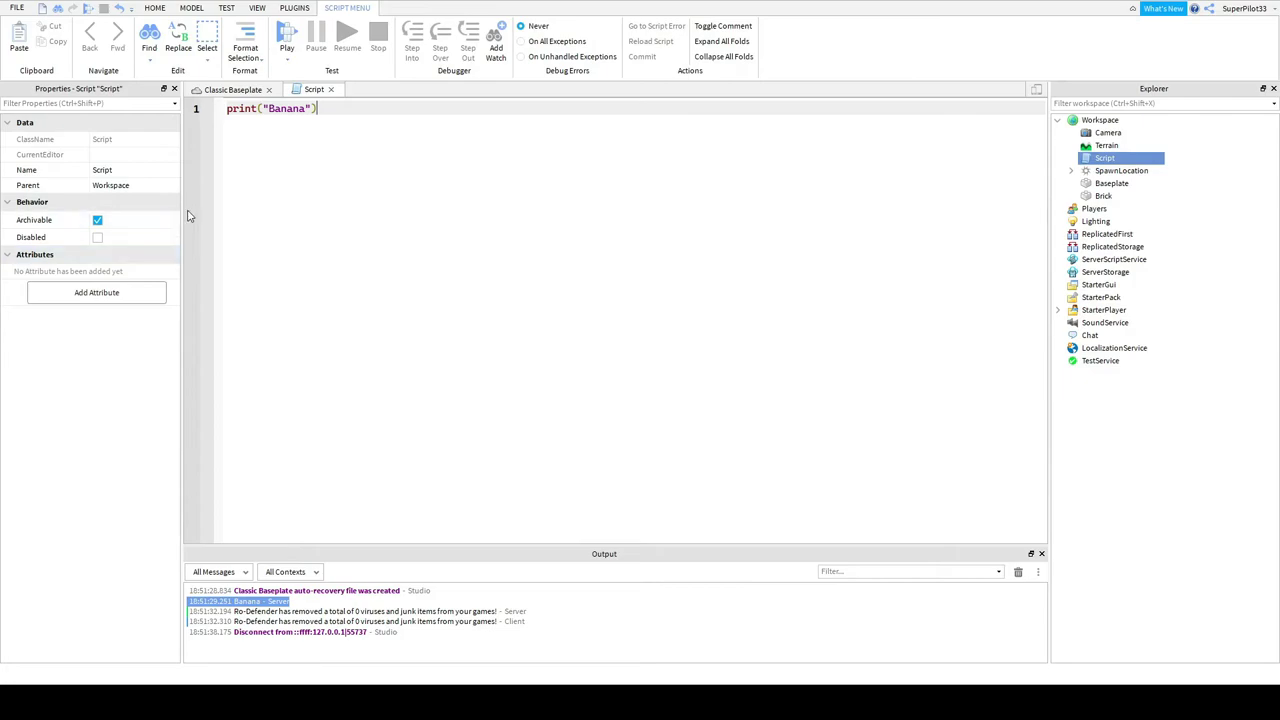
key(Return)
key(Return)
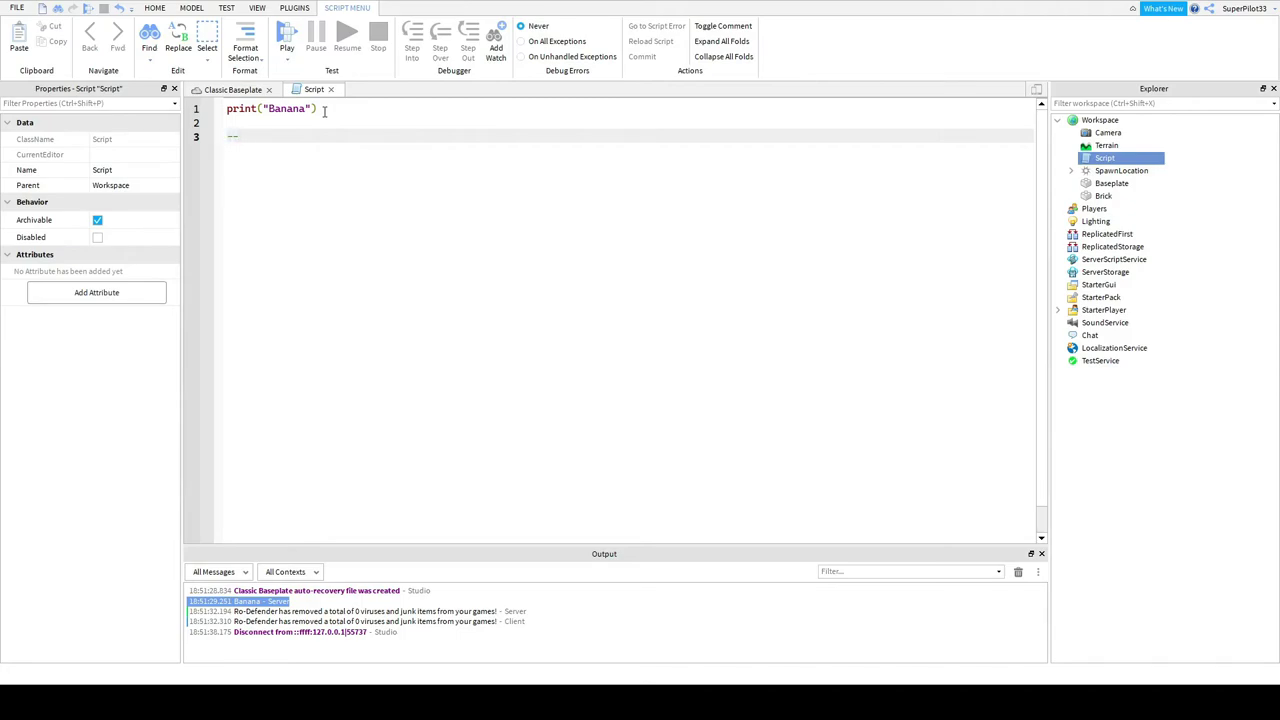
key(ctrl+a)
key(BackSpace)
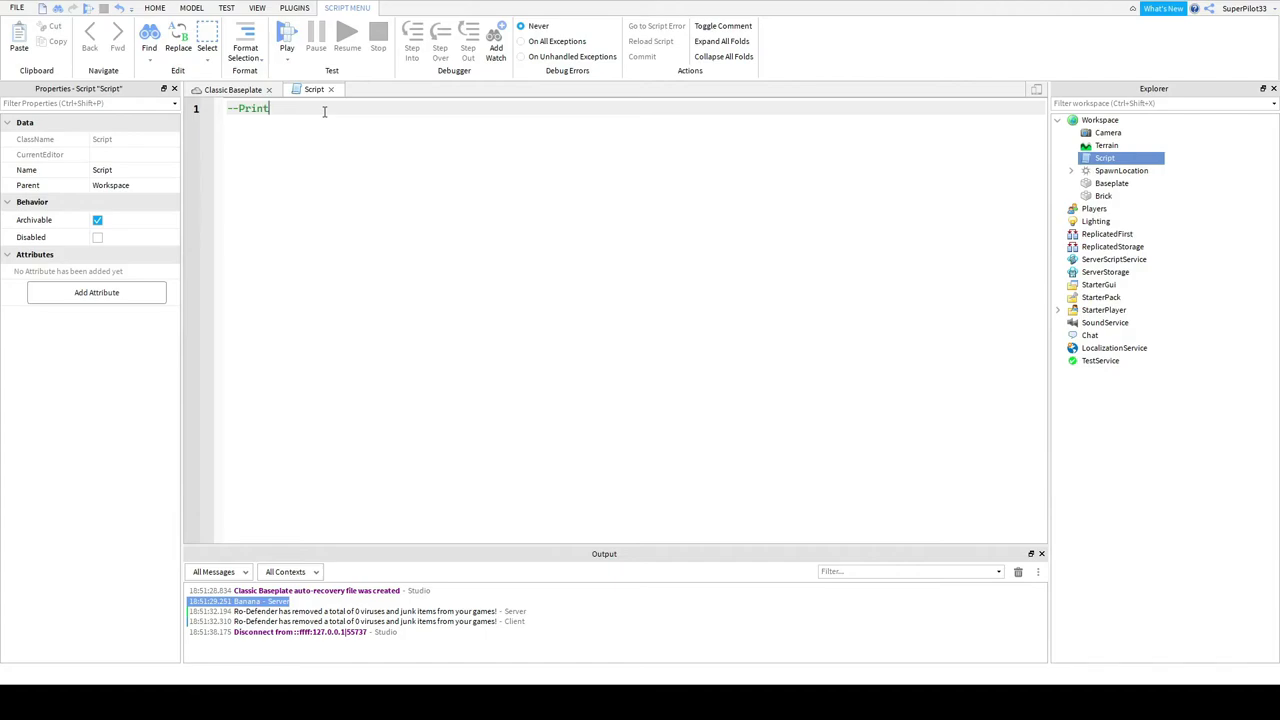
key(Return)
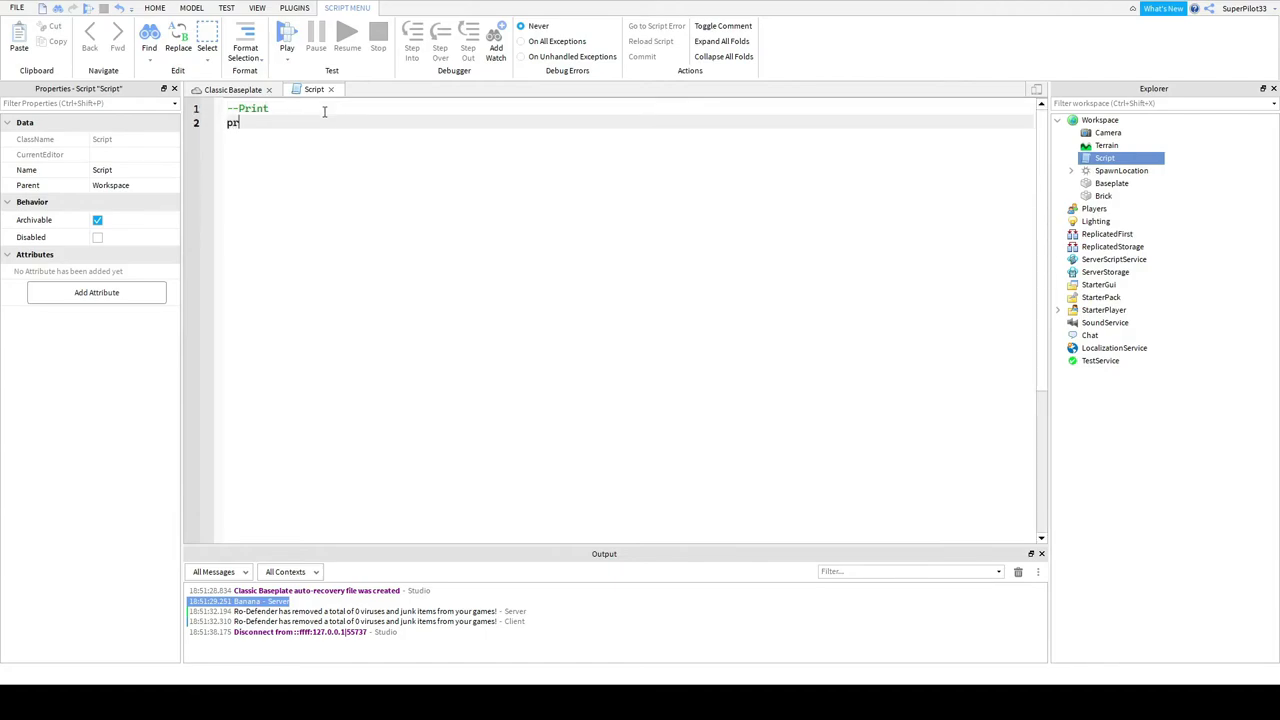
Write print("Monkey") on the line below the --Print comment
text(print()
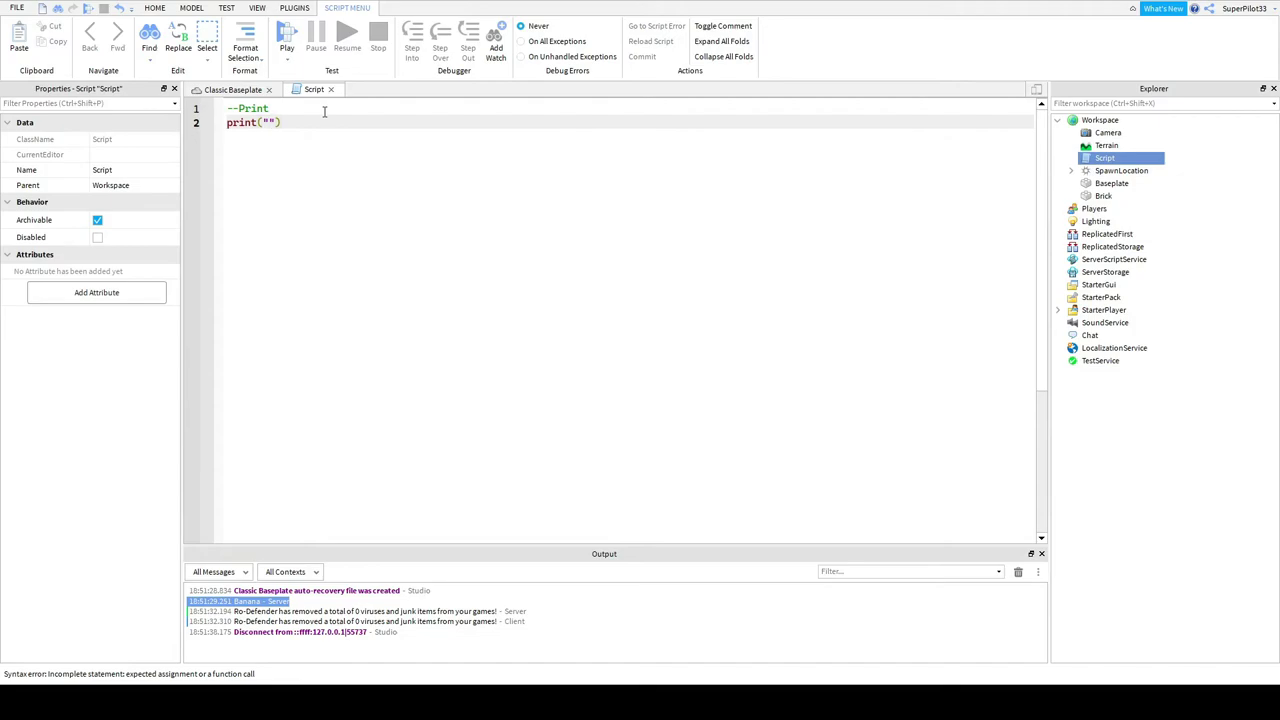
text("Bana)
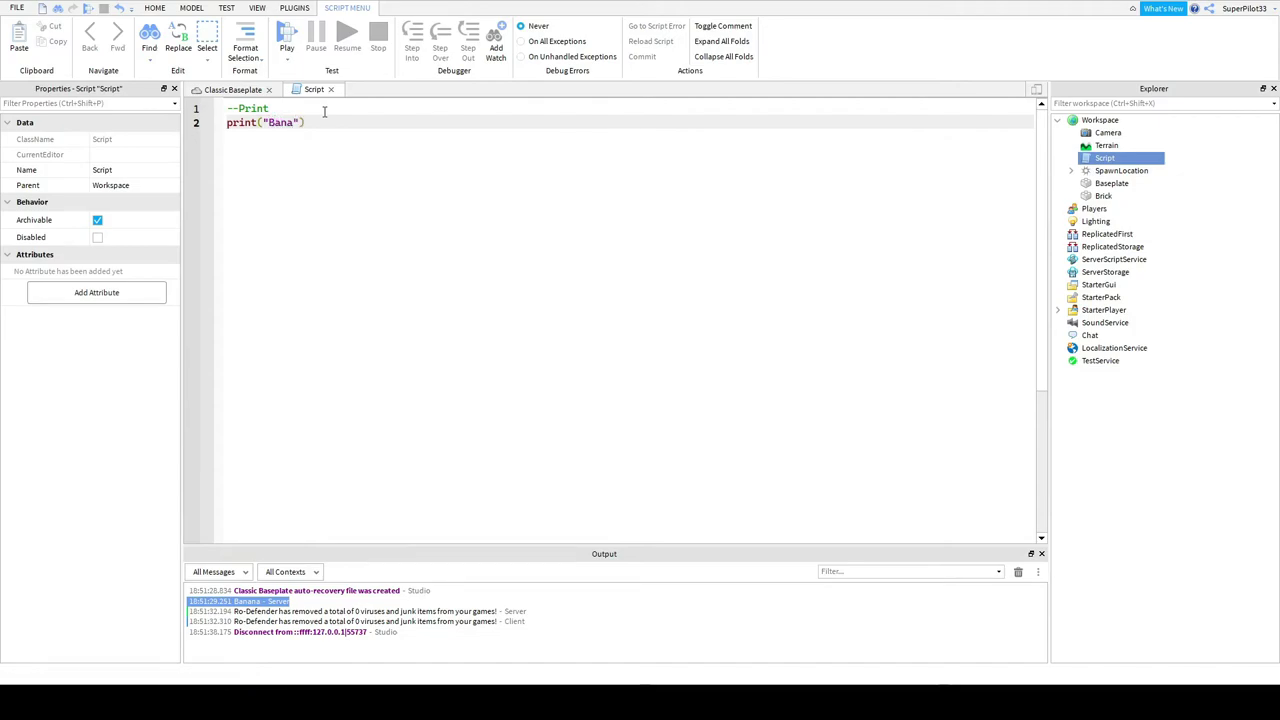
key(BackSpace)
key(BackSpace)
key(BackSpace)
key(BackSpace)
text(Monek)
key(BackSpace)
Highlight the --Print comment and add the comment --sdhvbskdnvsnvksndvnsdvknsdk below the print line
drag(275, 108, 222, 111)
click(357, 124)
click(342, 118)
key(Return)
text(--sdhvbskdnvsnvksndvnsdvknsdk)
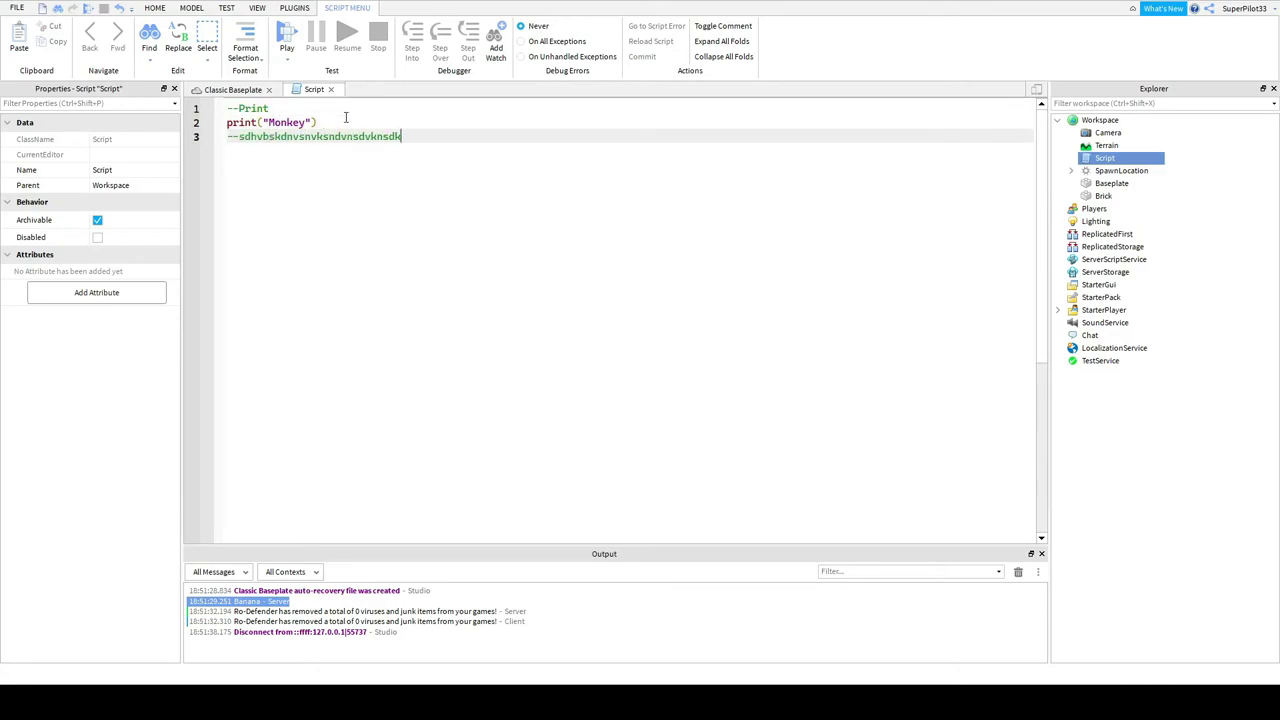
Add the two comment lines --This is a note! and --My first note! at the end of the script
key(Return)
text(Th)
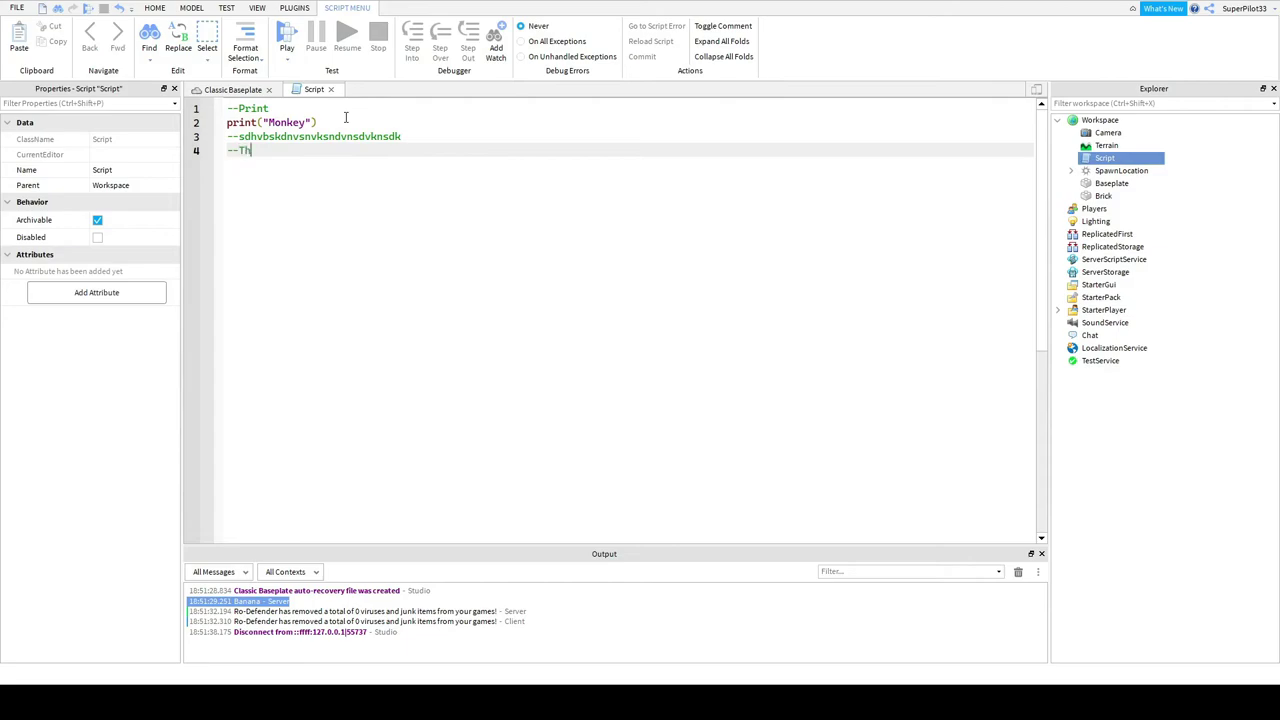
text(is is a notw)
key(Return)
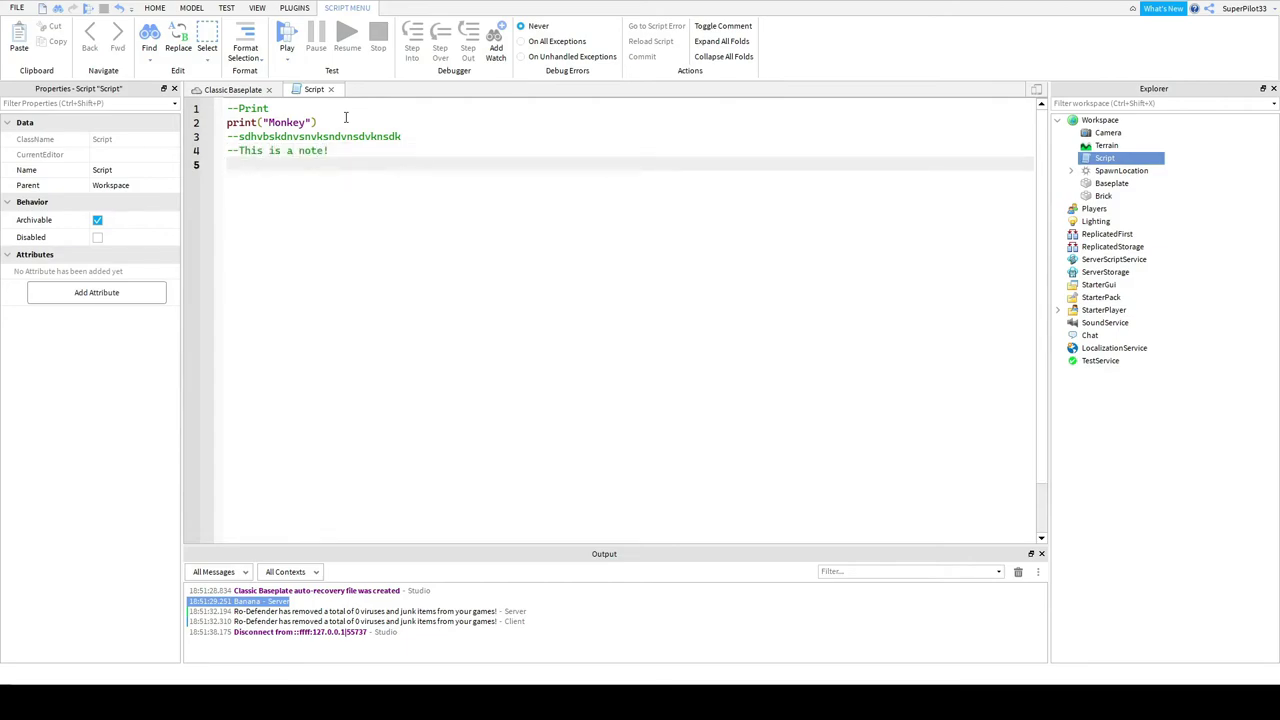
text(--My first n)
key(Return)
key(Return)
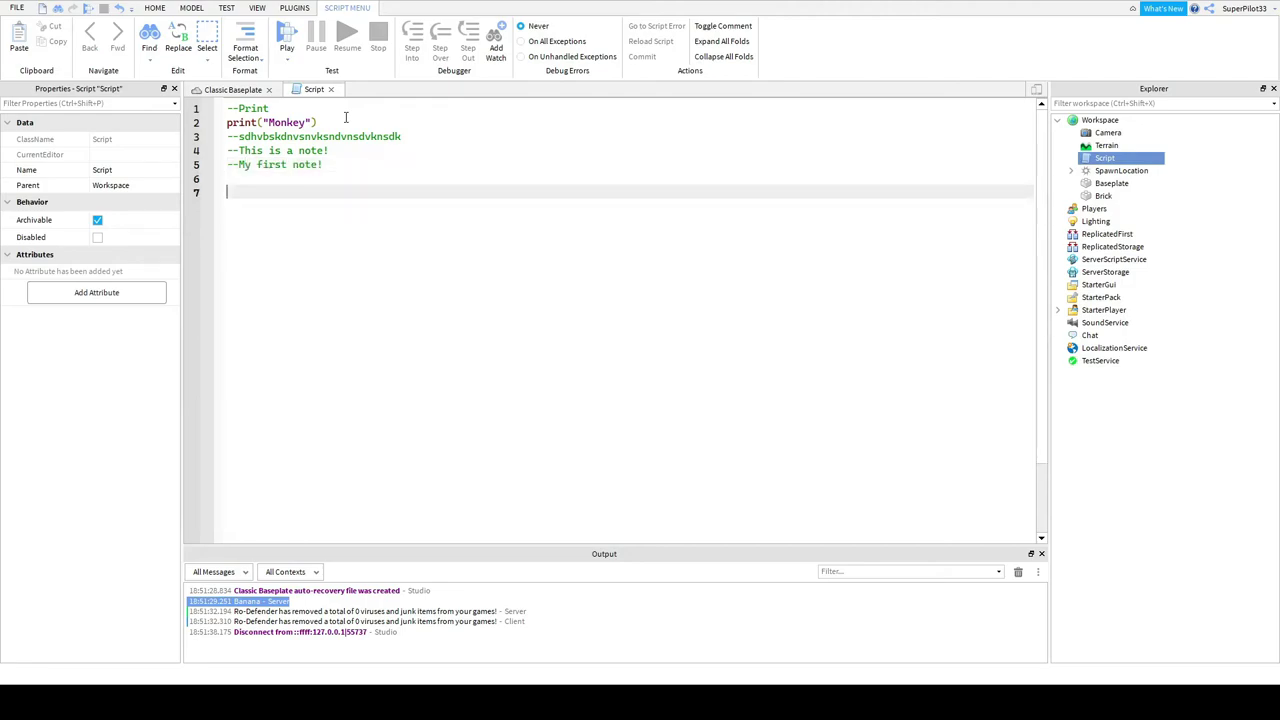
key(BackSpace)
key(BackSpace)
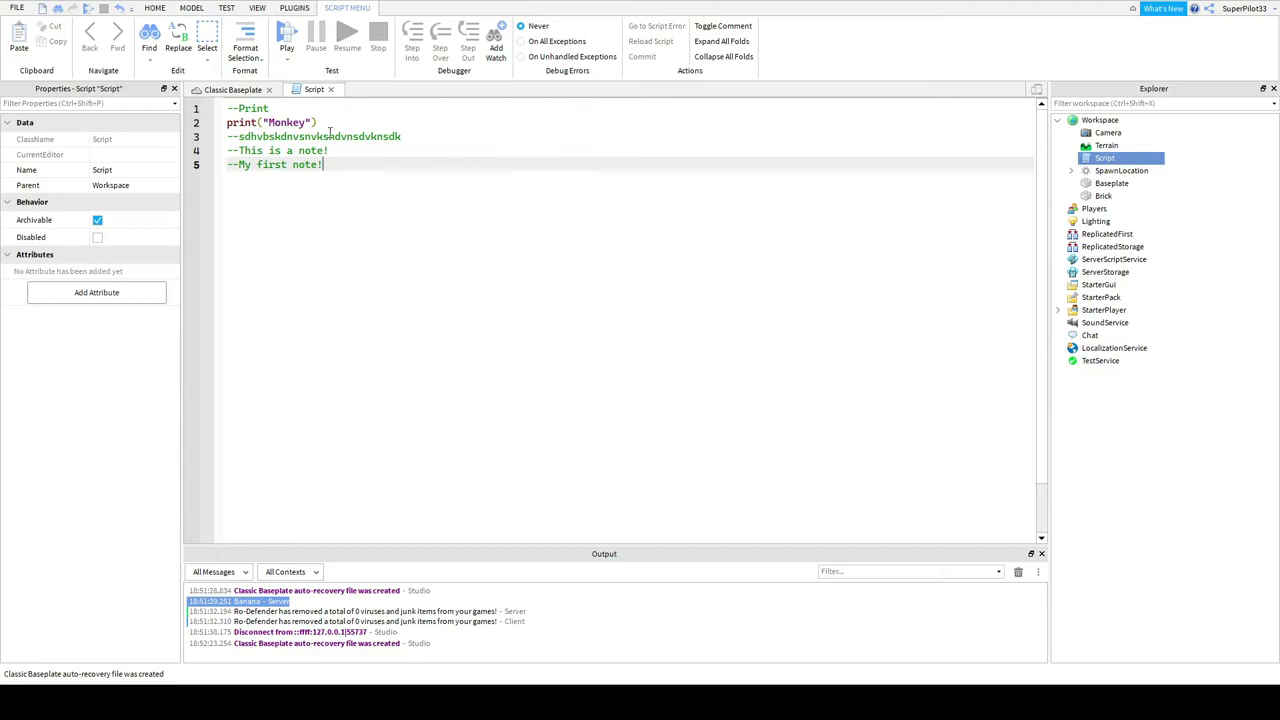
Highlight the whole script, run a playtest of it, and stop the playtest
drag(323, 166, 228, 108)
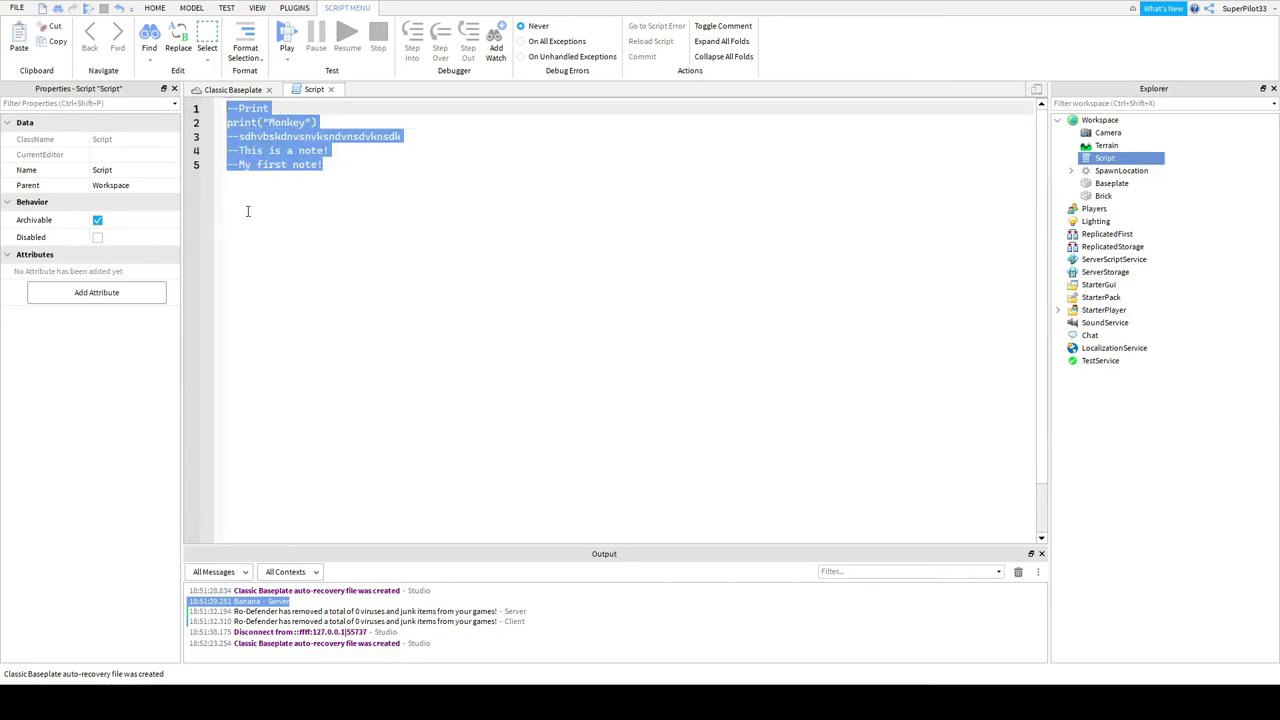
click(370, 146)
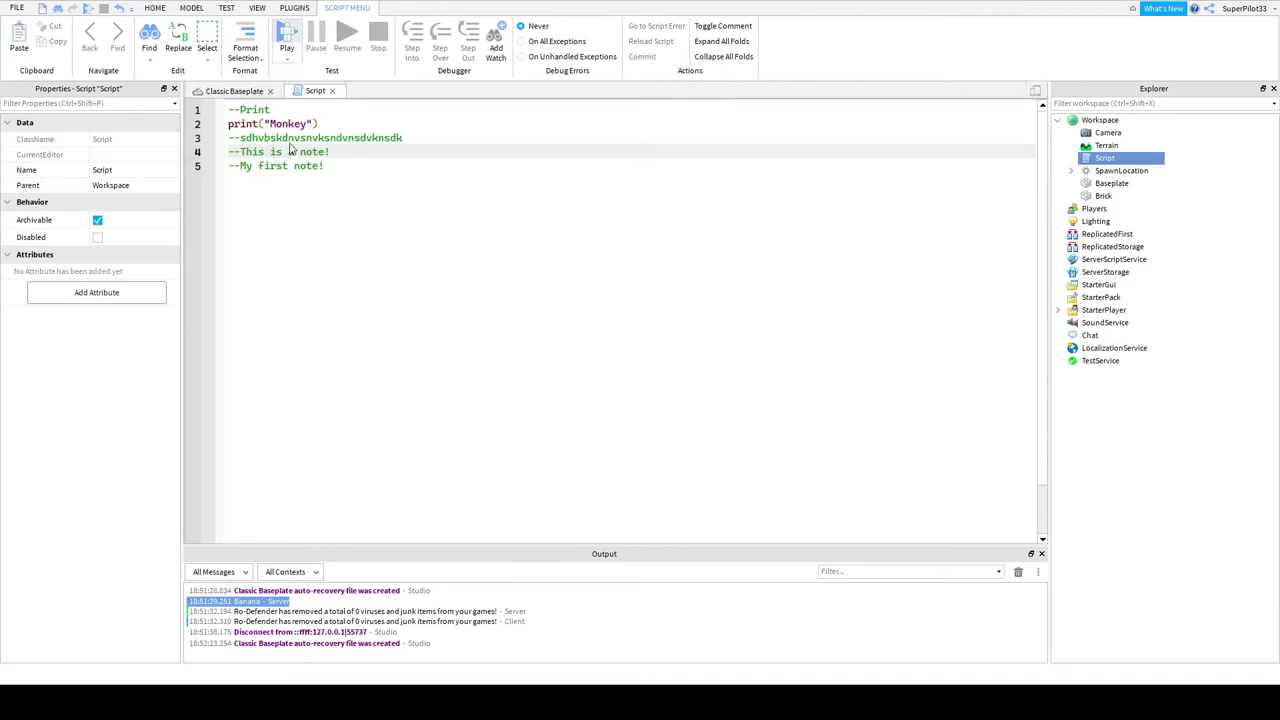
key(F5)
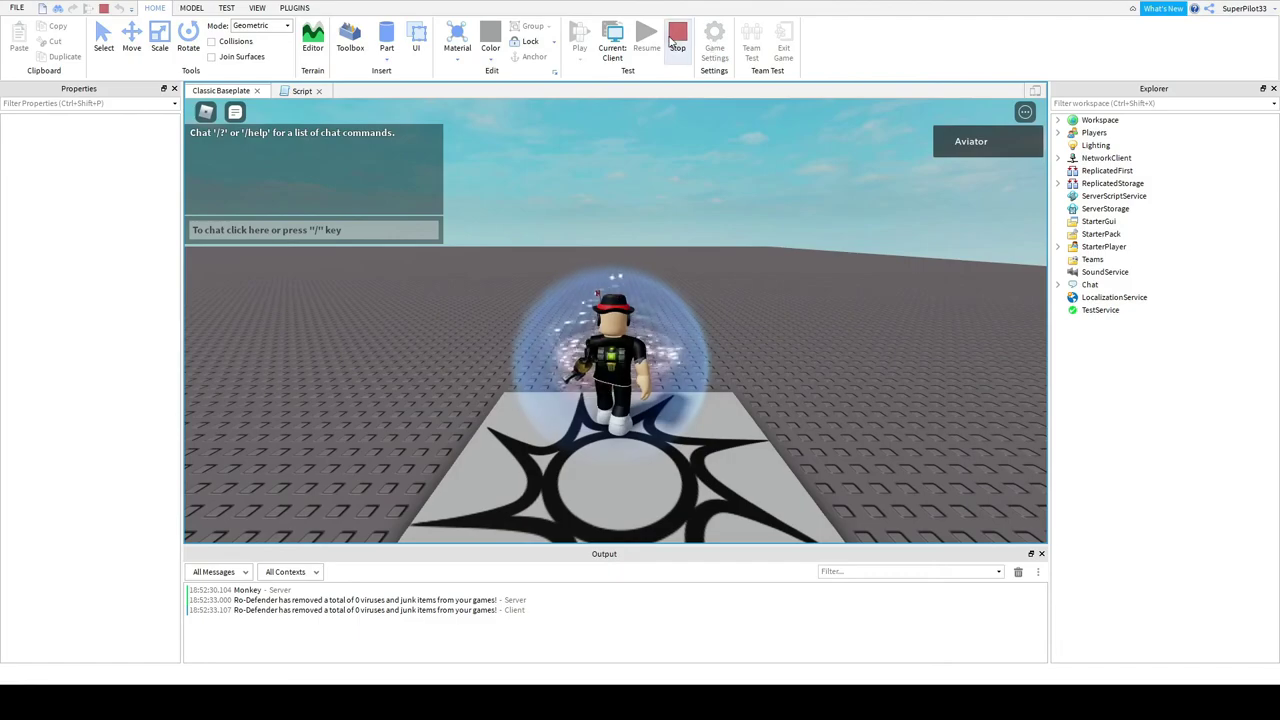
click(678, 38)
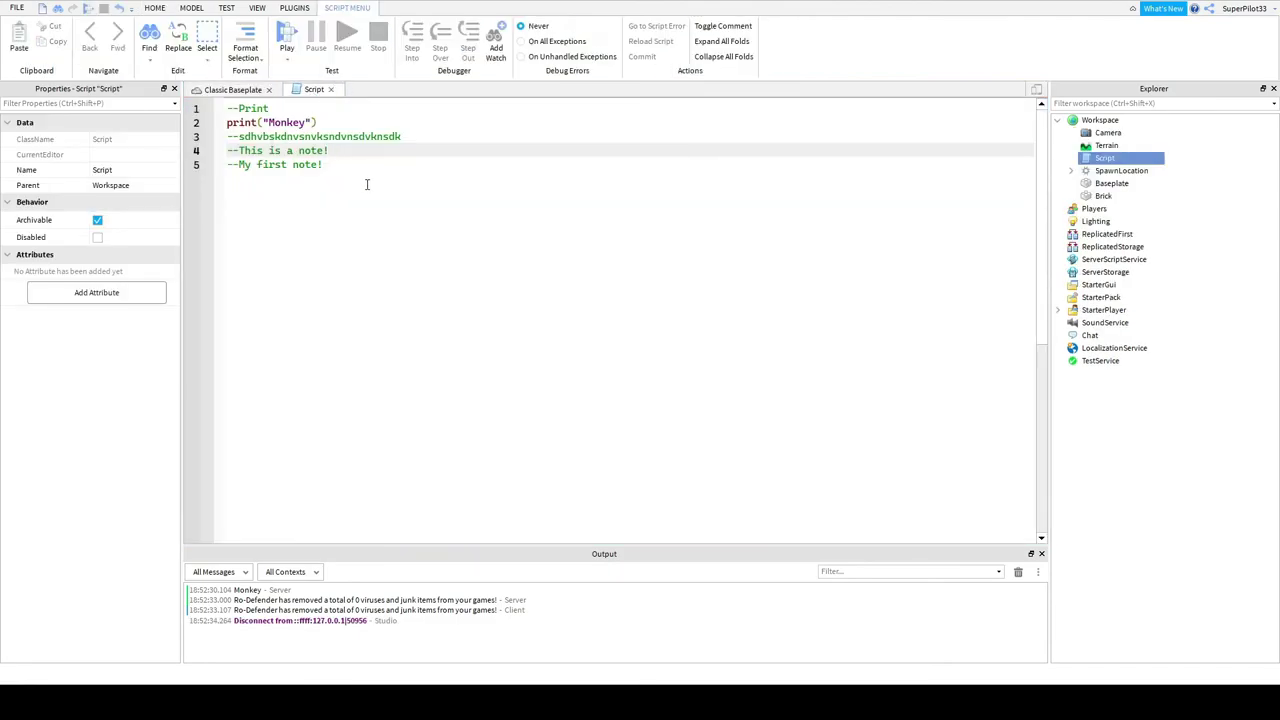
Replace the entire script with the single line print("Yellow")
key(ctrl+a)
key(BackSpace)
text(pr)
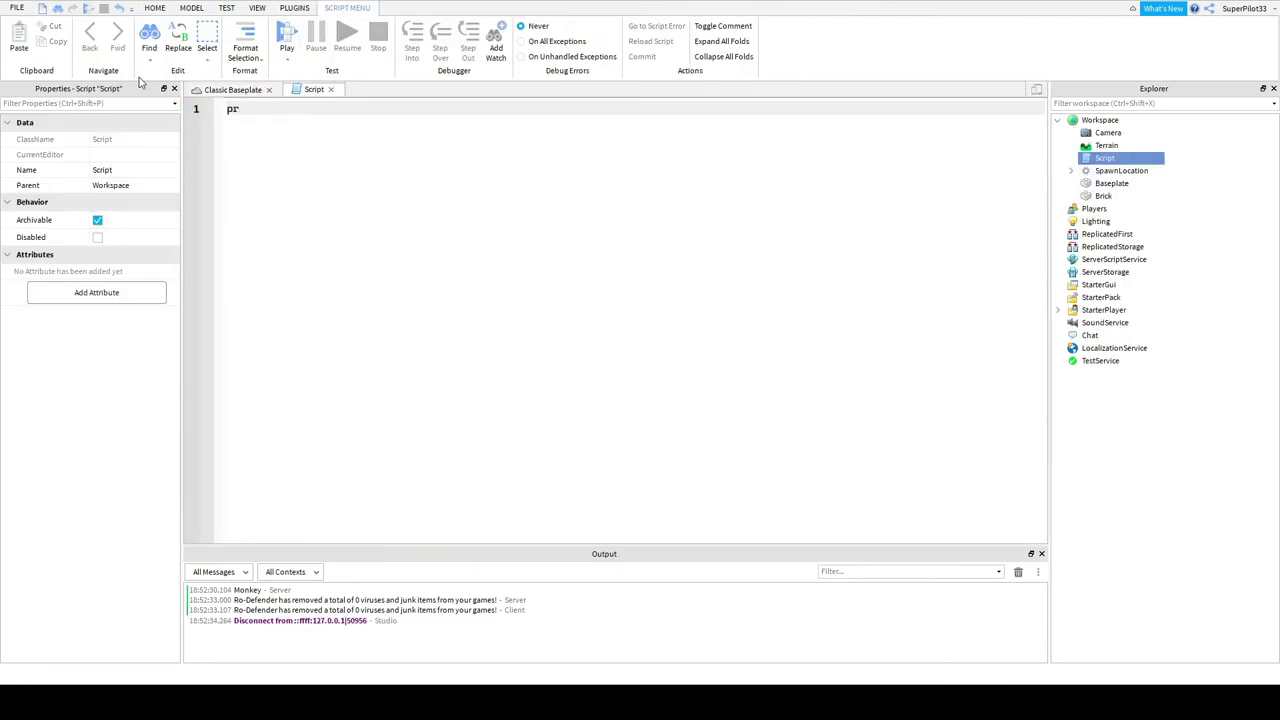
text(int(")
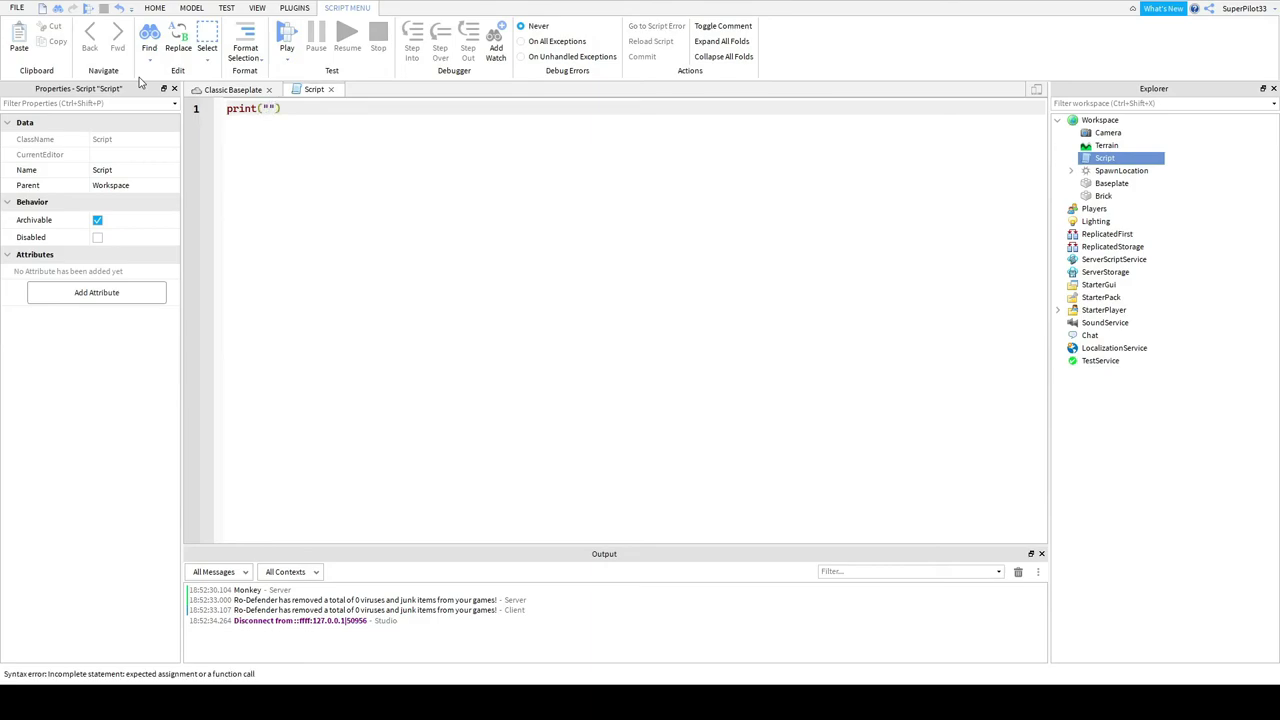
text(Bana)
key(BackSpace)
key(BackSpace)
key(BackSpace)
key(BackSpace)
text(Yellow)
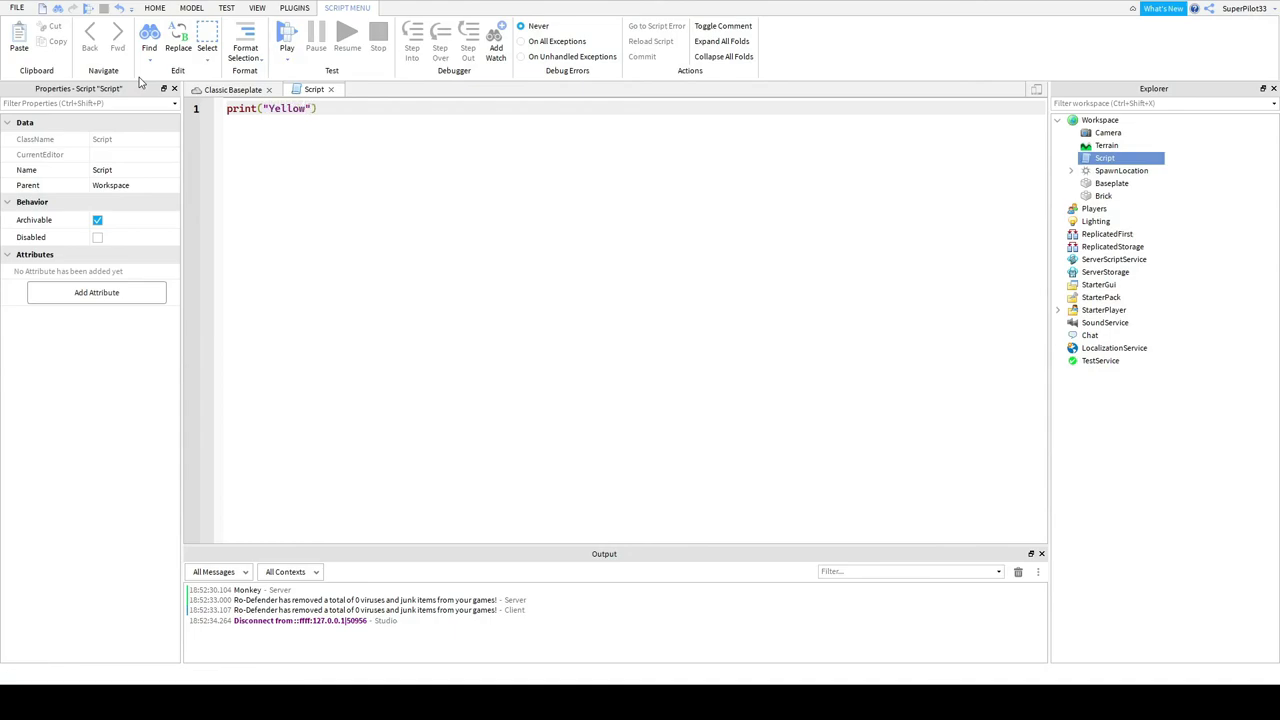
Add the commented-out line --print("Bana") below the Yellow print call
key(Return)
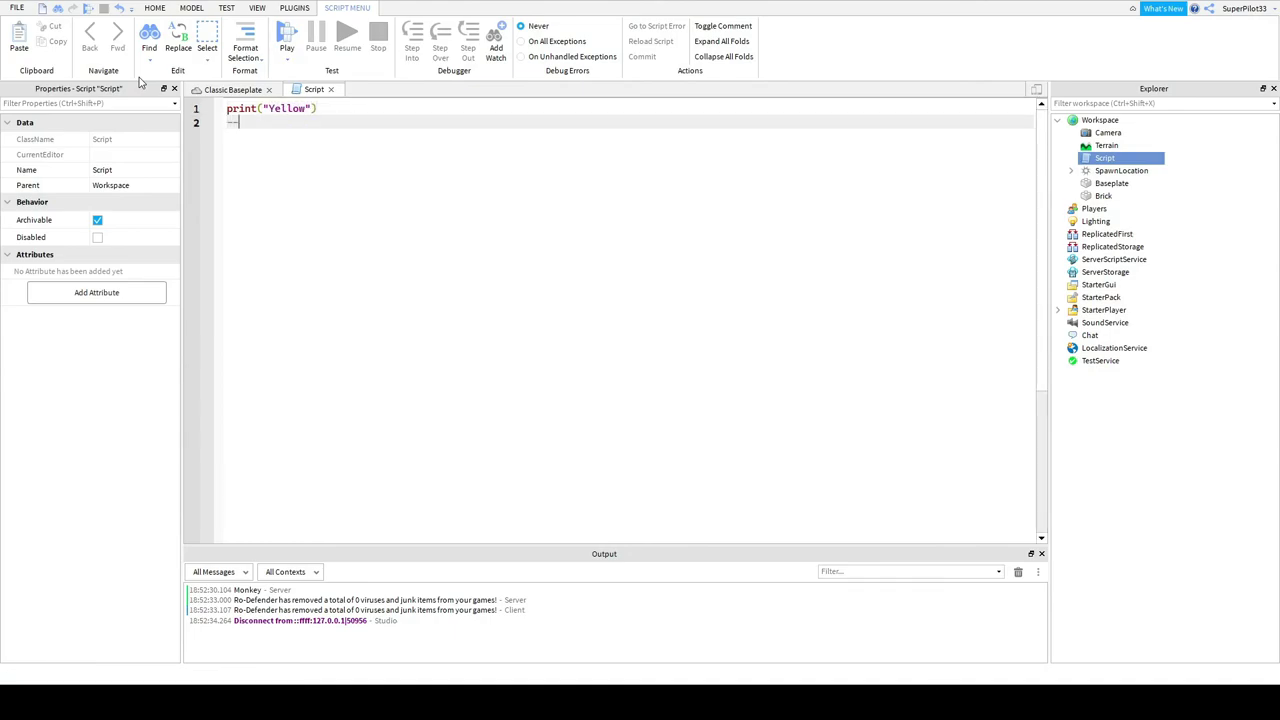
text(--print()"Yellow)
double_click(300, 122)
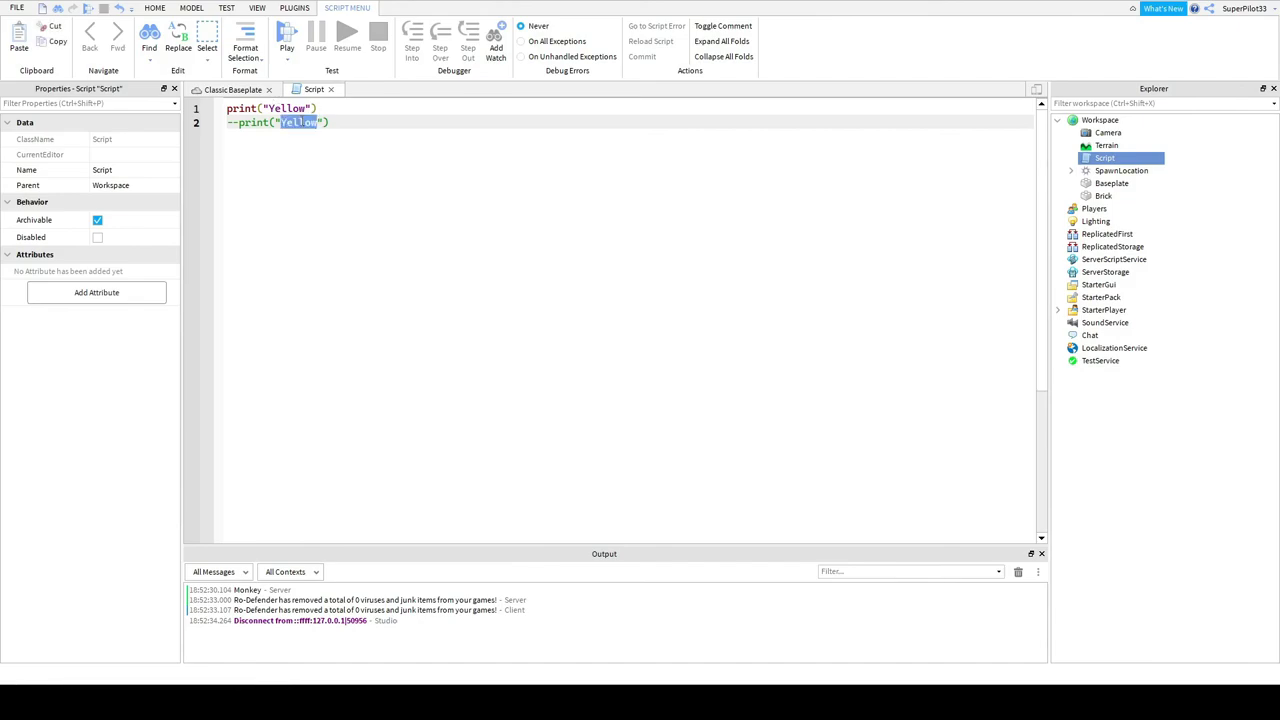
text(Na)
key(BackSpace)
key(BackSpace)
text(Bana)
Playtest the script with its commented-out print line and stop the playtest
click(287, 38)
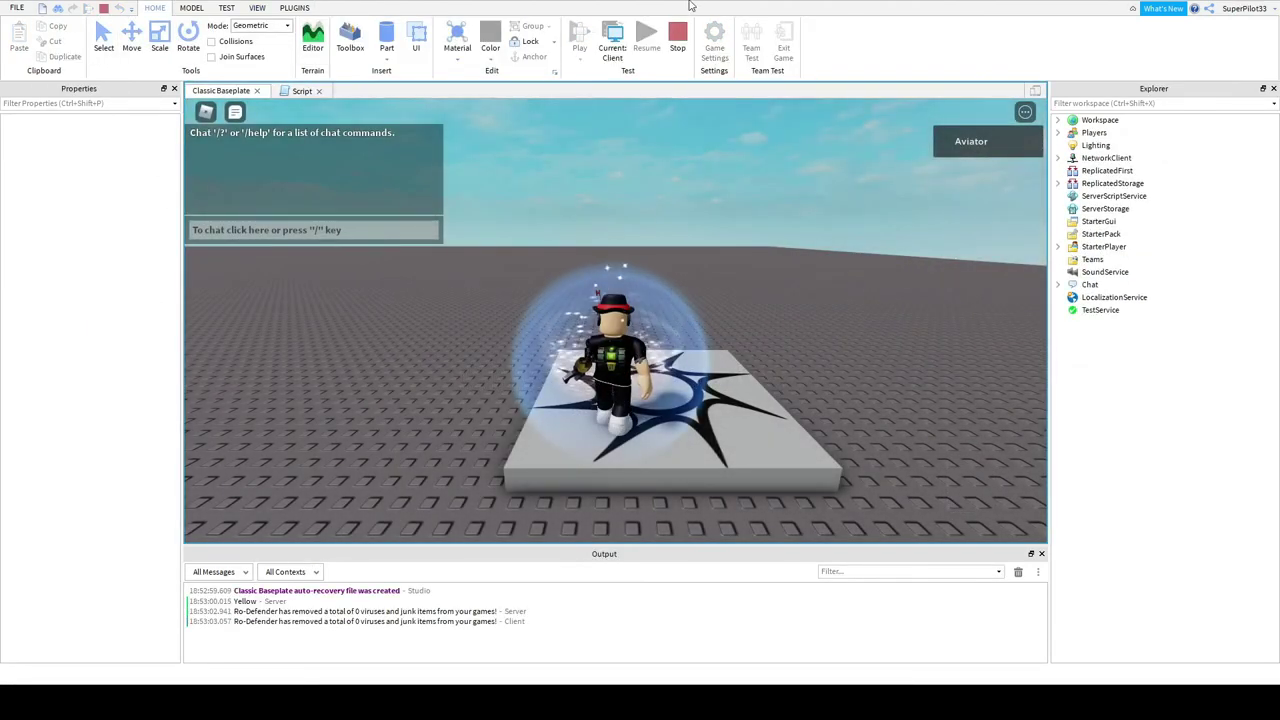
key(shift+F5)
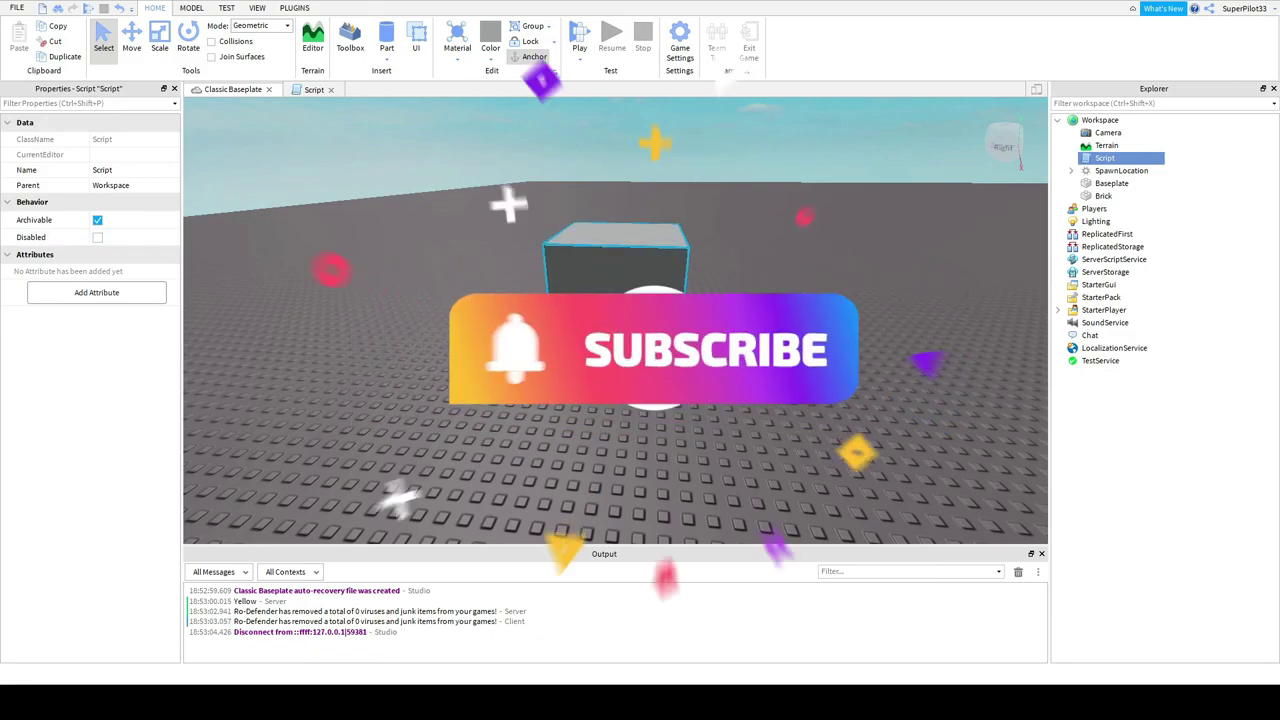
Show the script again and highlight the "Yellow" string inside its print call
right_drag(627, 255, 627, 255)
click(313, 90)
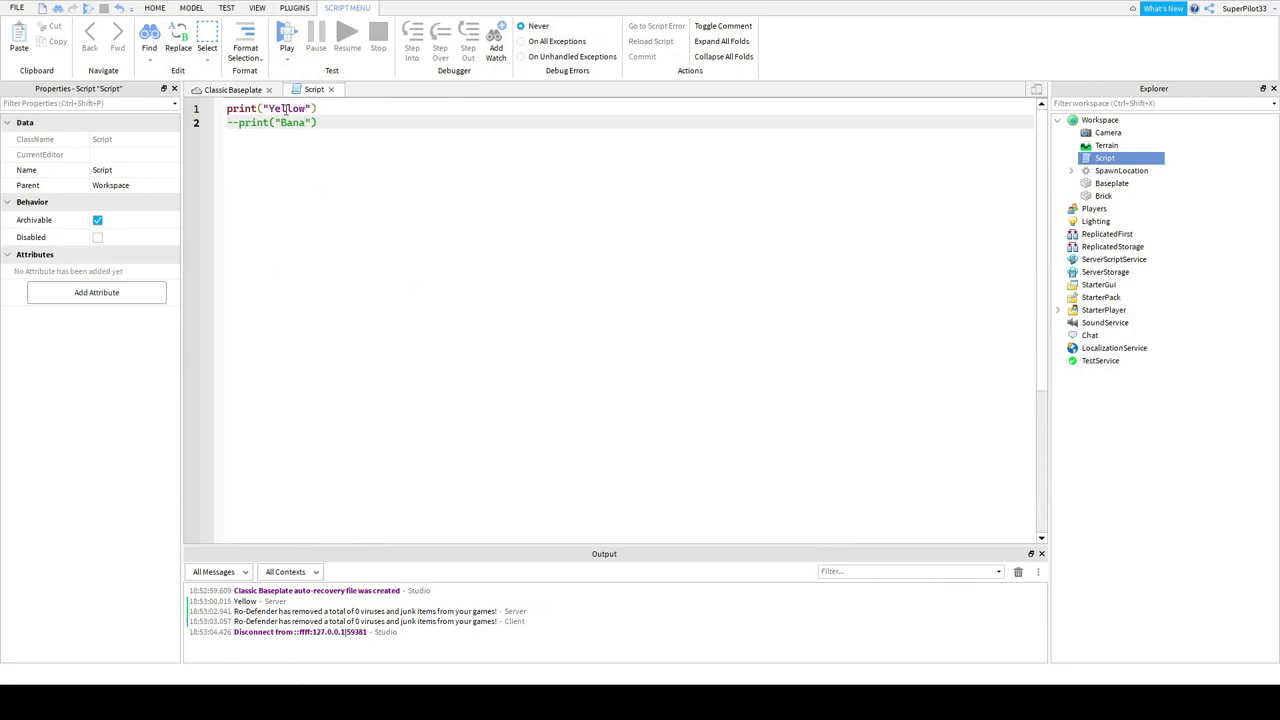
drag(312, 108, 262, 108)
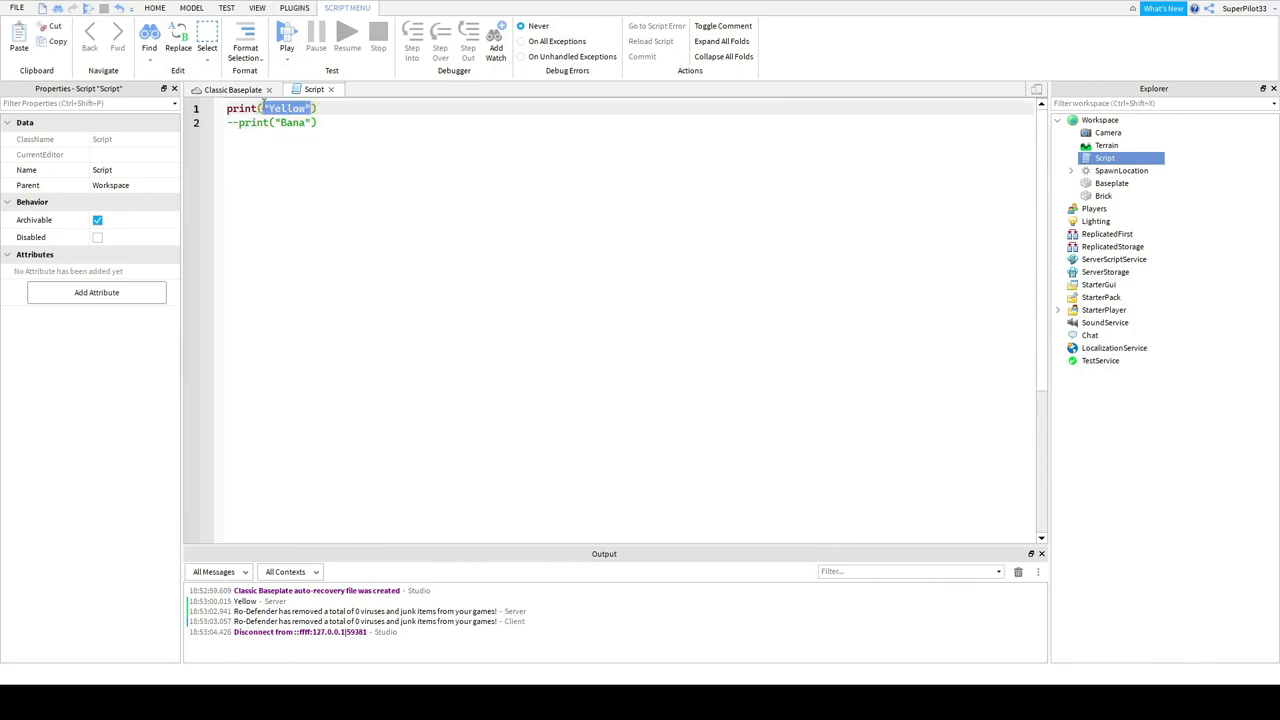
click(322, 121)
key(Return)
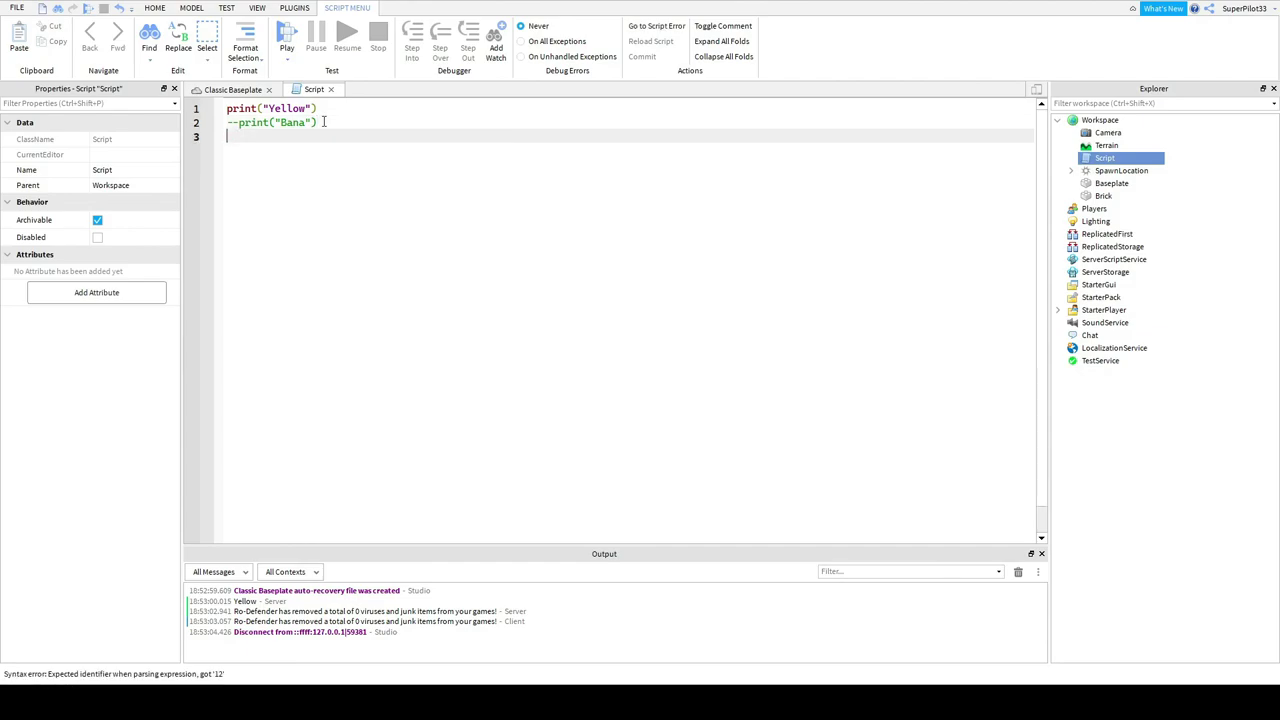
key(BackSpace)
Return to the 3D scene and move the Brick across the baseplate to about position 105, 3, 123
click(218, 90)
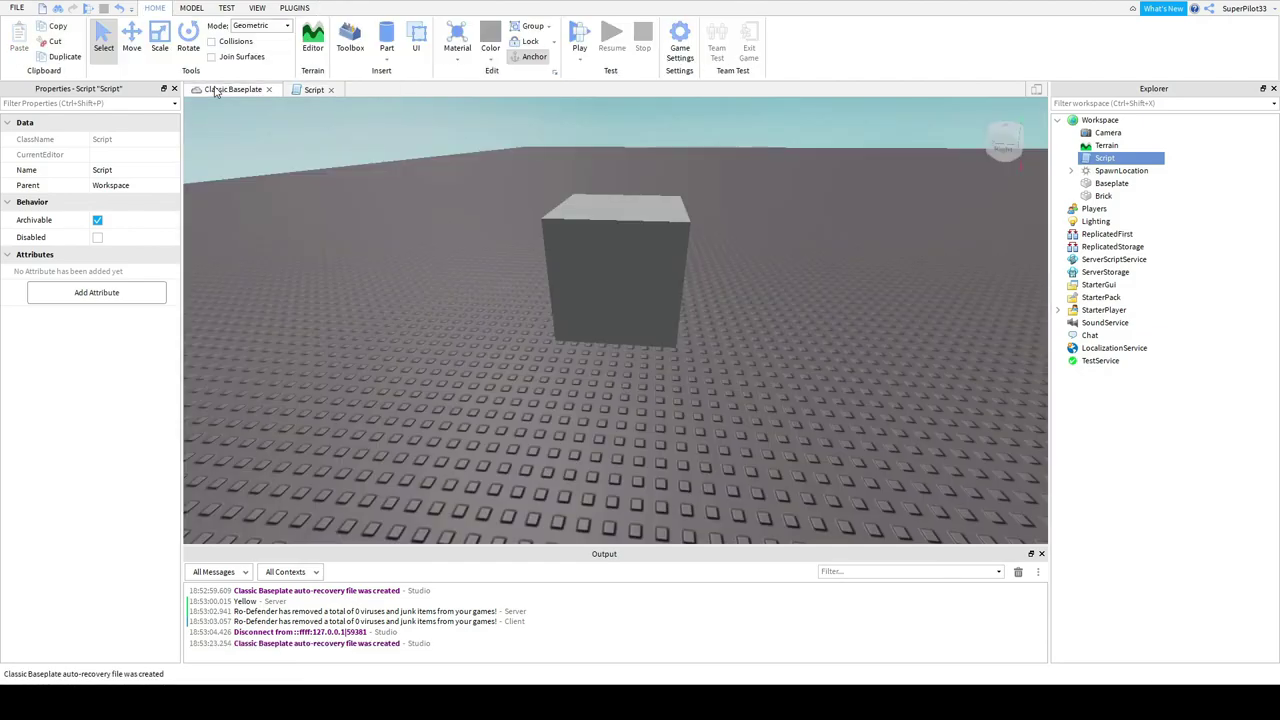
right_drag(704, 254, 706, 254)
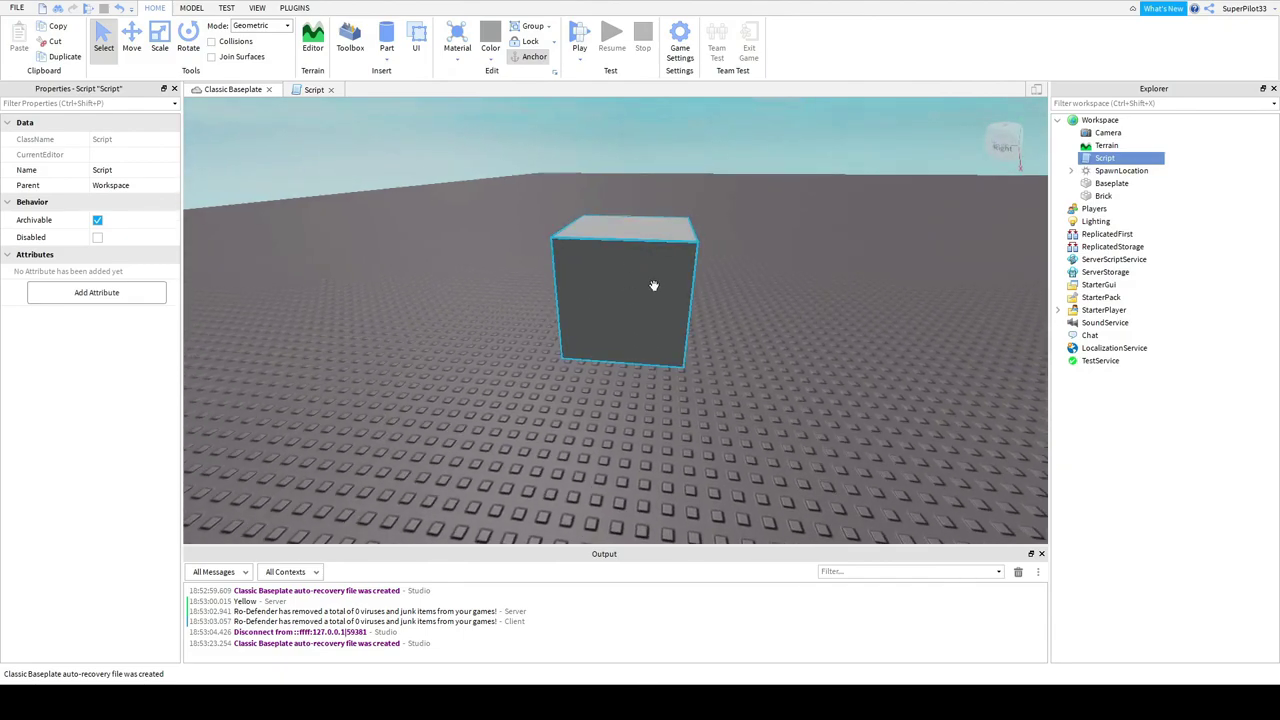
drag(574, 286, 597, 402)
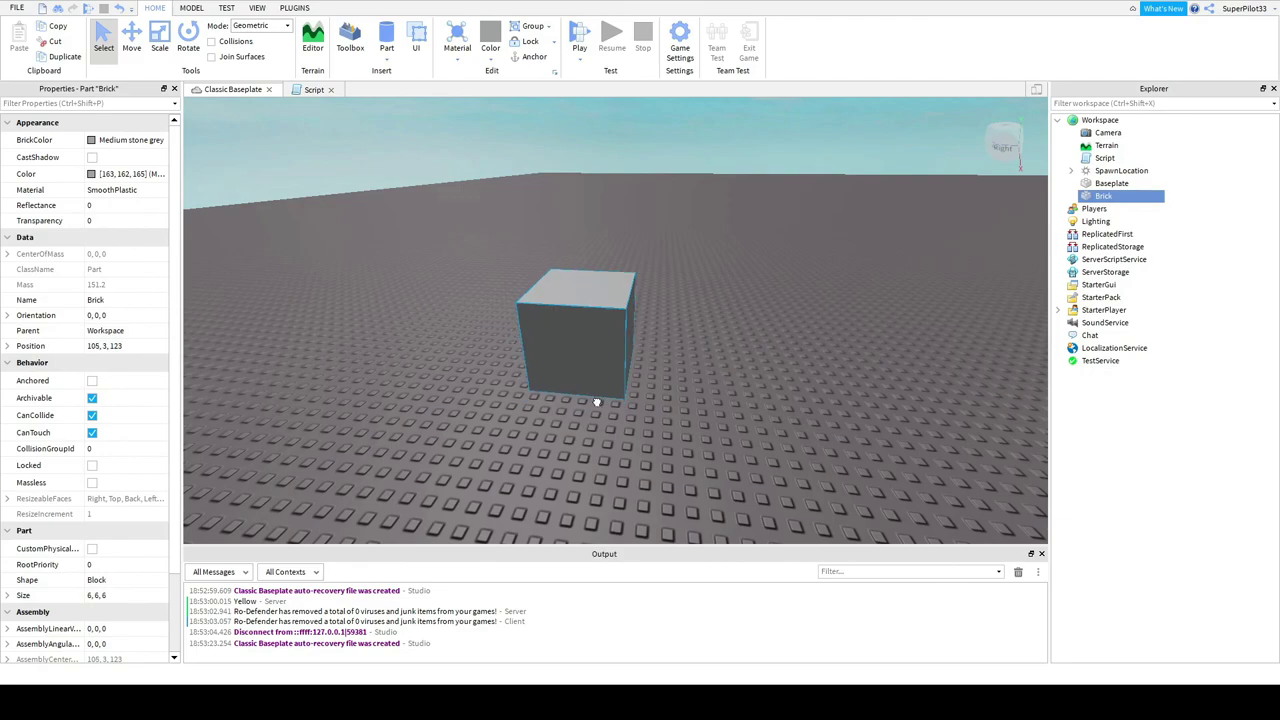